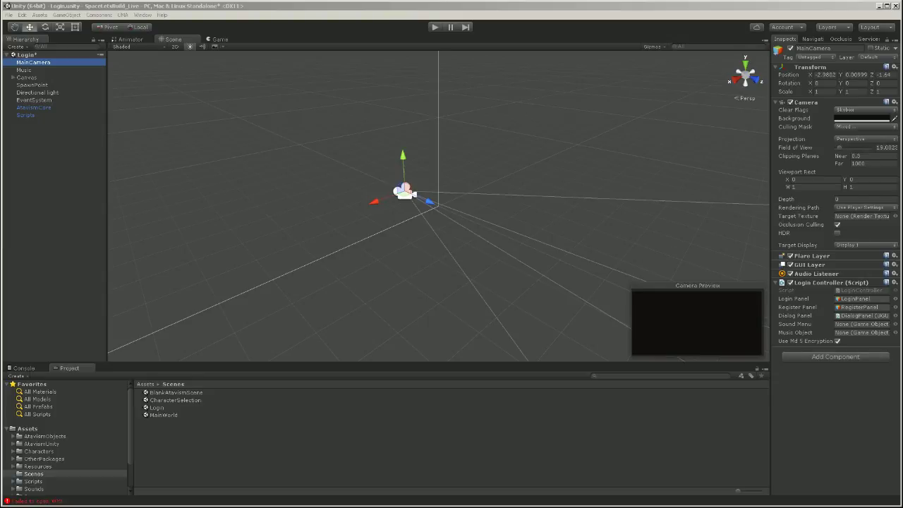
# Step: Look over the Atavism Online website's home page and its plugin list in the browser, then return to the Unity editor
pyautogui.moveTo(341, 28); pyautogui.dragTo(560, 42)
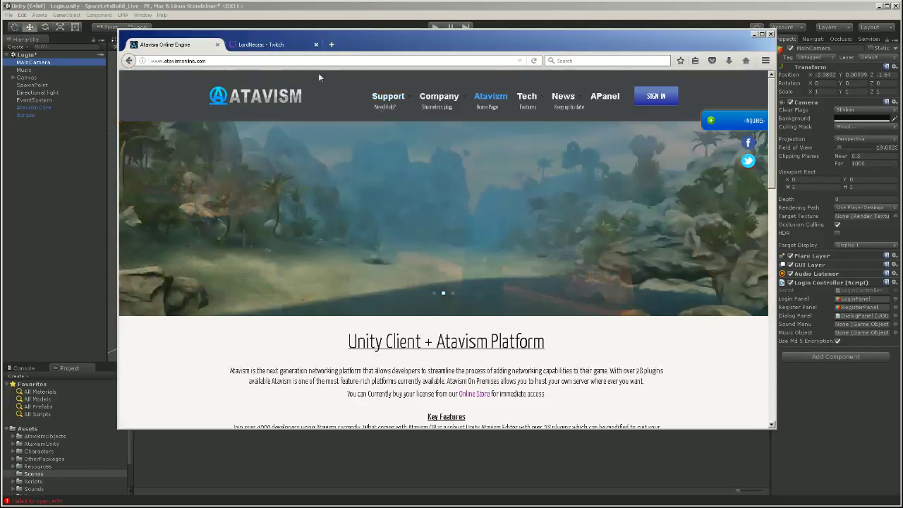
pyautogui.scroll(-3, 574, 267)
pyautogui.scroll(-1, 574, 267)
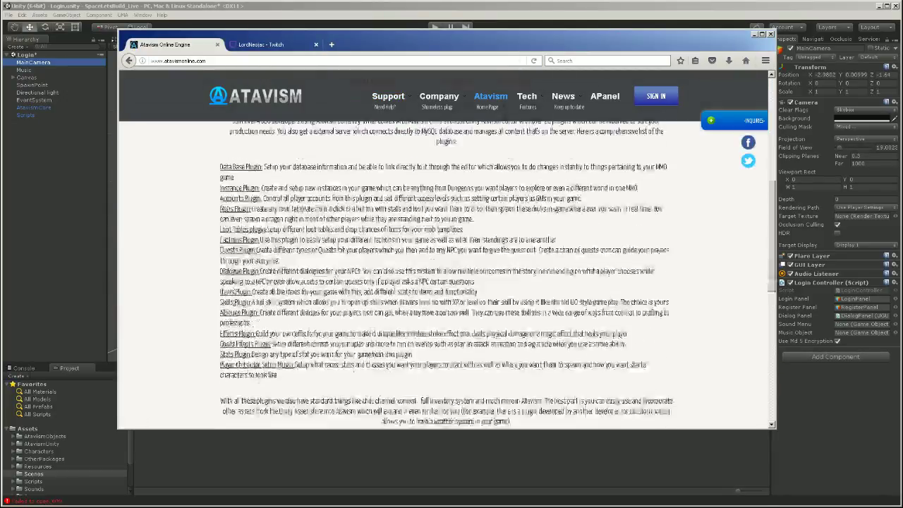
pyautogui.scroll(5, 574, 266)
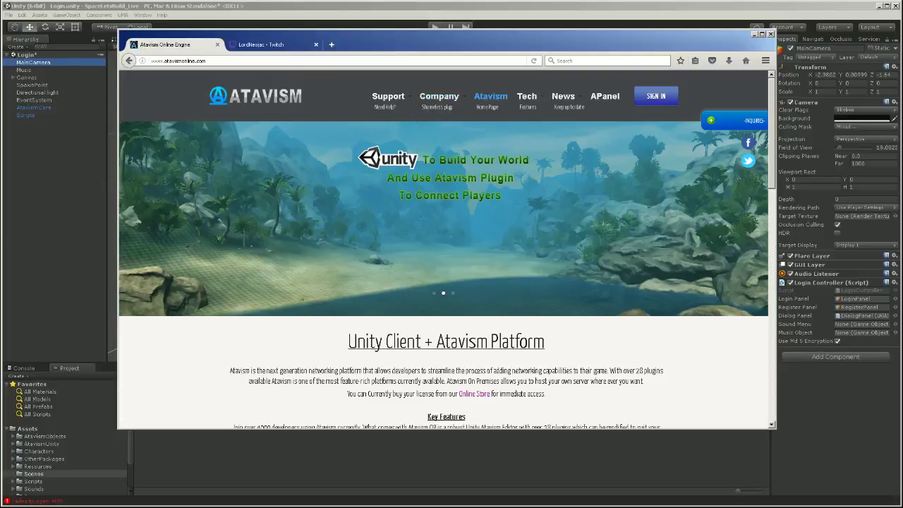
pyautogui.hotkey('alt', 'Tab')
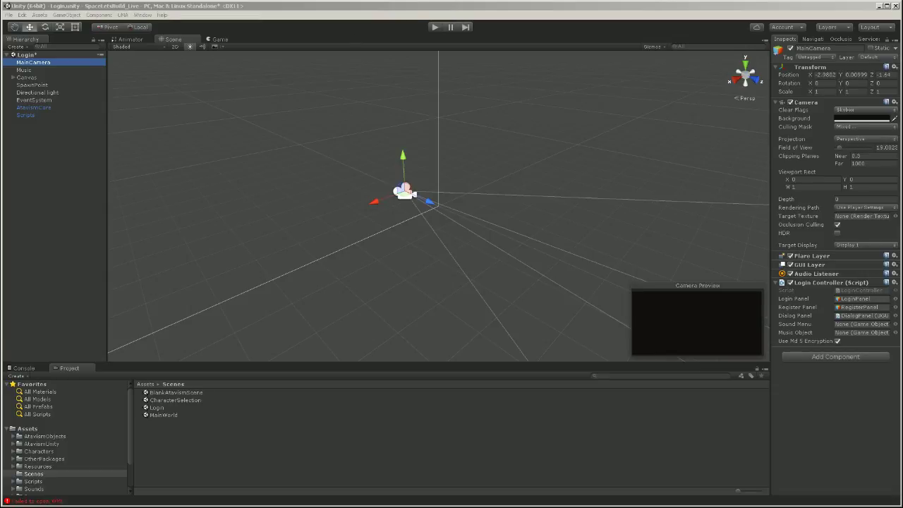
# Step: Browse the project's asset folders, including the contents of Space and AtavismObjects
pyautogui.moveTo(131, 421); pyautogui.dragTo(124, 462)
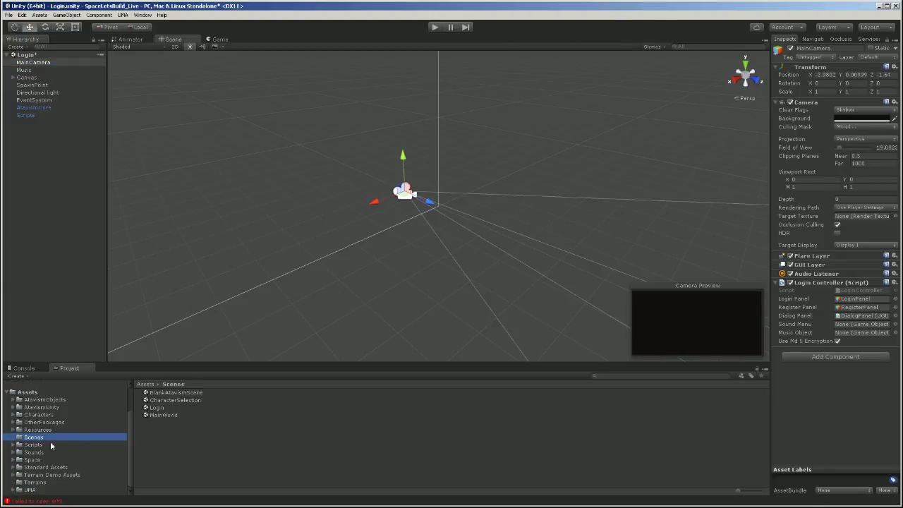
pyautogui.click(31, 460)
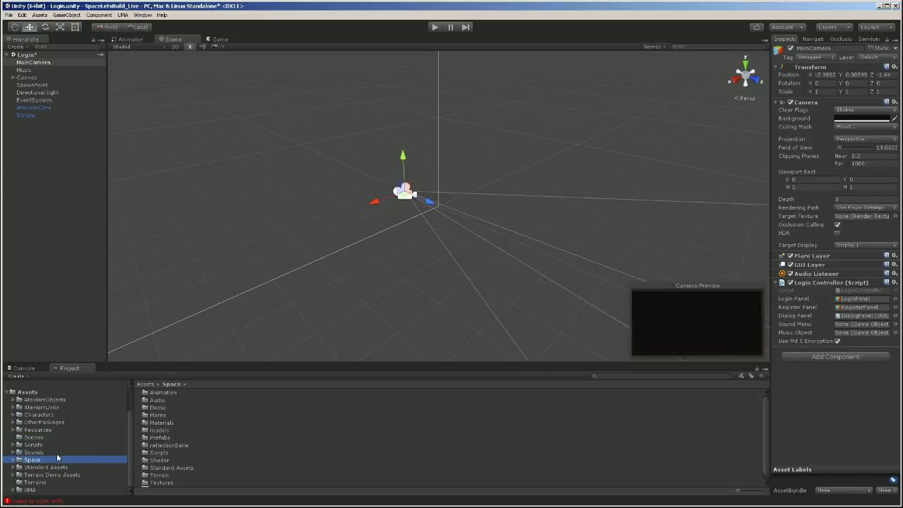
pyautogui.click(43, 400)
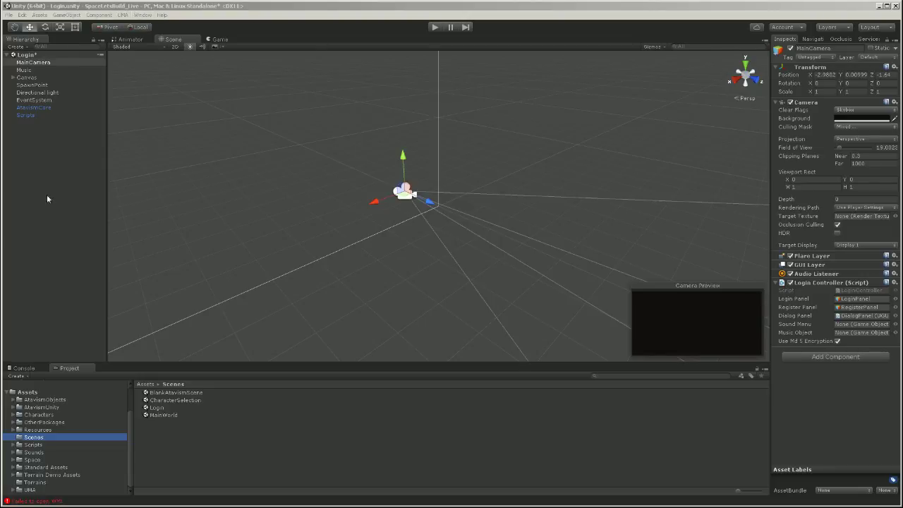
# Step: Open the Atavism Online editor window to view its list of server plugins, and close it again
pyautogui.click(147, 16)
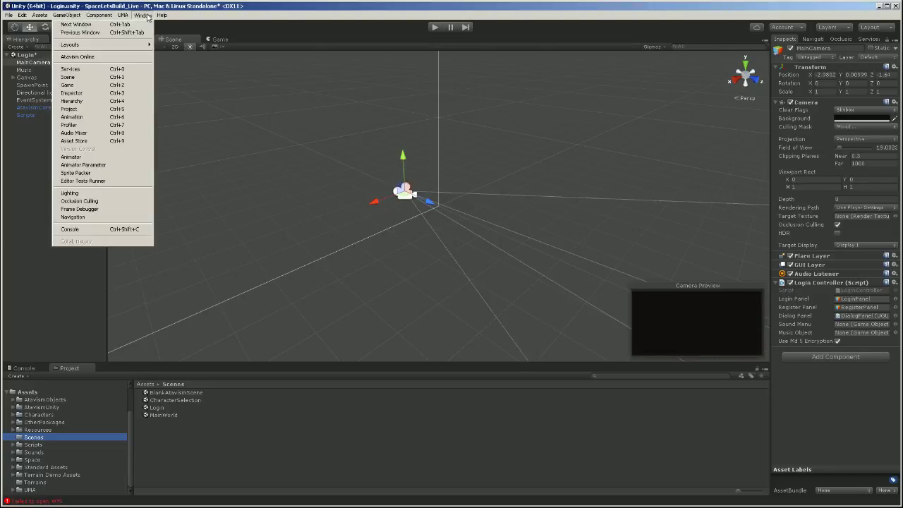
pyautogui.click(118, 57)
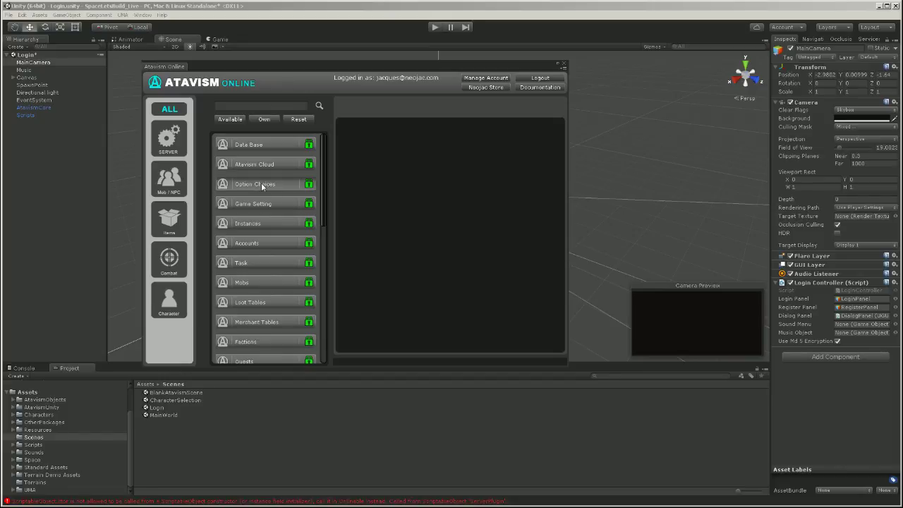
pyautogui.click(565, 64)
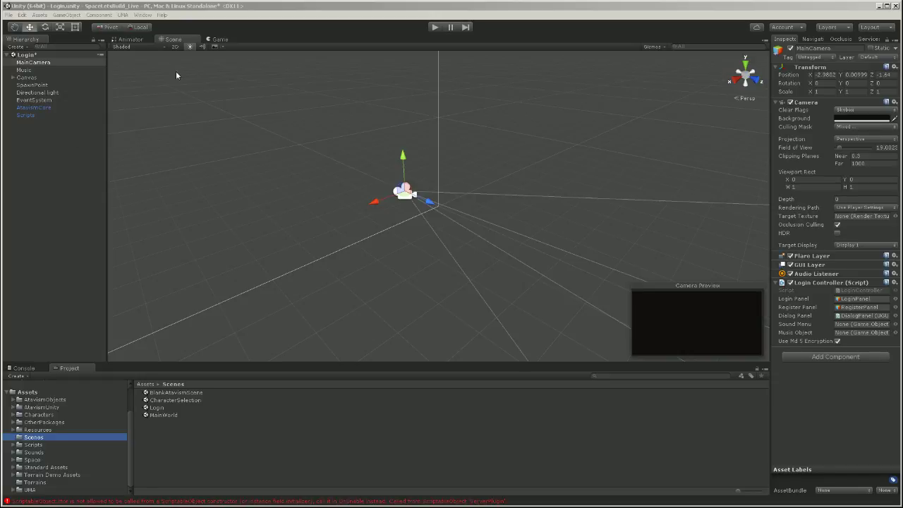
# Step: Add the Login, CharacterSelection and MainWorld scenes, in that order, to the scenes in the Build Settings
pyautogui.click(11, 17)
pyautogui.click(20, 96)
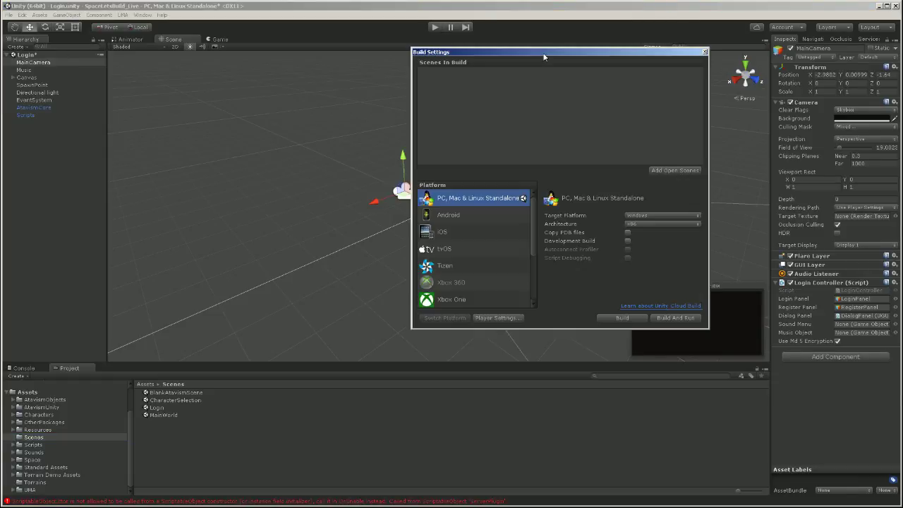
pyautogui.moveTo(164, 408); pyautogui.dragTo(502, 100)
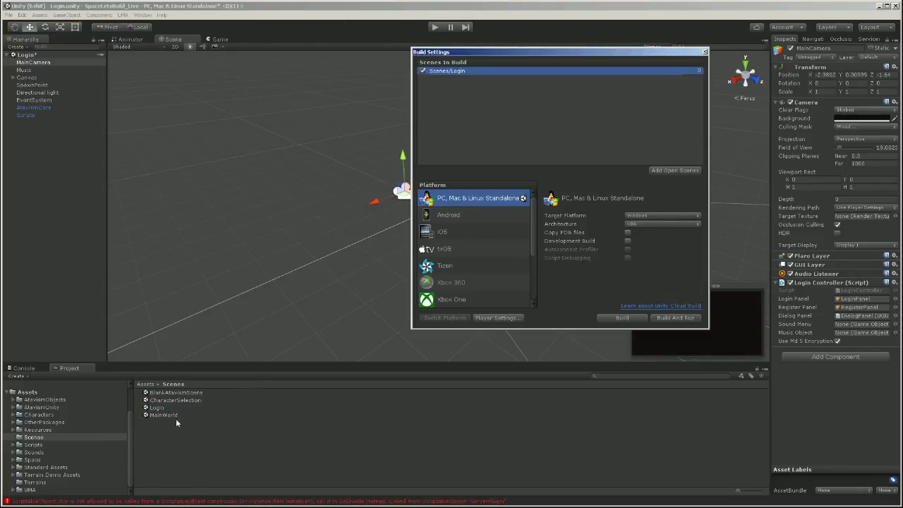
pyautogui.moveTo(168, 415); pyautogui.dragTo(522, 162)
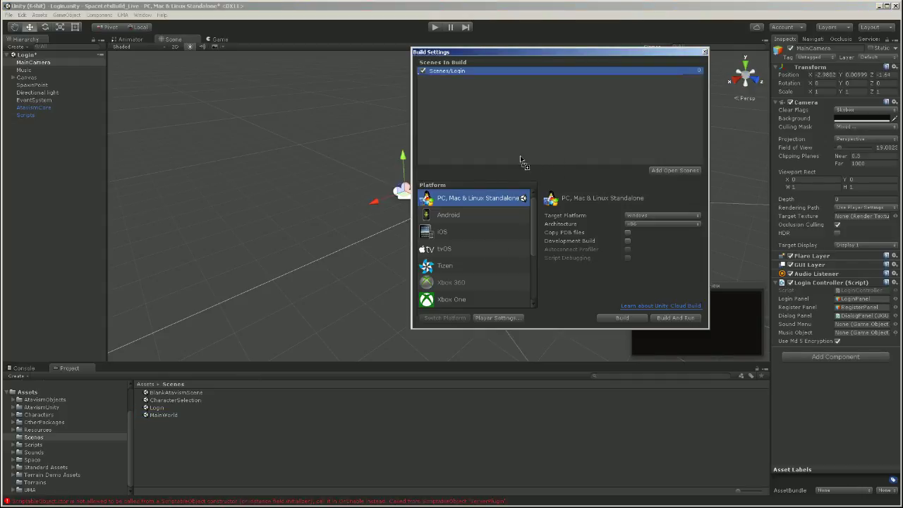
pyautogui.click(187, 402)
pyautogui.moveTo(186, 404); pyautogui.dragTo(482, 88)
pyautogui.moveTo(170, 421); pyautogui.dragTo(480, 103)
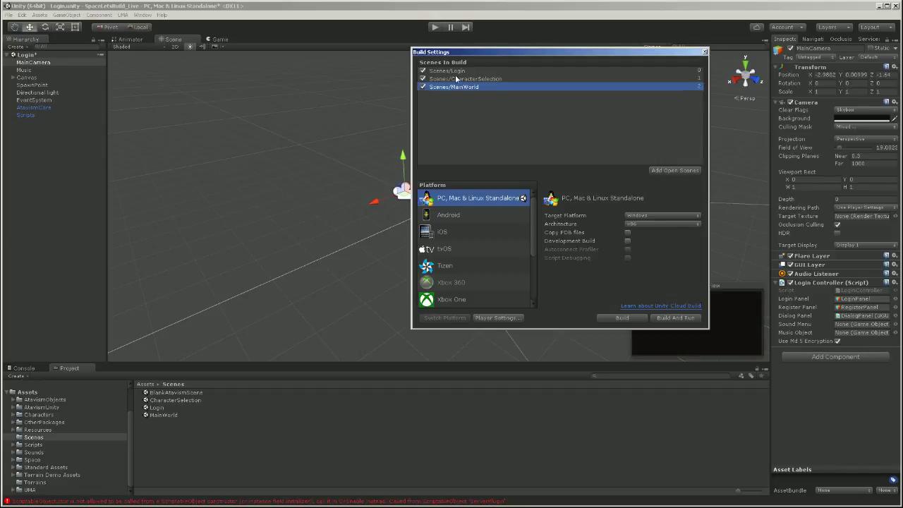
pyautogui.click(704, 51)
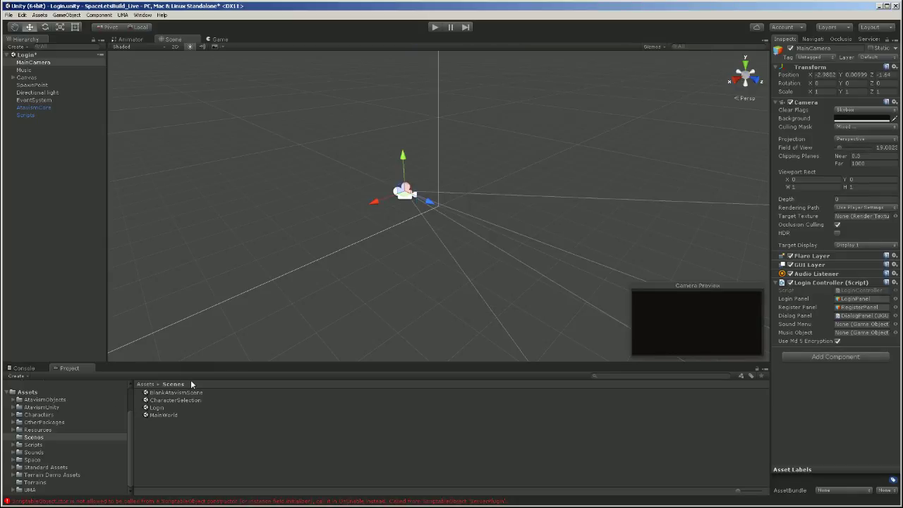
# Step: Clear all messages from the Console and return to the project's Scenes folder
pyautogui.click(25, 368)
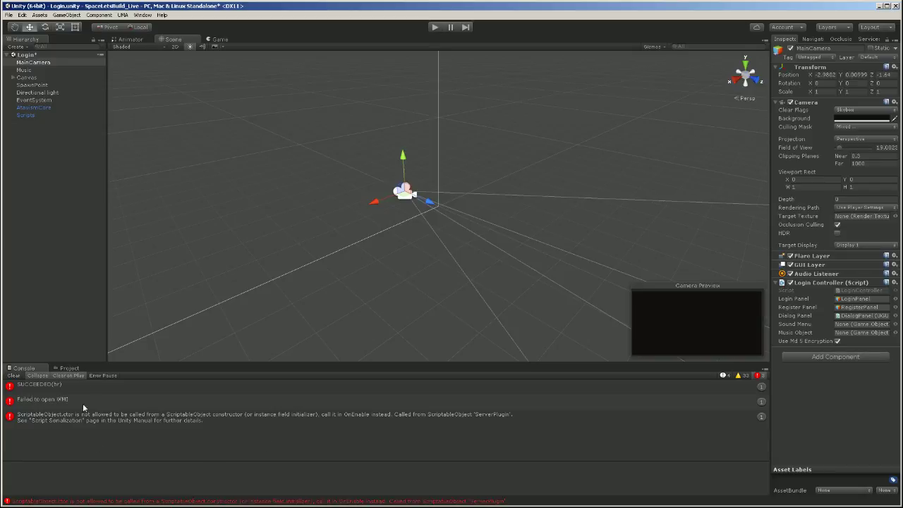
pyautogui.click(13, 375)
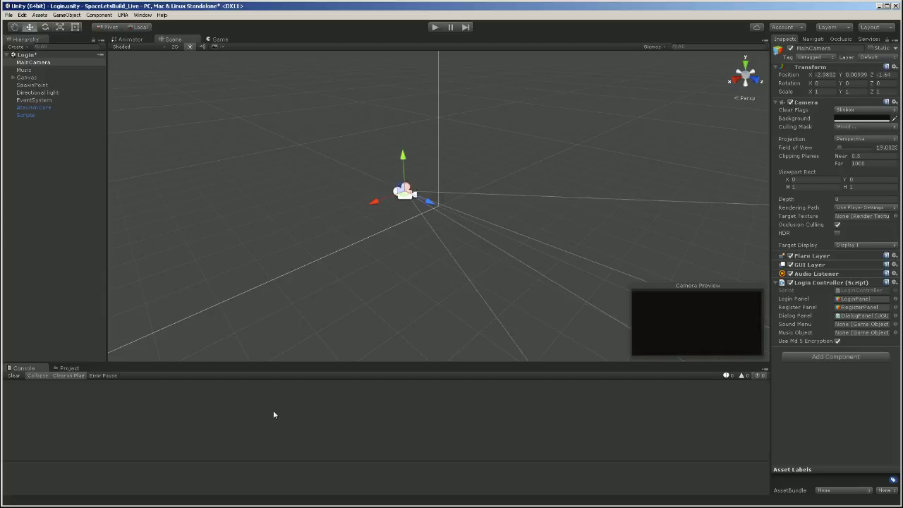
pyautogui.click(66, 368)
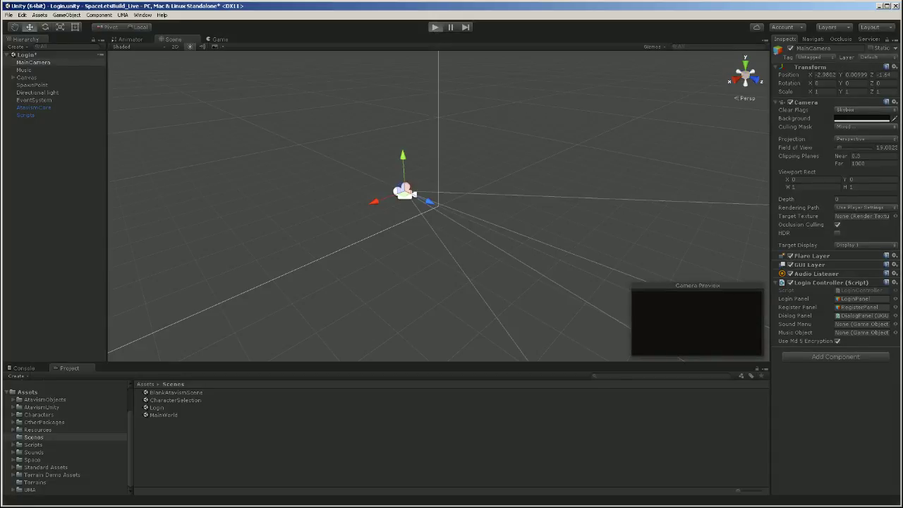
# Step: Run the Login scene in play mode and log in with the account username and password
pyautogui.hotkey('ctrl', 'p')
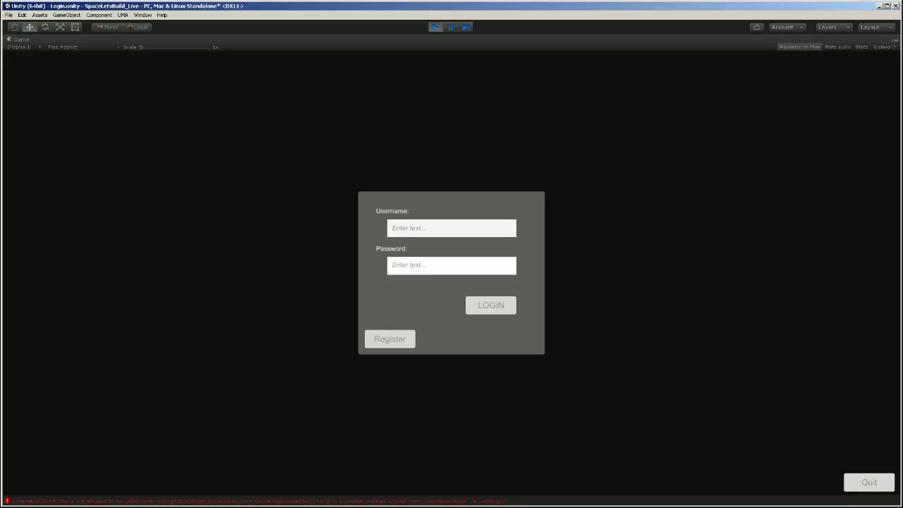
pyautogui.click(408, 230)
pyautogui.click(418, 264)
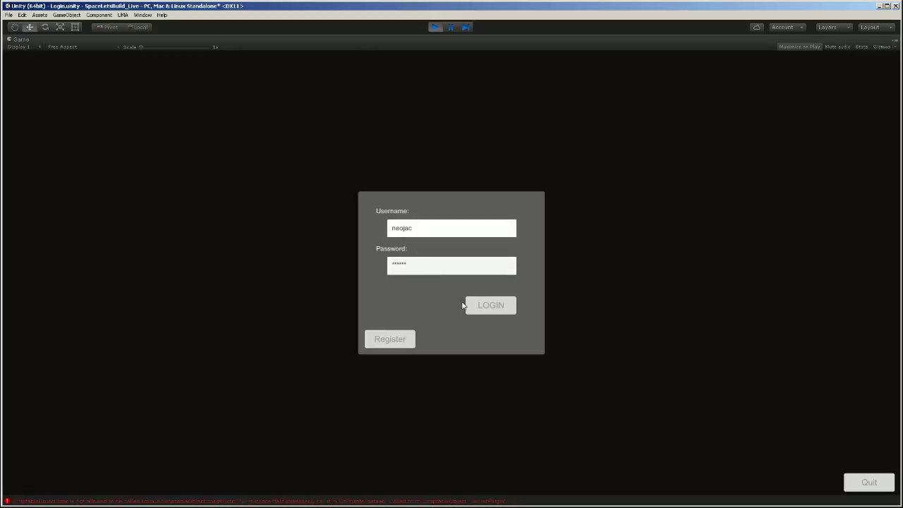
pyautogui.click(500, 308)
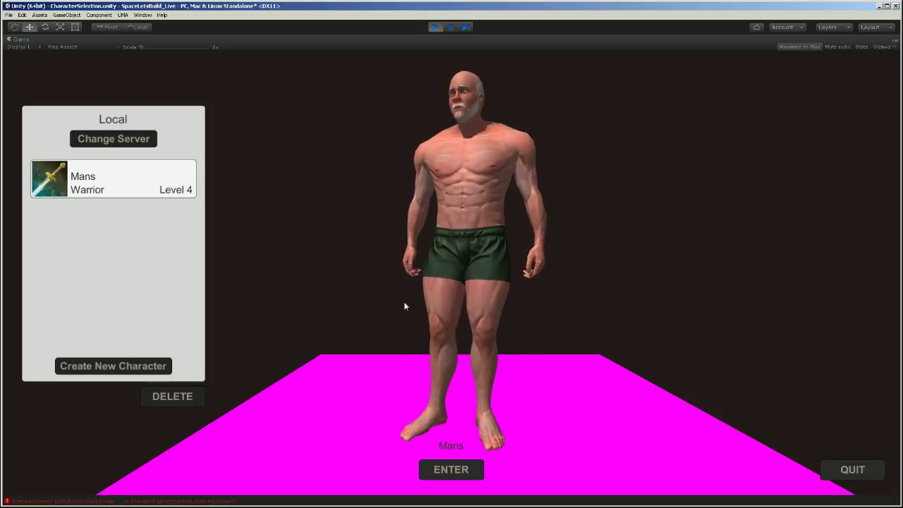
# Step: Delete the existing level 4 Warrior character and start creating a new one
pyautogui.click(172, 395)
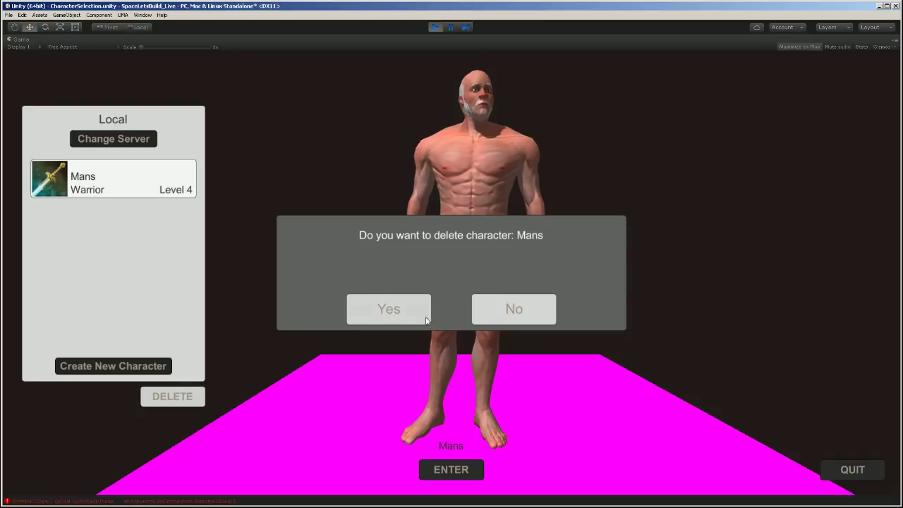
pyautogui.click(420, 309)
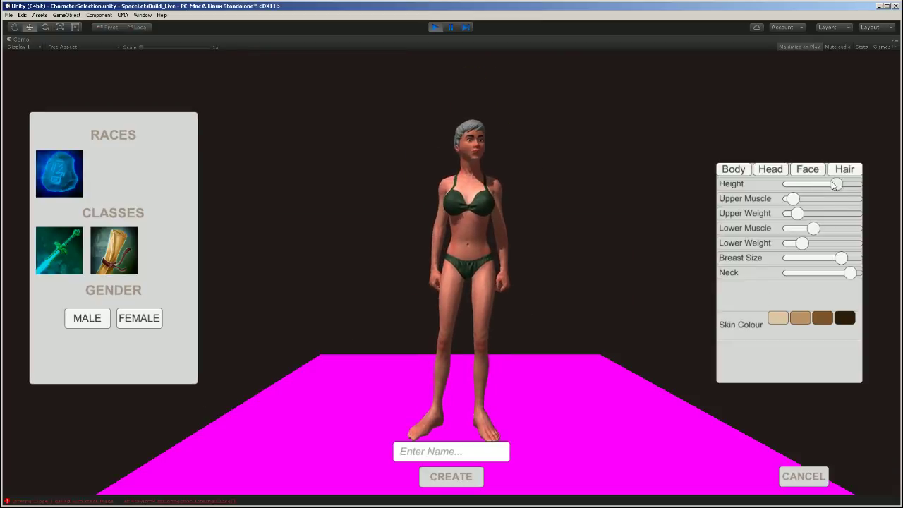
# Step: Adjust the new character's height, upper muscle and upper weight, and set the gender to male
pyautogui.moveTo(836, 184)
pyautogui.mouseDown()
pyautogui.moveTo(786, 183)
pyautogui.moveTo(867, 196)
pyautogui.moveTo(715, 190)
pyautogui.moveTo(847, 187)
pyautogui.moveTo(805, 185)
pyautogui.moveTo(824, 189)
pyautogui.mouseUp()
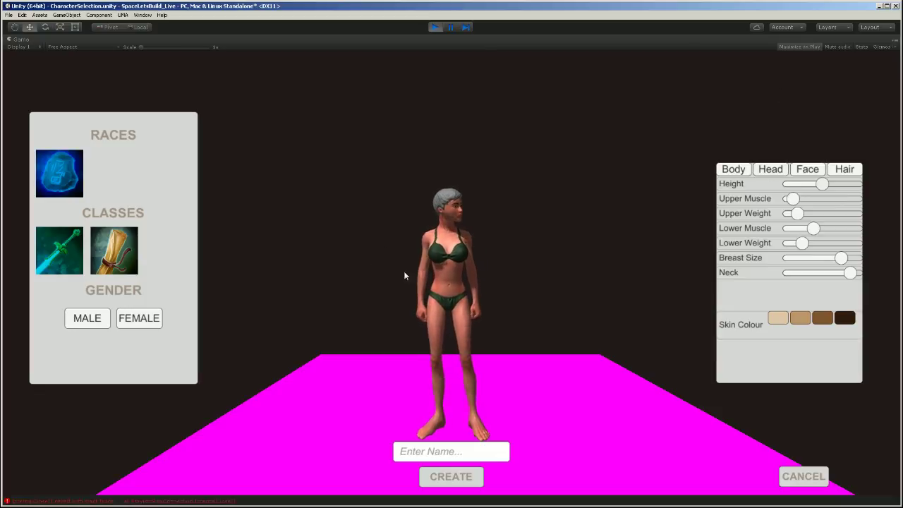
pyautogui.moveTo(793, 198); pyautogui.dragTo(829, 215)
pyautogui.moveTo(822, 183); pyautogui.dragTo(833, 184)
pyautogui.click(85, 319)
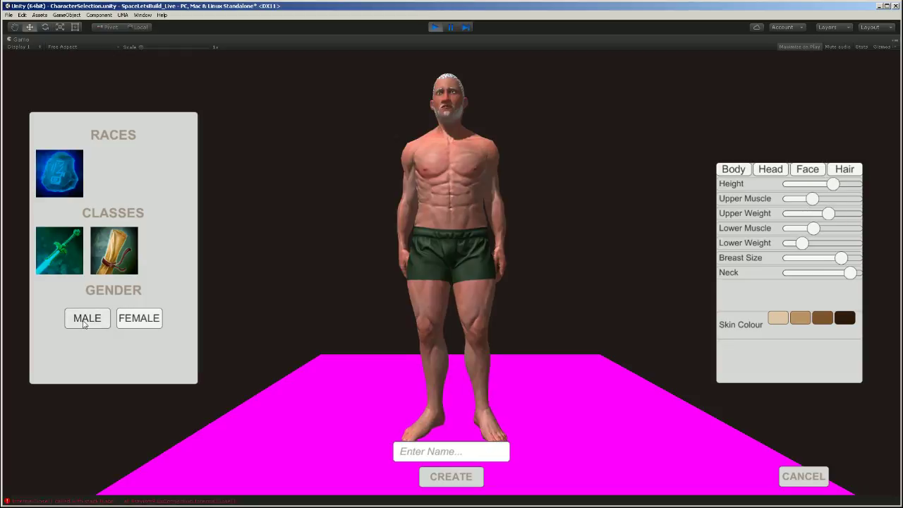
pyautogui.moveTo(834, 185); pyautogui.dragTo(834, 185)
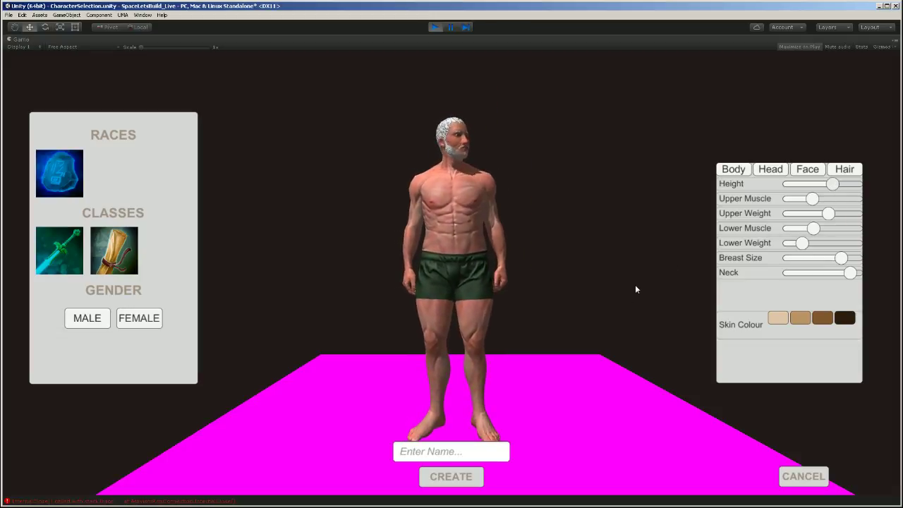
# Step: Name the character Nojacsim, create it and enter the game world with it
pyautogui.click(411, 457)
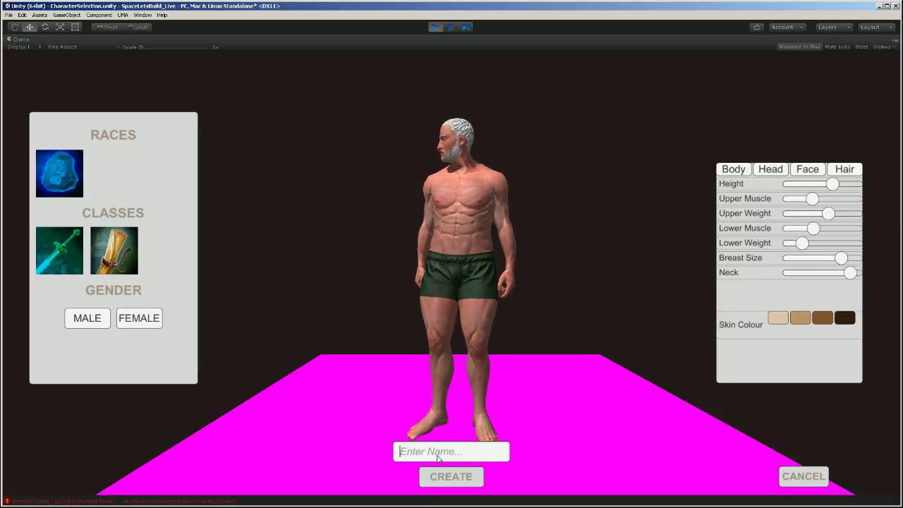
pyautogui.write('Nojac')
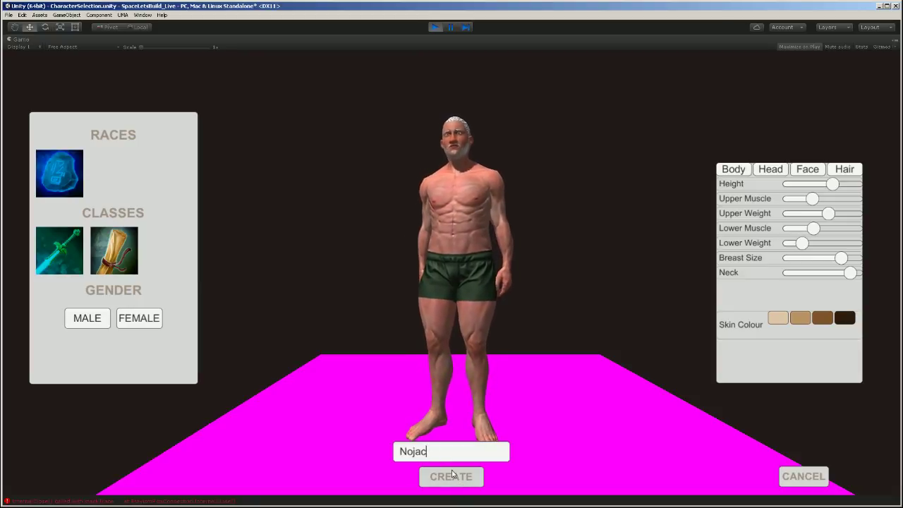
pyautogui.write('sim')
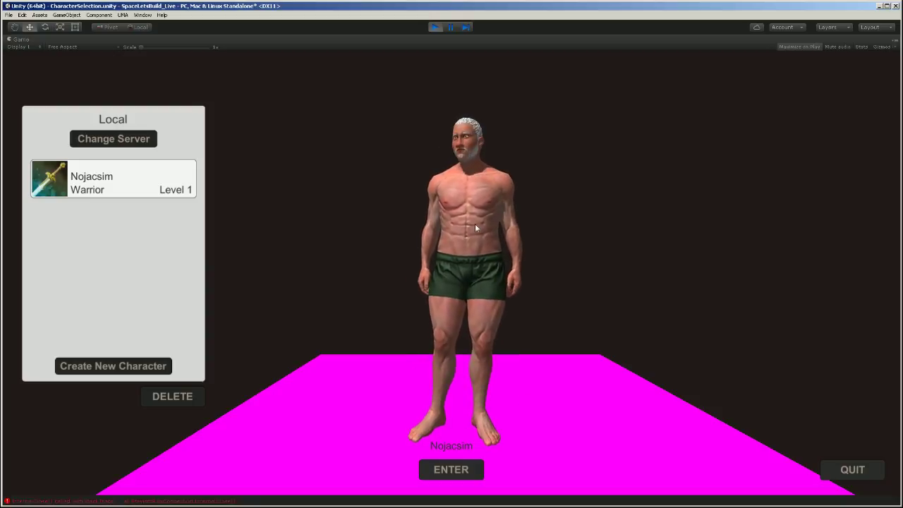
pyautogui.click(459, 463)
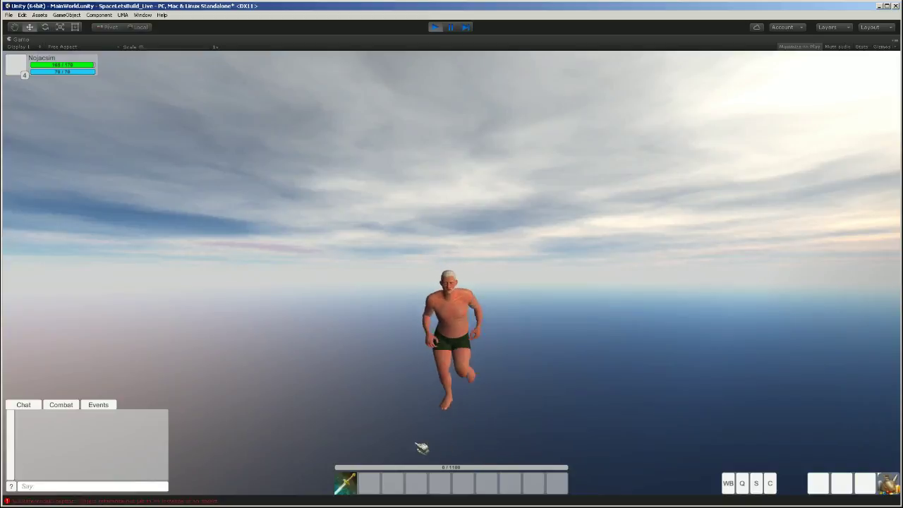
# Step: Pause the running game, turn off Maximize on Play in the Game view, and resume the game
pyautogui.click(452, 26)
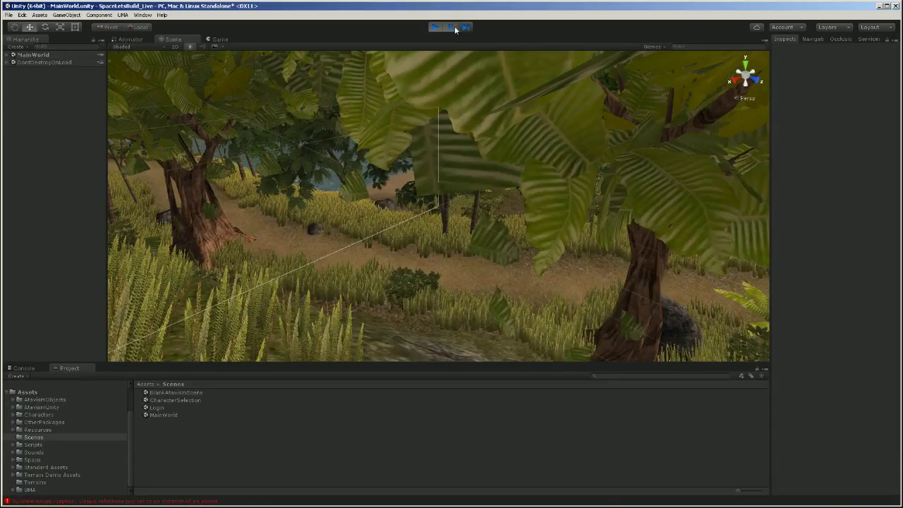
pyautogui.click(223, 40)
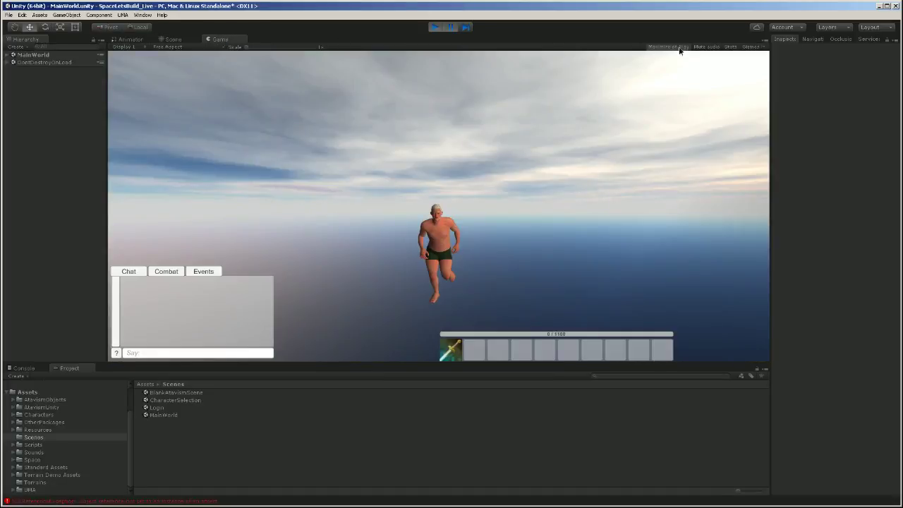
pyautogui.click(451, 27)
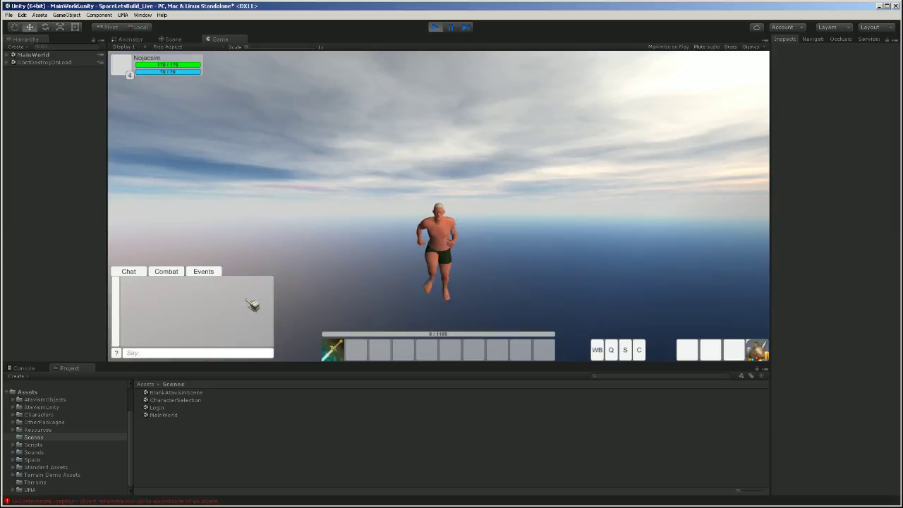
# Step: Show the Scene view and select the running player character Nojacsim under DontDestroyOnLoad
pyautogui.click(44, 62)
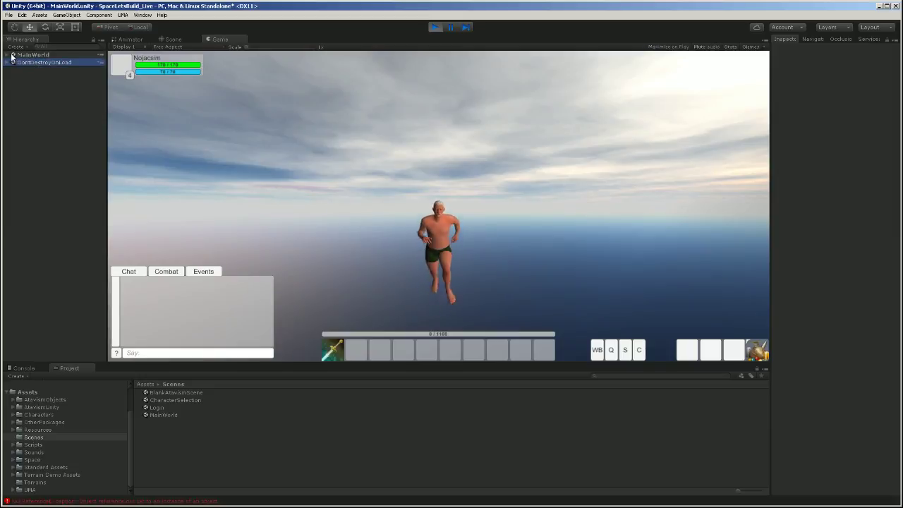
pyautogui.click(173, 39)
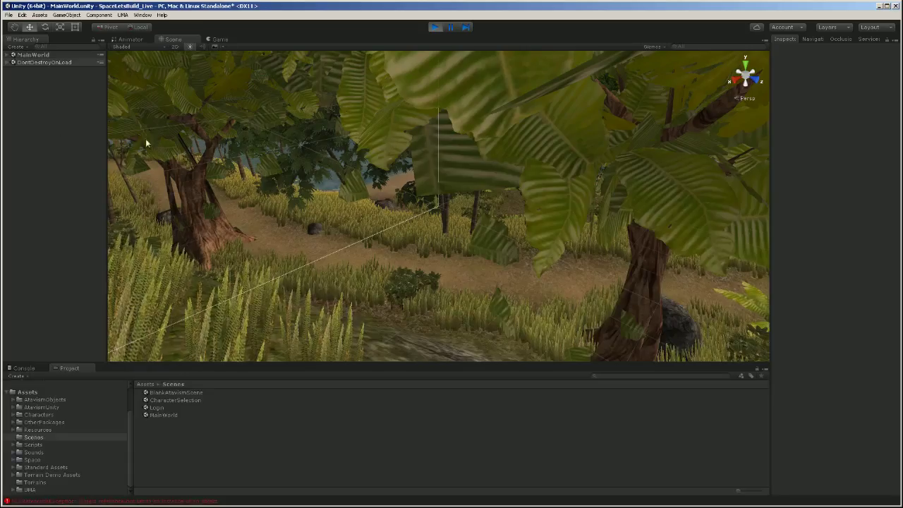
pyautogui.click(12, 62)
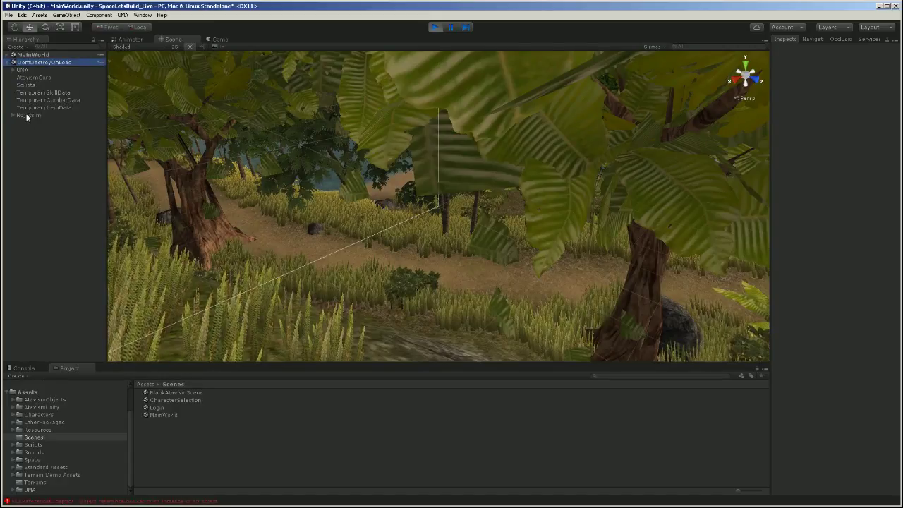
pyautogui.click(26, 115)
# Step: Move the running character object along its Z and X axes toward the islands, to about X -2053, Z -4145
pyautogui.moveTo(651, 233); pyautogui.dragTo(638, 241, button='right')
pyautogui.scroll(-10, 638, 239)
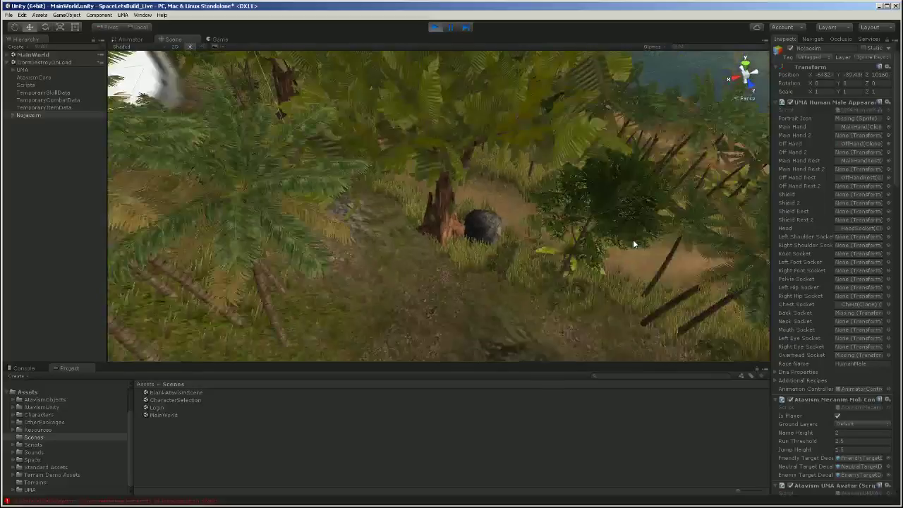
pyautogui.scroll(-10, 633, 240)
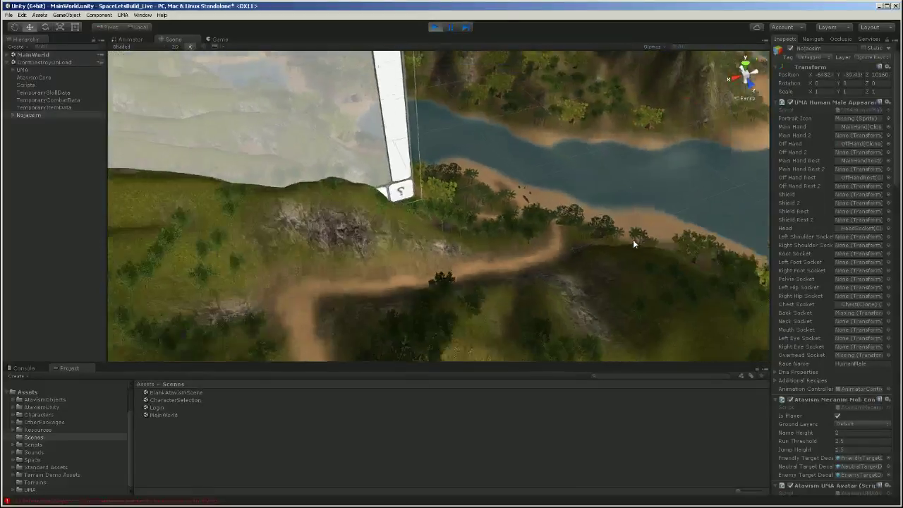
pyautogui.scroll(-3, 633, 239)
pyautogui.moveTo(304, 247); pyautogui.dragTo(713, 196, button='right')
pyautogui.moveTo(452, 207); pyautogui.dragTo(254, 230, button='right')
pyautogui.moveTo(496, 202); pyautogui.dragTo(397, 276, button='middle')
pyautogui.moveTo(577, 102); pyautogui.dragTo(324, 151)
pyautogui.moveTo(428, 120); pyautogui.dragTo(285, 125, button='right')
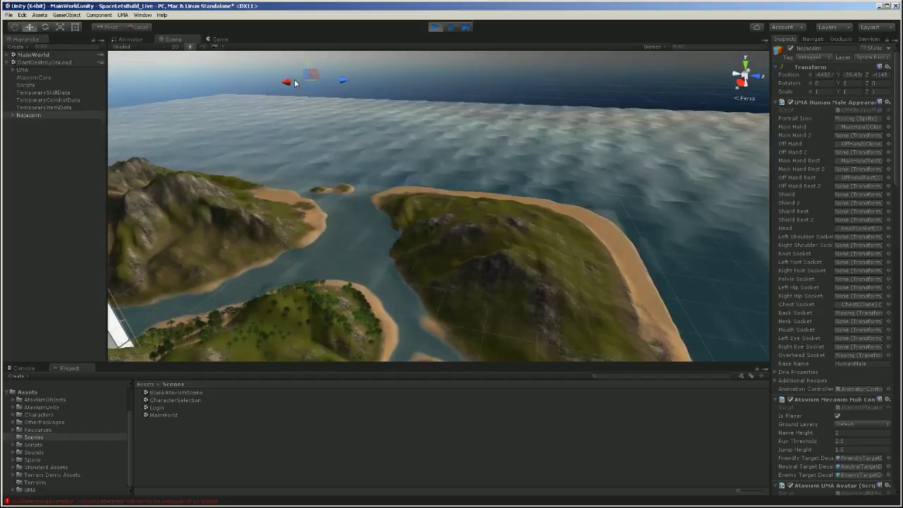
pyautogui.press('f')
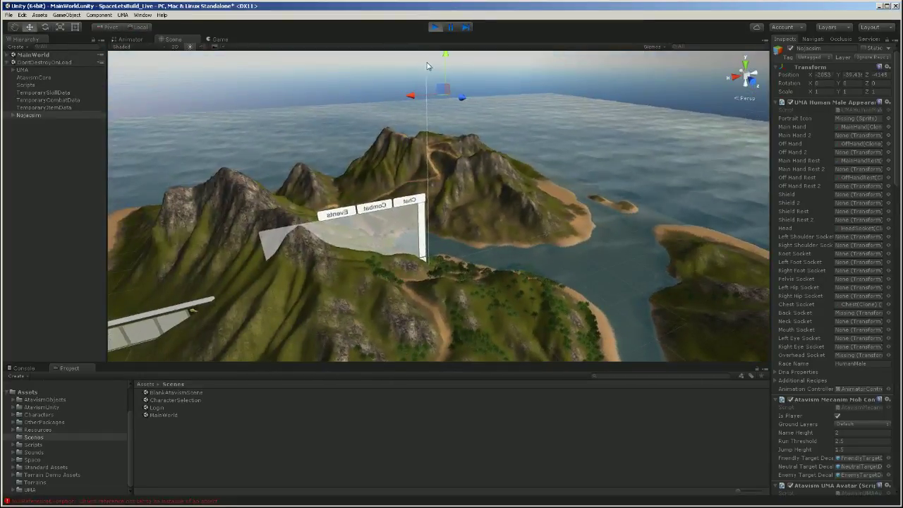
pyautogui.click(463, 101)
# Step: Stop the running game and open the MainWorld scene, saving the changes made in the Login scene
pyautogui.moveTo(504, 148); pyautogui.dragTo(425, 144, button='right')
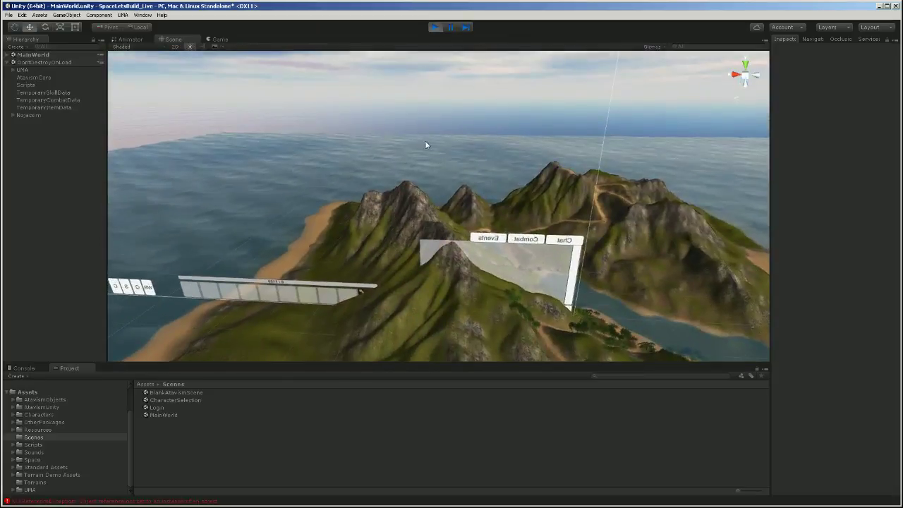
pyautogui.moveTo(422, 234); pyautogui.dragTo(536, 237, button='right')
pyautogui.scroll(6, 492, 249)
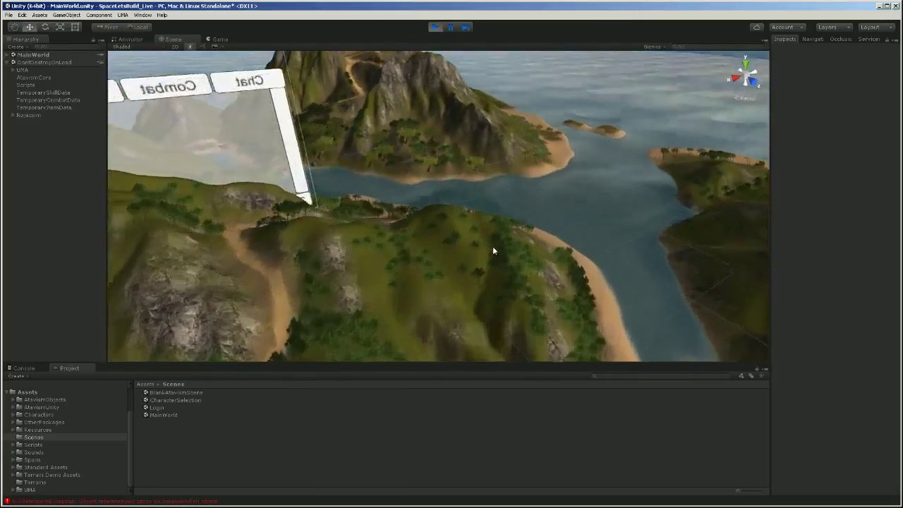
pyautogui.scroll(8, 493, 246)
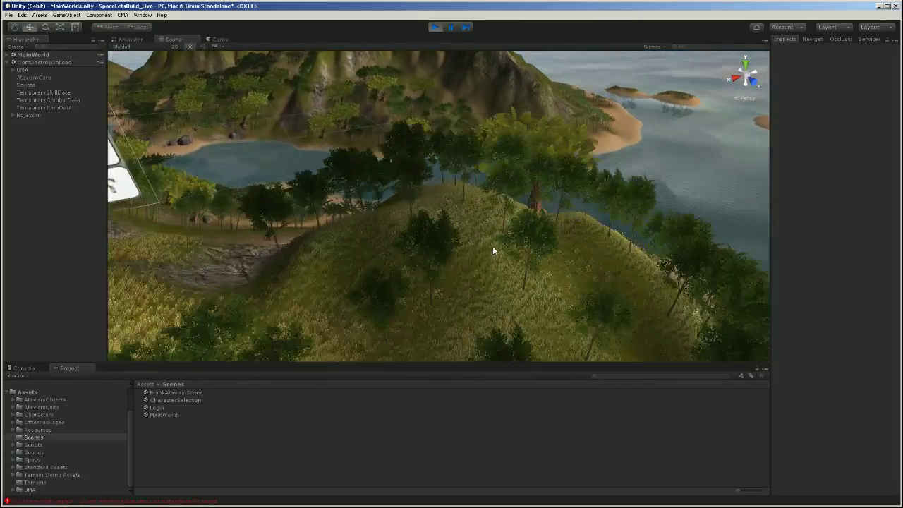
pyautogui.click(434, 27)
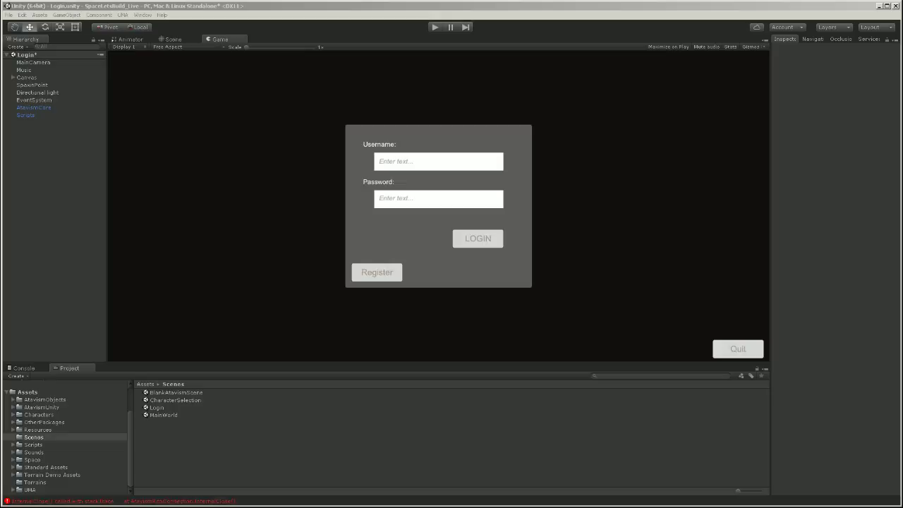
pyautogui.click(192, 415)
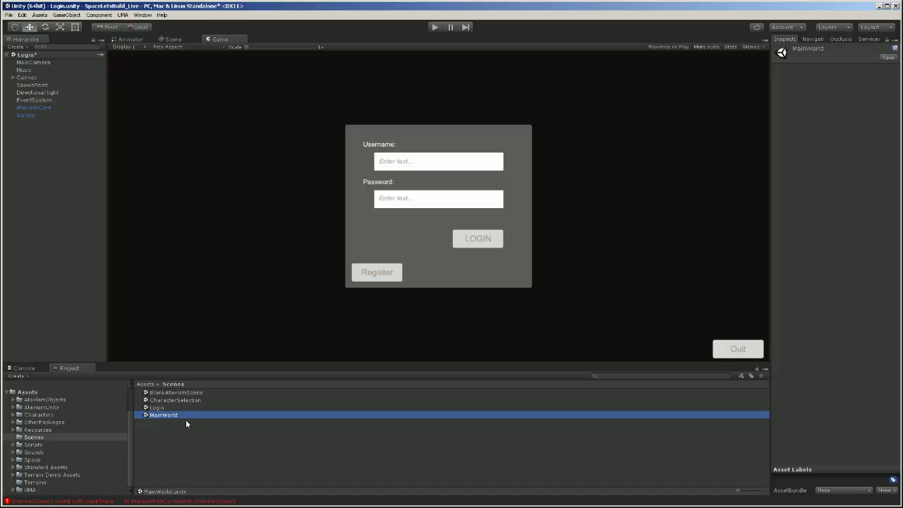
pyautogui.click(166, 408)
pyautogui.doubleClick(163, 415)
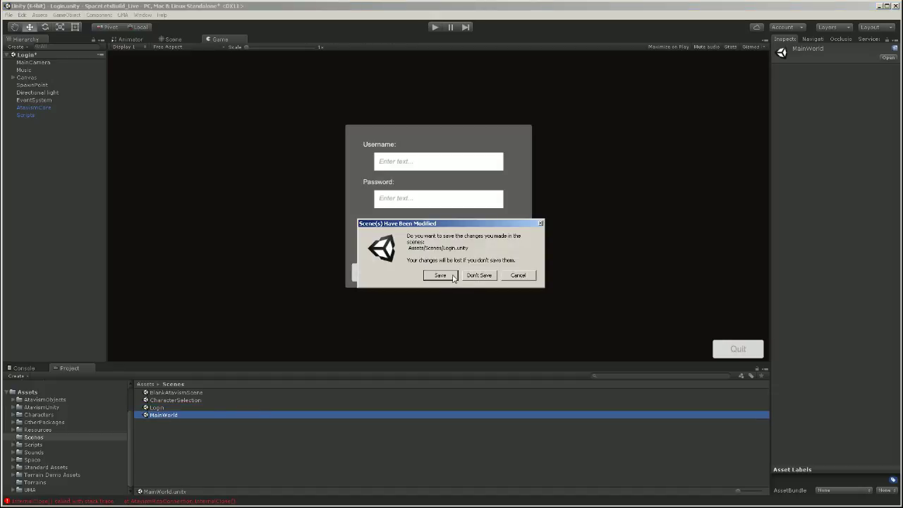
pyautogui.click(452, 276)
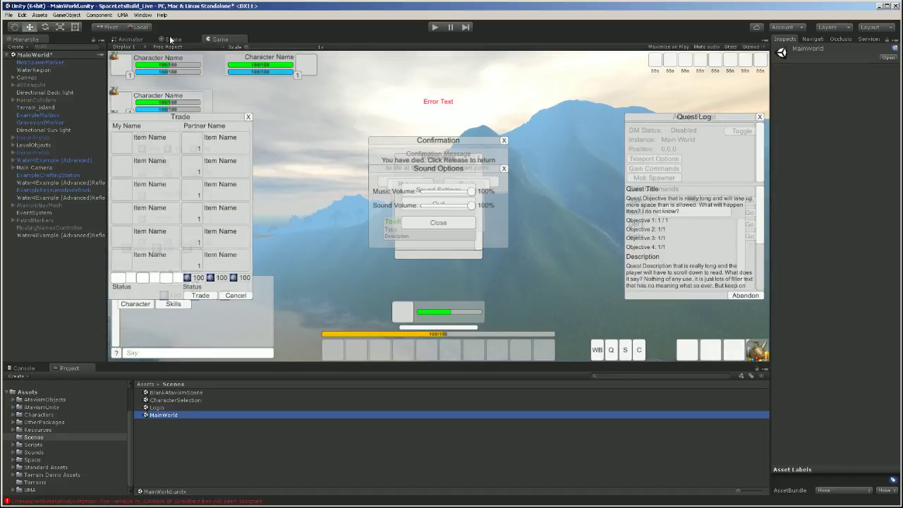
# Step: Examine the MainWorld terrain in the Scene view for a suitable stretch of beach beside the water
pyautogui.click(170, 40)
pyautogui.moveTo(435, 190); pyautogui.dragTo(420, 201, button='right')
pyautogui.moveTo(419, 200)
pyautogui.mouseDown(button='middle')
pyautogui.moveTo(357, 247)
pyautogui.moveTo(240, 253)
pyautogui.mouseUp(button='middle')
pyautogui.moveTo(562, 238); pyautogui.dragTo(322, 251, button='middle')
pyautogui.moveTo(564, 240); pyautogui.dragTo(442, 238, button='right')
pyautogui.moveTo(617, 292); pyautogui.dragTo(406, 211, button='middle')
pyautogui.moveTo(579, 260); pyautogui.dragTo(423, 257, button='middle')
pyautogui.moveTo(483, 256); pyautogui.dragTo(373, 175, button='middle')
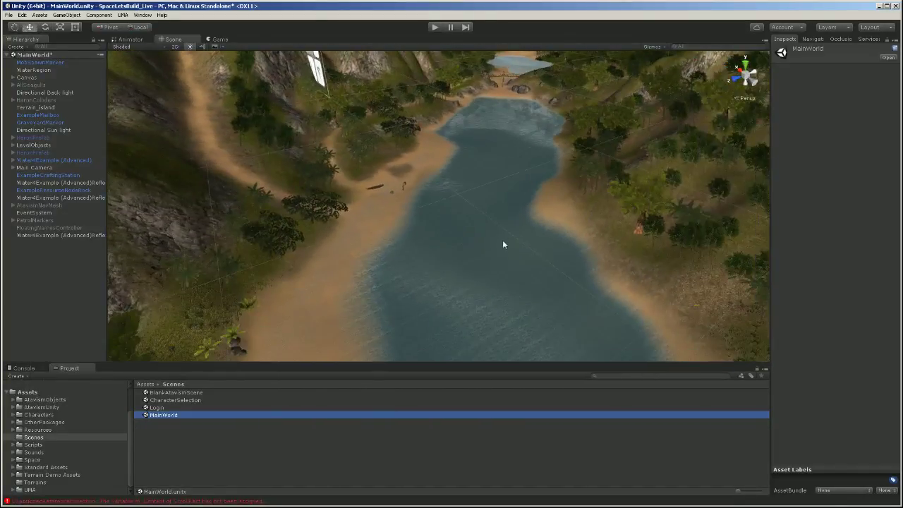
pyautogui.moveTo(503, 241); pyautogui.dragTo(497, 279, button='middle')
pyautogui.moveTo(445, 230); pyautogui.dragTo(546, 216, button='right')
pyautogui.press('Up')
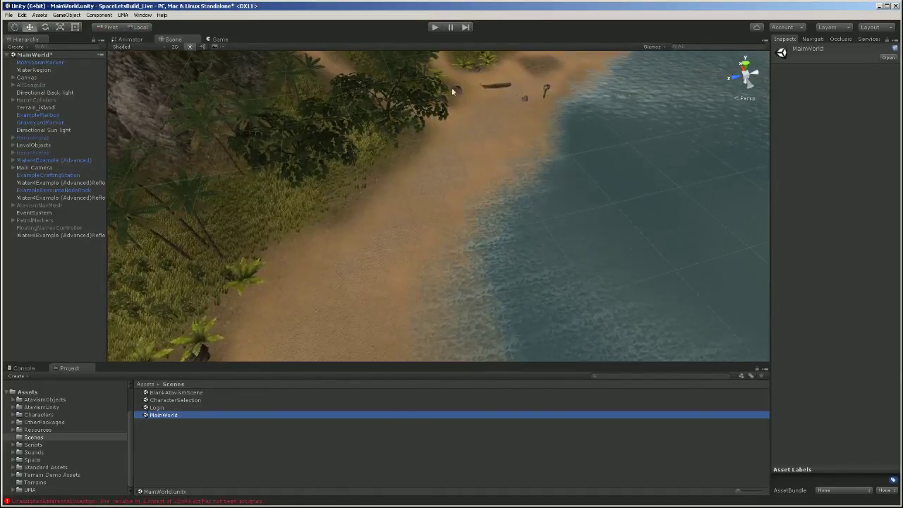
# Step: Select the example resource node rock on the beach and focus the Scene view on it
pyautogui.click(524, 99)
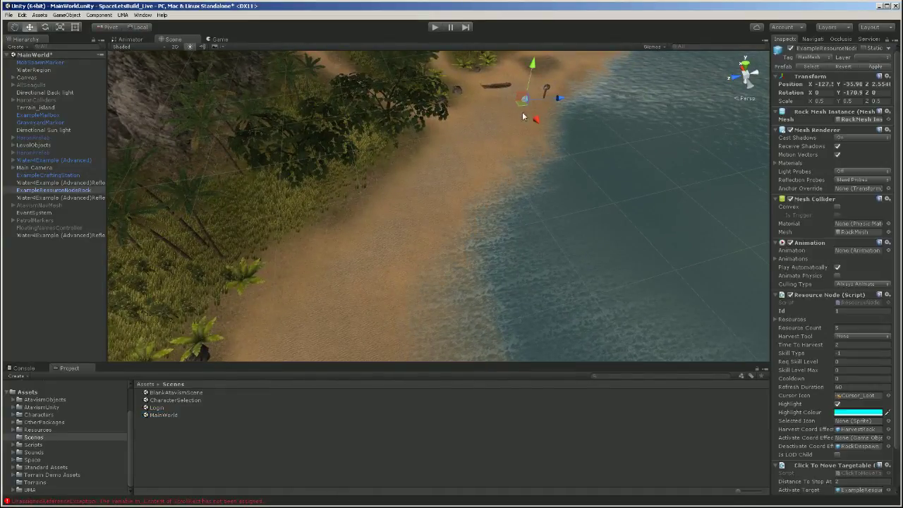
pyautogui.press('f')
pyautogui.scroll(-10, 531, 182)
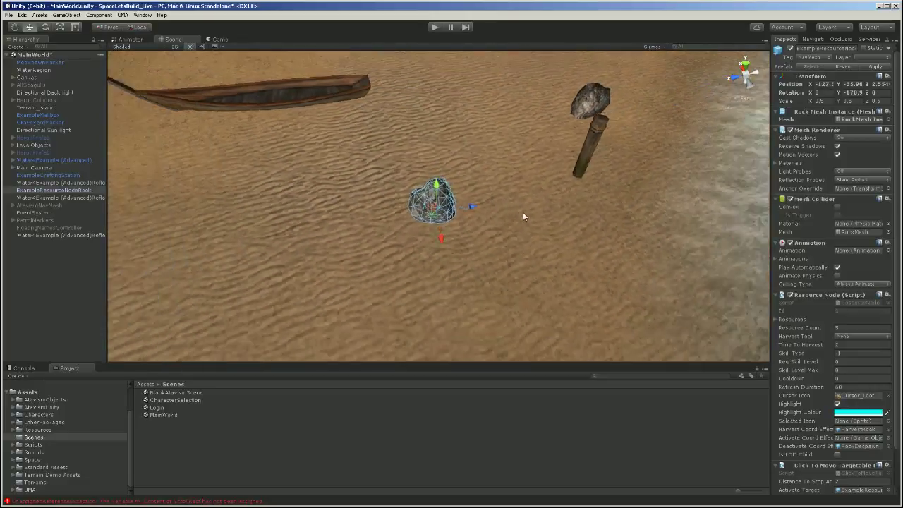
# Step: Create a 3D cube and place it on the sand near the resource rock, at about X -137, Y -33.5, Z 16.5
pyautogui.moveTo(396, 270); pyautogui.dragTo(497, 208, button='middle')
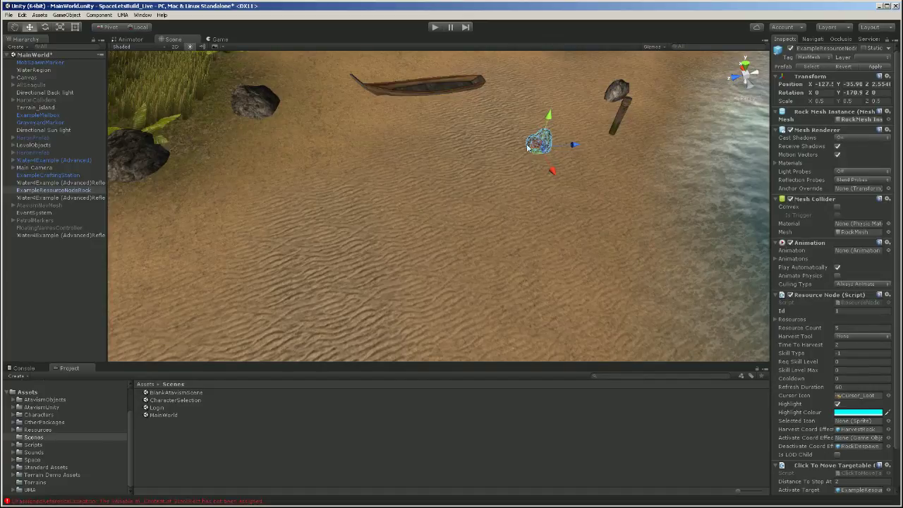
pyautogui.moveTo(565, 227); pyautogui.dragTo(593, 200, button='right')
pyautogui.moveTo(530, 198); pyautogui.dragTo(447, 133, button='middle')
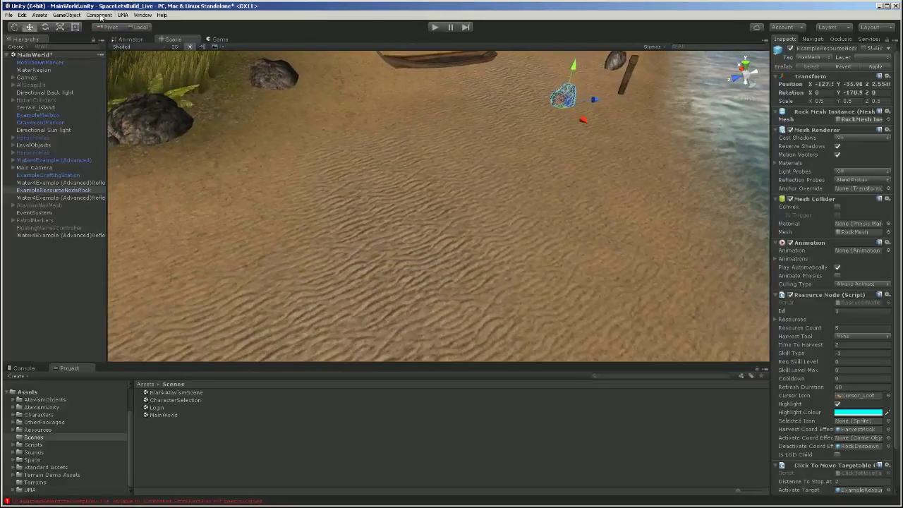
pyautogui.click(66, 14)
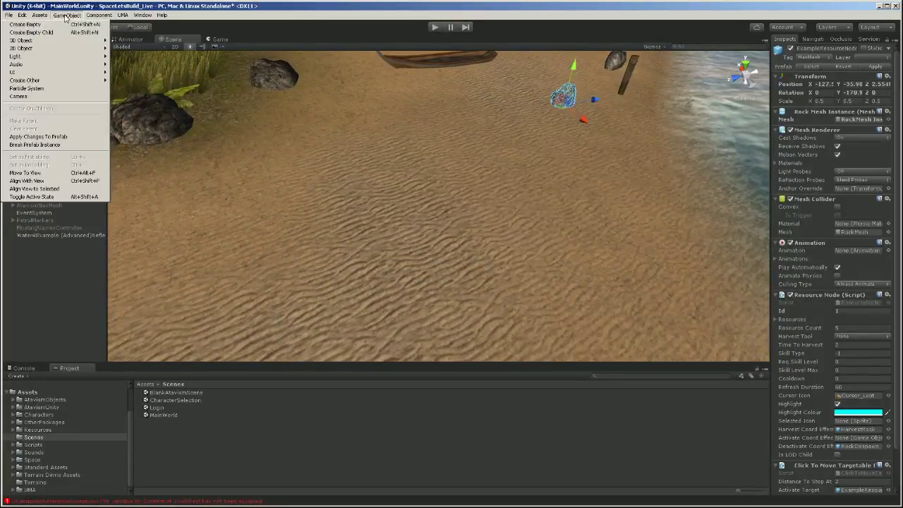
pyautogui.moveTo(55, 44)
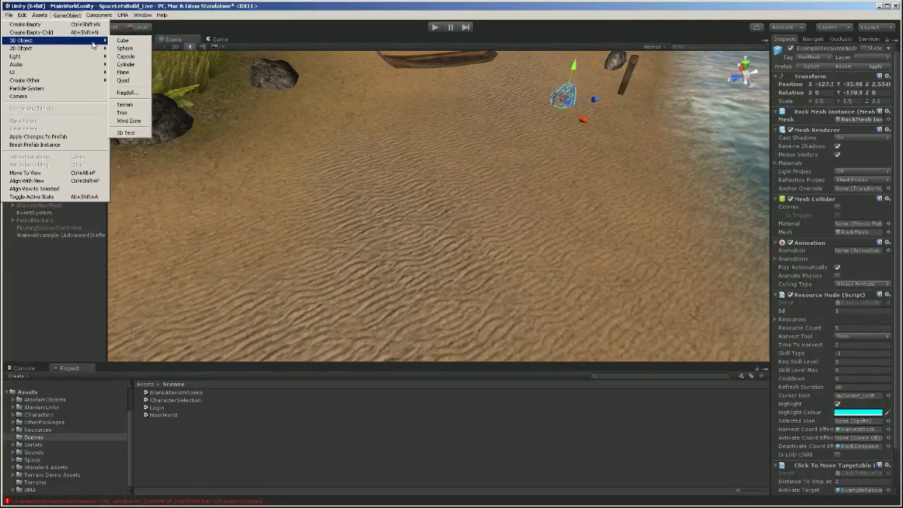
pyautogui.click(124, 41)
pyautogui.moveTo(440, 177); pyautogui.dragTo(472, 153)
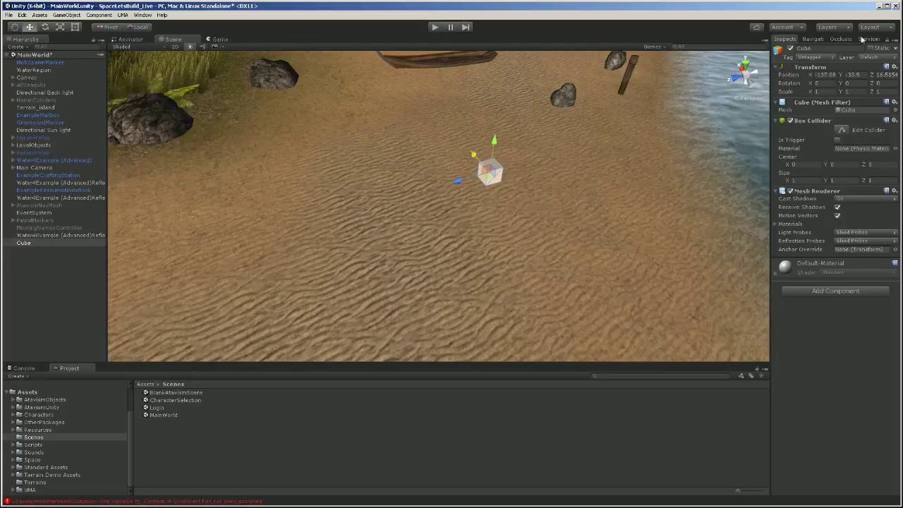
# Step: Rename the new cube to Spawn and select it in the scene
pyautogui.click(46, 245)
pyautogui.click(24, 250)
pyautogui.click(31, 244)
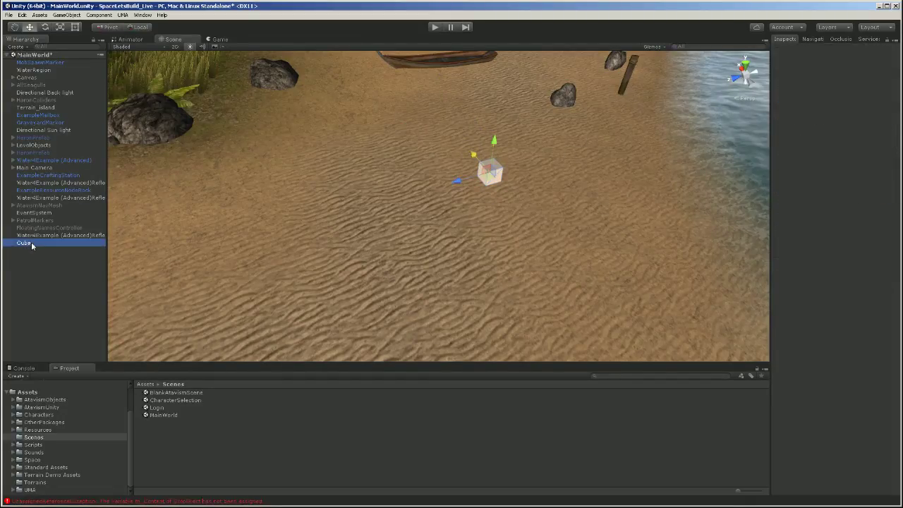
pyautogui.click(819, 48)
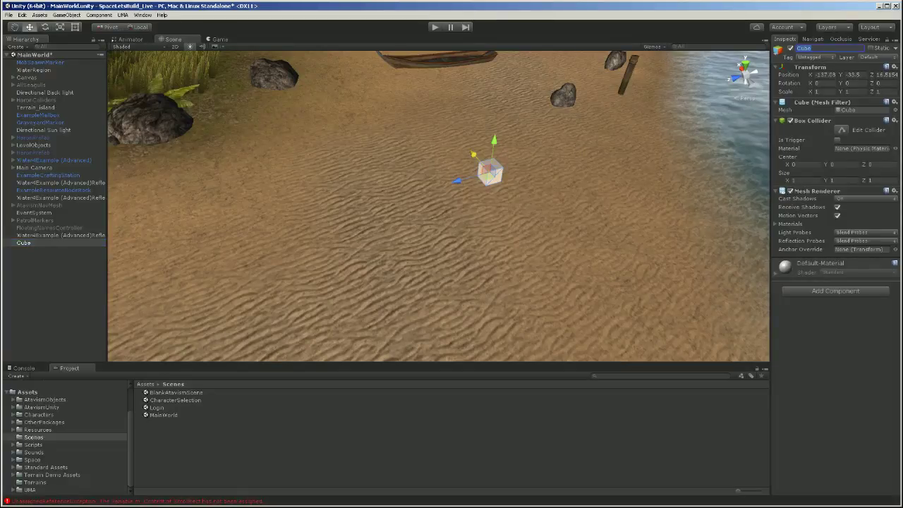
pyautogui.write('Spa')
pyautogui.press('Return')
pyautogui.click(505, 193)
pyautogui.click(491, 174)
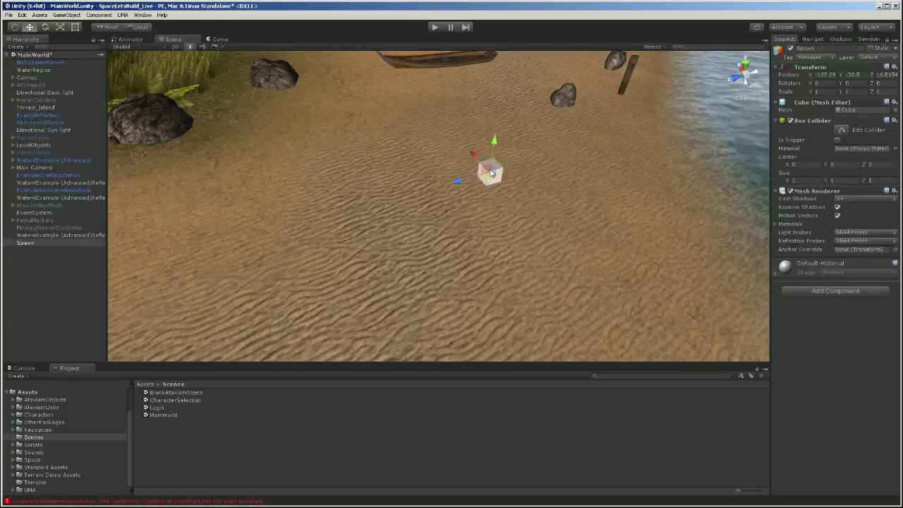
# Step: Open the Atavism Online editor window and go to its Instances module
pyautogui.click(142, 19)
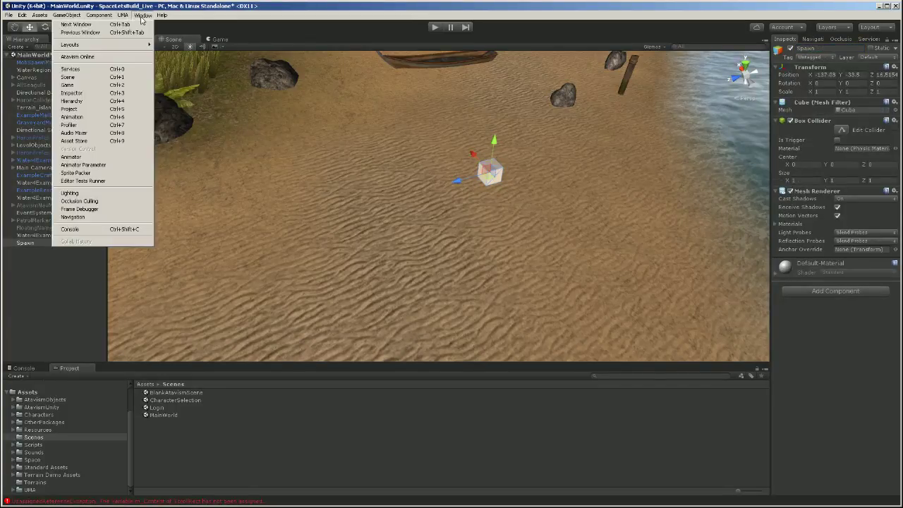
pyautogui.click(115, 56)
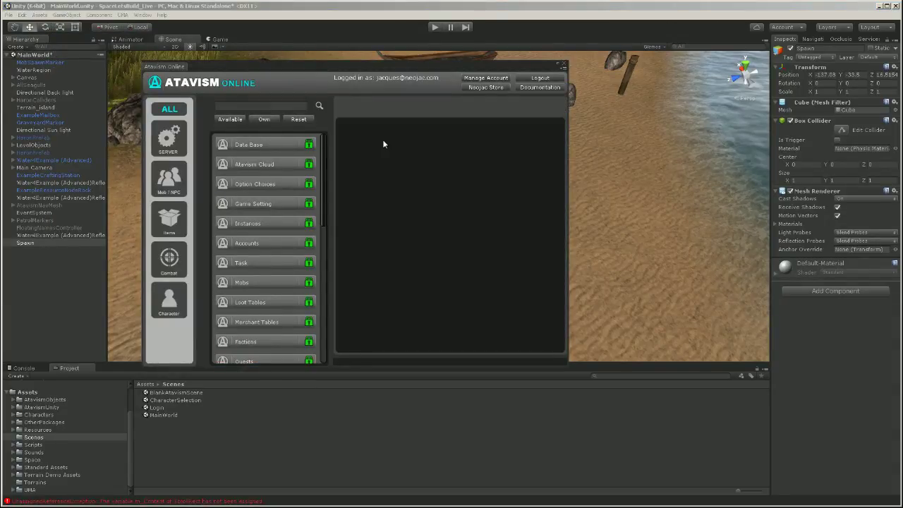
pyautogui.moveTo(323, 161)
pyautogui.mouseDown()
pyautogui.moveTo(310, 305)
pyautogui.moveTo(326, 284)
pyautogui.moveTo(329, 172)
pyautogui.mouseUp()
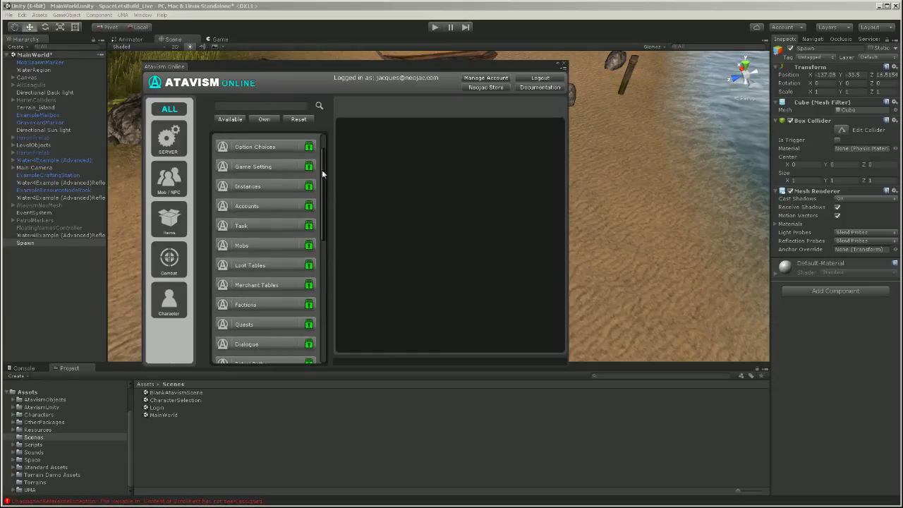
pyautogui.click(285, 186)
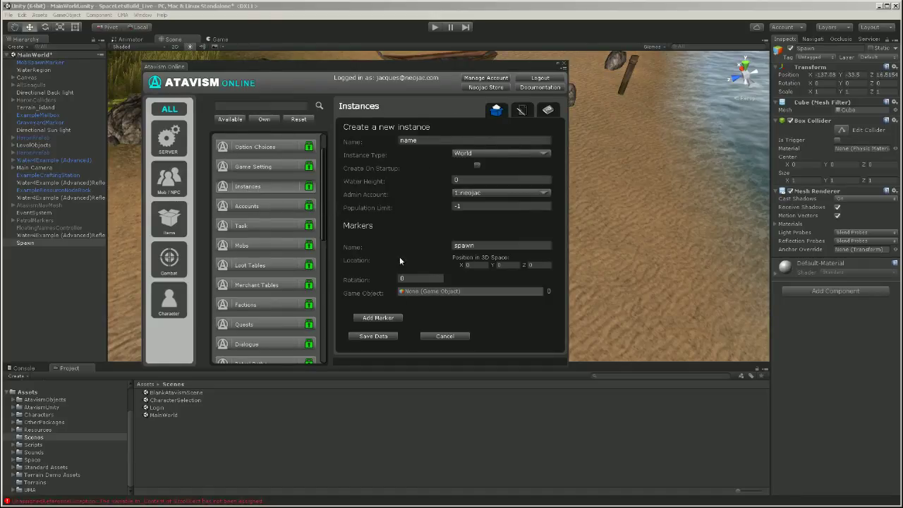
# Step: Check the Instances help page and open the MainWorld instance for editing
pyautogui.click(524, 111)
pyautogui.click(549, 112)
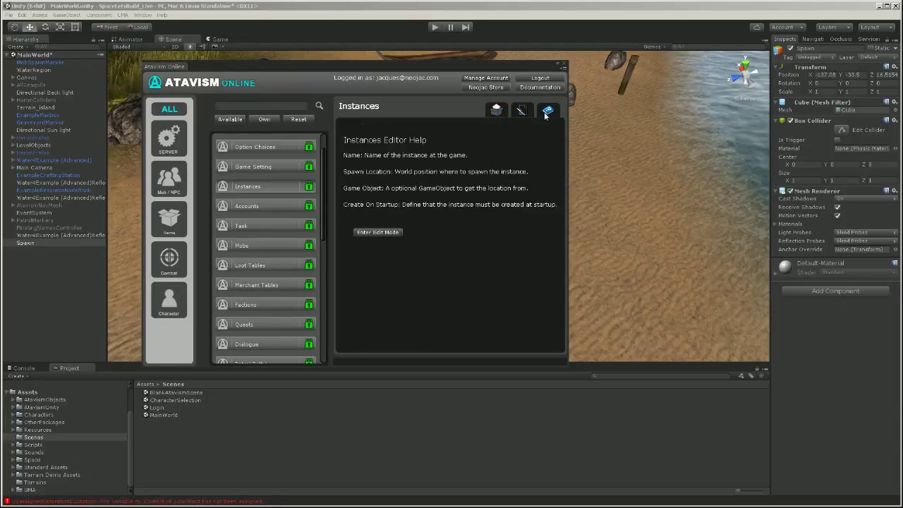
pyautogui.click(523, 112)
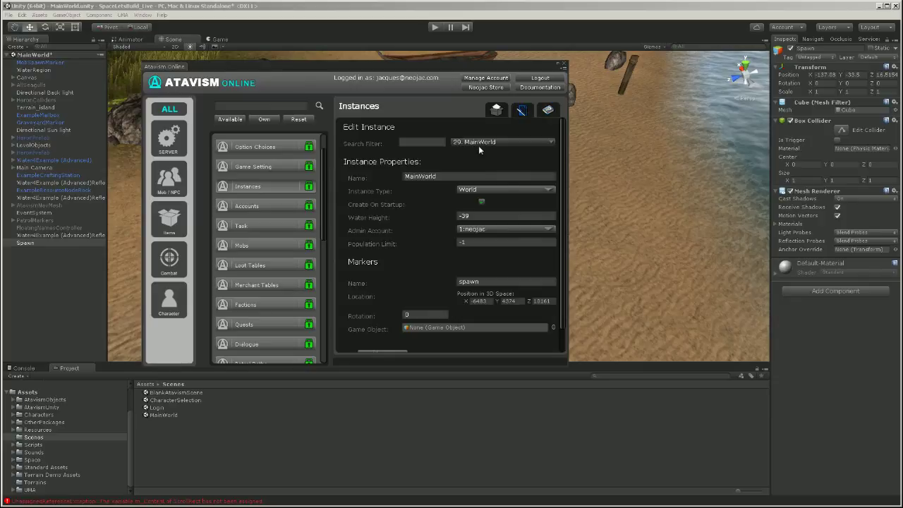
pyautogui.click(496, 110)
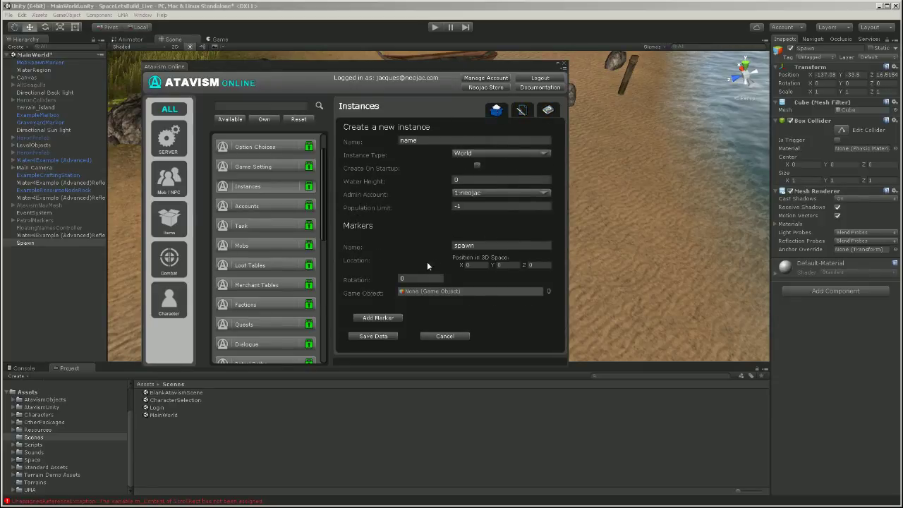
pyautogui.click(522, 111)
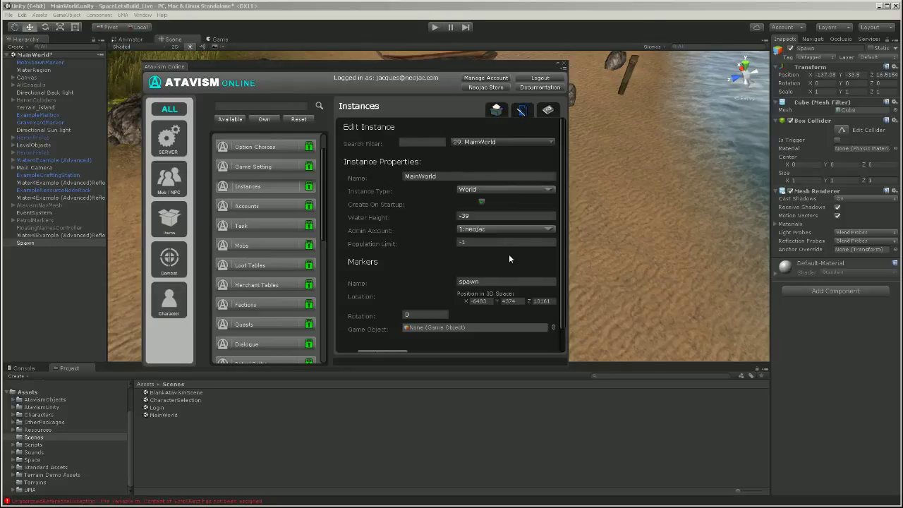
pyautogui.click(542, 142)
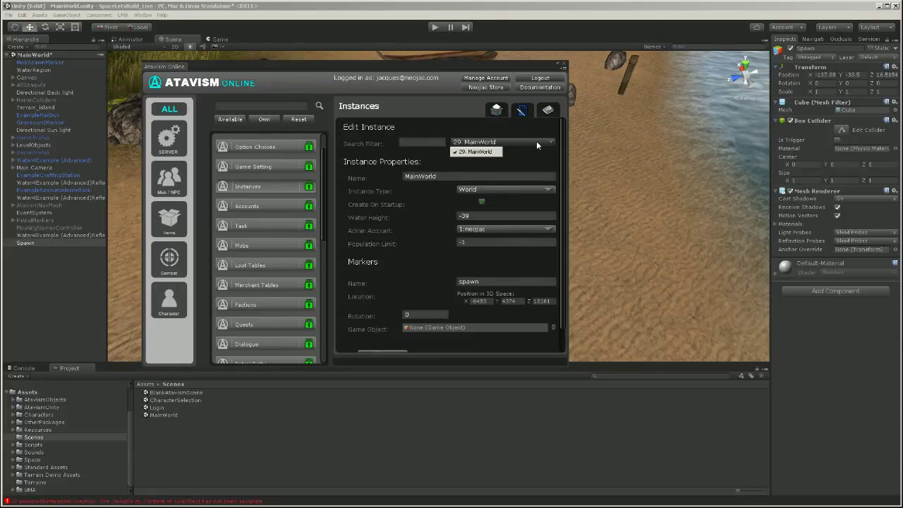
pyautogui.click(526, 160)
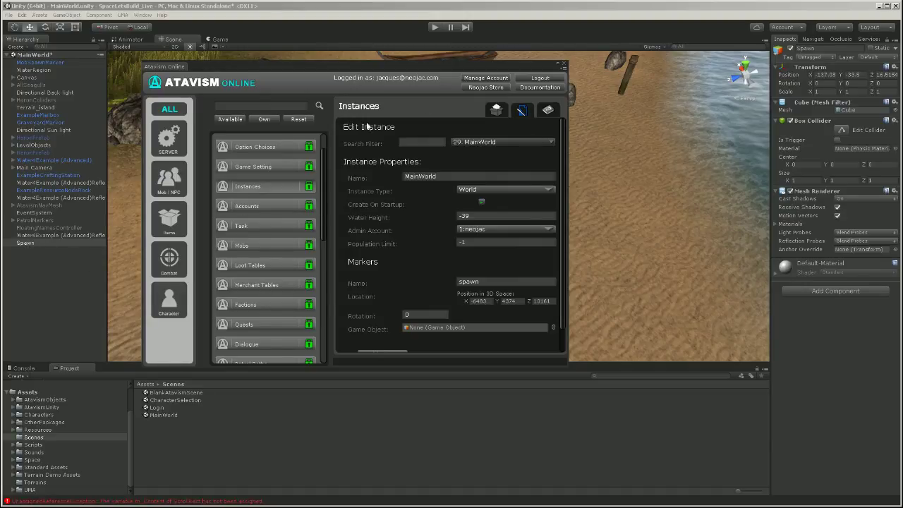
# Step: Assign the Spawn cube as the game object of MainWorld's spawn marker and save the instance data
pyautogui.moveTo(459, 72); pyautogui.dragTo(386, 75)
pyautogui.moveTo(31, 244)
pyautogui.mouseDown()
pyautogui.moveTo(605, 289)
pyautogui.moveTo(588, 330)
pyautogui.mouseUp()
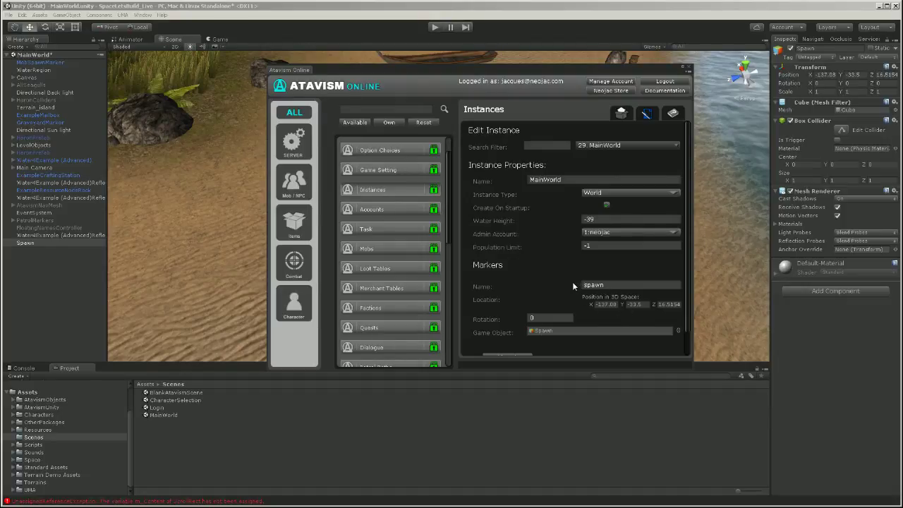
pyautogui.scroll(-2, 577, 314)
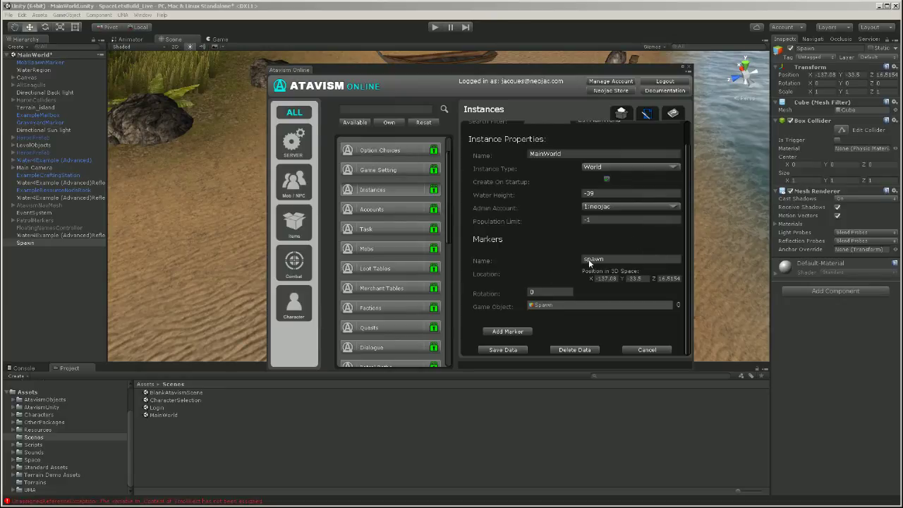
pyautogui.click(506, 350)
pyautogui.scroll(-1, 668, 307)
pyautogui.scroll(3, 669, 307)
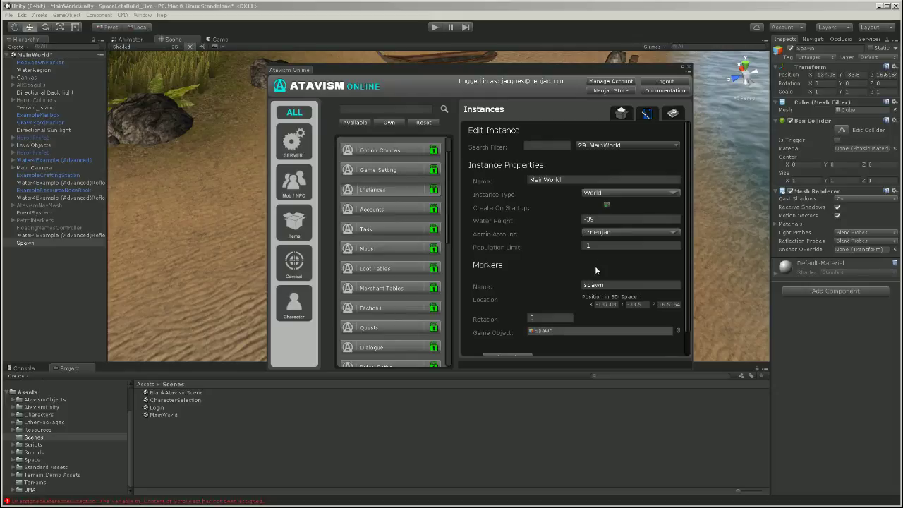
pyautogui.scroll(-2, 594, 265)
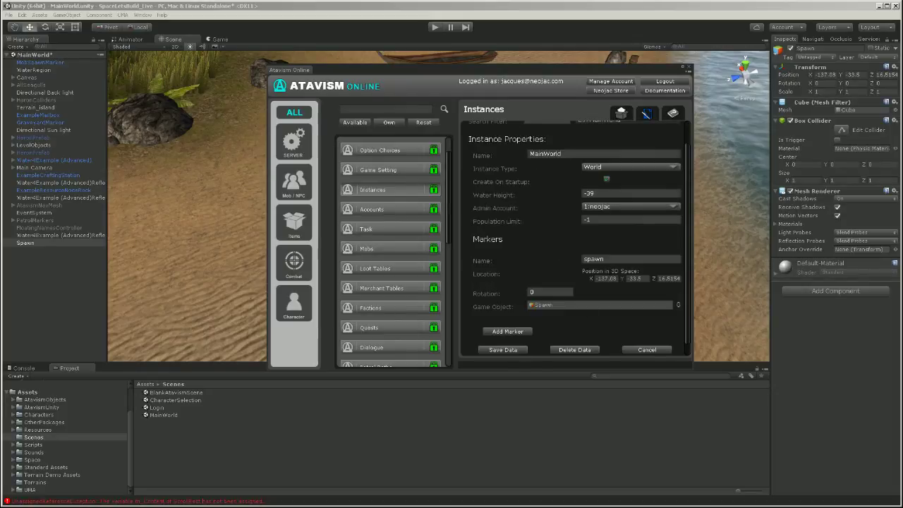
pyautogui.scroll(2, 618, 278)
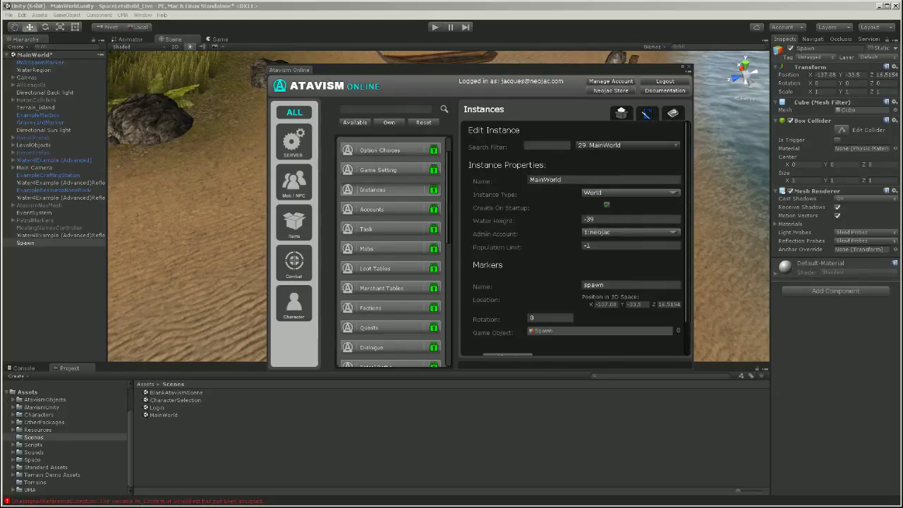
# Step: Deactivate the Spawn cube in the scene and move the Atavism Online editor window out of the way
pyautogui.click(34, 244)
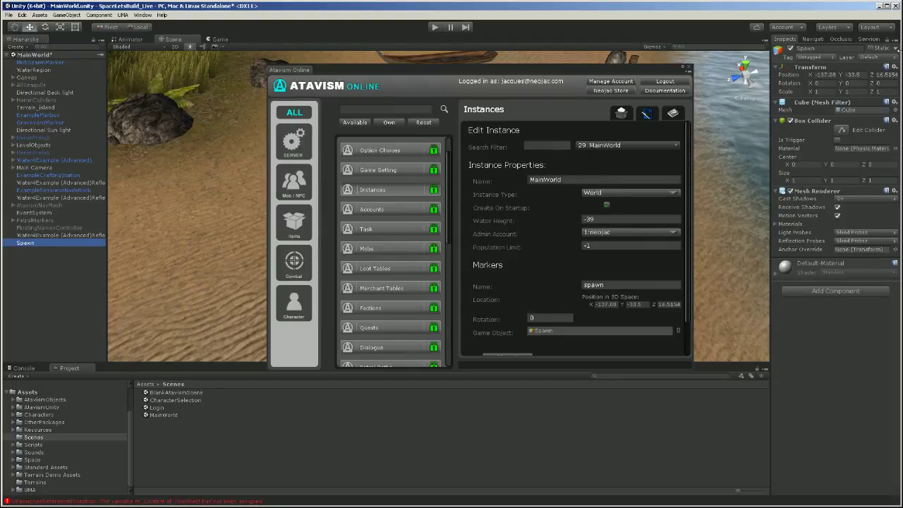
pyautogui.click(790, 48)
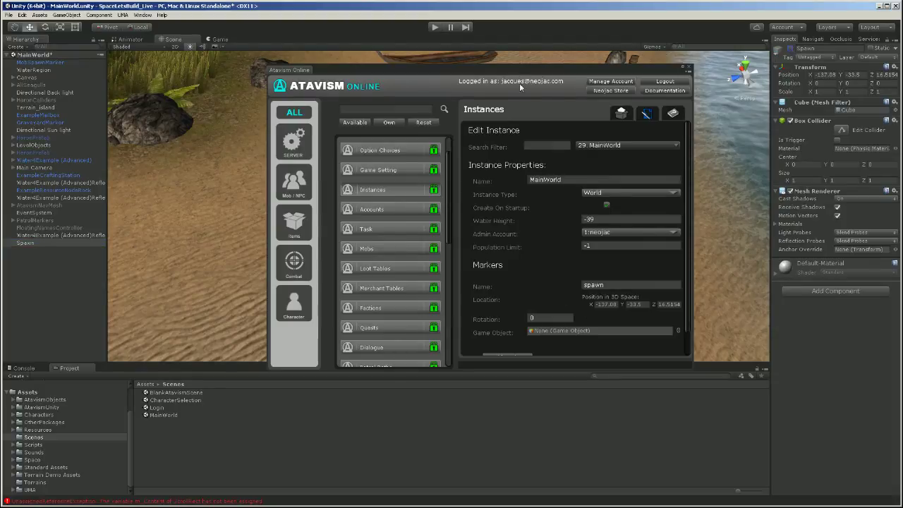
pyautogui.moveTo(539, 70); pyautogui.dragTo(0, 71)
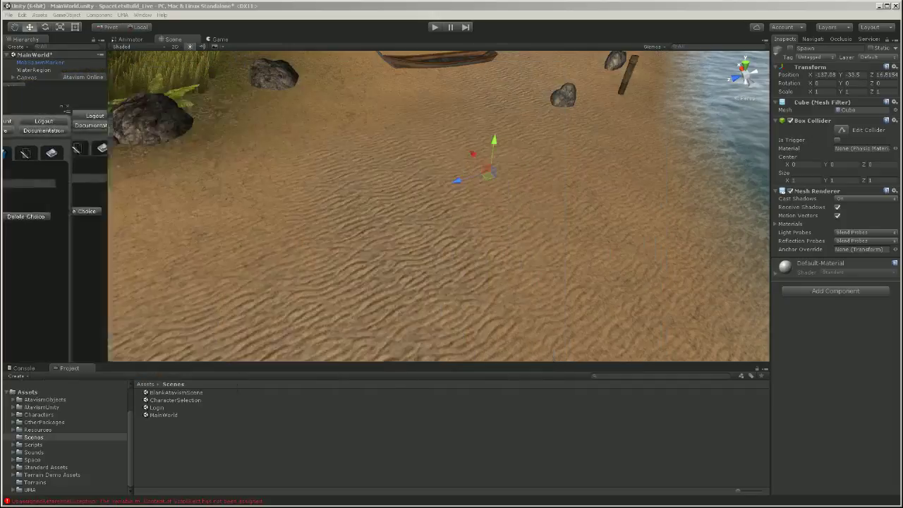
# Step: Save the project and the MainWorld scene
pyautogui.click(289, 10)
pyautogui.click(9, 15)
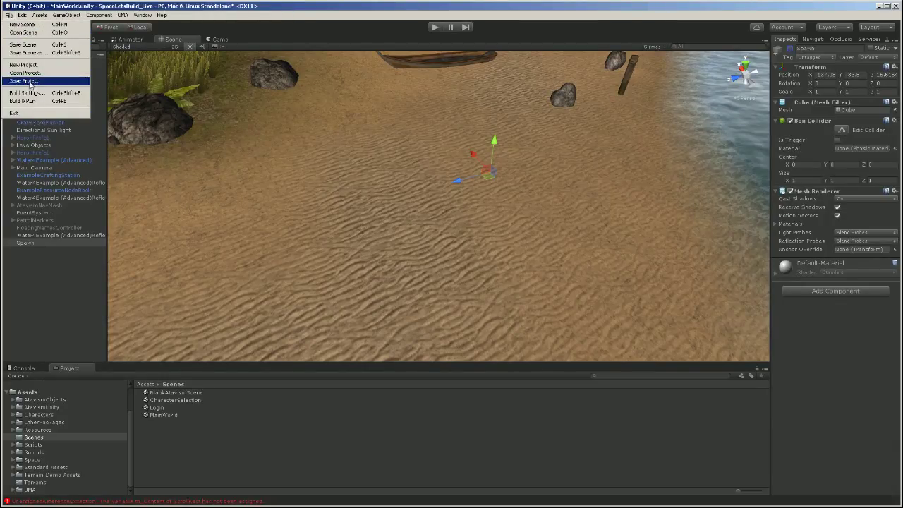
pyautogui.click(30, 86)
pyautogui.click(10, 15)
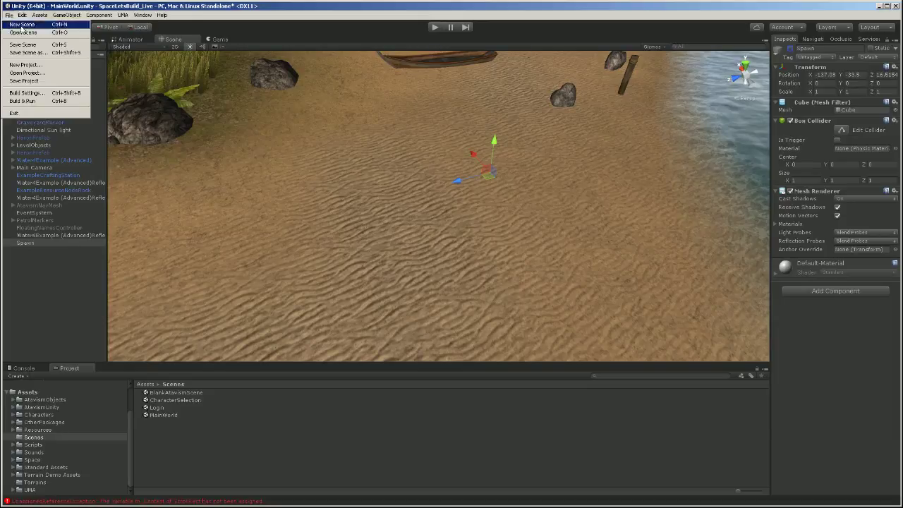
pyautogui.click(24, 46)
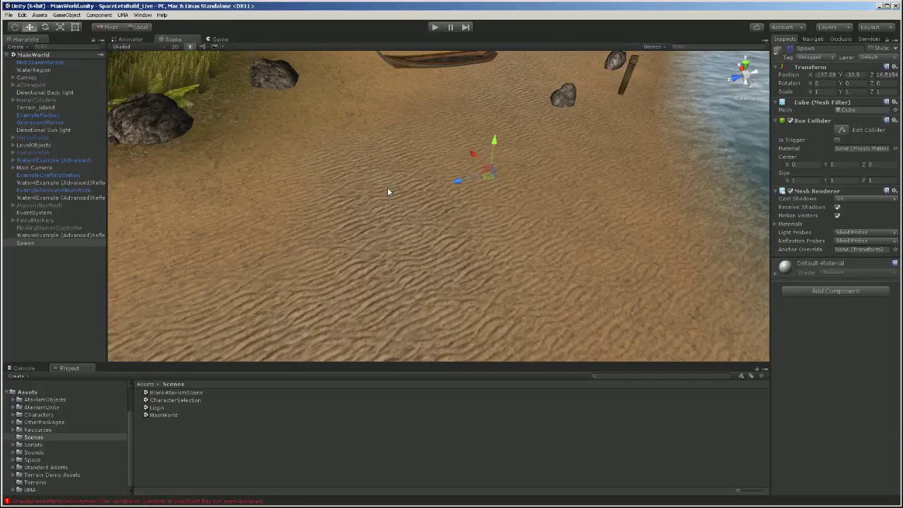
pyautogui.moveTo(460, 129); pyautogui.dragTo(408, 201, button='middle')
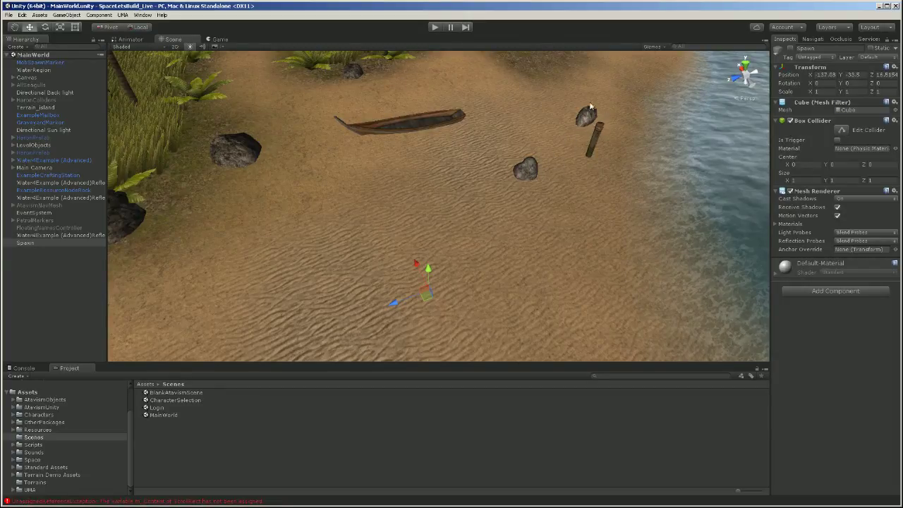
pyautogui.moveTo(474, 218); pyautogui.dragTo(638, 225, button='right')
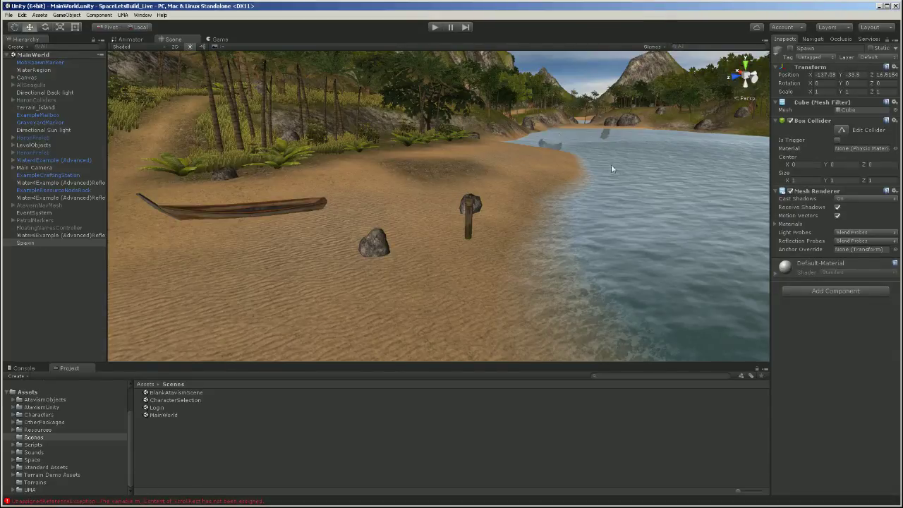
pyautogui.moveTo(573, 181); pyautogui.dragTo(633, 209, button='right')
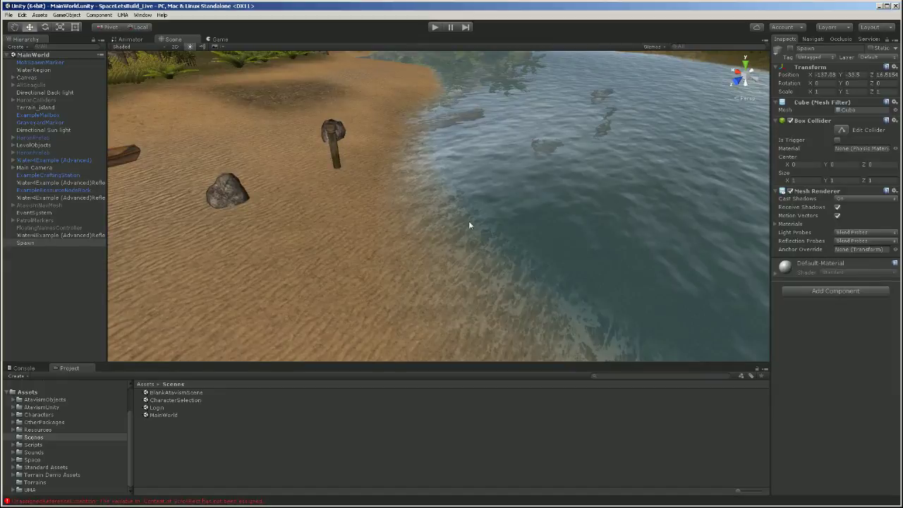
pyautogui.moveTo(517, 221); pyautogui.dragTo(452, 214, button='right')
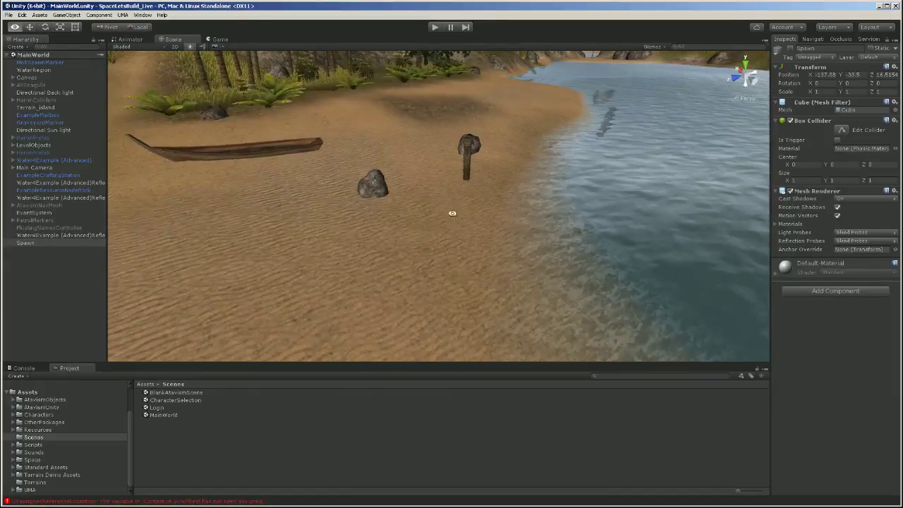
# Step: Open the Login scene and bring up the Atavism Online editor window over the Scene view
pyautogui.click(159, 409)
pyautogui.doubleClick(158, 408)
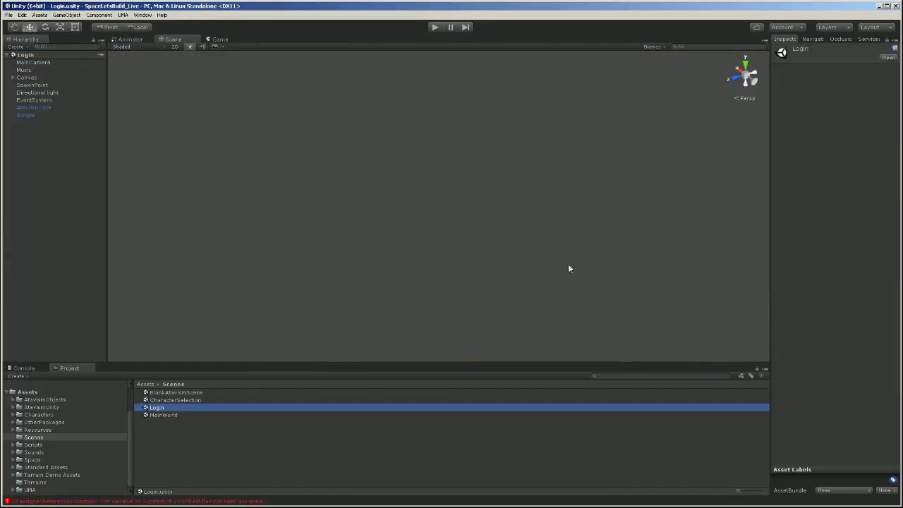
pyautogui.click(143, 15)
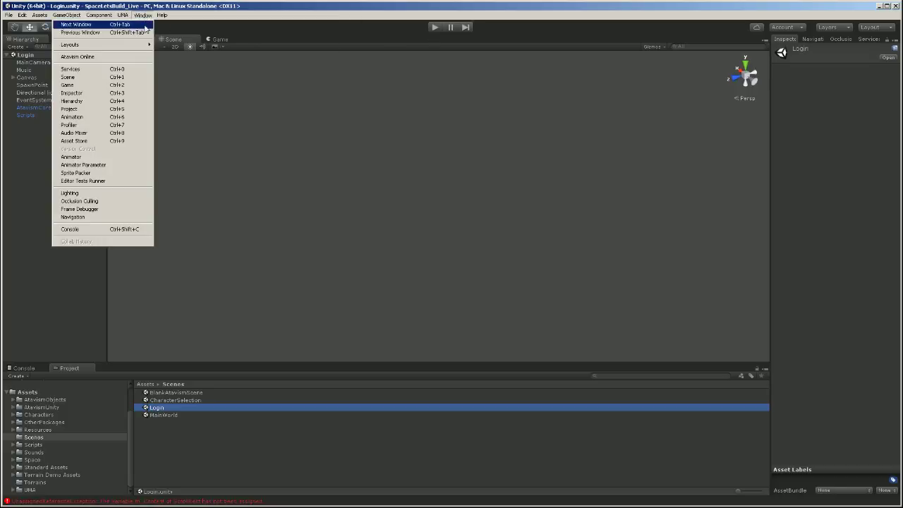
pyautogui.click(106, 57)
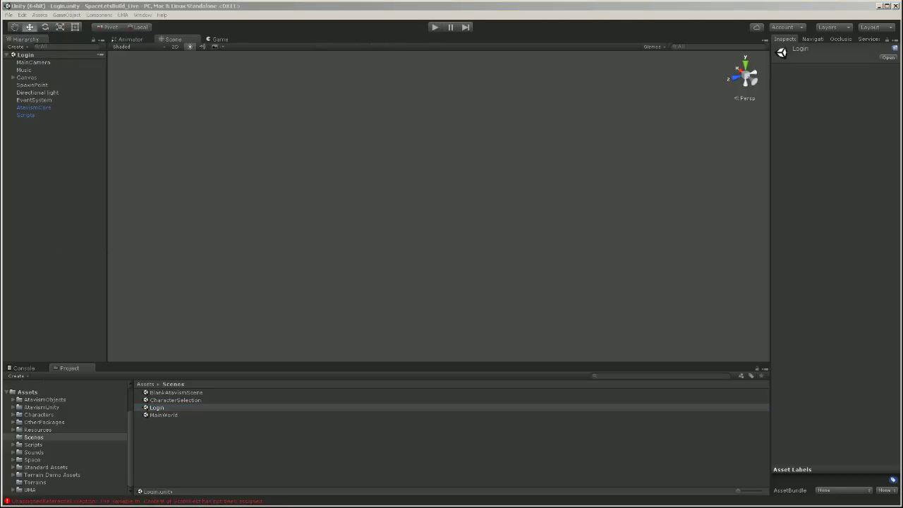
pyautogui.moveTo(361, 61); pyautogui.dragTo(616, 61)
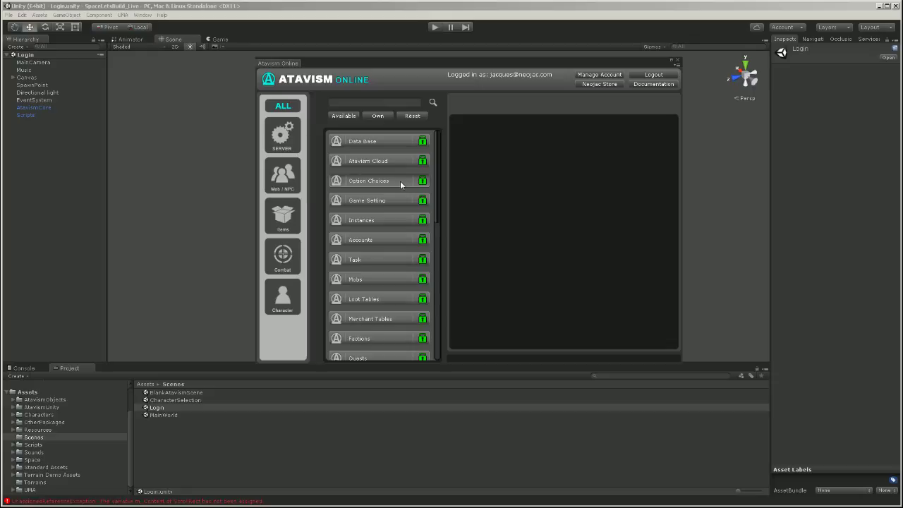
# Step: Open the existing game account for editing in the Accounts module and review its status options
pyautogui.click(383, 244)
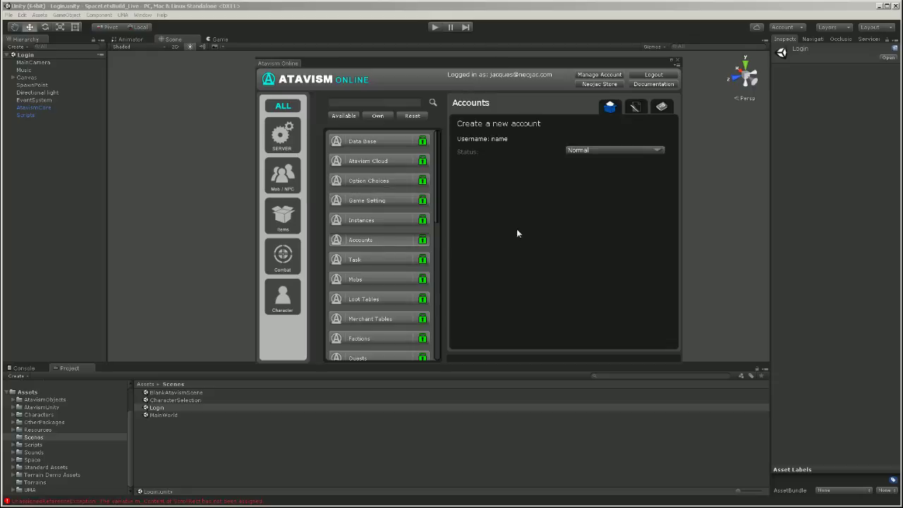
pyautogui.click(635, 109)
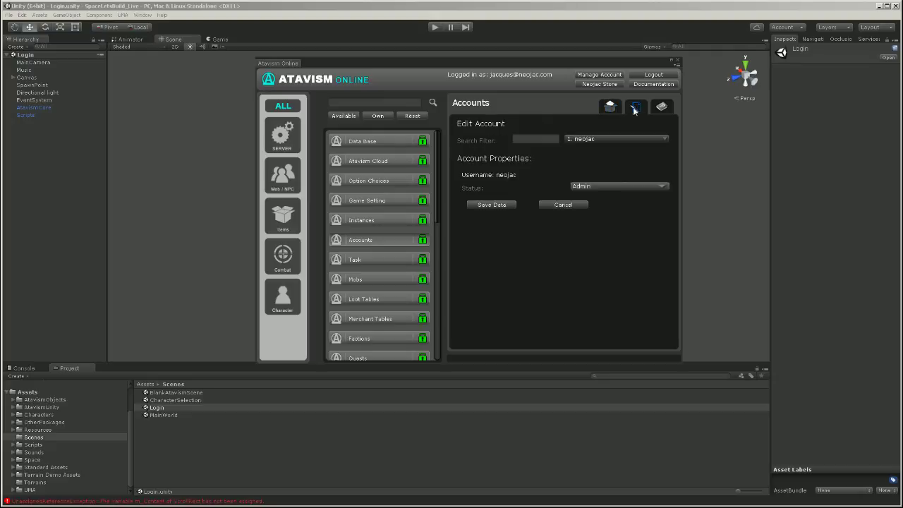
pyautogui.click(601, 139)
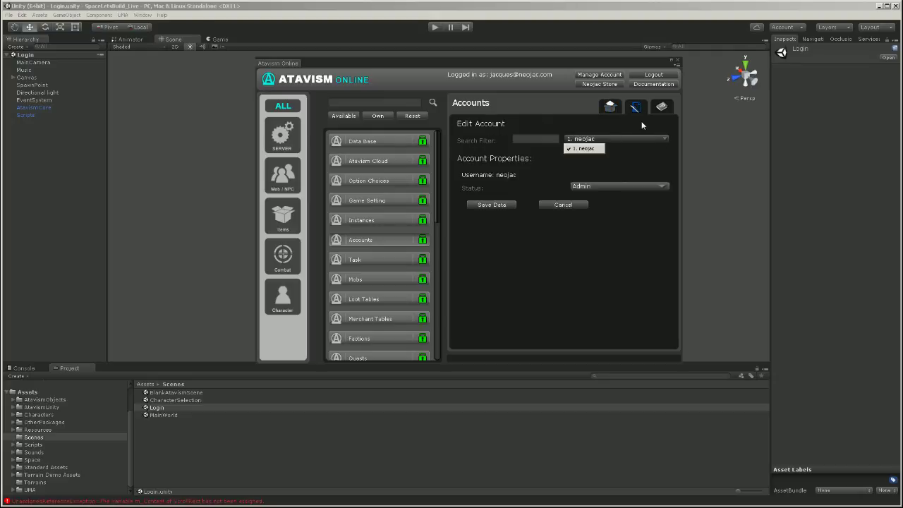
pyautogui.click(641, 122)
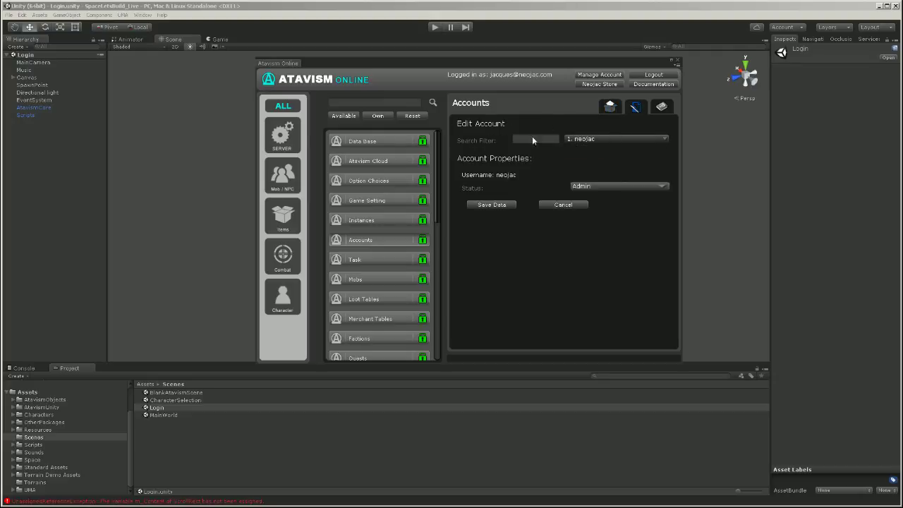
pyautogui.click(663, 188)
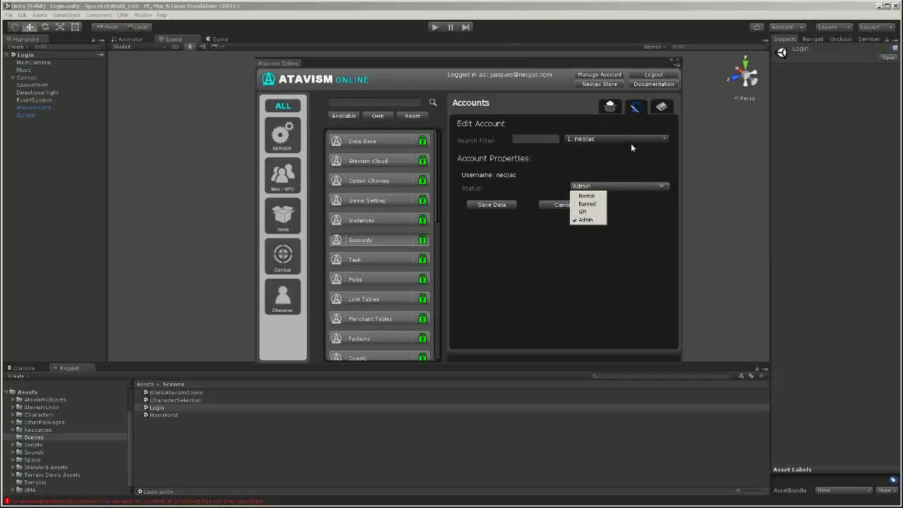
pyautogui.click(629, 165)
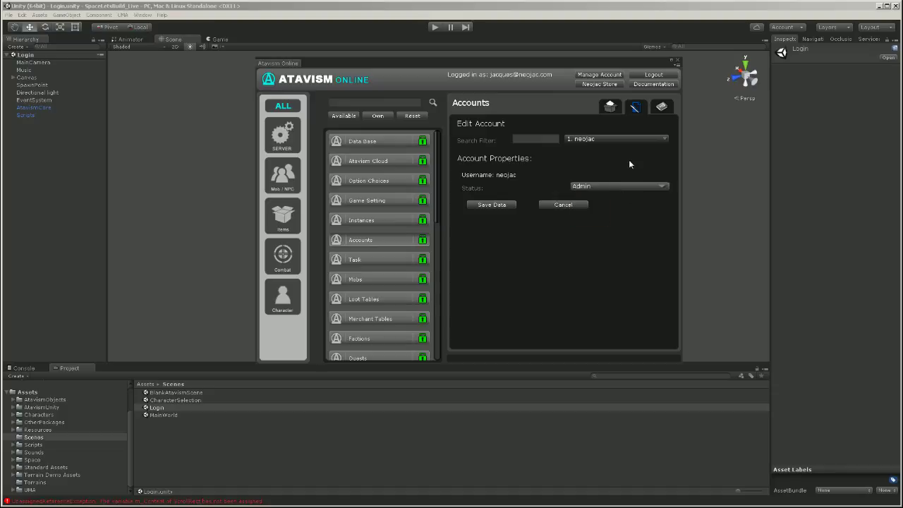
pyautogui.click(664, 186)
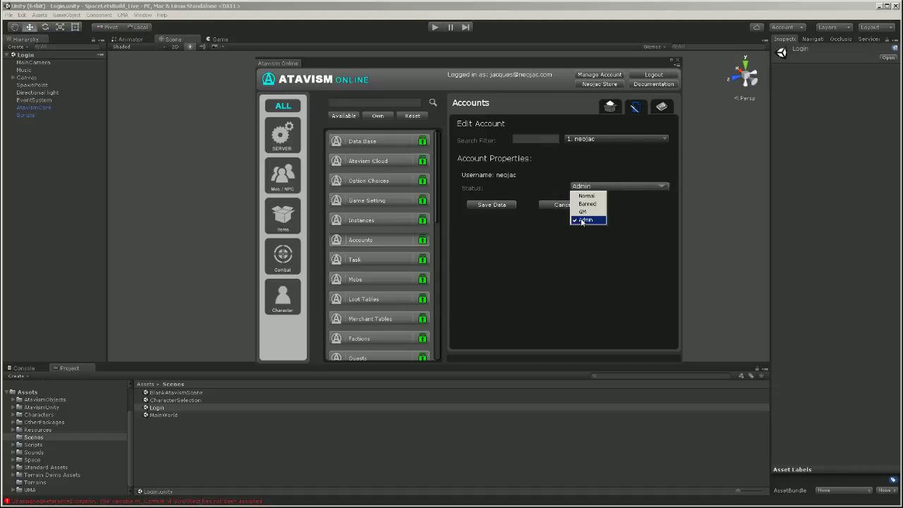
pyautogui.click(626, 156)
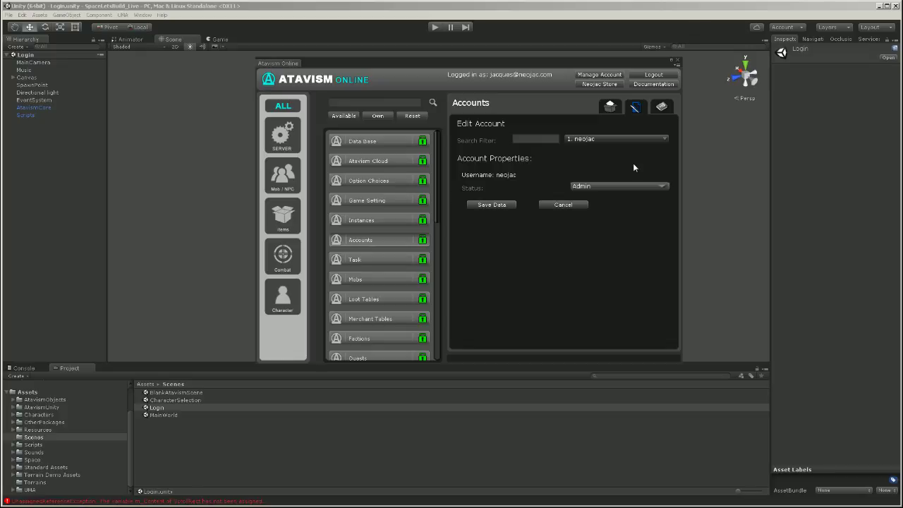
# Step: Close the Atavism Online editor window and run the Login scene in play mode
pyautogui.click(678, 59)
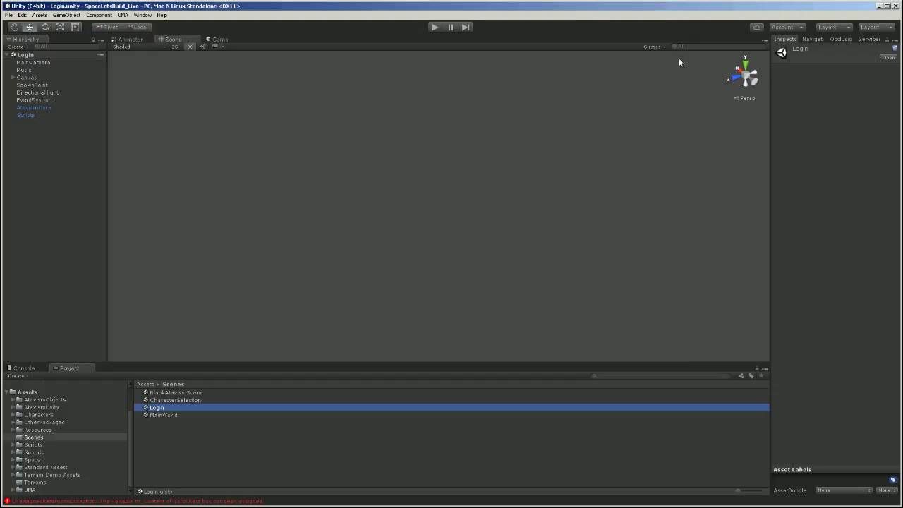
pyautogui.click(434, 27)
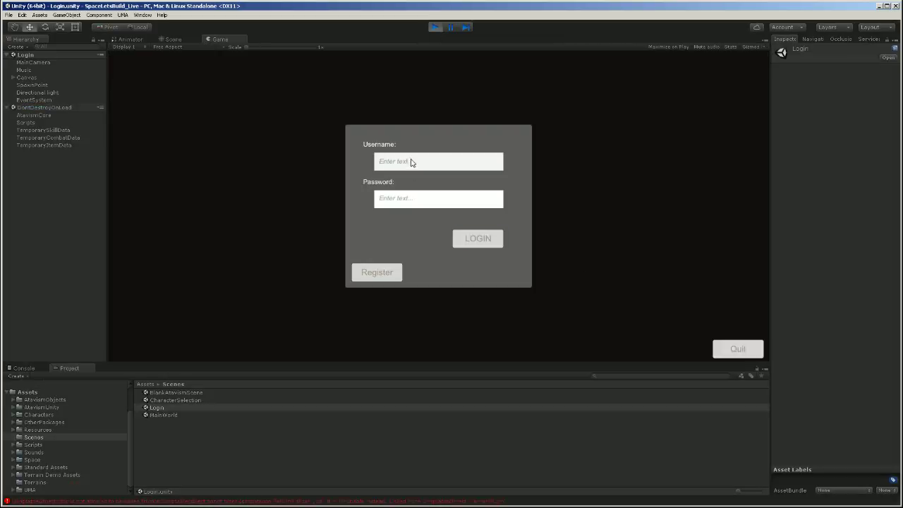
# Step: Try running the Login scene with Maximize on Play enabled, and turn the option off again
pyautogui.click(414, 163)
pyautogui.click(435, 28)
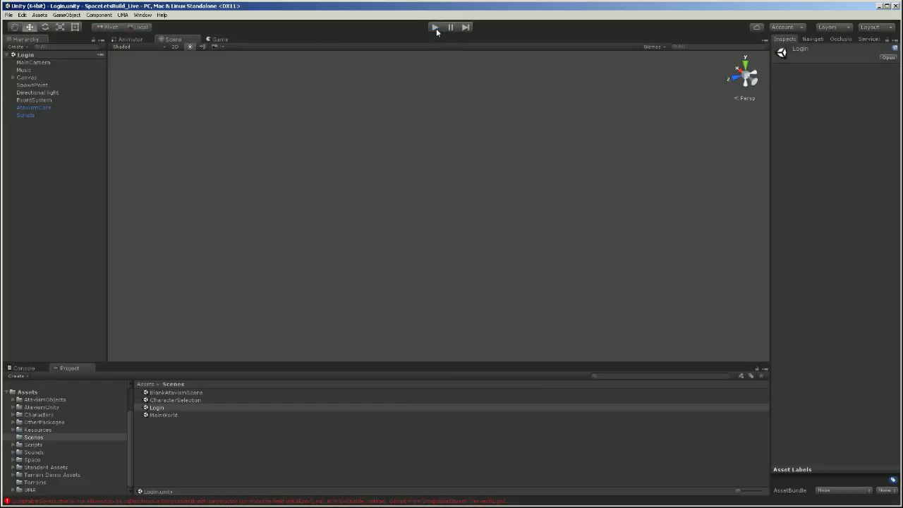
pyautogui.click(220, 39)
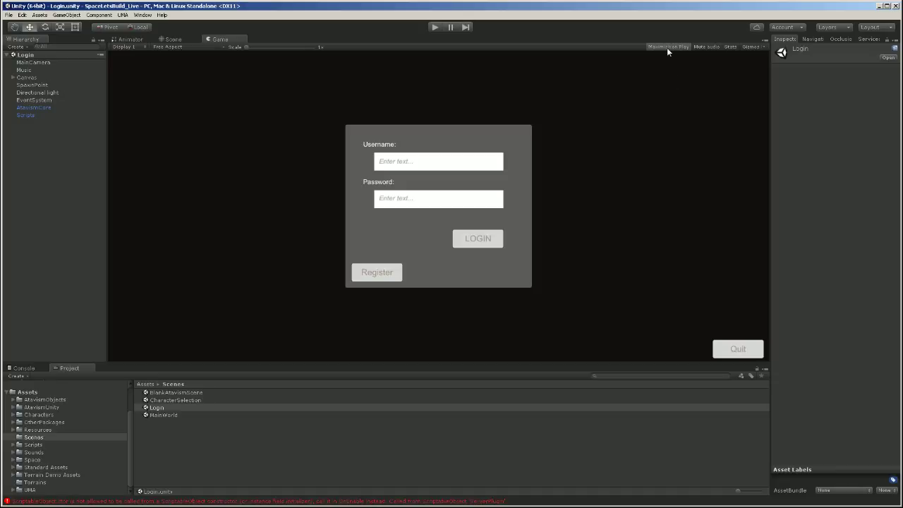
pyautogui.click(435, 27)
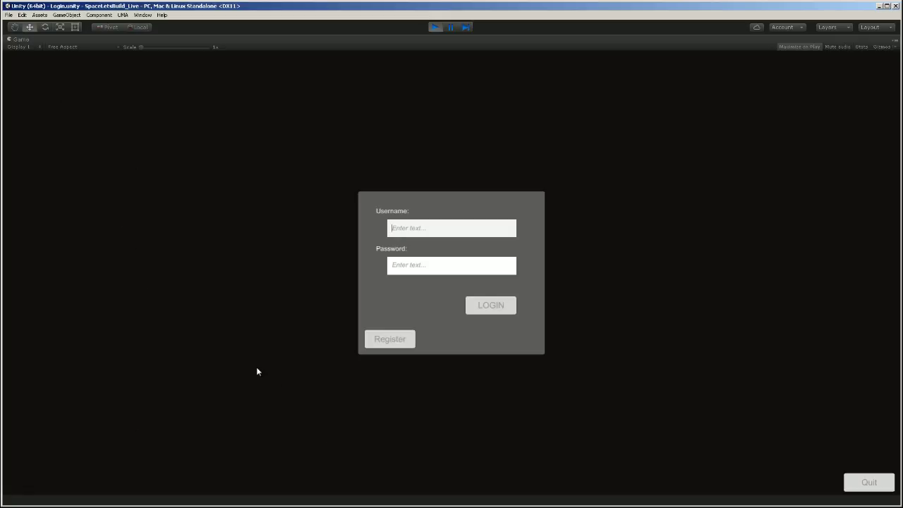
pyautogui.click(801, 46)
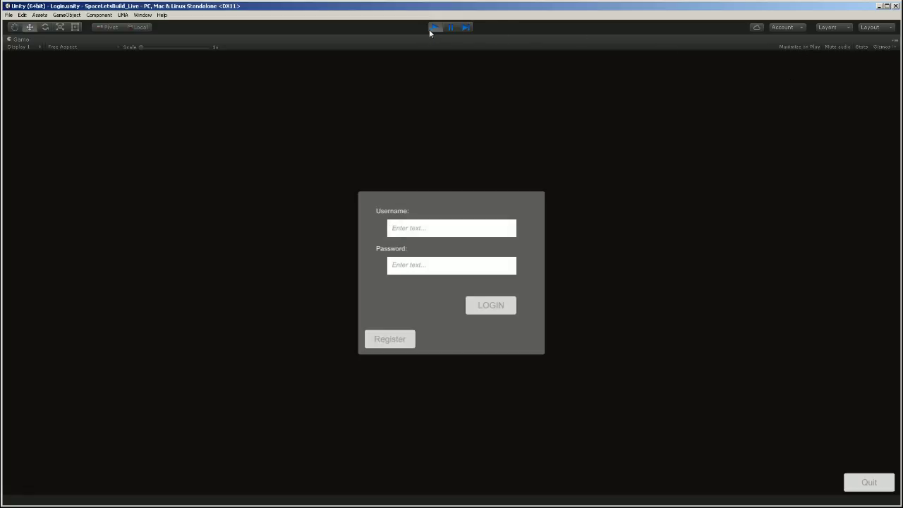
# Step: Restart play mode and log in to the game with the existing account's username and password
pyautogui.click(452, 30)
pyautogui.click(452, 30)
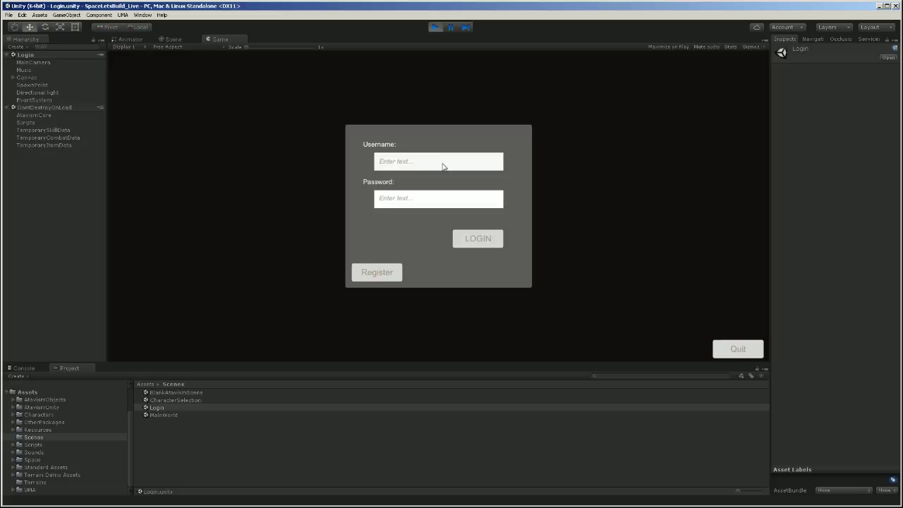
pyautogui.write('neojac')
pyautogui.click(411, 201)
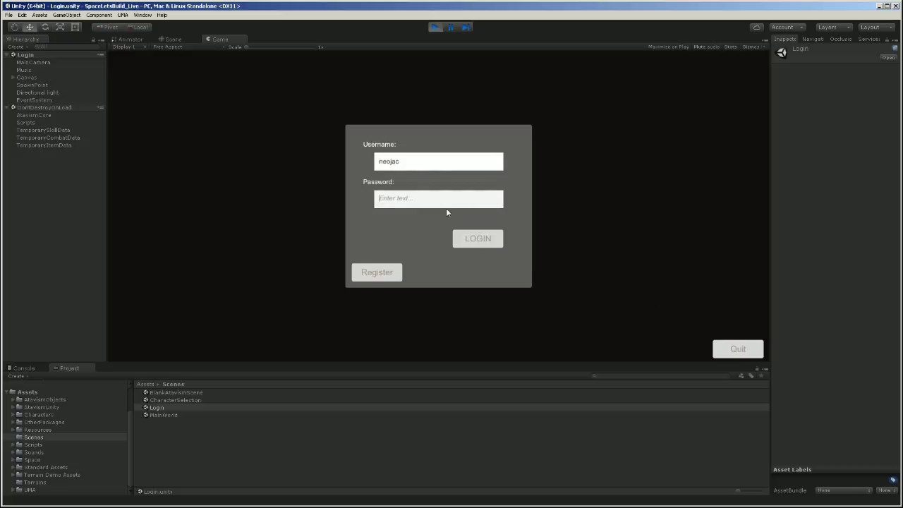
pyautogui.write('1*******')
pyautogui.click(475, 242)
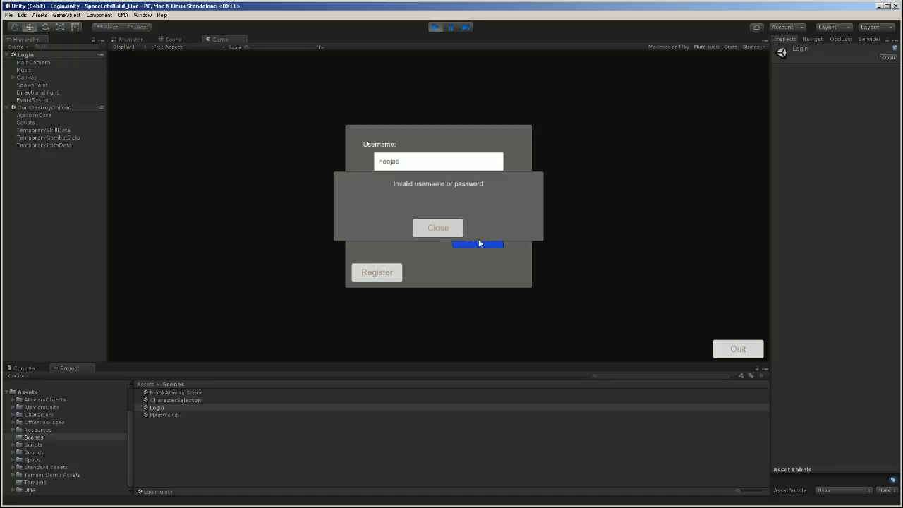
pyautogui.click(427, 227)
pyautogui.click(412, 204)
pyautogui.write('******')
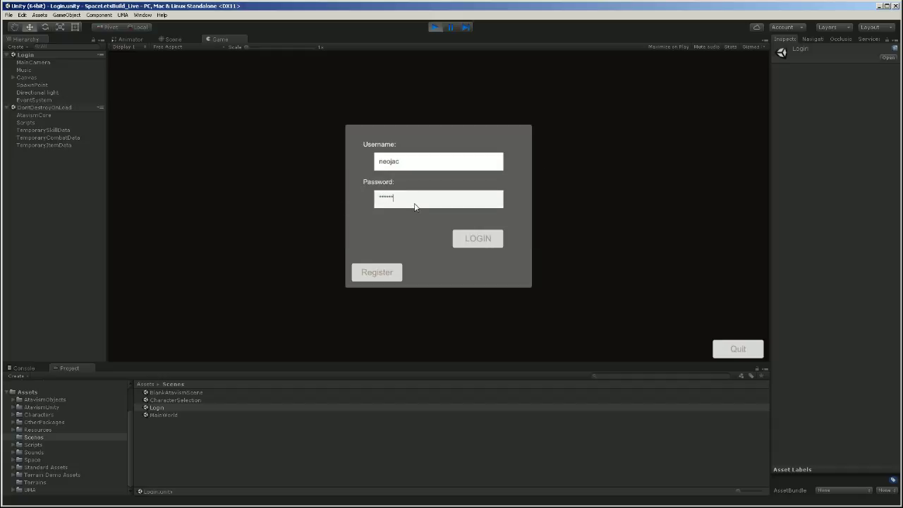
pyautogui.click(486, 244)
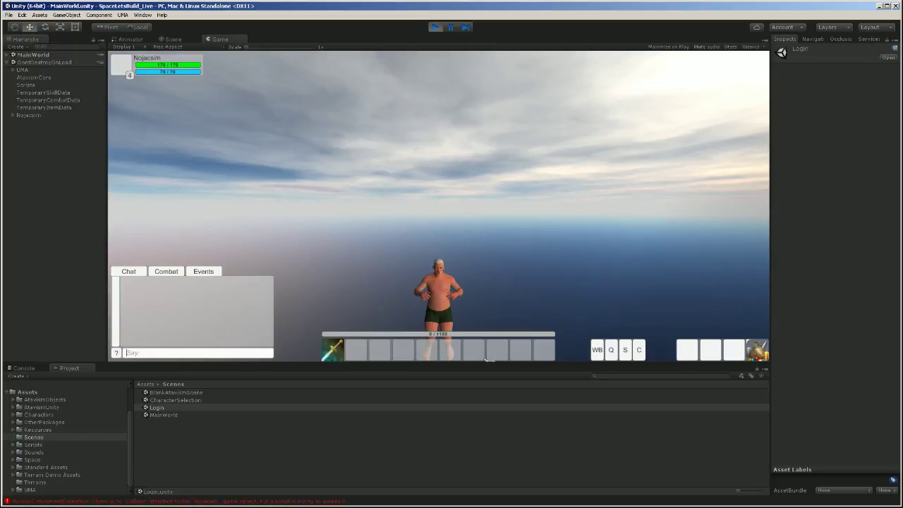
# Step: Teleport the character to the spawn point with the chat command /goto spawn
pyautogui.write('/goto spawn')
pyautogui.press('Return')
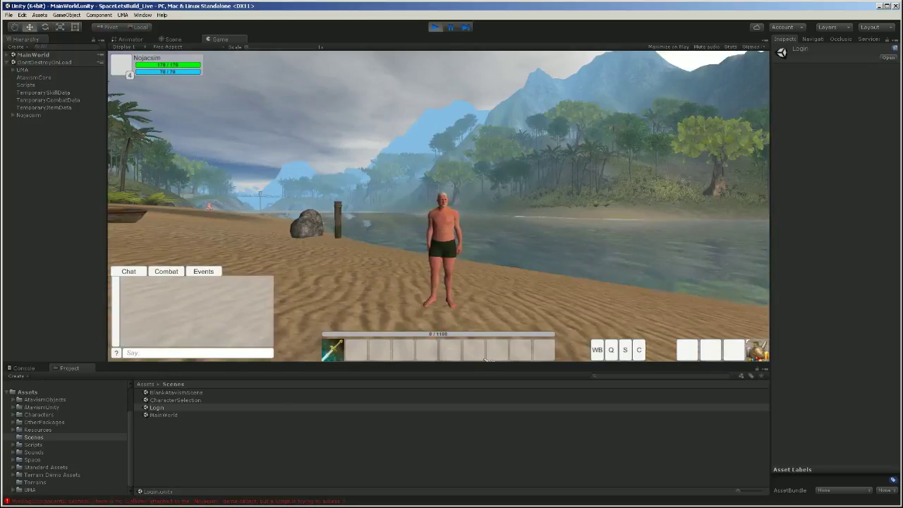
# Step: Walk and turn the character around the beach to inspect the surroundings of the spawn point
pyautogui.moveTo(541, 195); pyautogui.dragTo(453, 231, button='right')
pyautogui.press('w')
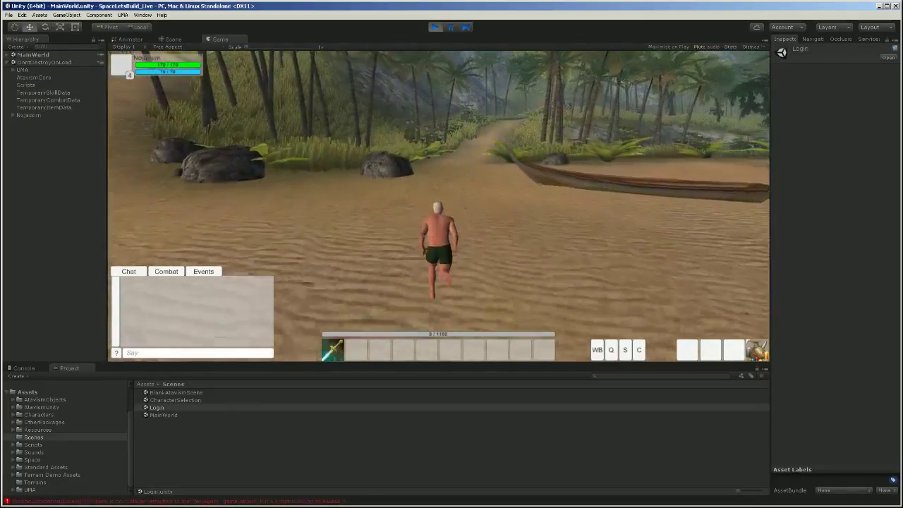
pyautogui.press('a')
pyautogui.press('a')
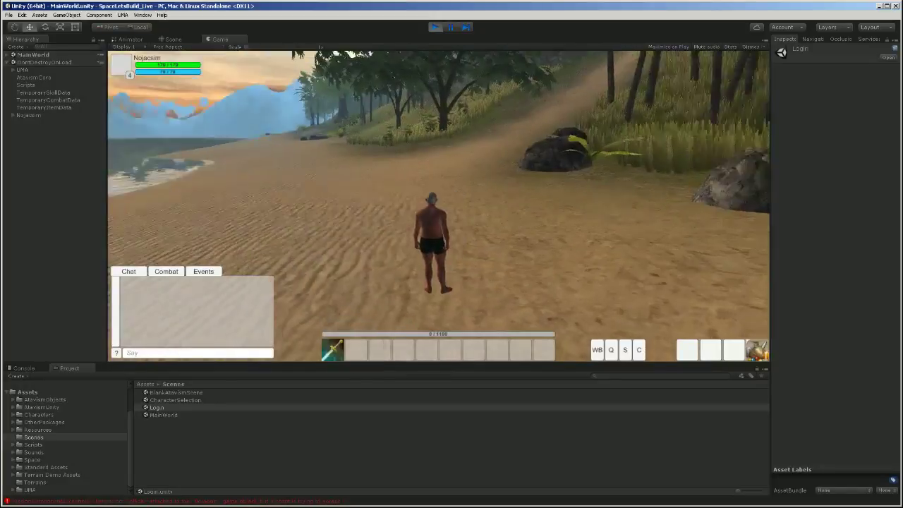
pyautogui.press('a')
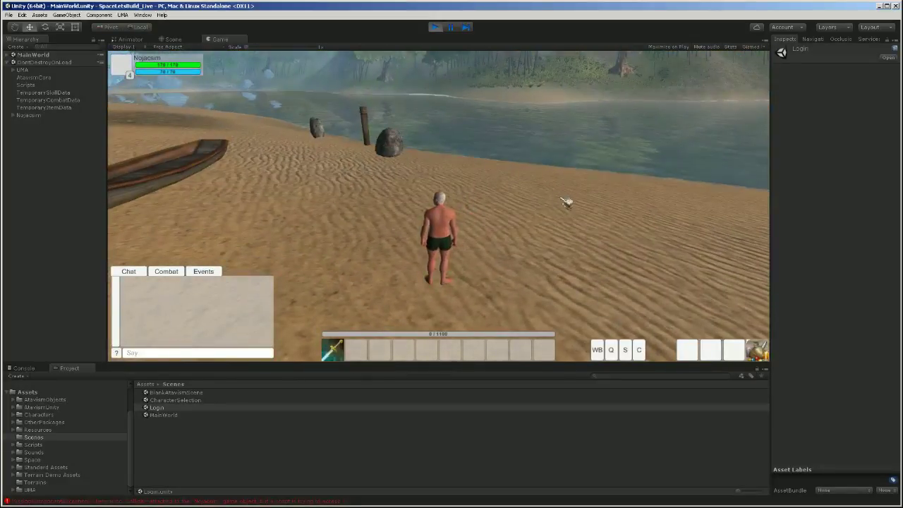
pyautogui.press('a')
pyautogui.press('w')
pyautogui.press('d')
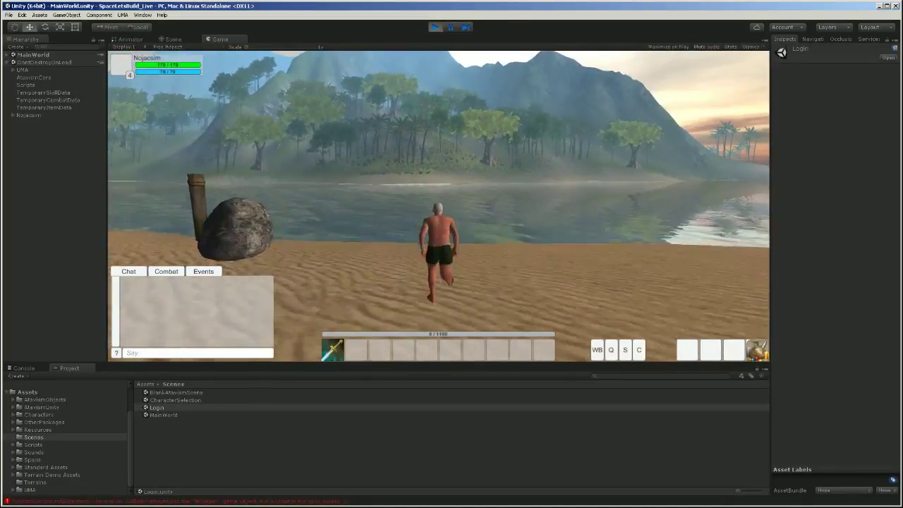
pyautogui.press('d')
pyautogui.press('d')
pyautogui.press('d')
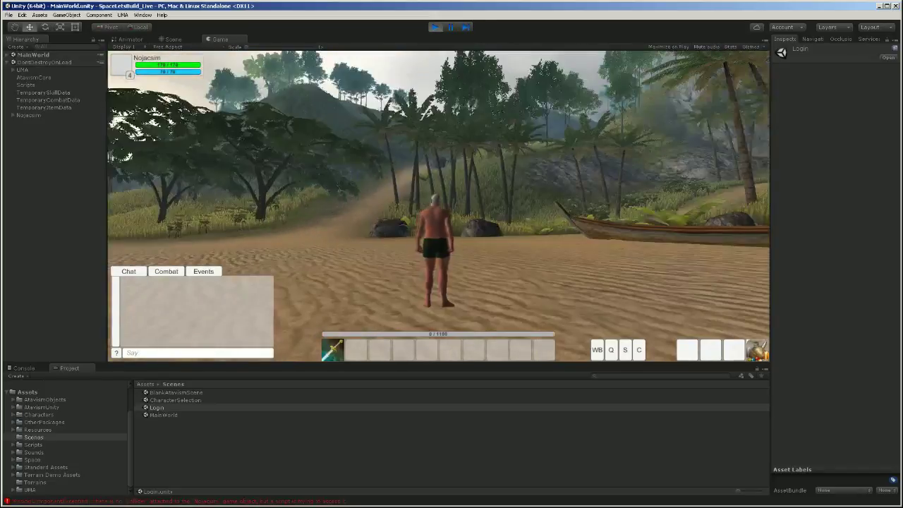
pyautogui.press('a')
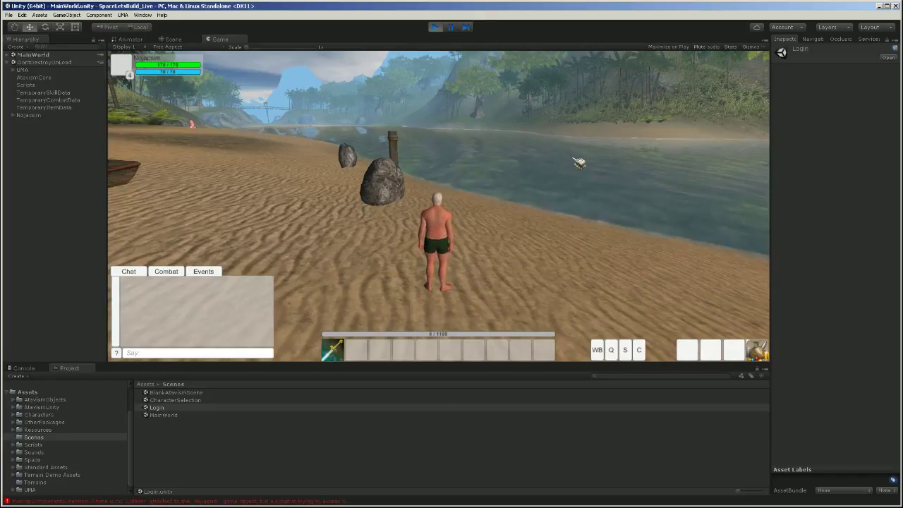
pyautogui.press('a')
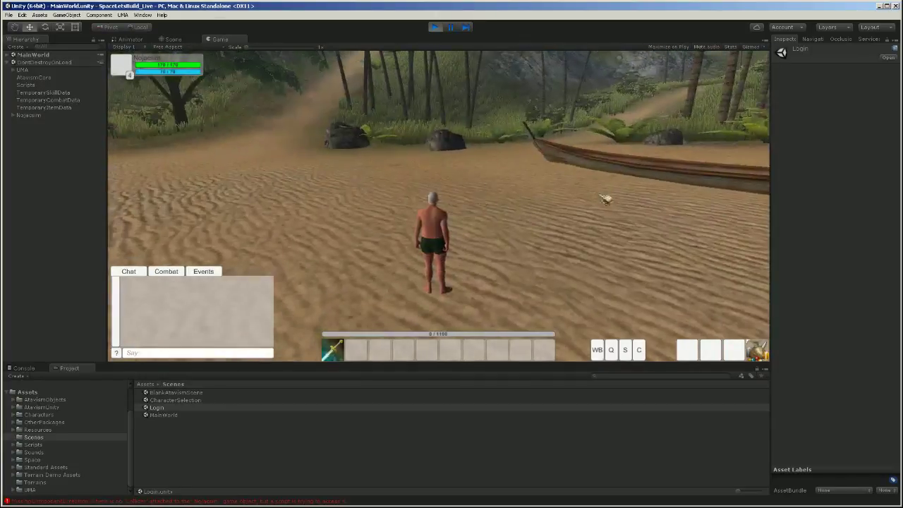
pyautogui.moveTo(370, 261); pyautogui.dragTo(124, 279, button='right')
pyautogui.press('w')
pyautogui.moveTo(557, 182); pyautogui.dragTo(472, 170, button='right')
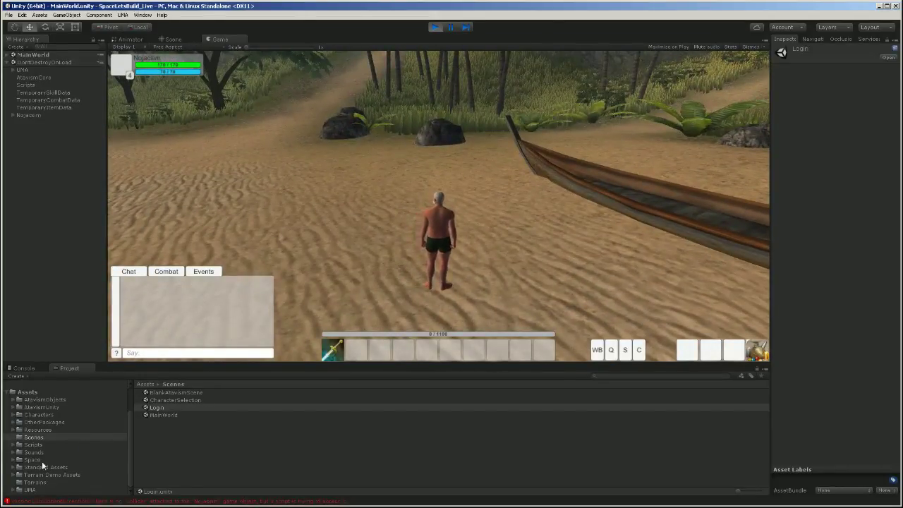
# Step: Stop play mode and open the Demo folder inside the Space assets folder
pyautogui.click(434, 28)
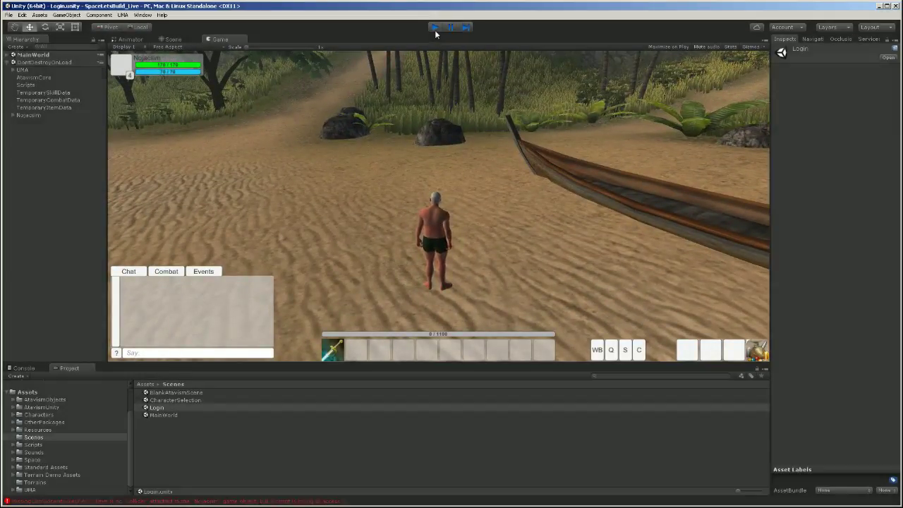
pyautogui.click(32, 460)
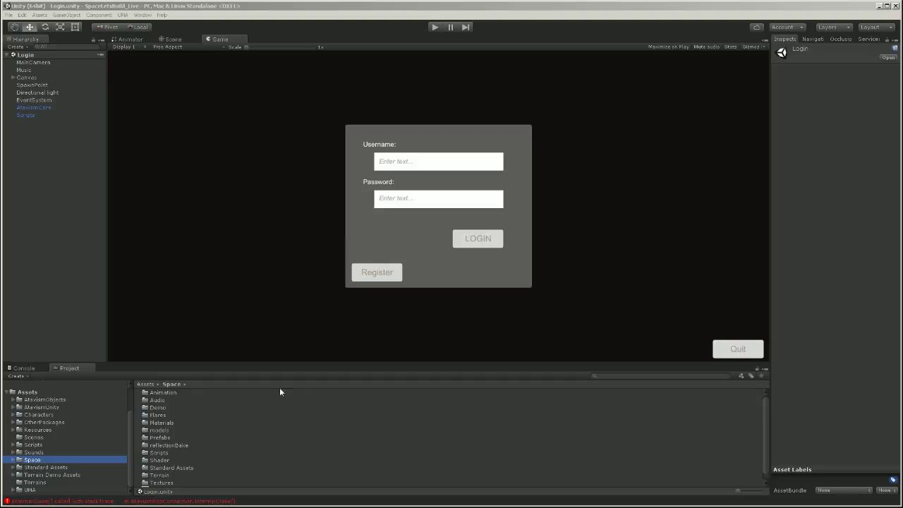
pyautogui.click(37, 462)
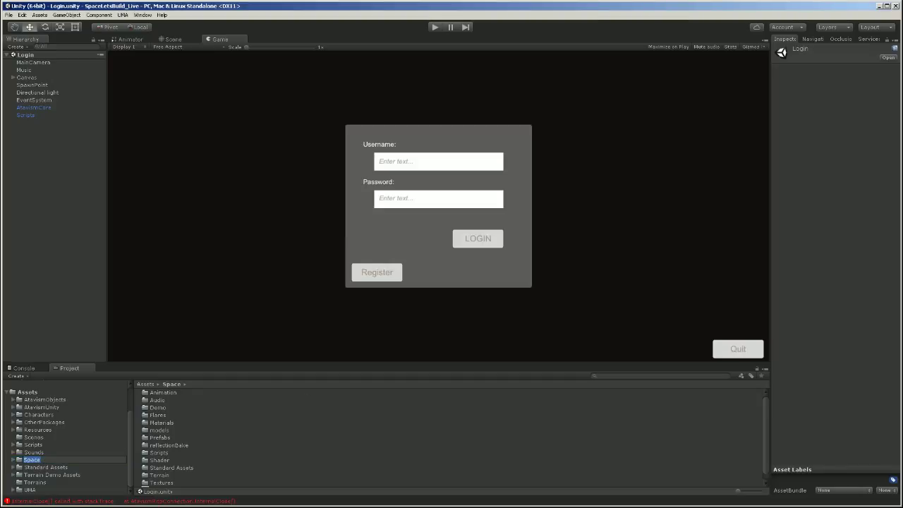
pyautogui.click(53, 452)
pyautogui.click(43, 461)
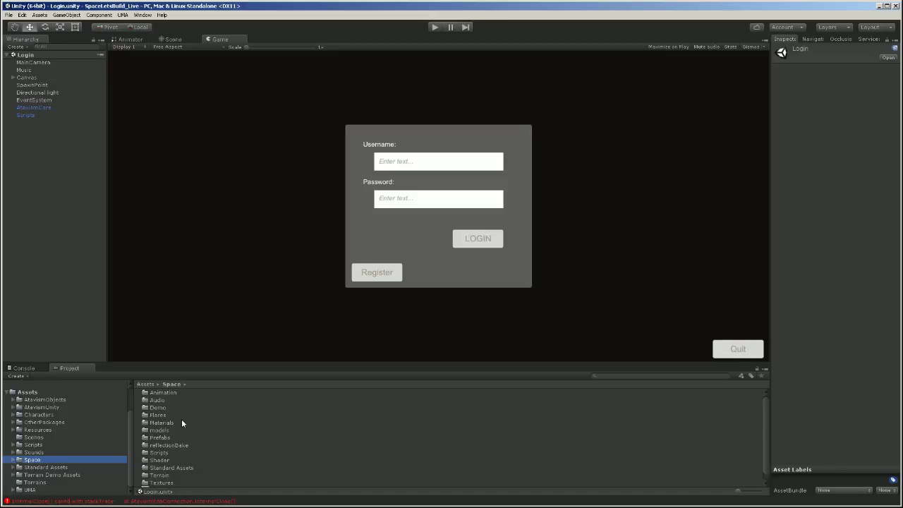
pyautogui.doubleClick(158, 409)
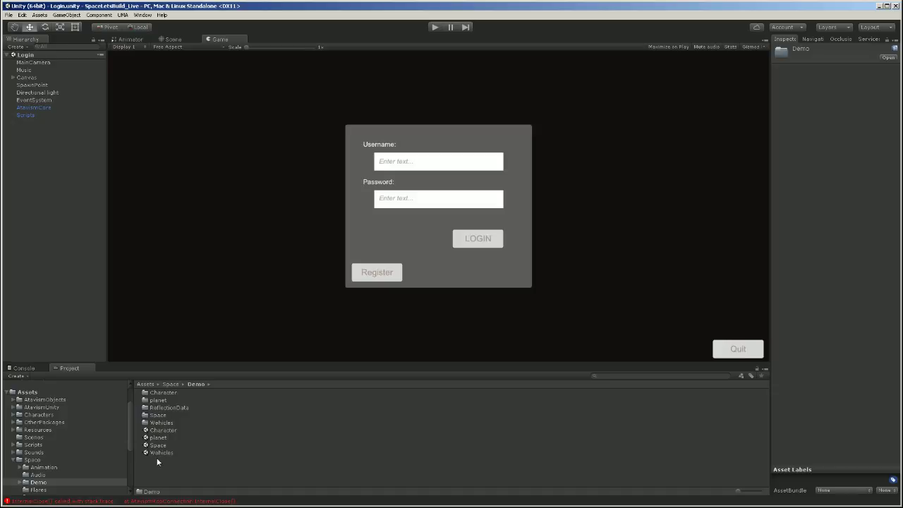
# Step: Duplicate the Space scene in the Demo folder
pyautogui.click(161, 430)
pyautogui.press('Down')
pyautogui.press('Down')
pyautogui.press('Down')
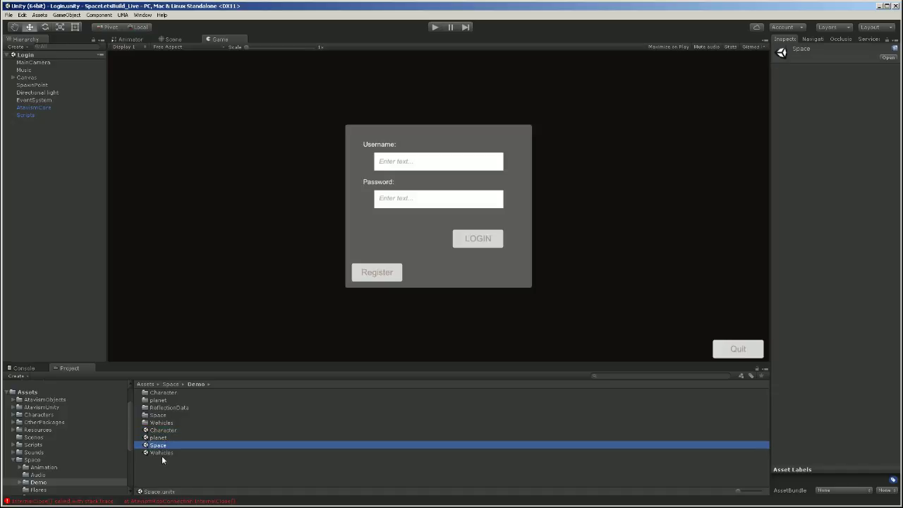
pyautogui.click(161, 432)
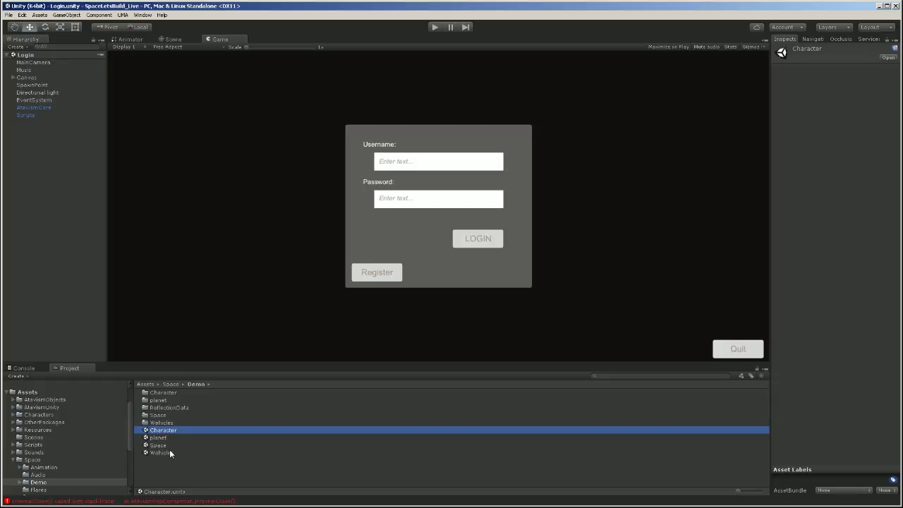
pyautogui.click(163, 445)
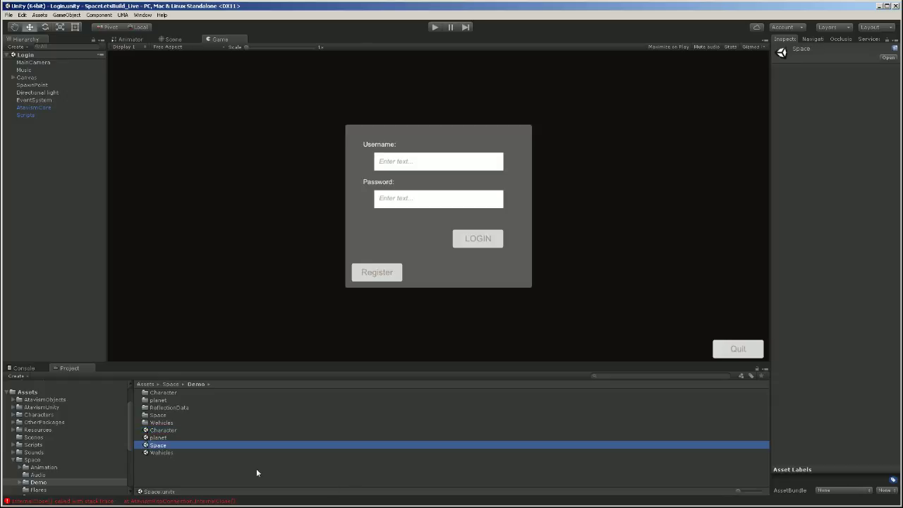
pyautogui.rightClick(161, 447)
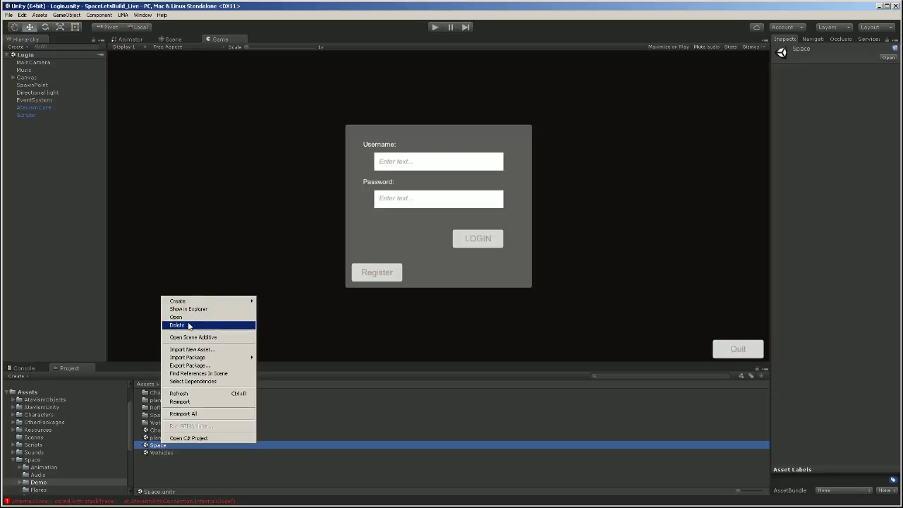
pyautogui.click(285, 467)
pyautogui.click(162, 445)
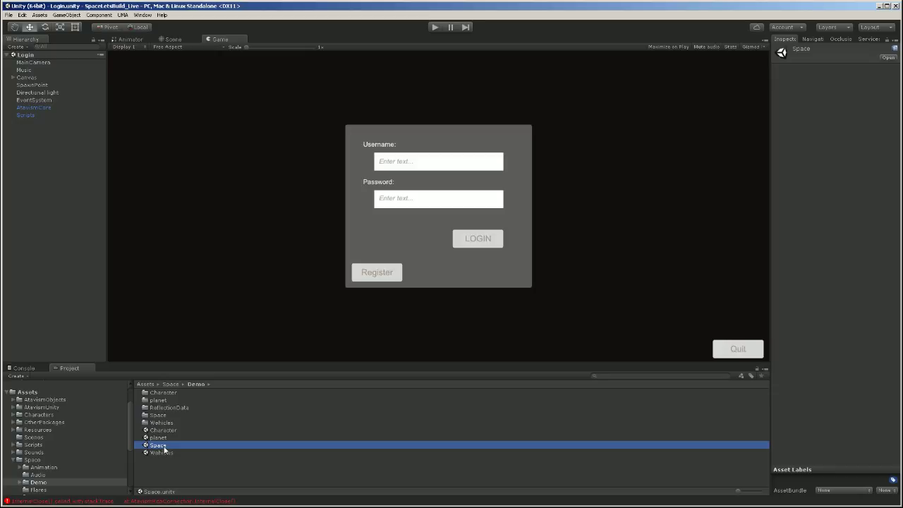
pyautogui.hotkey('ctrl', 'd')
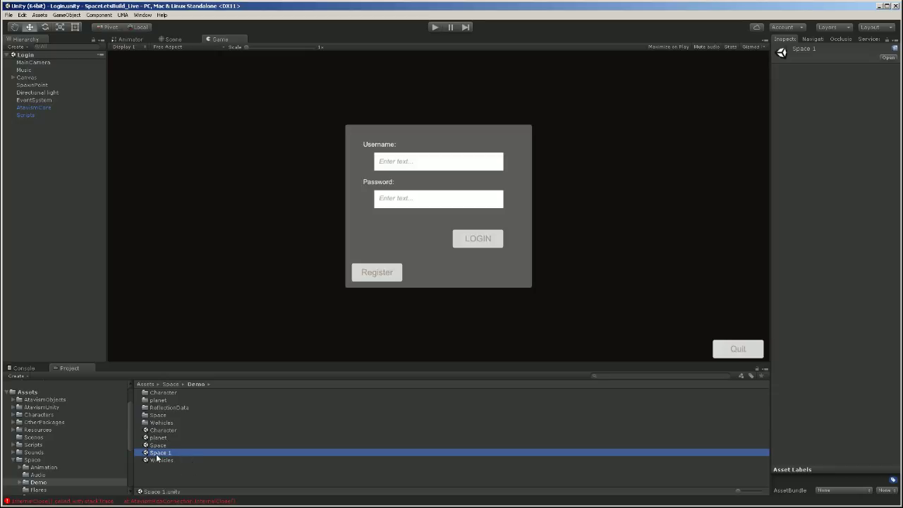
# Step: Move the duplicated scene Space 1 into the project's Scenes folder and open that folder
pyautogui.click(162, 455)
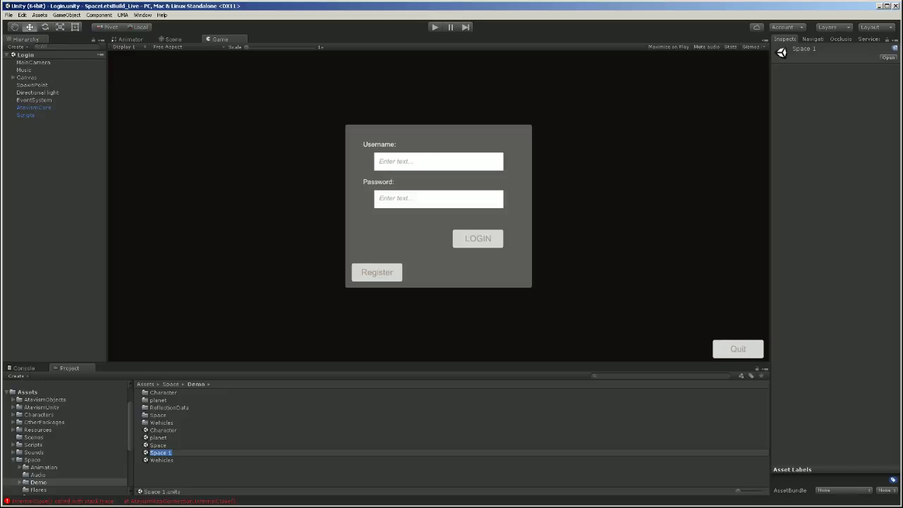
pyautogui.click(166, 445)
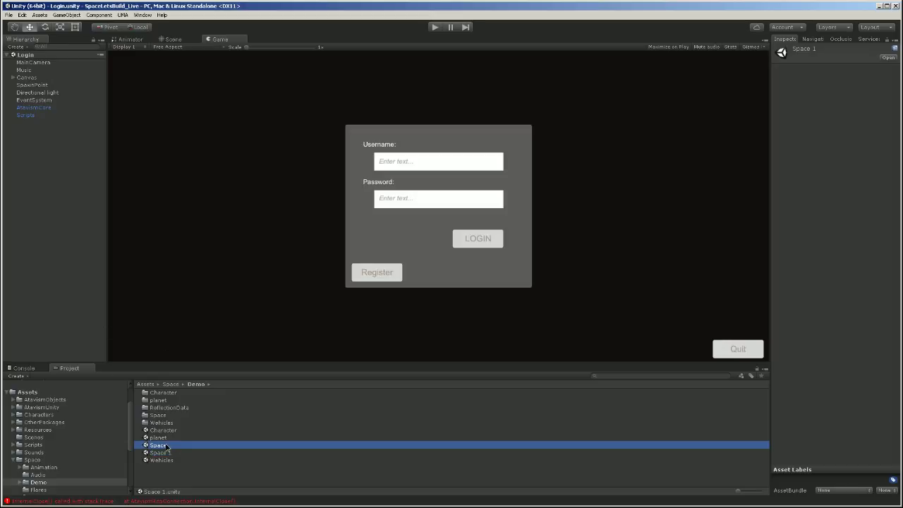
pyautogui.click(169, 452)
pyautogui.scroll(-3, 57, 434)
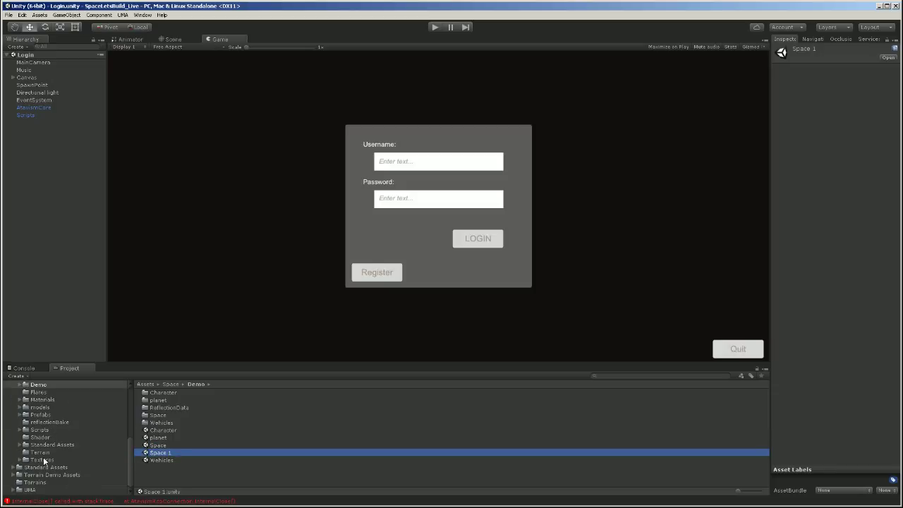
pyautogui.scroll(5, 55, 453)
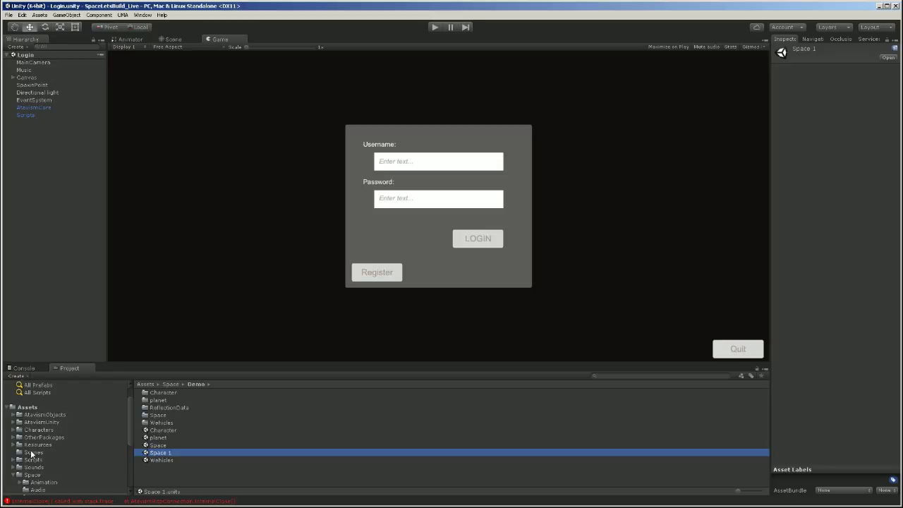
pyautogui.moveTo(161, 455); pyautogui.dragTo(48, 450)
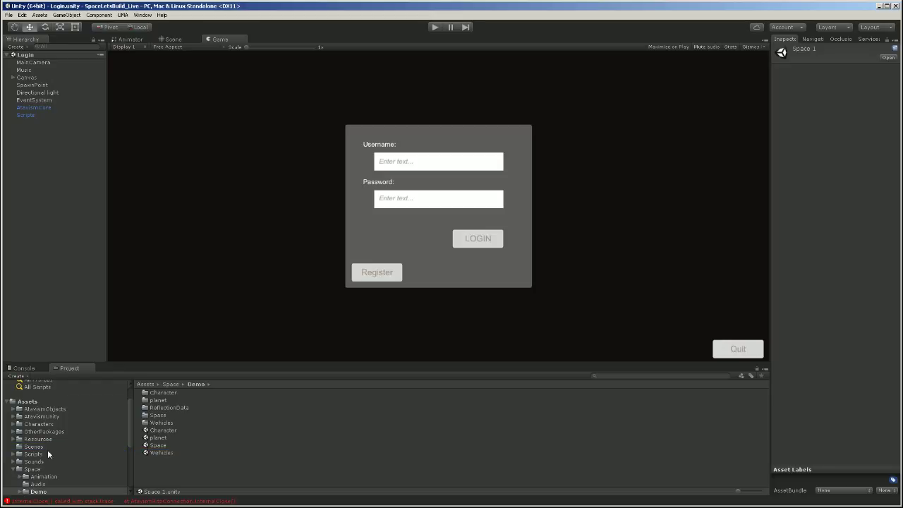
pyautogui.click(41, 447)
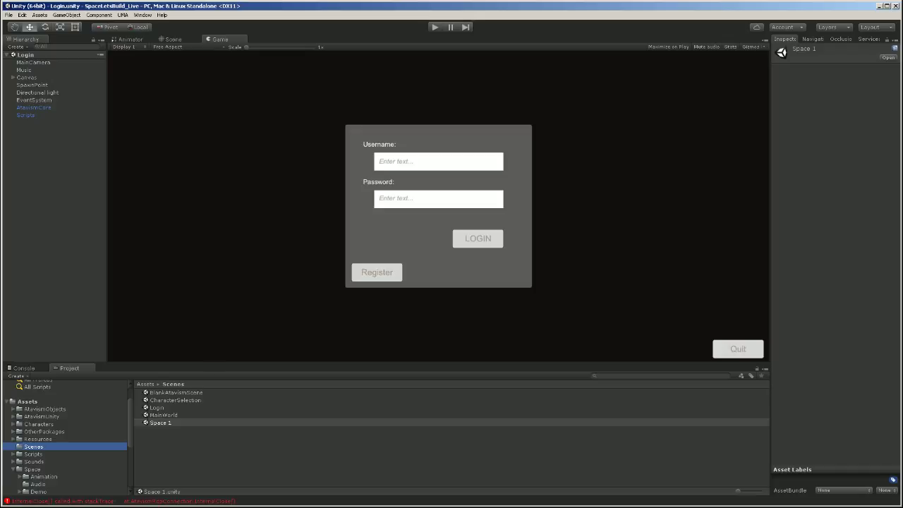
# Step: Rename the MainWorld scene in the Scenes folder to MainWorld_Old
pyautogui.click(173, 416)
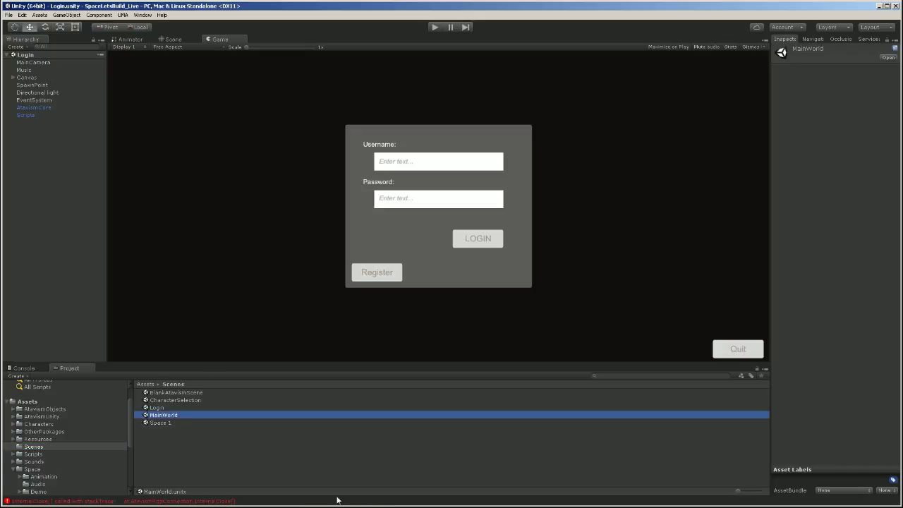
pyautogui.click(176, 415)
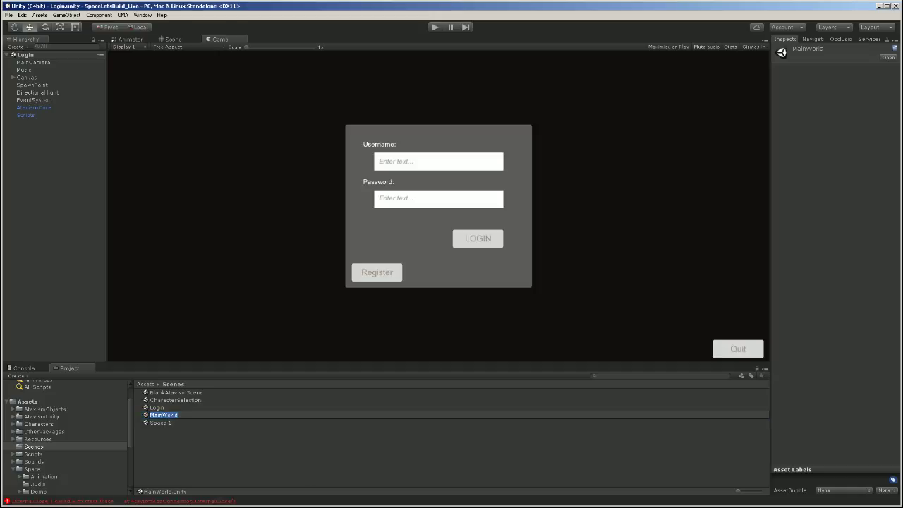
pyautogui.click(178, 415)
pyautogui.write('_Old')
pyautogui.press('Return')
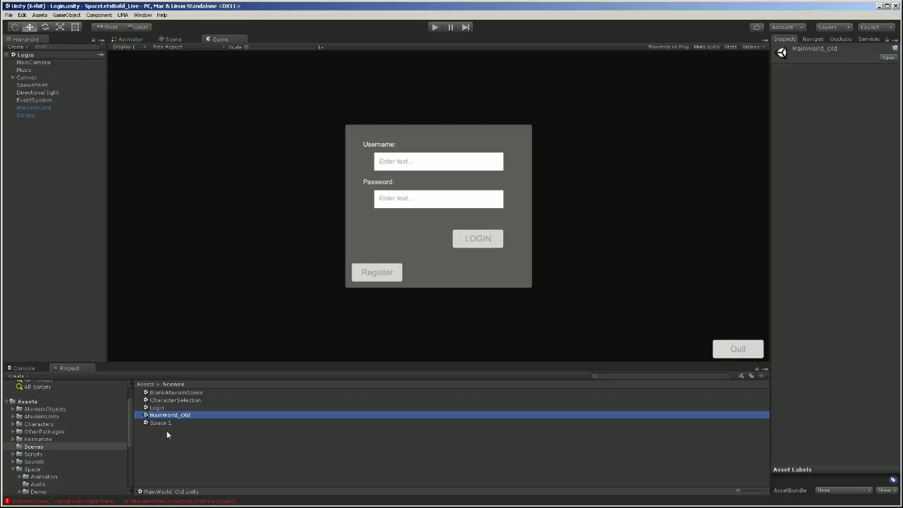
# Step: Rename the copied scene Space 1 to MainWorld
pyautogui.click(164, 423)
pyautogui.click(174, 423)
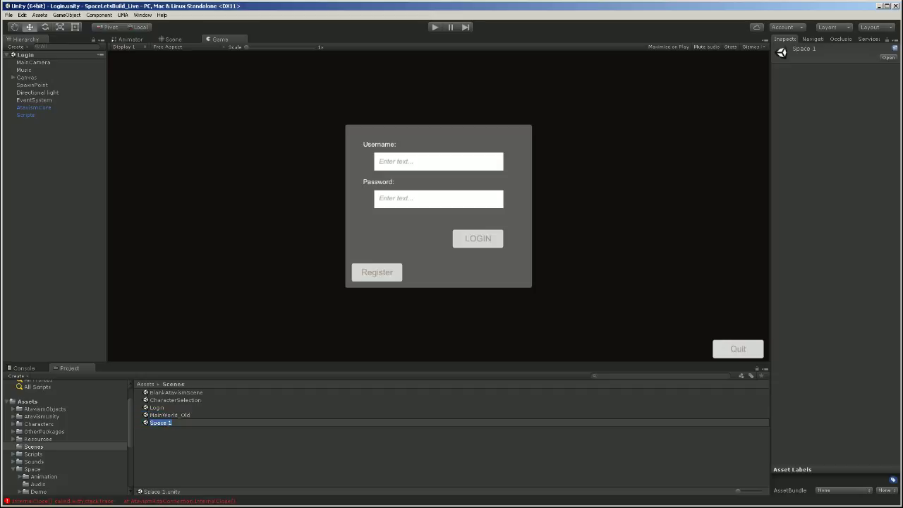
pyautogui.write('MainWorld')
pyautogui.press('Return')
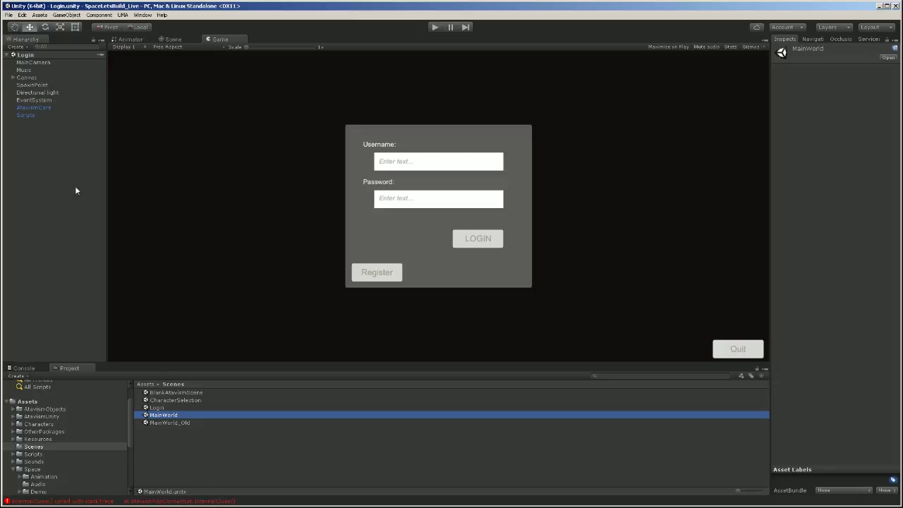
# Step: In the build settings, exclude MainWorld_Old from the build and add the new MainWorld scene after CharacterSelection
pyautogui.click(9, 15)
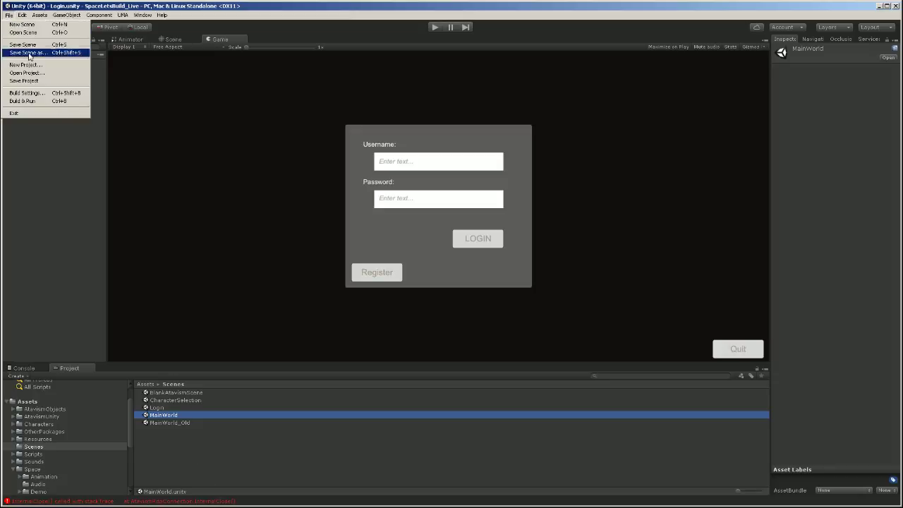
pyautogui.click(29, 93)
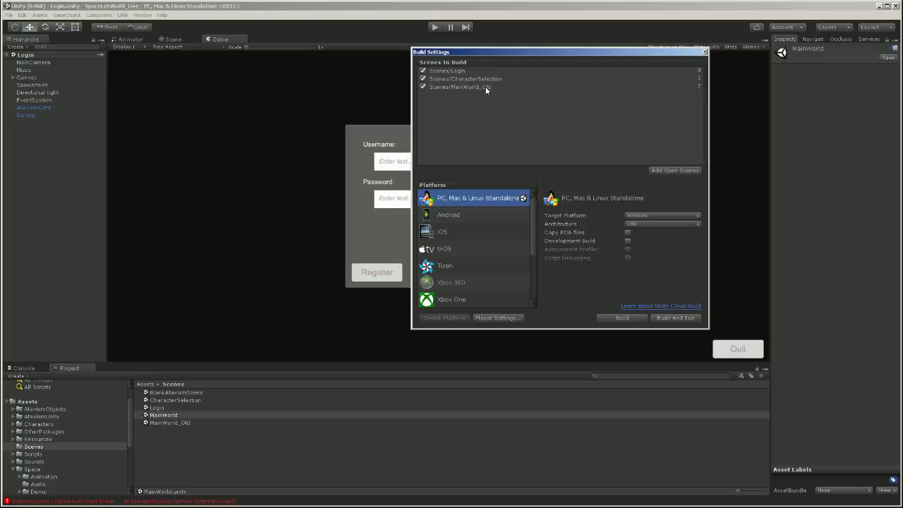
pyautogui.click(422, 86)
pyautogui.moveTo(171, 421); pyautogui.dragTo(486, 92)
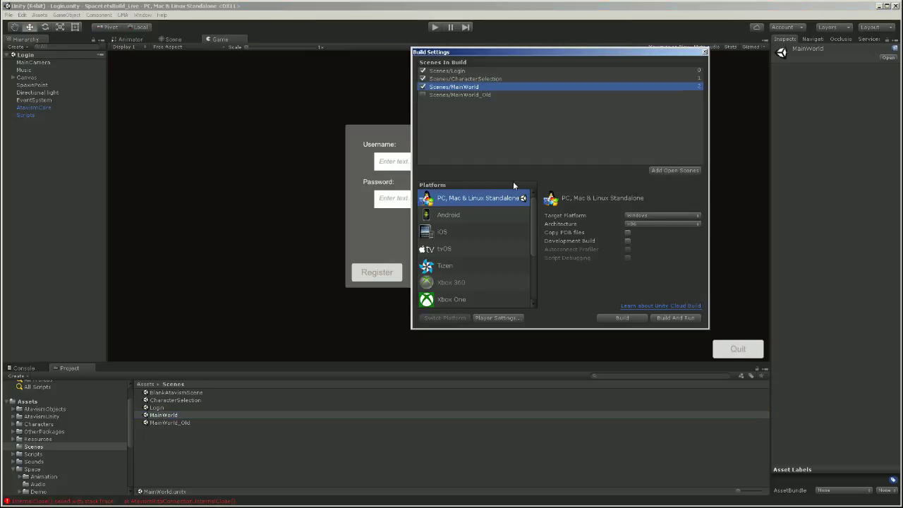
# Step: Examine the MainWorld instance's name and properties in the Atavism Online editor and compare them with the scenes in the build
pyautogui.click(148, 16)
pyautogui.click(106, 58)
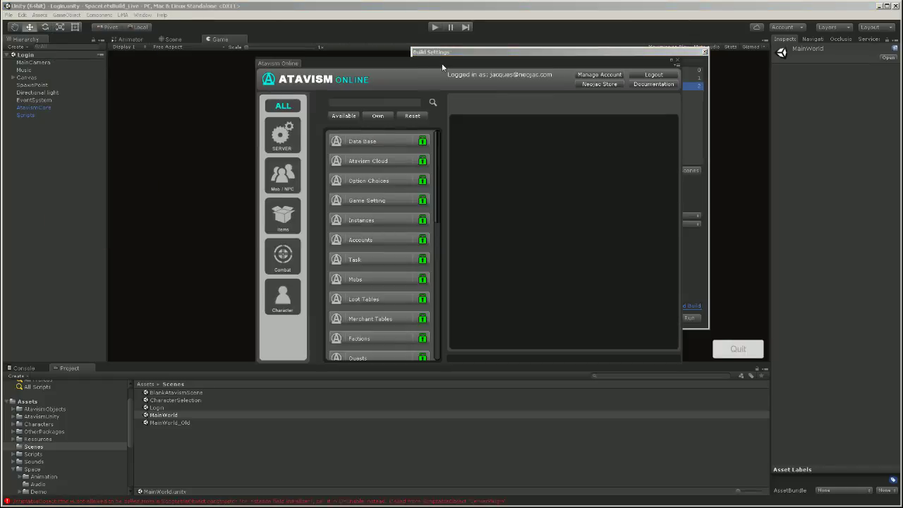
pyautogui.moveTo(444, 67); pyautogui.dragTo(317, 44)
pyautogui.scroll(-6, 262, 215)
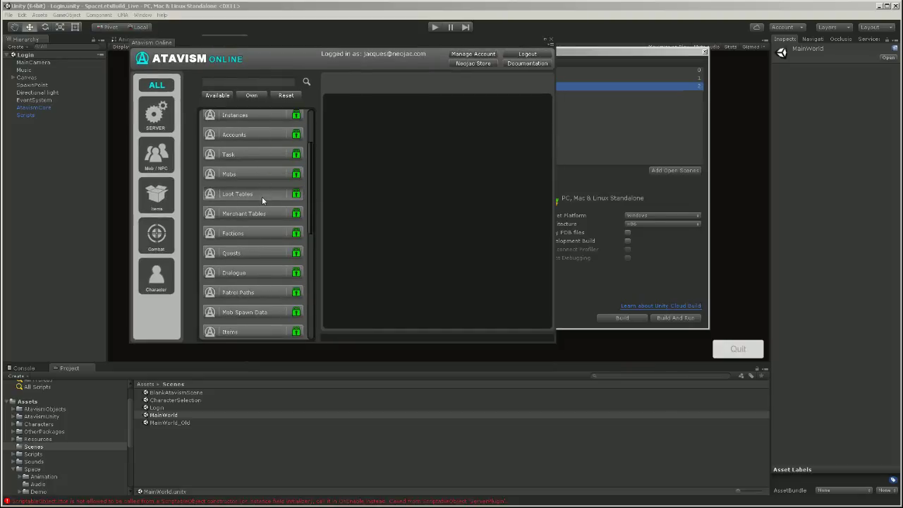
pyautogui.scroll(6, 261, 231)
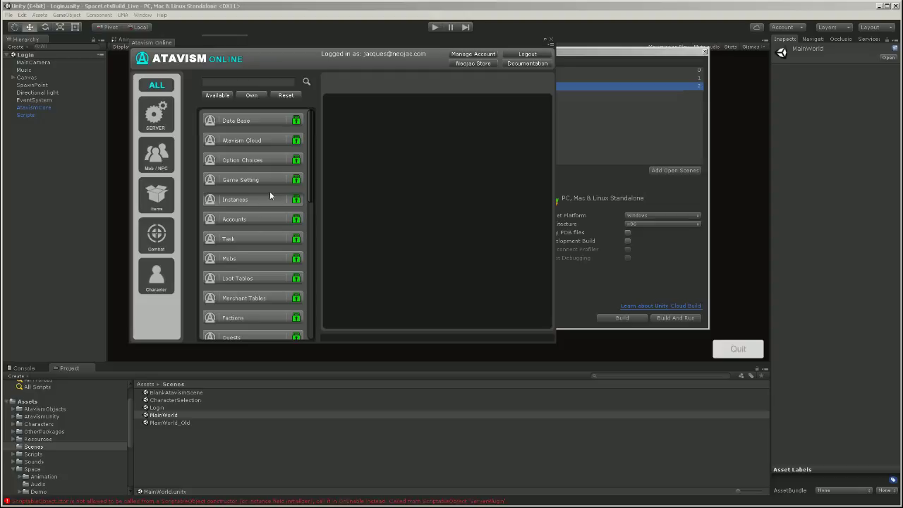
pyautogui.click(270, 197)
pyautogui.click(508, 86)
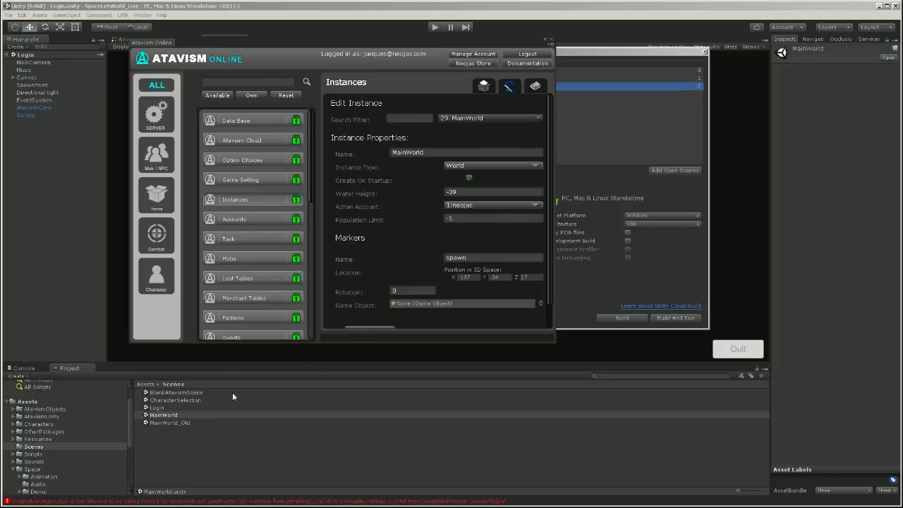
pyautogui.click(642, 53)
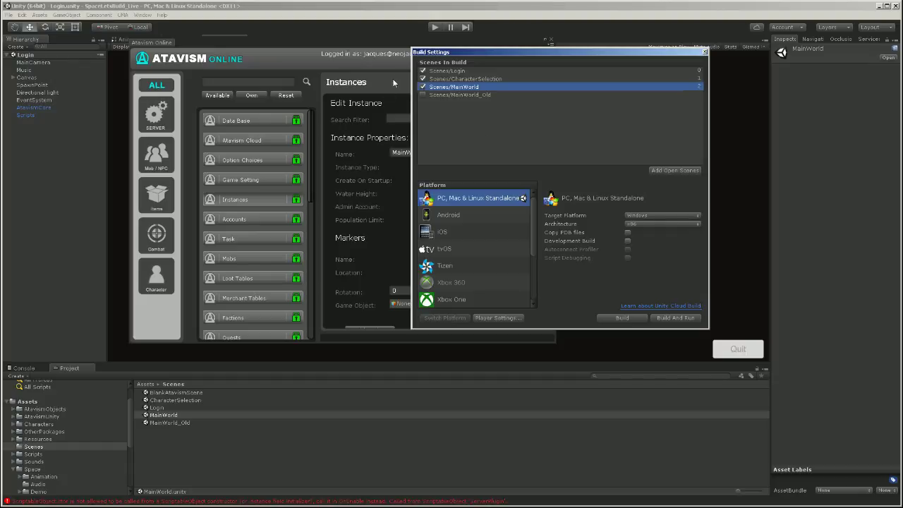
pyautogui.click(297, 50)
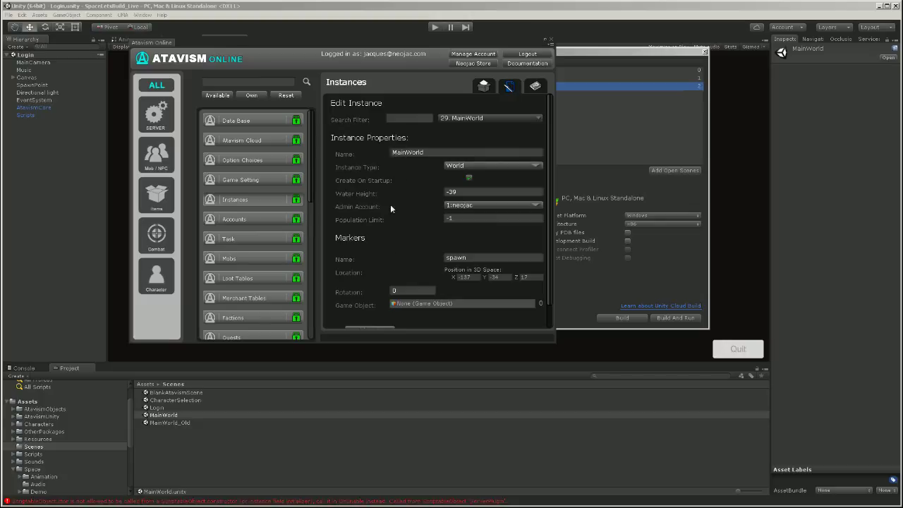
pyautogui.click(552, 41)
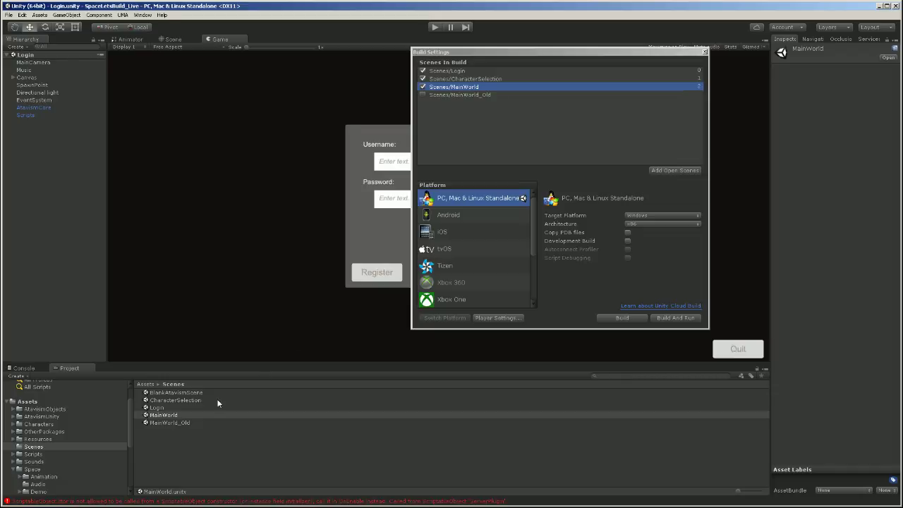
# Step: Open the MainWorld_Old scene, look through the Canvas object's children and close the build settings
pyautogui.click(179, 423)
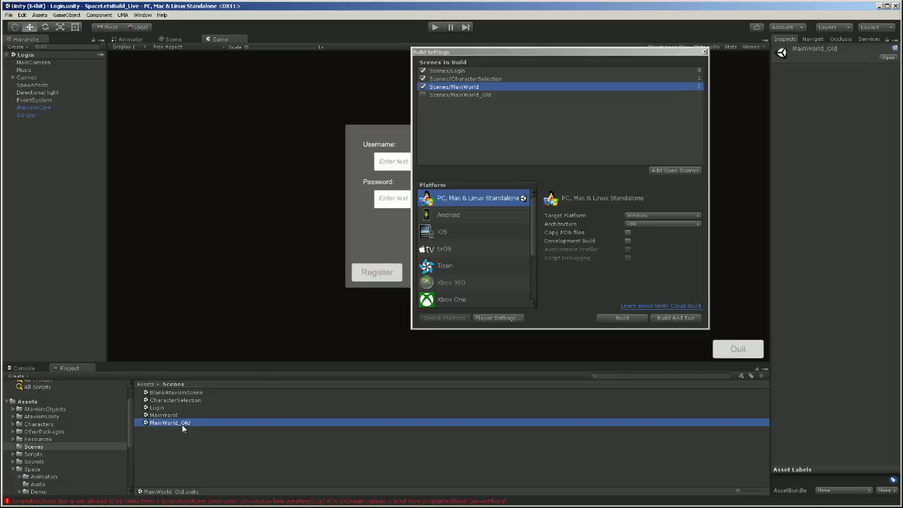
pyautogui.doubleClick(181, 423)
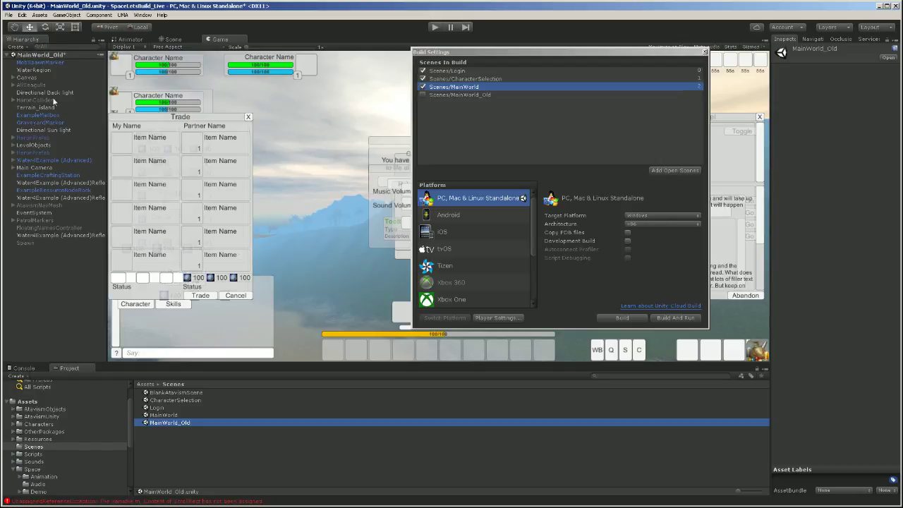
pyautogui.click(32, 79)
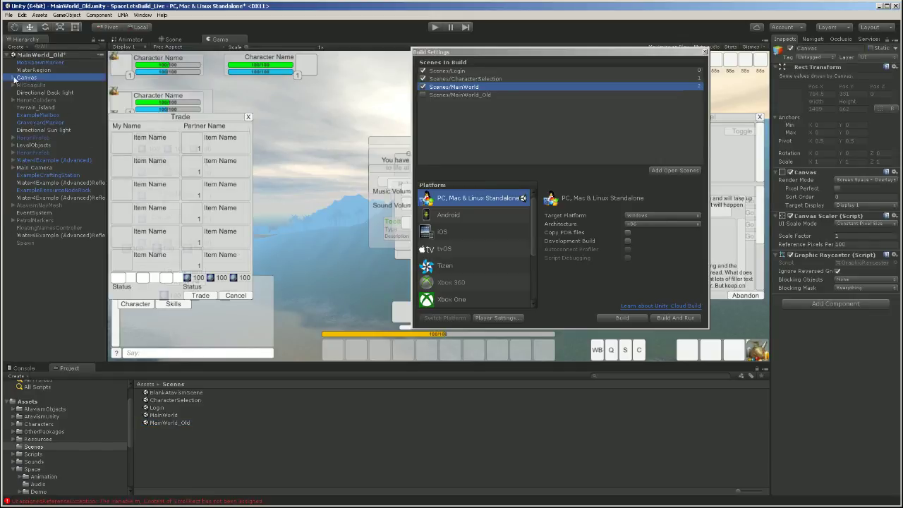
pyautogui.click(14, 78)
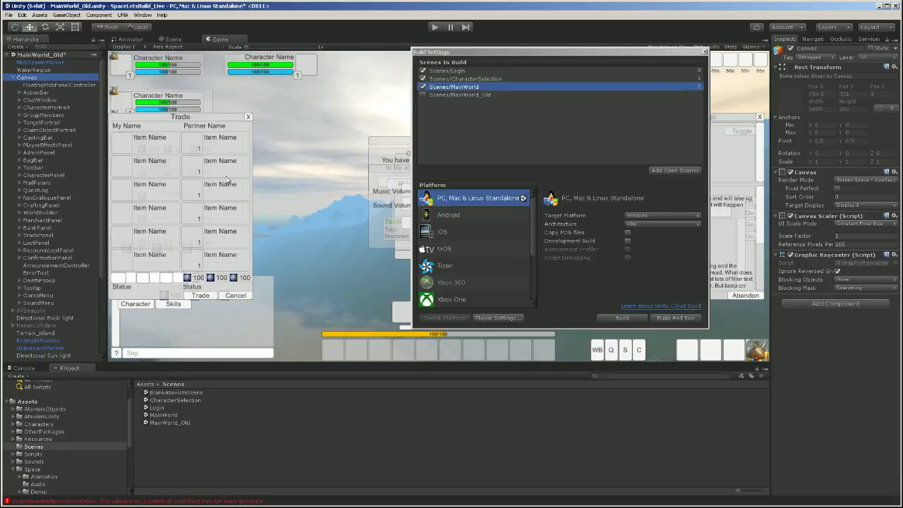
pyautogui.click(704, 52)
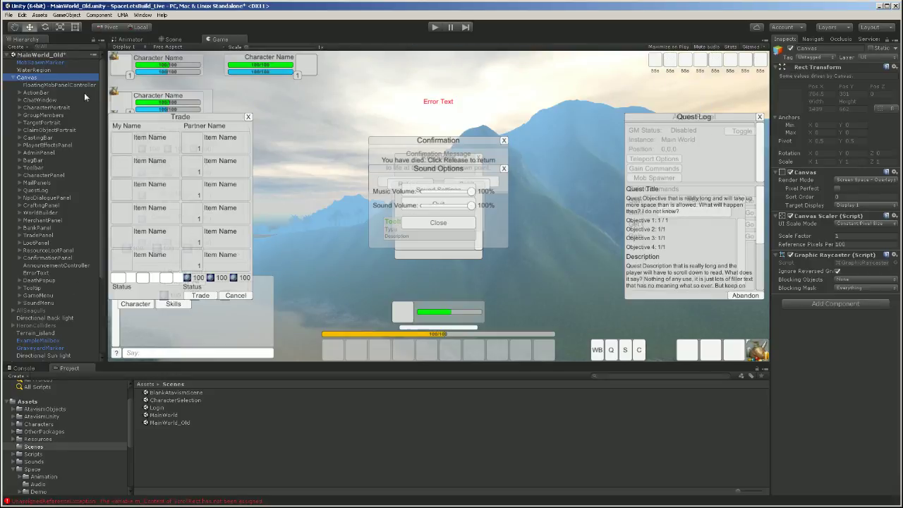
pyautogui.click(17, 78)
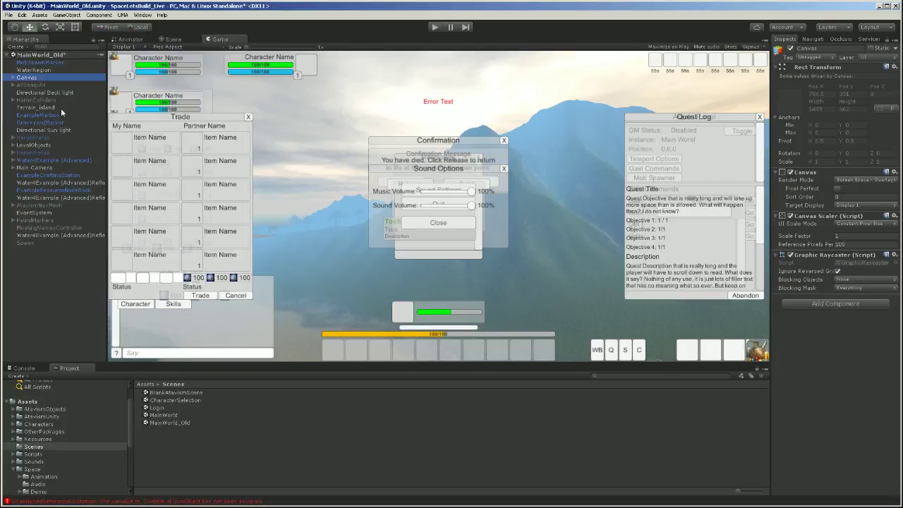
# Step: Pick out Canvas, Main Camera and EventSystem in MainWorld_Old, and examine the components attached to the Main Camera
pyautogui.keyDown('ctrl'); pyautogui.click(32, 168); pyautogui.keyUp('ctrl')
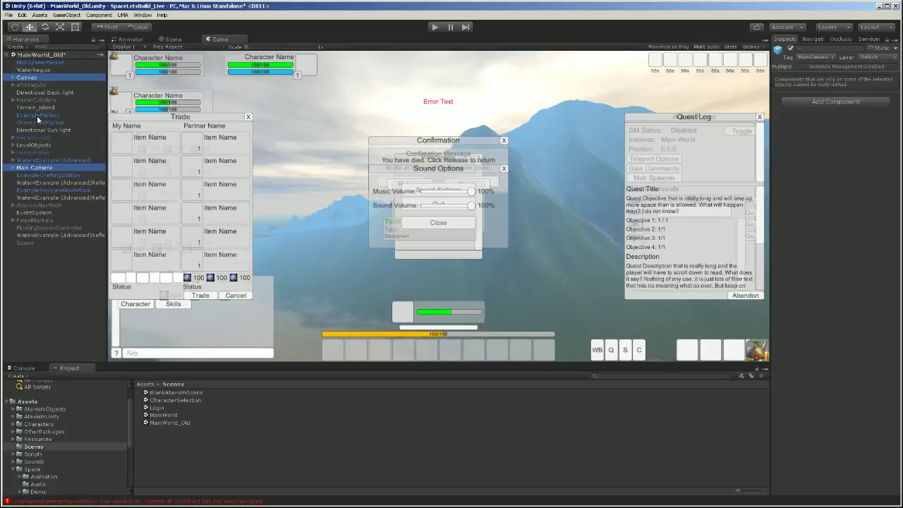
pyautogui.keyDown('ctrl'); pyautogui.click(38, 212); pyautogui.keyUp('ctrl')
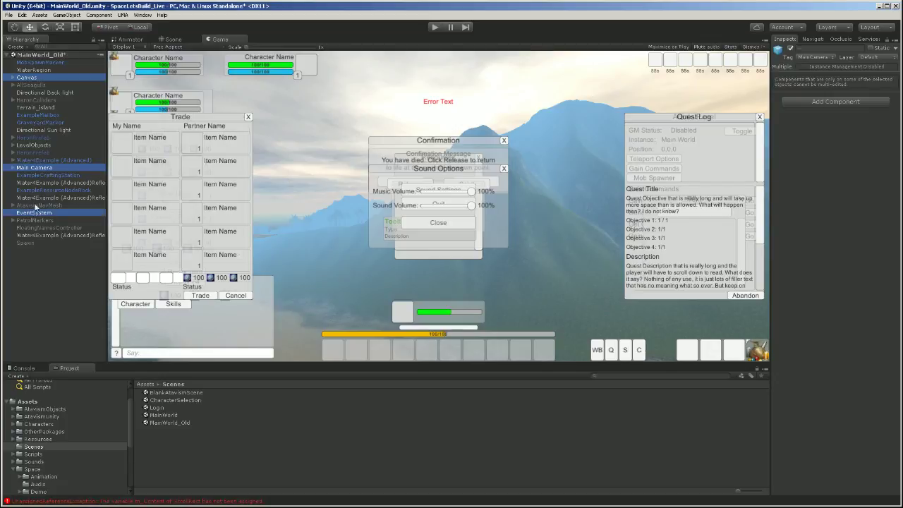
pyautogui.click(31, 168)
pyautogui.scroll(-8, 869, 270)
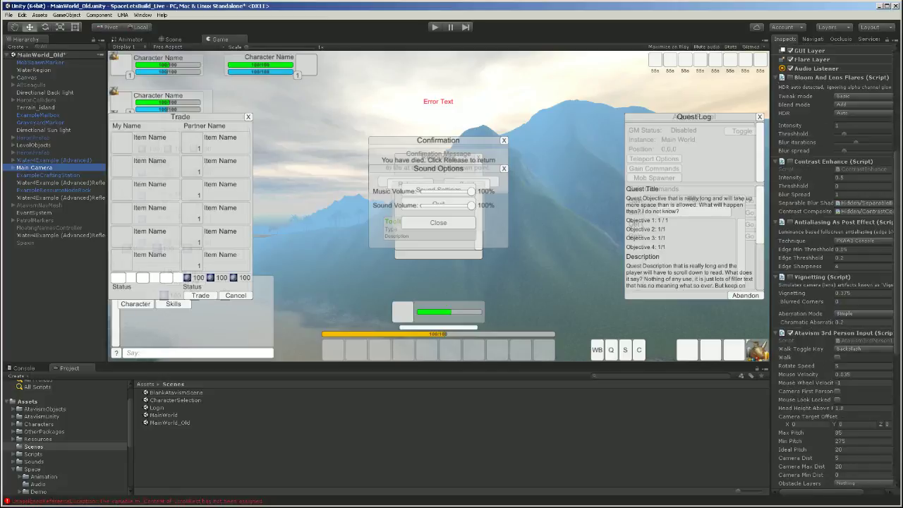
pyautogui.scroll(-10, 837, 268)
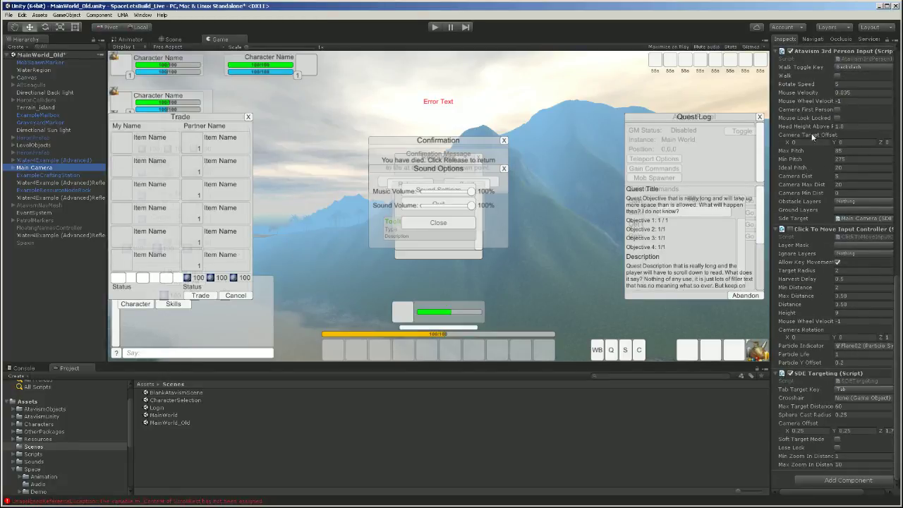
pyautogui.scroll(5, 814, 137)
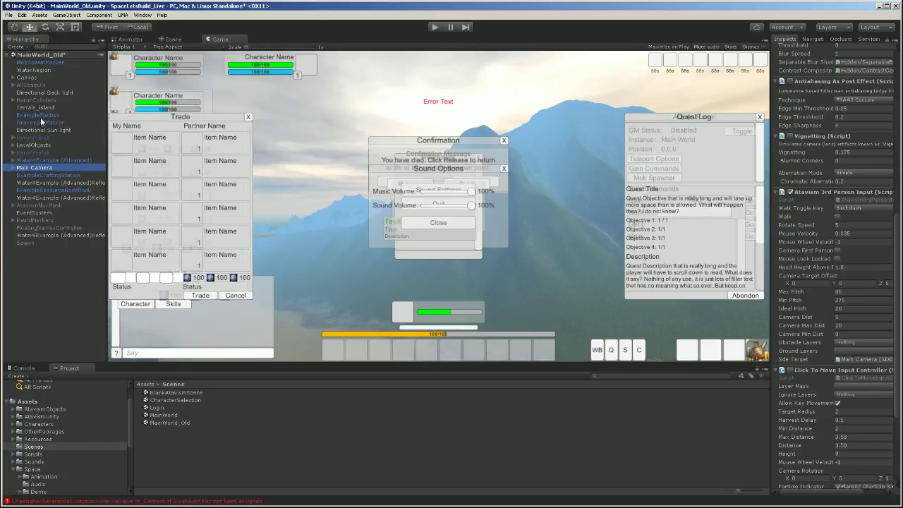
# Step: Copy the Canvas, Main Camera and EventSystem objects together from MainWorld_Old
pyautogui.keyDown('ctrl'); pyautogui.click(37, 77); pyautogui.keyUp('ctrl')
pyautogui.keyDown('ctrl'); pyautogui.click(36, 212); pyautogui.keyUp('ctrl')
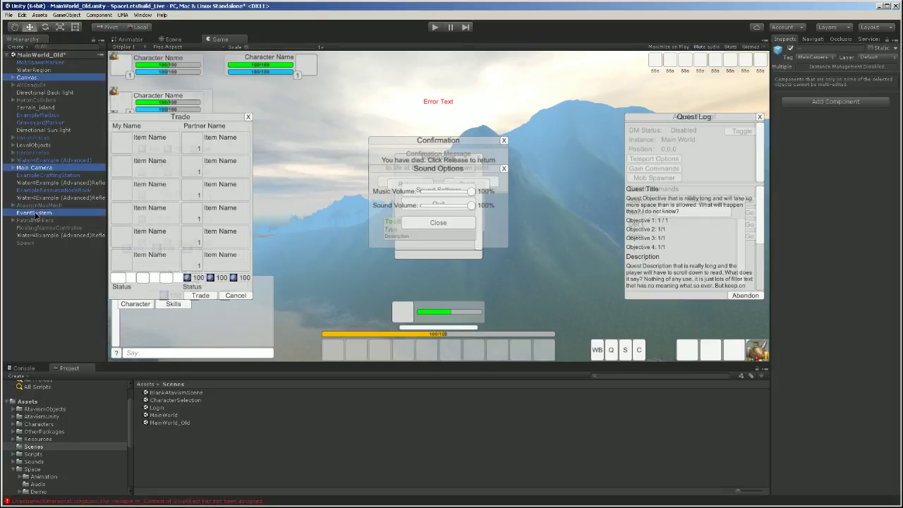
pyautogui.rightClick(57, 78)
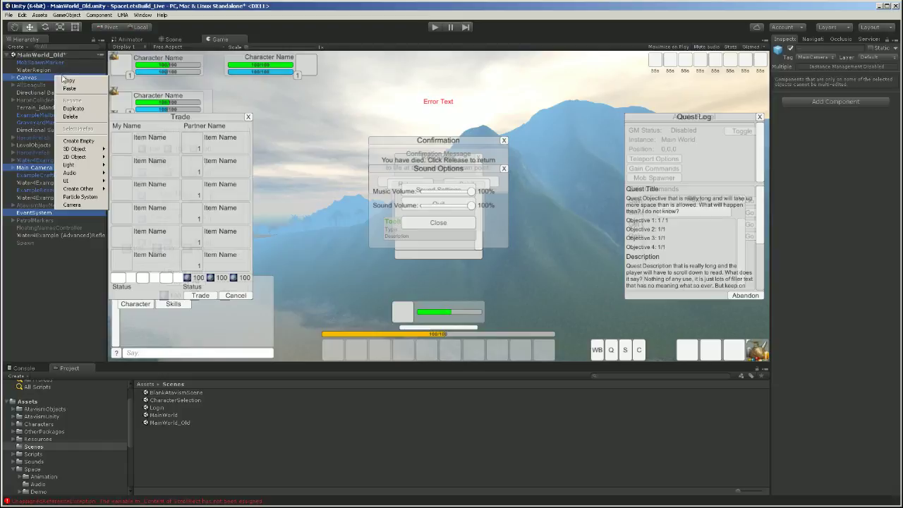
pyautogui.click(69, 82)
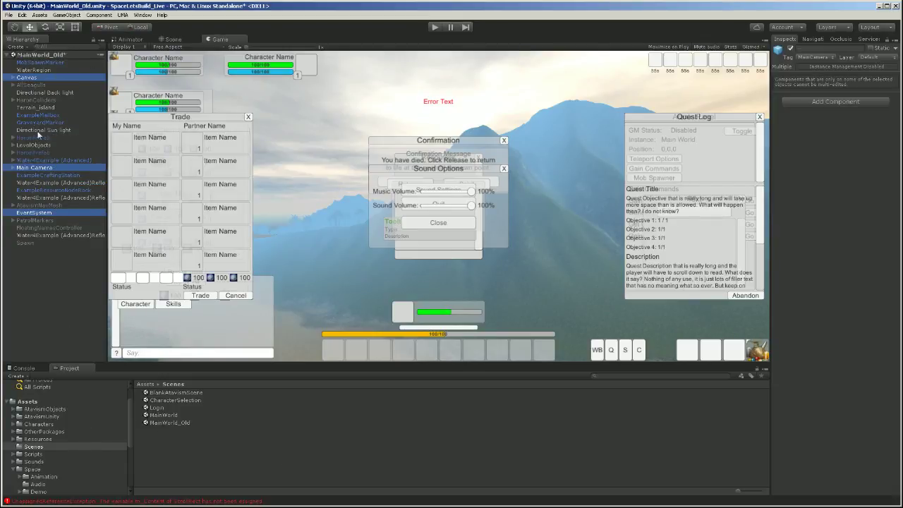
# Step: Open the new MainWorld scene without saving changes to MainWorld_Old, and display it in the Scene view
pyautogui.doubleClick(162, 416)
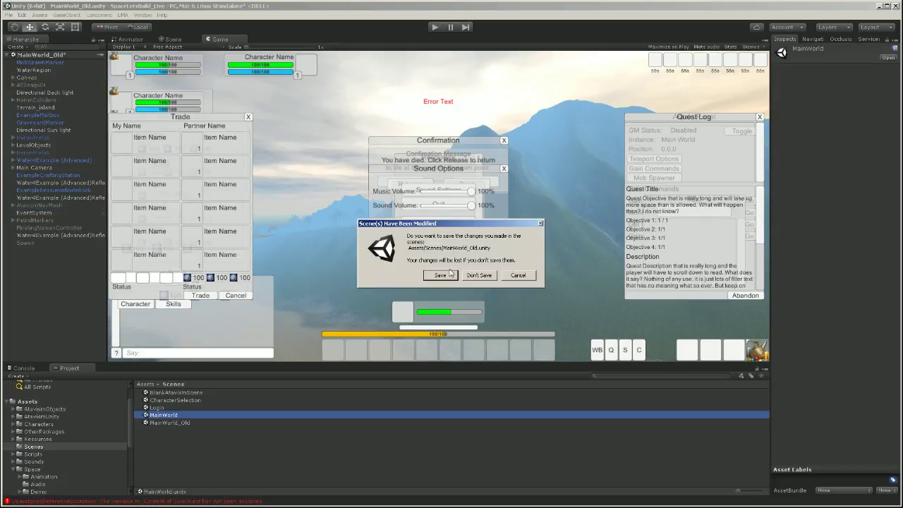
pyautogui.click(476, 277)
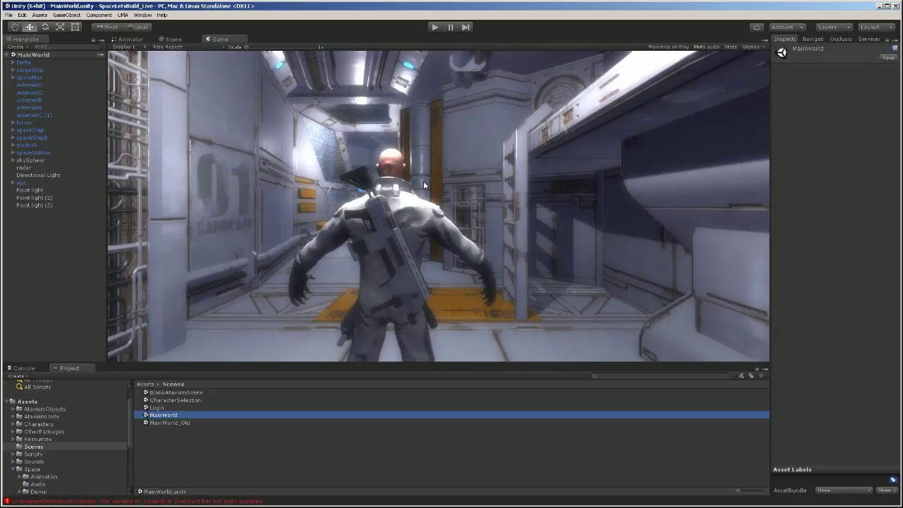
pyautogui.click(170, 39)
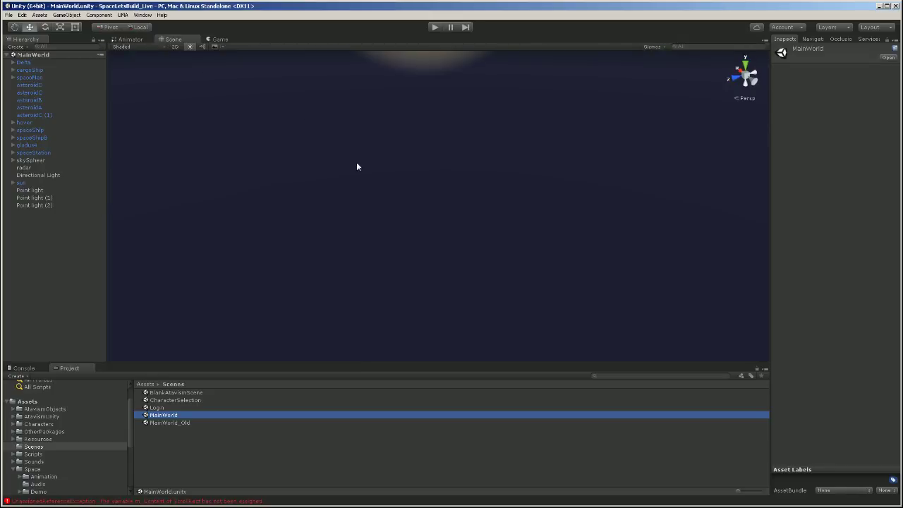
# Step: Frame the hover object in the Scene view and look around the station interior surrounding it
pyautogui.click(42, 62)
pyautogui.click(31, 85)
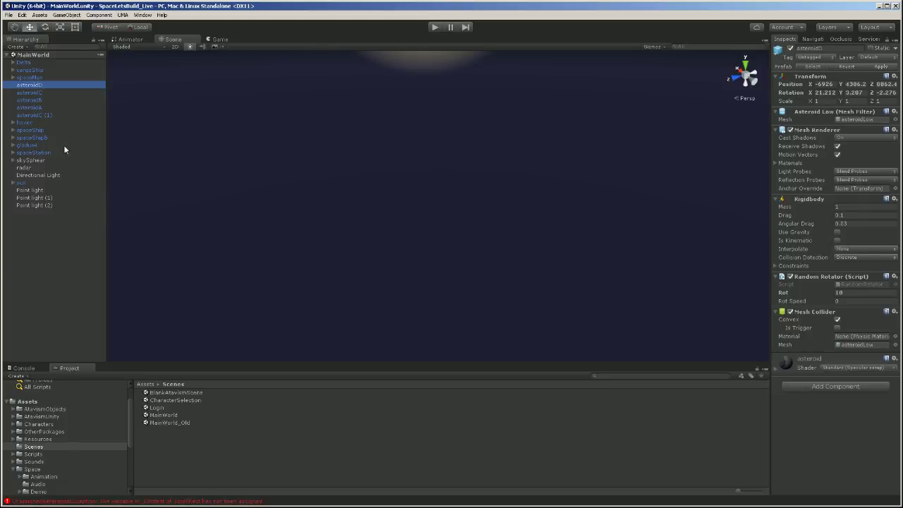
pyautogui.doubleClick(78, 123)
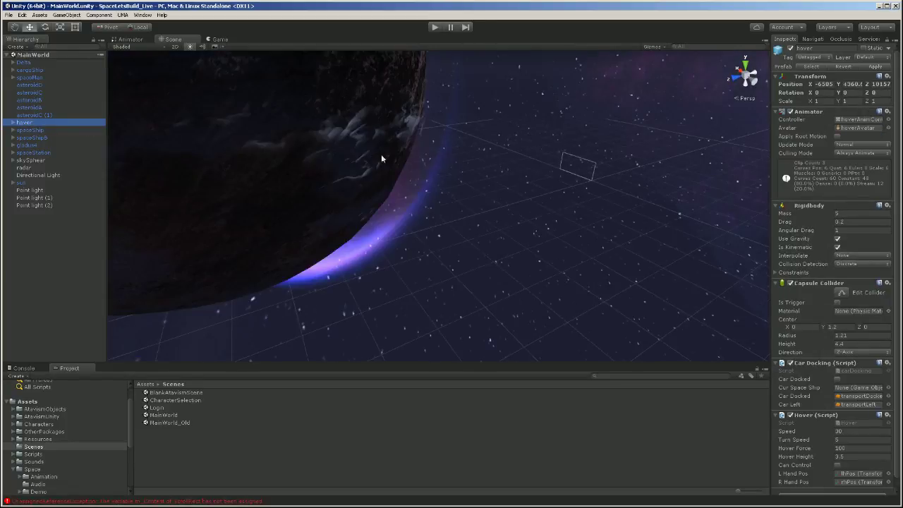
pyautogui.doubleClick(18, 125)
pyautogui.moveTo(457, 134); pyautogui.dragTo(325, 60, button='right')
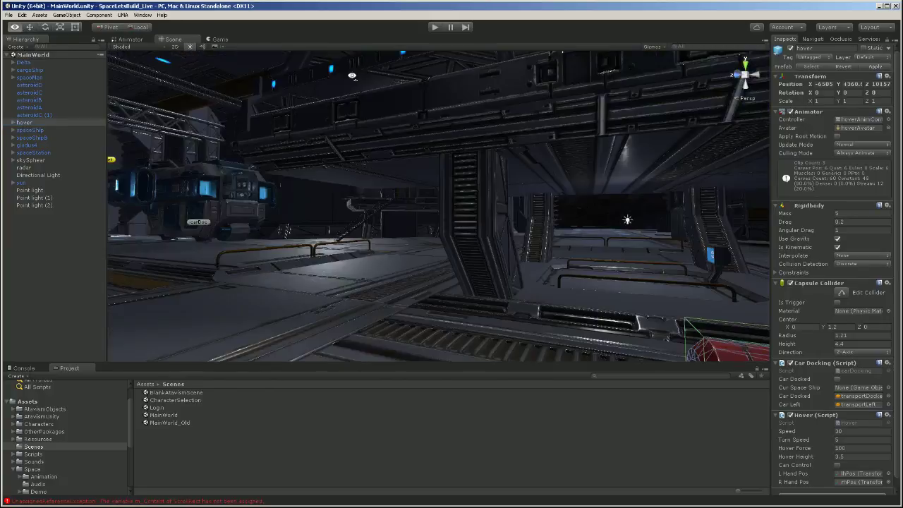
# Step: Examine the hangar deck, docked ships and open bay around the hover from several angles and distances
pyautogui.moveTo(473, 198); pyautogui.dragTo(272, 191, button='right')
pyautogui.moveTo(475, 221); pyautogui.dragTo(280, 224, button='right')
pyautogui.moveTo(545, 238); pyautogui.dragTo(237, 241, button='right')
pyautogui.moveTo(519, 249); pyautogui.dragTo(663, 255, button='right')
pyautogui.moveTo(388, 238); pyautogui.dragTo(574, 249, button='right')
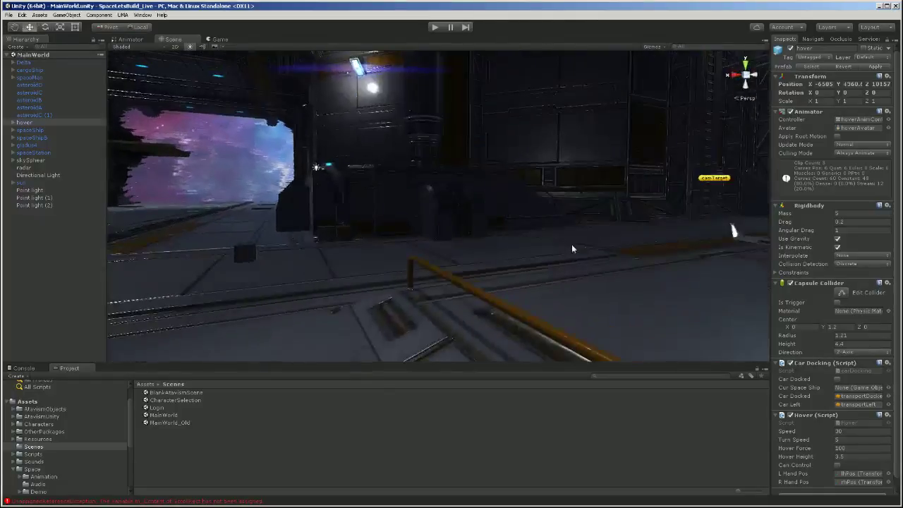
pyautogui.moveTo(342, 220); pyautogui.dragTo(535, 221, button='right')
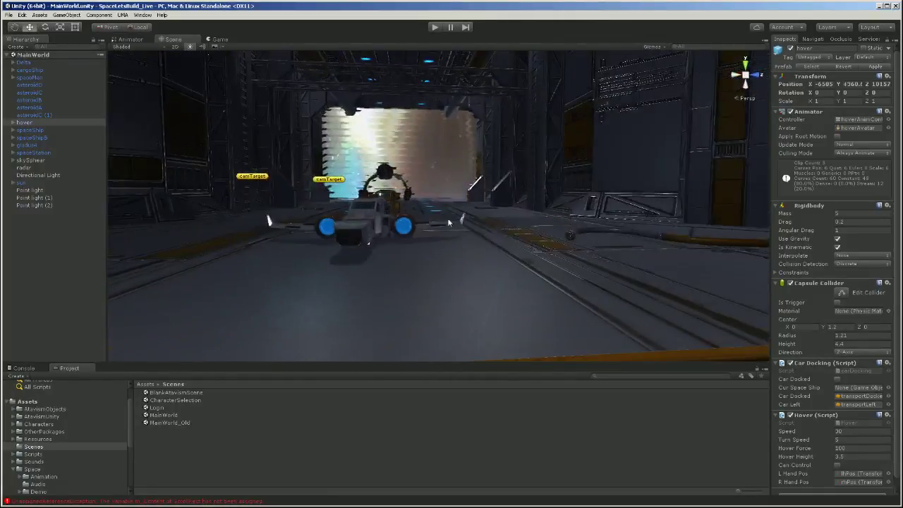
pyautogui.moveTo(385, 223); pyautogui.dragTo(285, 228, button='right')
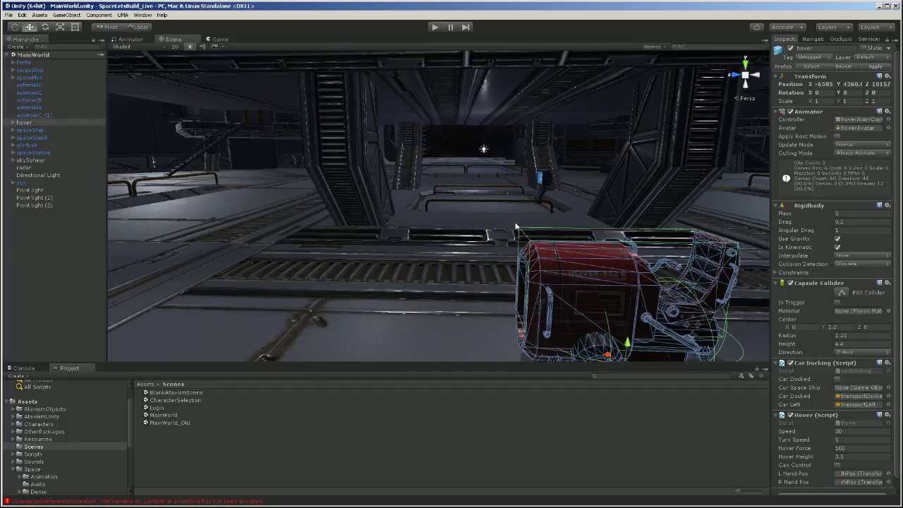
pyautogui.moveTo(404, 248); pyautogui.dragTo(469, 208, button='right')
pyautogui.moveTo(469, 206)
pyautogui.mouseDown(button='middle')
pyautogui.moveTo(342, 245)
pyautogui.moveTo(208, 248)
pyautogui.mouseUp(button='middle')
pyautogui.moveTo(495, 182); pyautogui.dragTo(254, 241, button='middle')
pyautogui.moveTo(485, 209); pyautogui.dragTo(353, 246, button='middle')
pyautogui.moveTo(353, 246); pyautogui.dragTo(232, 266, button='right')
pyautogui.keyDown('alt'); pyautogui.moveTo(343, 255); pyautogui.dragTo(582, 234); pyautogui.keyUp('alt')
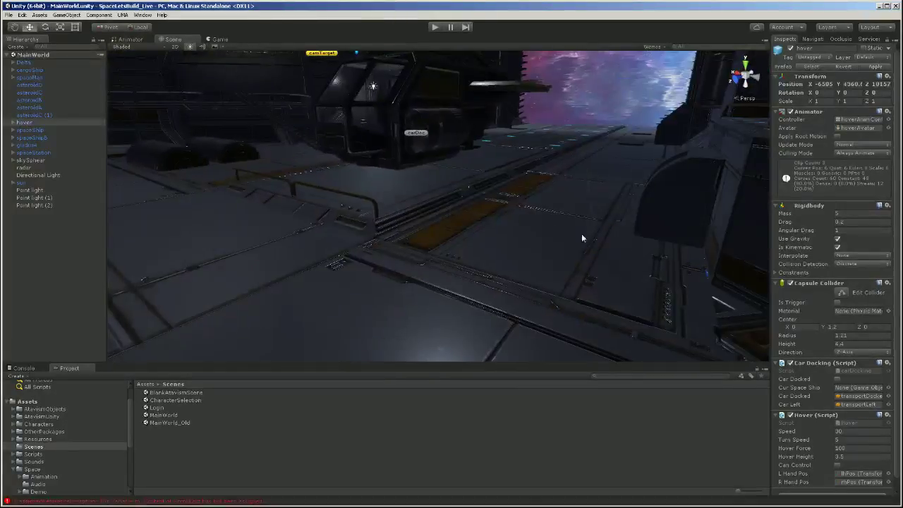
pyautogui.moveTo(475, 180)
pyautogui.mouseDown(button='right')
pyautogui.moveTo(440, 186)
pyautogui.moveTo(460, 187)
pyautogui.mouseUp(button='right')
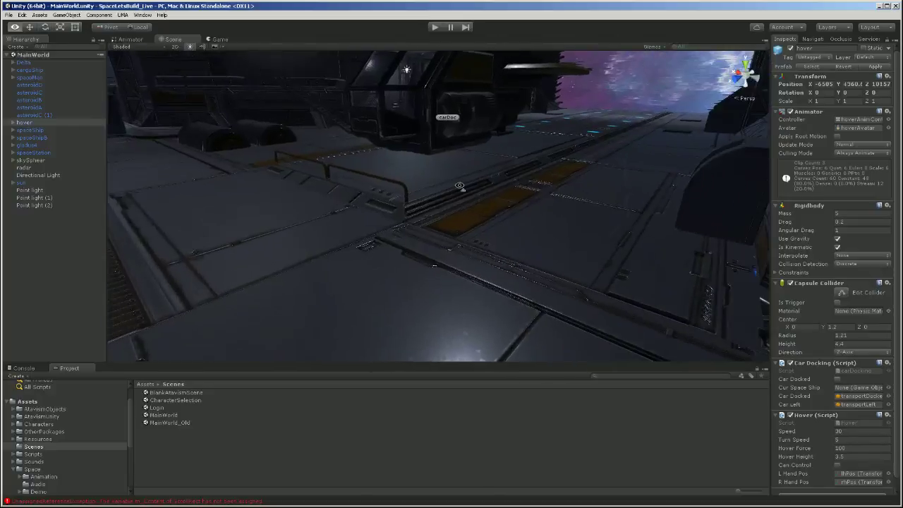
pyautogui.moveTo(518, 199); pyautogui.dragTo(304, 279, button='right')
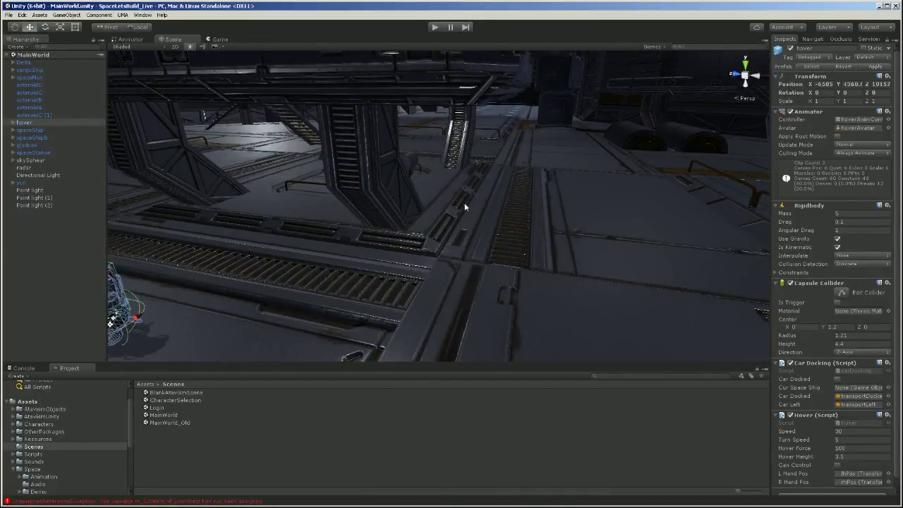
pyautogui.moveTo(467, 205); pyautogui.dragTo(431, 228, button='right')
pyautogui.scroll(-4, 448, 228)
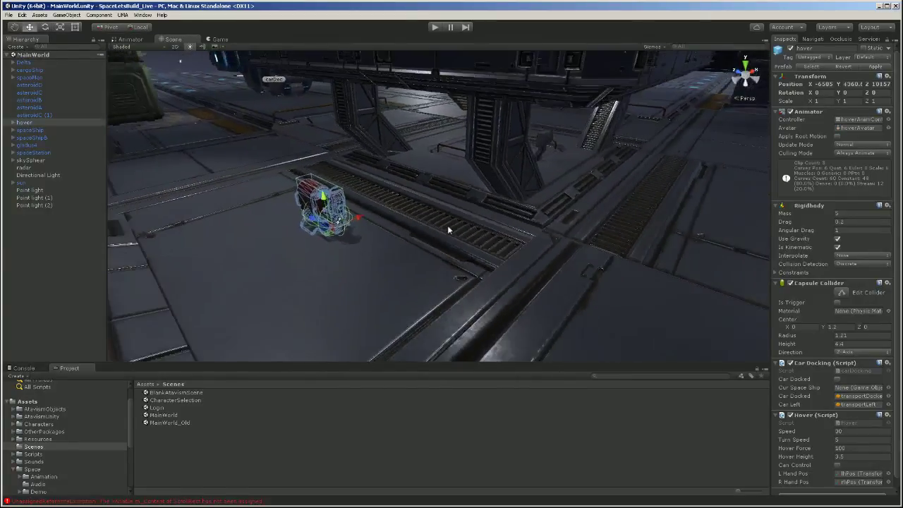
pyautogui.scroll(-8, 447, 225)
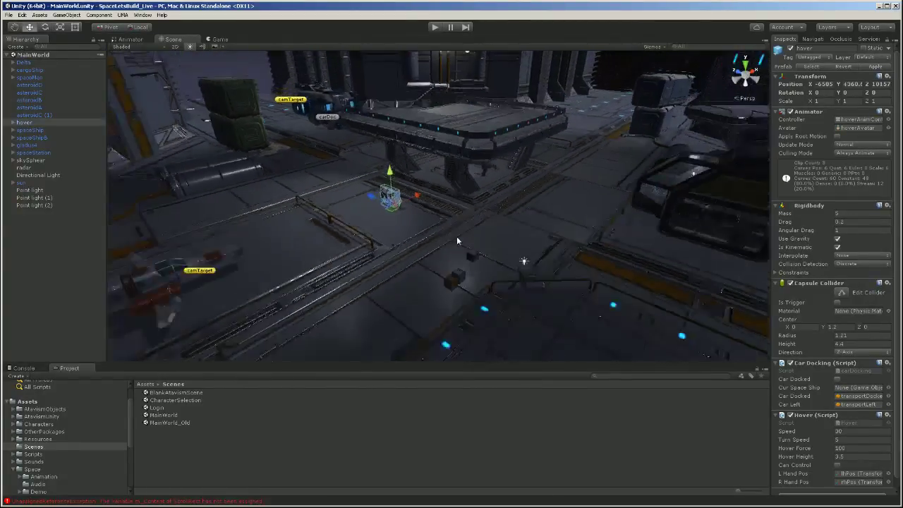
# Step: Examine the space station's exterior together with the planet, the sun and the surrounding sky sphere
pyautogui.press('f')
pyautogui.scroll(-5, 455, 240)
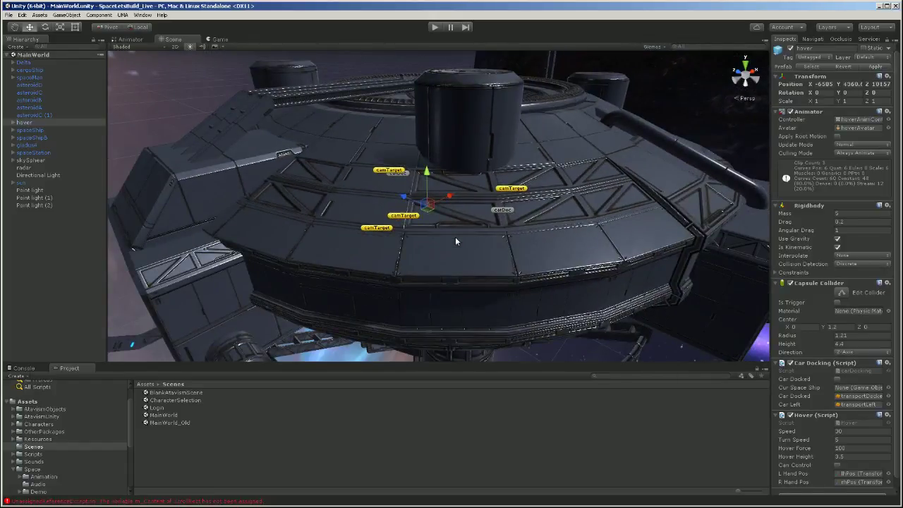
pyautogui.scroll(-2, 455, 242)
pyautogui.scroll(-2, 455, 241)
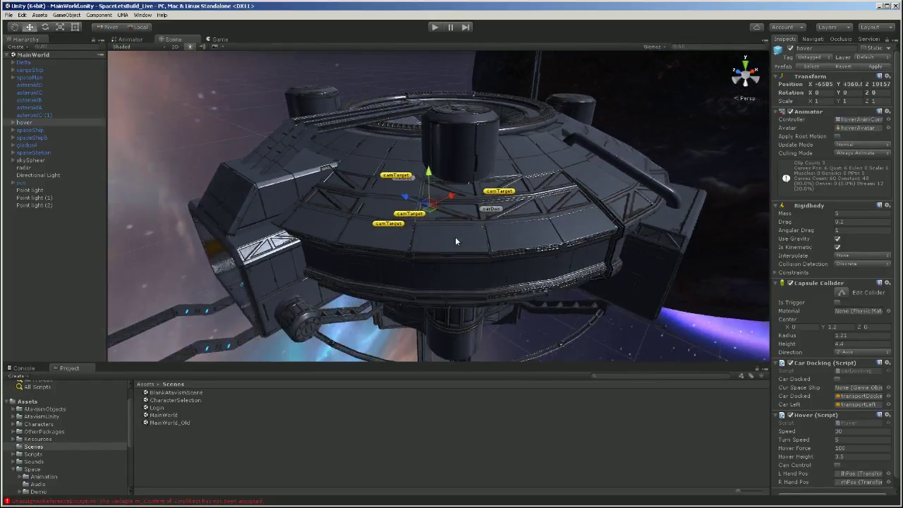
pyautogui.moveTo(354, 204); pyautogui.dragTo(499, 150, button='right')
pyautogui.moveTo(616, 170); pyautogui.dragTo(466, 155, button='right')
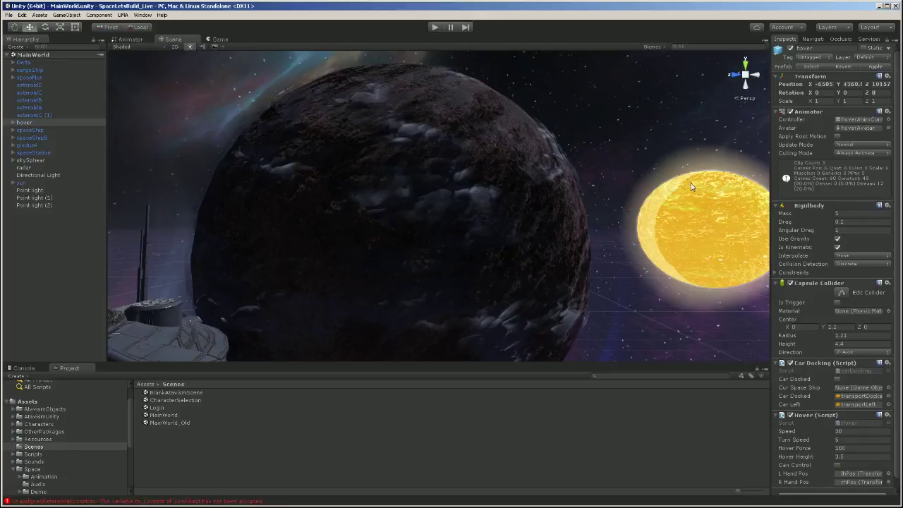
pyautogui.moveTo(555, 201); pyautogui.dragTo(508, 250, button='right')
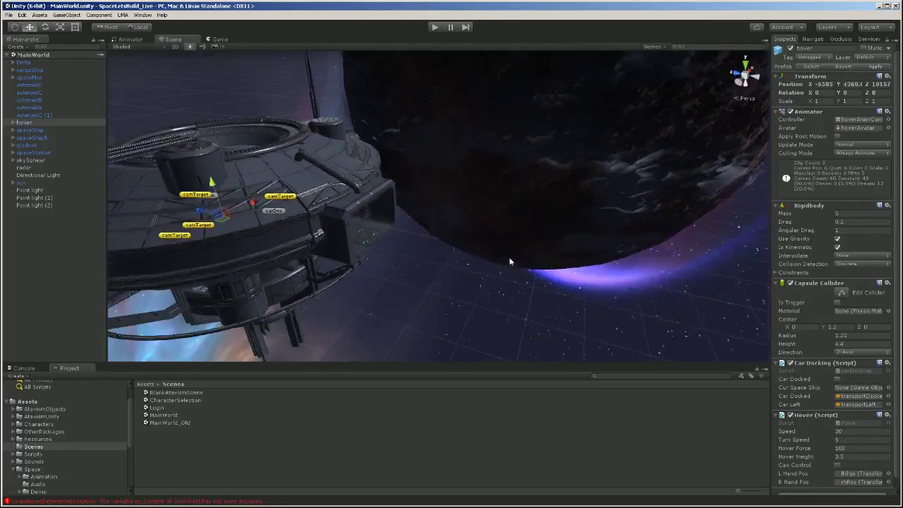
pyautogui.scroll(-10, 508, 248)
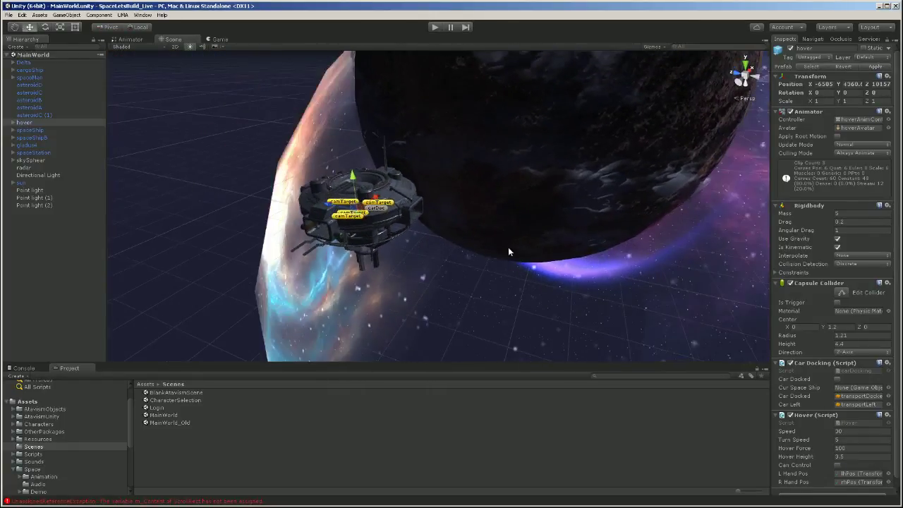
pyautogui.scroll(-8, 509, 248)
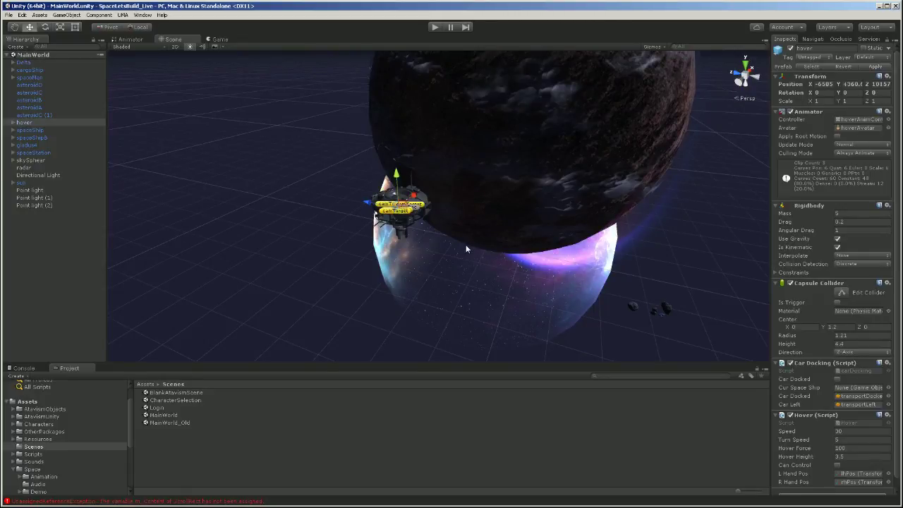
pyautogui.moveTo(466, 244)
pyautogui.mouseDown(button='right')
pyautogui.moveTo(309, 160)
pyautogui.moveTo(625, 202)
pyautogui.moveTo(466, 257)
pyautogui.mouseUp(button='right')
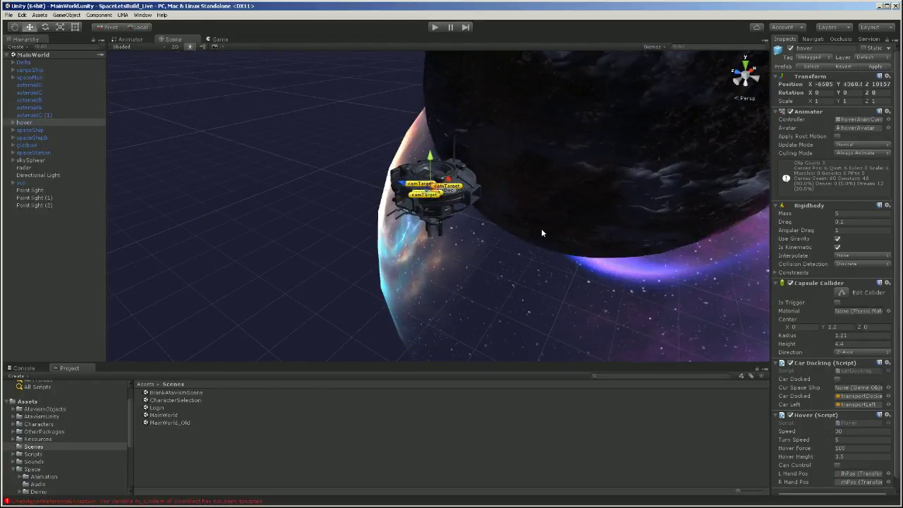
# Step: Paste the copied Main Camera, EventSystem and Canvas objects into the MainWorld hierarchy
pyautogui.scroll(5, 541, 228)
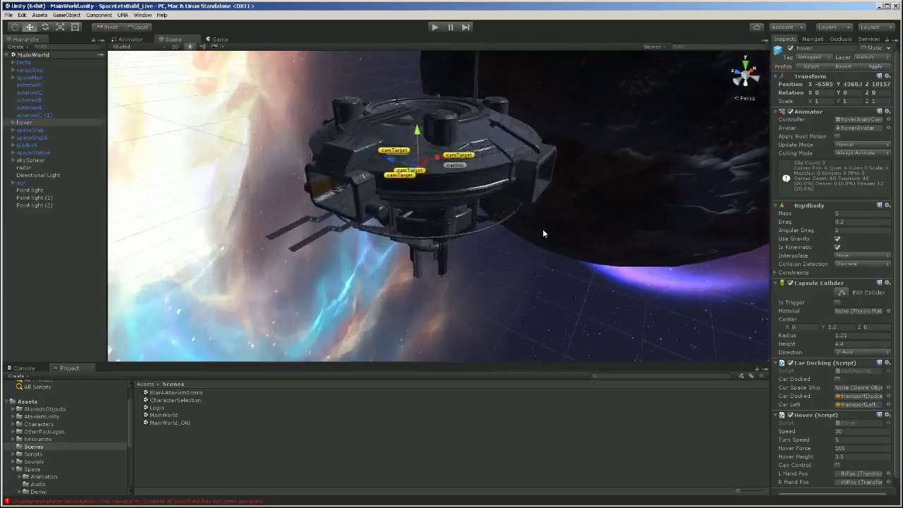
pyautogui.scroll(6, 544, 233)
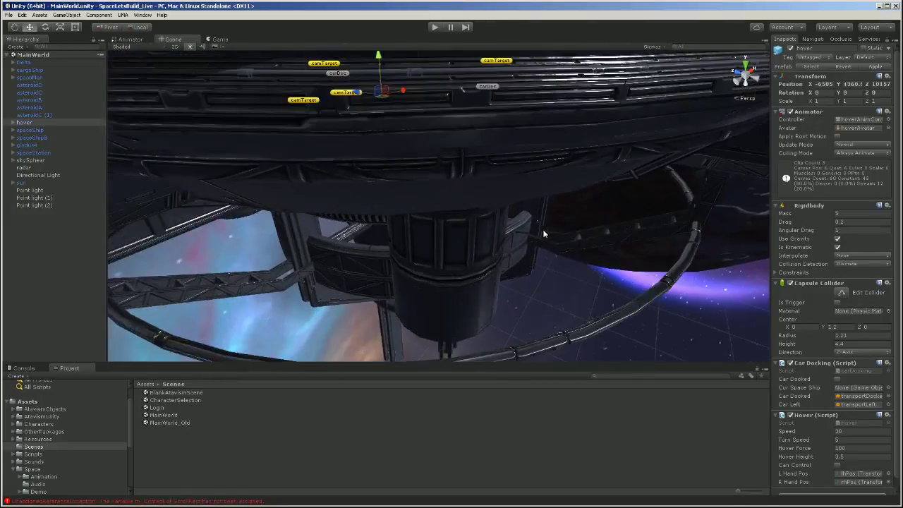
pyautogui.moveTo(522, 140); pyautogui.dragTo(568, 299, button='middle')
pyautogui.scroll(4, 521, 237)
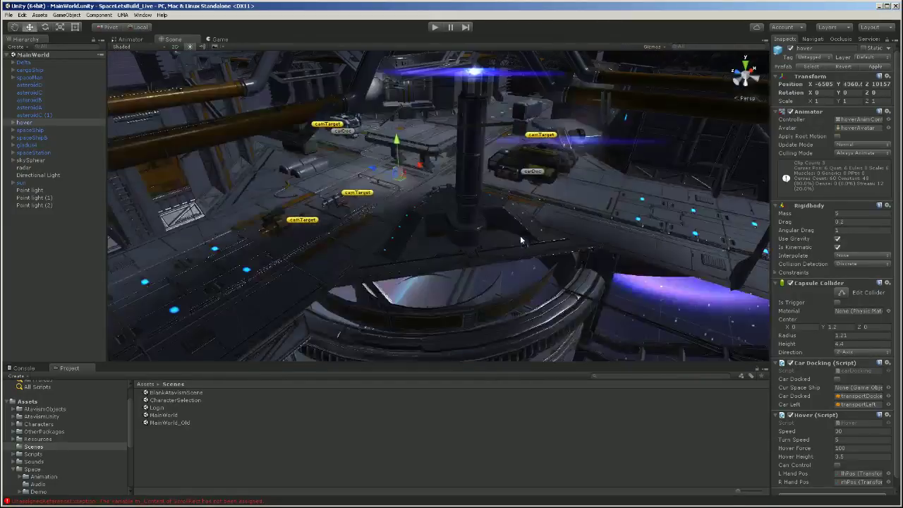
pyautogui.scroll(6, 519, 236)
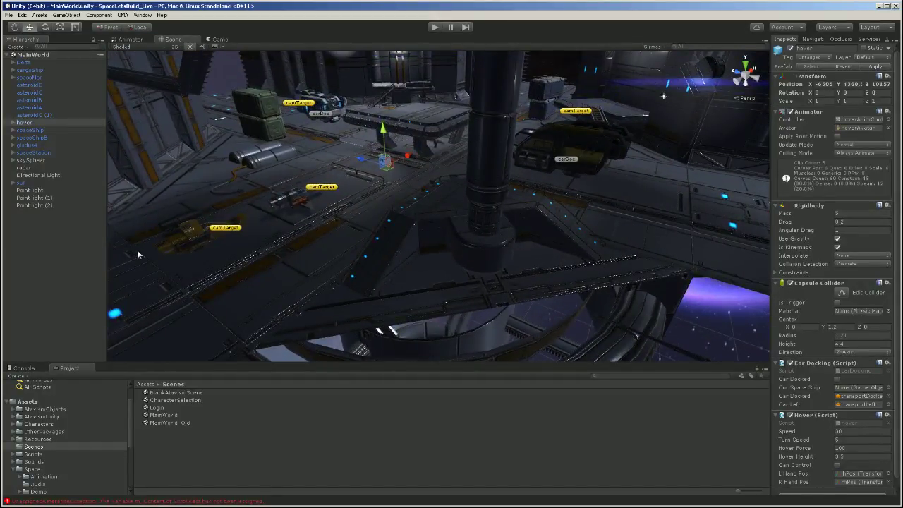
pyautogui.rightClick(49, 213)
pyautogui.click(66, 225)
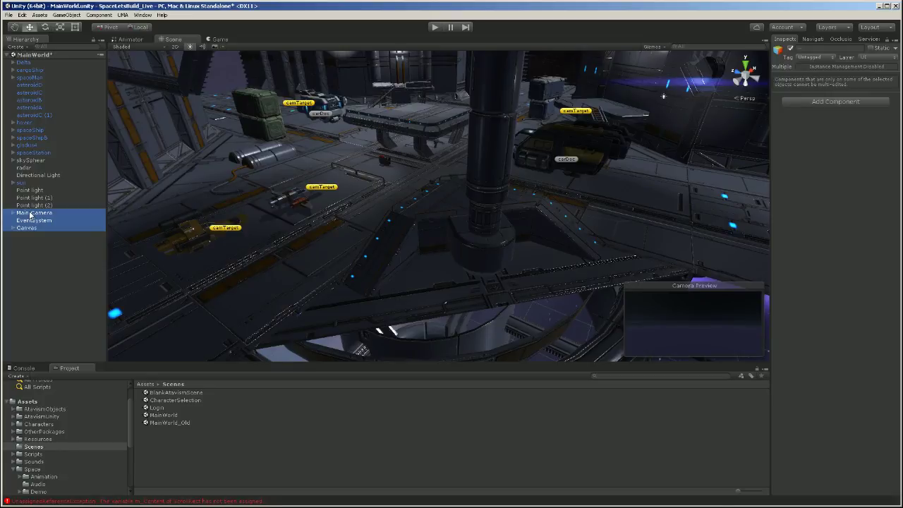
# Step: Review the spaceMan object's Player Control script and deactivate the whole spaceMan object in MainWorld
pyautogui.click(43, 182)
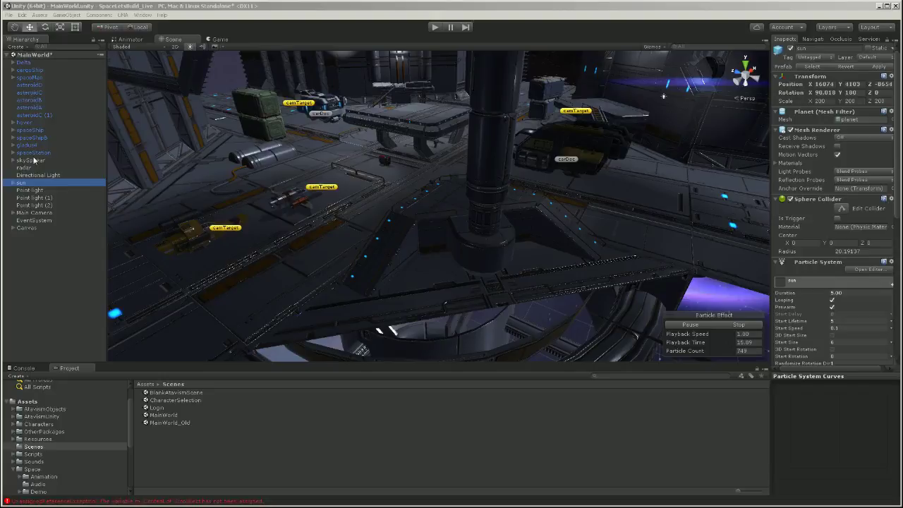
pyautogui.click(31, 79)
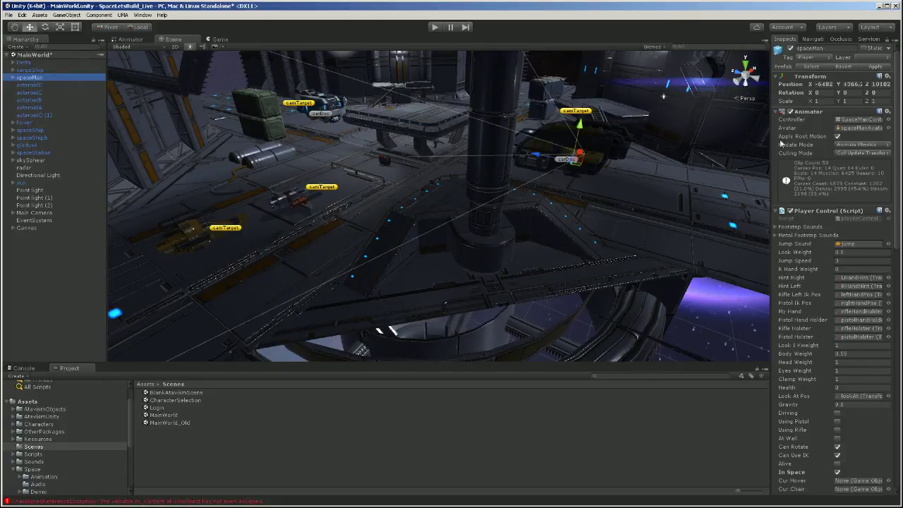
pyautogui.scroll(-4, 847, 311)
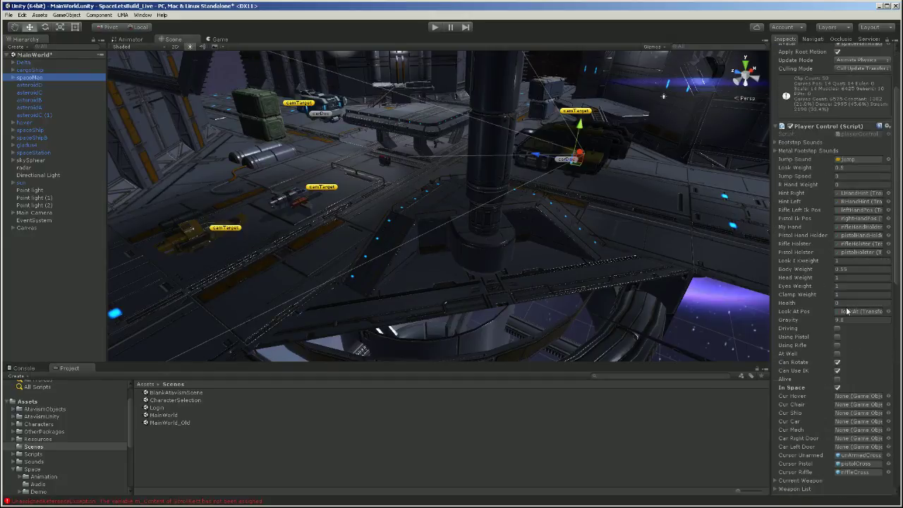
pyautogui.scroll(4, 847, 311)
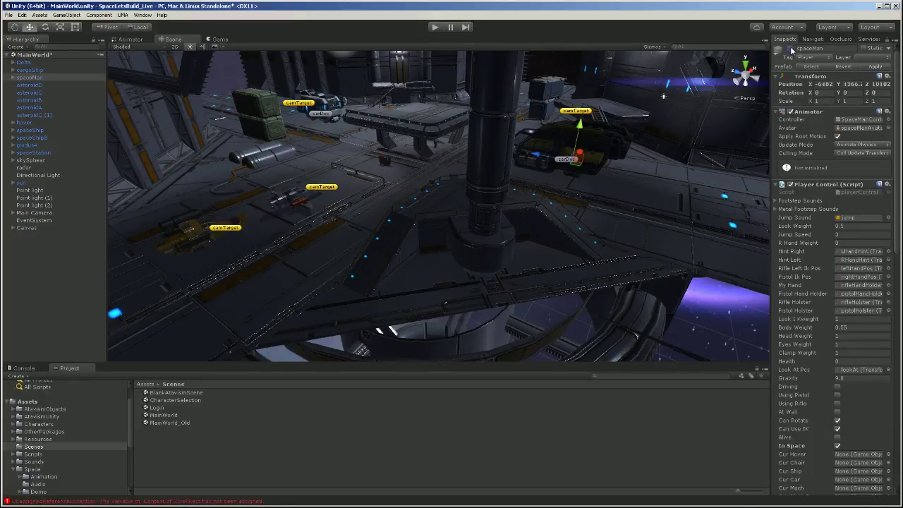
pyautogui.click(50, 86)
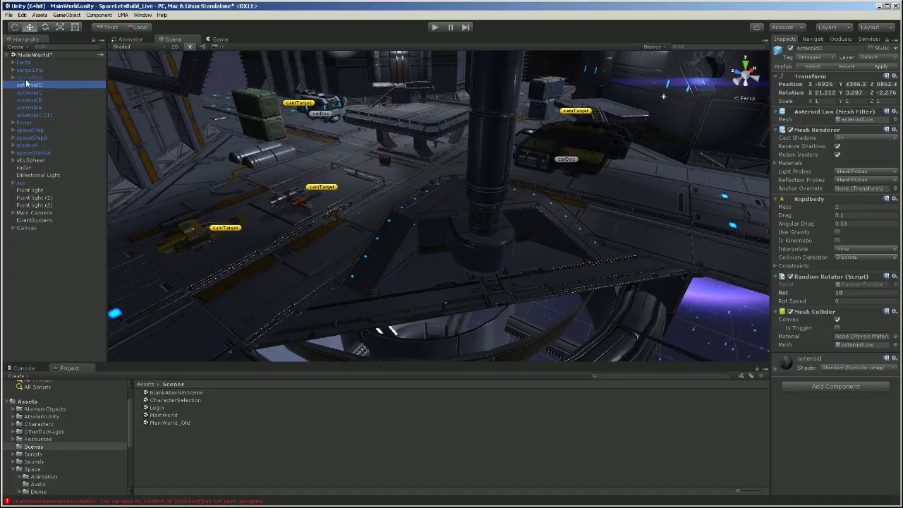
pyautogui.click(13, 77)
pyautogui.click(13, 78)
pyautogui.click(28, 79)
pyautogui.click(30, 85)
# Step: Inspect how the sky sphere encloses the station and planet by viewing the scene from far outside and close up
pyautogui.scroll(10, 629, 218)
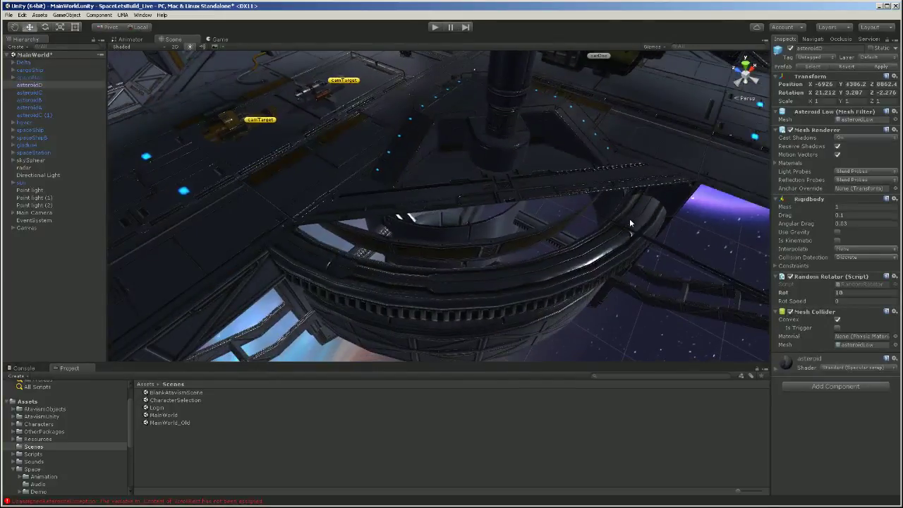
pyautogui.scroll(-10, 631, 222)
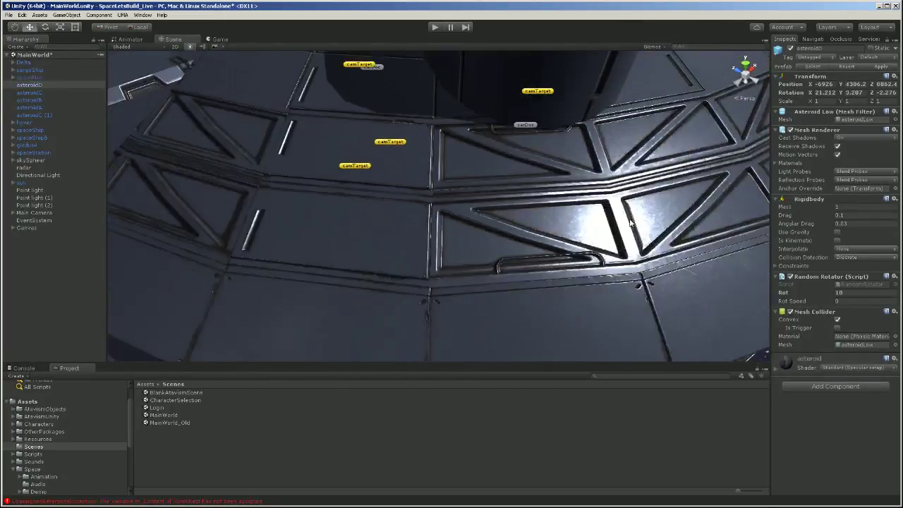
pyautogui.scroll(-10, 632, 223)
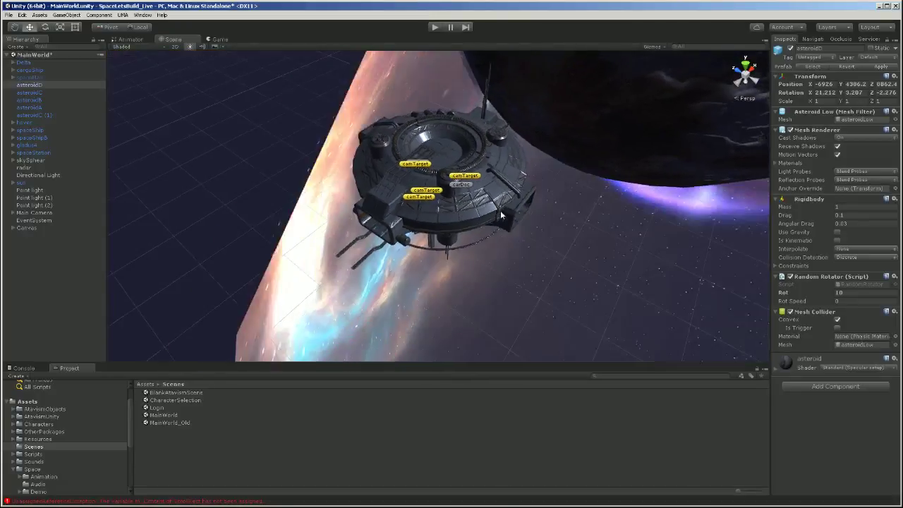
pyautogui.scroll(-3, 500, 214)
pyautogui.moveTo(615, 224); pyautogui.dragTo(470, 202, button='middle')
pyautogui.scroll(-5, 470, 203)
pyautogui.scroll(-3, 474, 207)
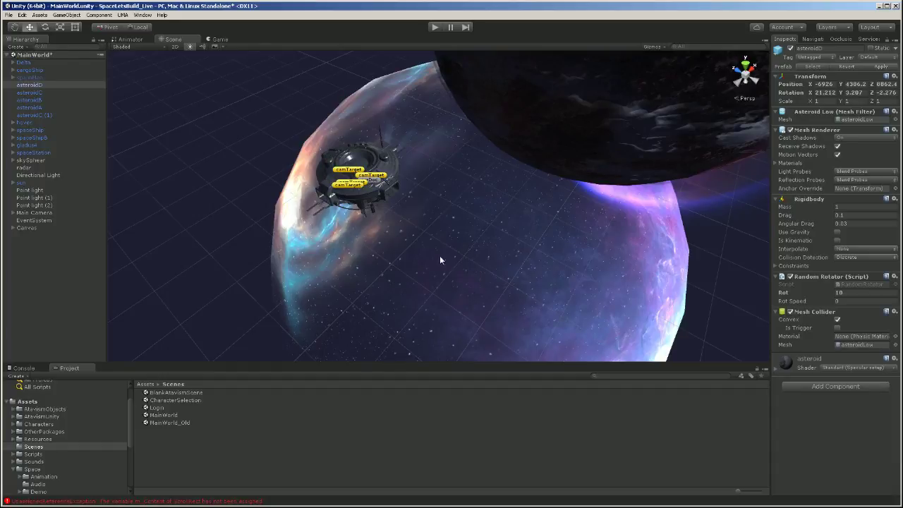
pyautogui.moveTo(475, 224); pyautogui.dragTo(321, 79, button='right')
pyautogui.moveTo(501, 149); pyautogui.dragTo(705, 176, button='right')
pyautogui.moveTo(484, 197); pyautogui.dragTo(496, 302, button='right')
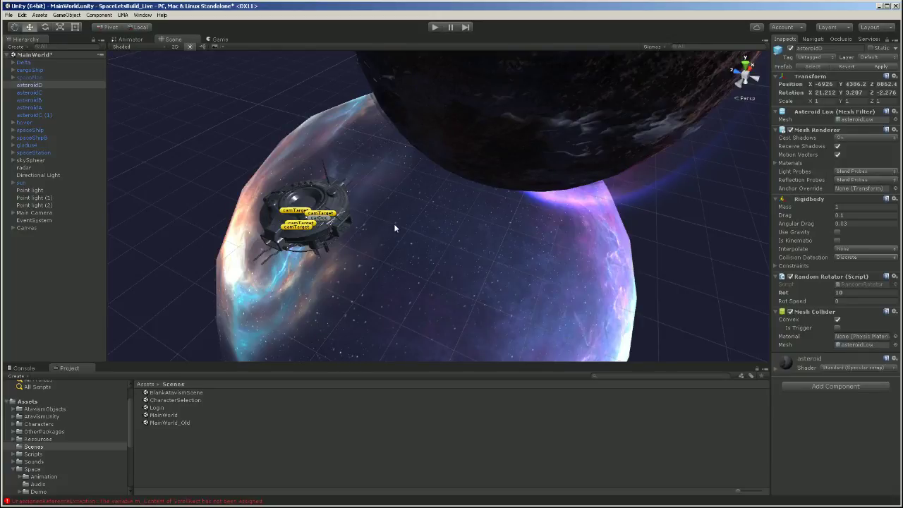
pyautogui.scroll(10, 347, 250)
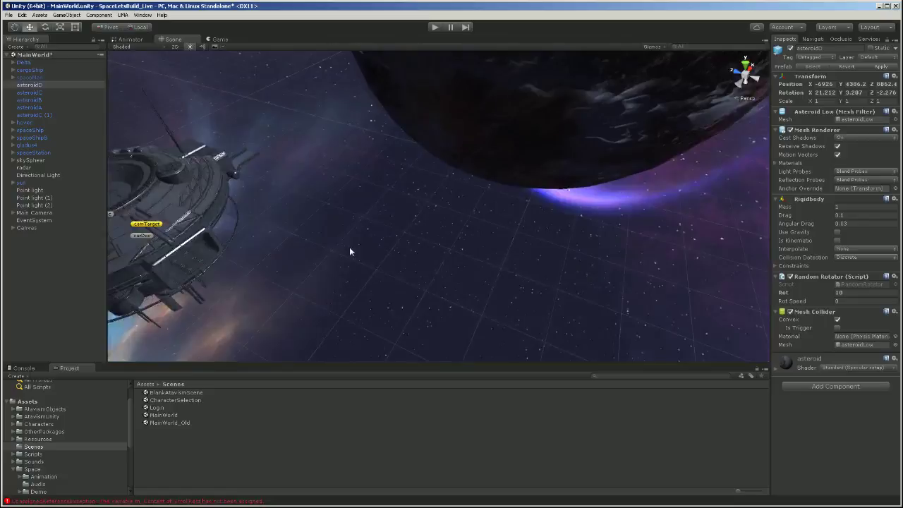
pyautogui.keyDown('alt'); pyautogui.moveTo(310, 242); pyautogui.dragTo(141, 226); pyautogui.keyUp('alt')
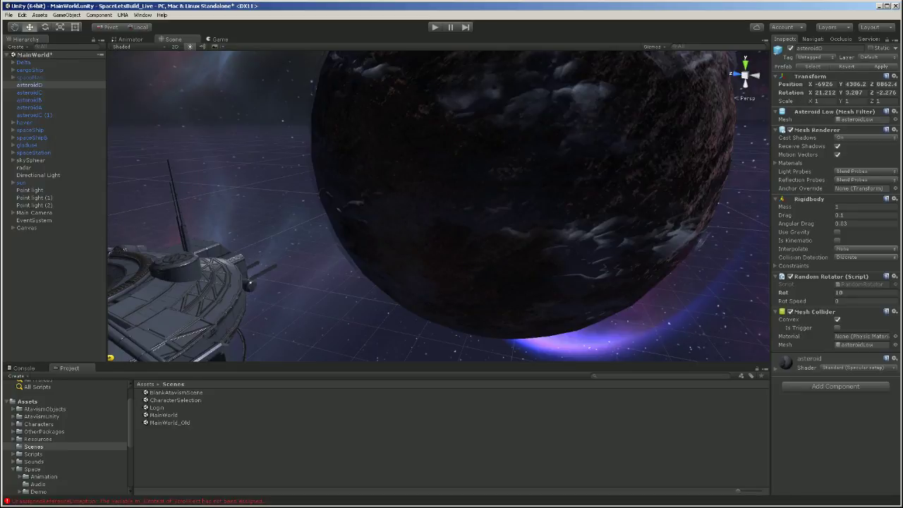
# Step: Assign Main Camera in place of spaceMan as the Player reference of skySphear's Look At script
pyautogui.click(46, 162)
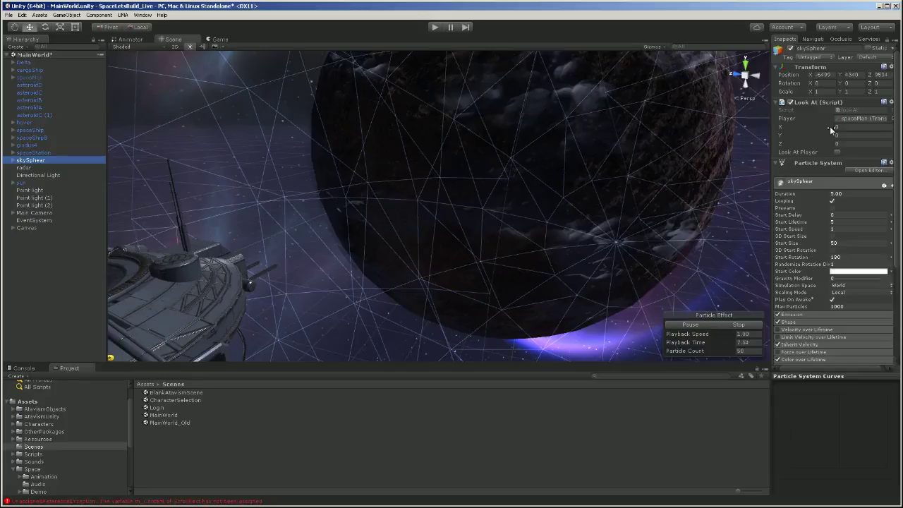
pyautogui.scroll(-5, 844, 170)
pyautogui.scroll(5, 844, 174)
pyautogui.moveTo(24, 214); pyautogui.dragTo(886, 121)
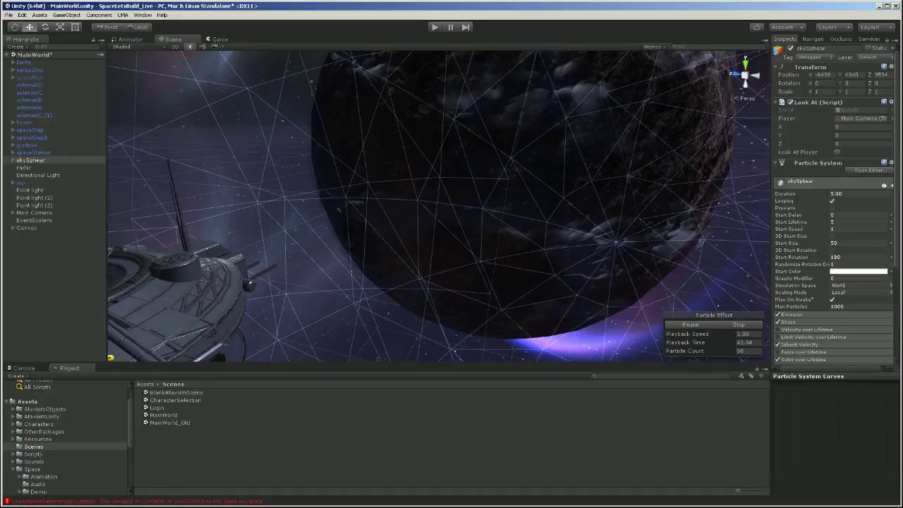
pyautogui.moveTo(414, 207); pyautogui.dragTo(321, 254, button='right')
pyautogui.moveTo(321, 254); pyautogui.dragTo(519, 197, button='middle')
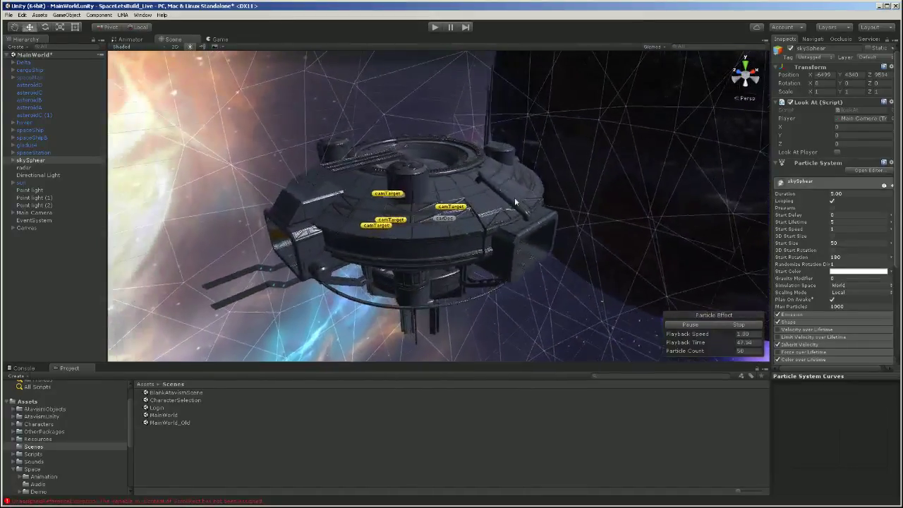
# Step: Find the centerPlatform inside the space station's hangar, select it and frame it in the scene view
pyautogui.scroll(10, 519, 196)
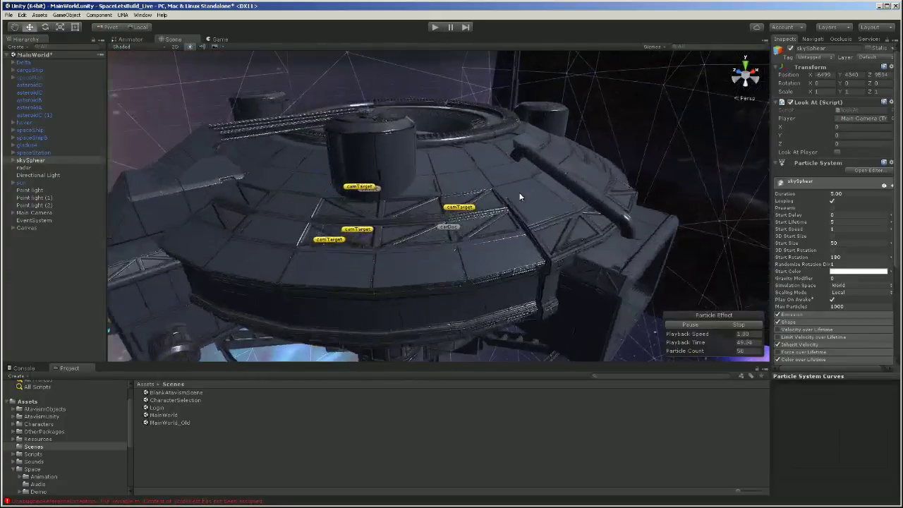
pyautogui.scroll(10, 520, 197)
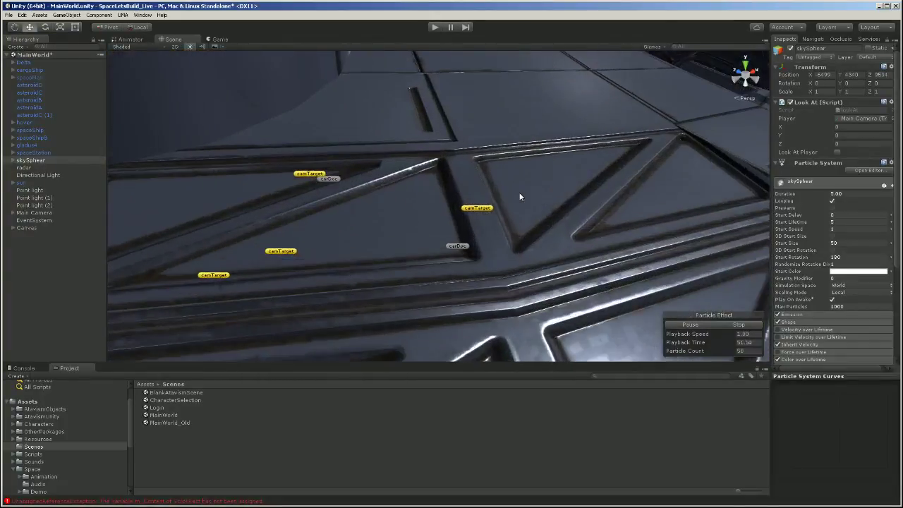
pyautogui.scroll(8, 519, 197)
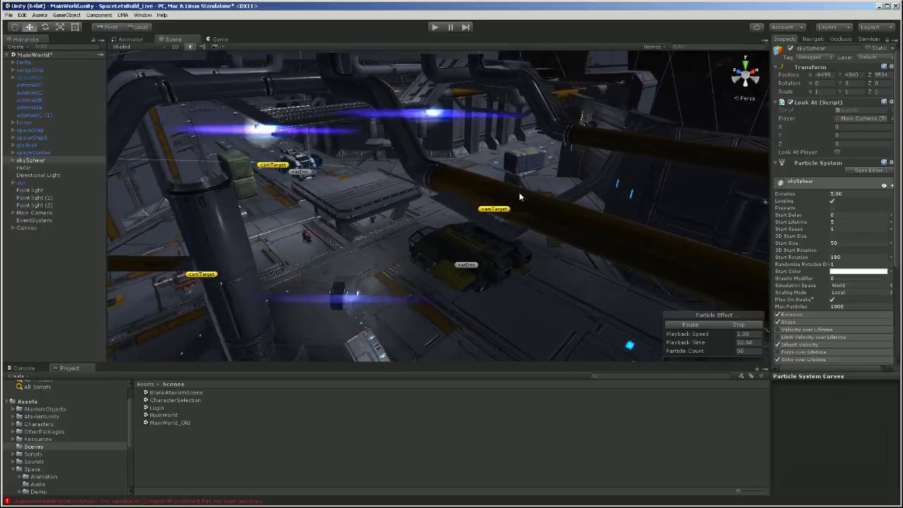
pyautogui.scroll(3, 519, 197)
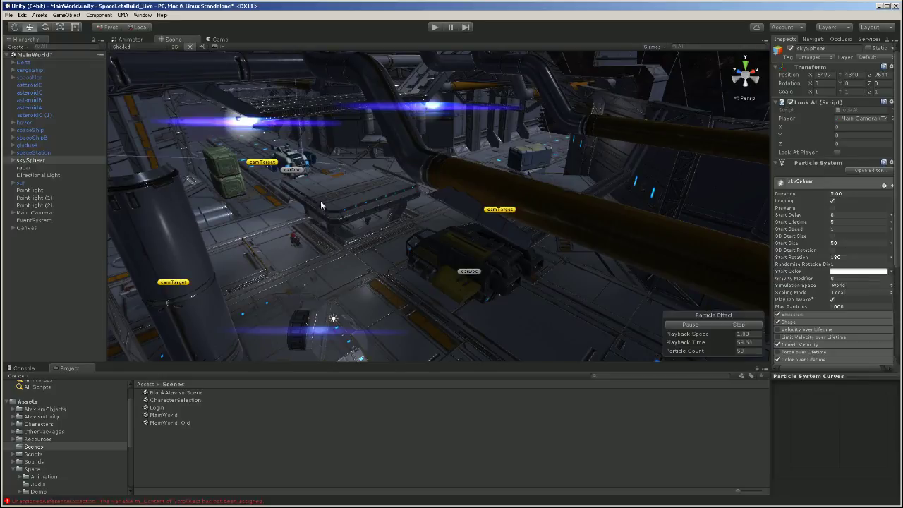
pyautogui.moveTo(468, 213); pyautogui.dragTo(423, 221, button='right')
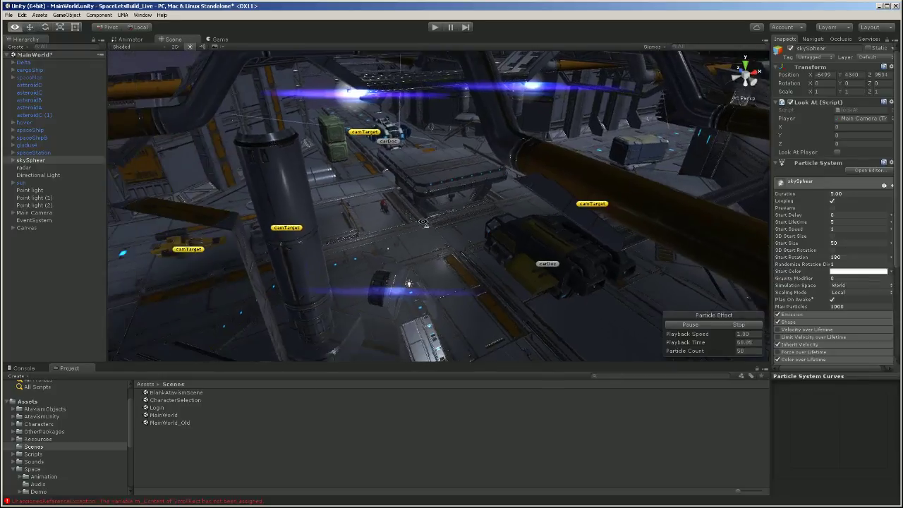
pyautogui.click(449, 189)
pyautogui.click(449, 189)
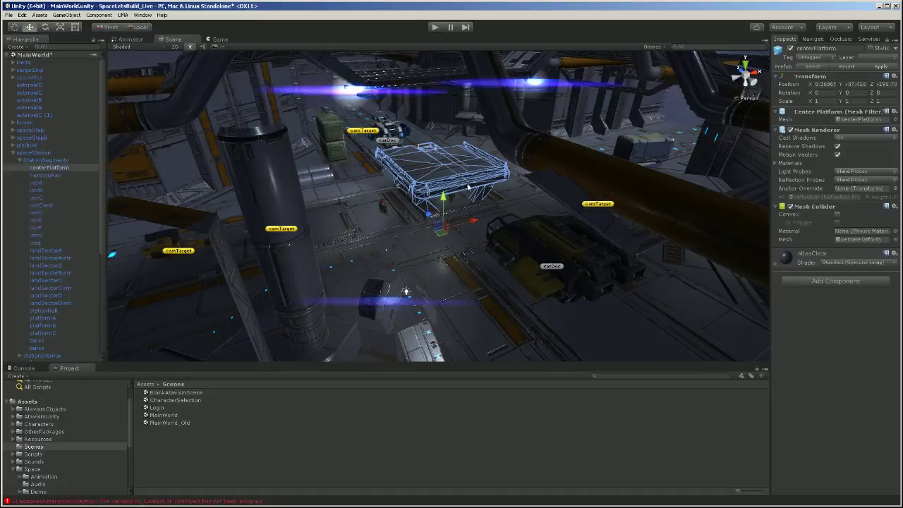
pyautogui.press('f')
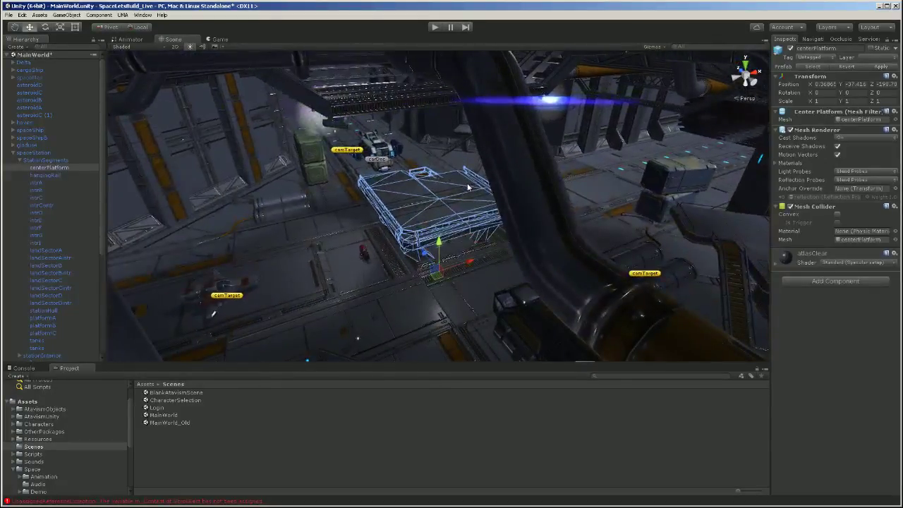
pyautogui.scroll(6, 467, 187)
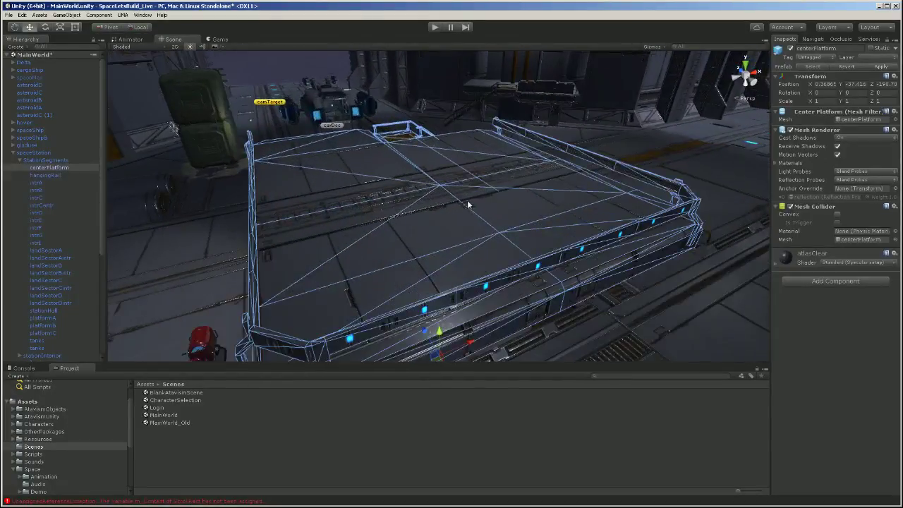
# Step: Inspect the central platform's deck and its surroundings from several sides, and select and collapse the spaceStation object in the hierarchy
pyautogui.moveTo(468, 201); pyautogui.dragTo(613, 210, button='right')
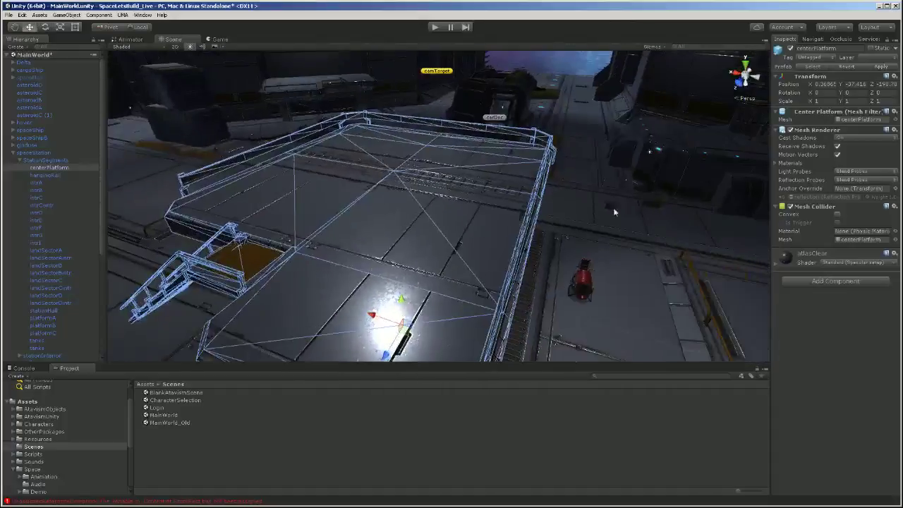
pyautogui.moveTo(614, 212); pyautogui.dragTo(677, 287, button='middle')
pyautogui.scroll(3, 515, 257)
pyautogui.moveTo(514, 257)
pyautogui.mouseDown(button='right')
pyautogui.moveTo(471, 174)
pyautogui.moveTo(504, 261)
pyautogui.moveTo(515, 264)
pyautogui.mouseUp(button='right')
pyautogui.click(476, 177)
pyautogui.click(532, 258)
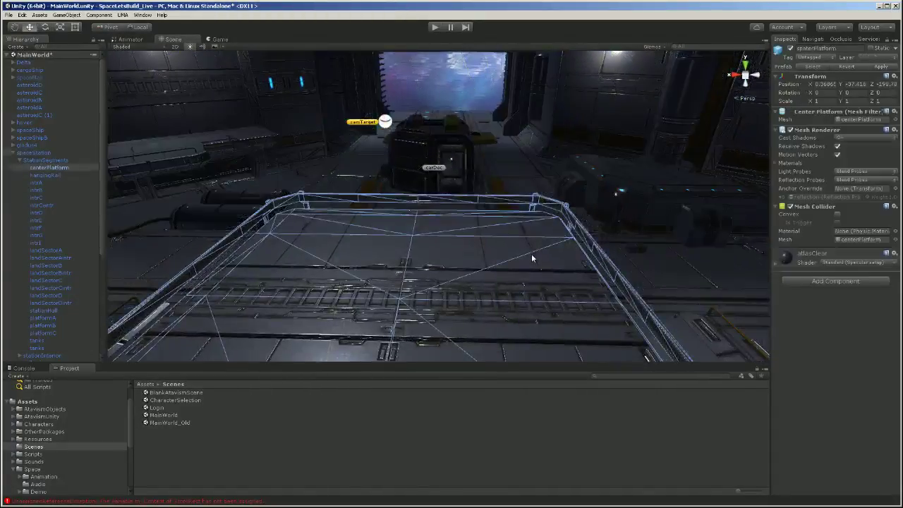
pyautogui.click(53, 153)
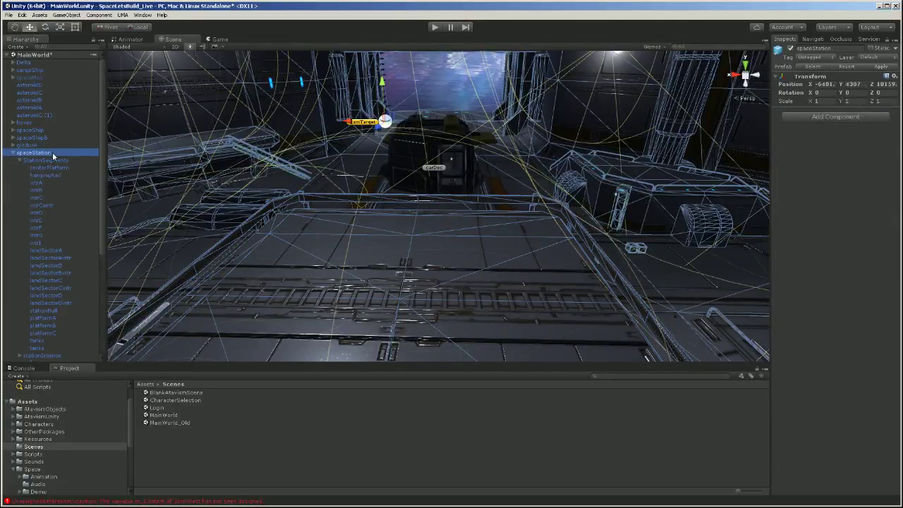
pyautogui.moveTo(348, 172); pyautogui.dragTo(592, 213, button='right')
pyautogui.moveTo(406, 240); pyautogui.dragTo(578, 91, button='middle')
pyautogui.moveTo(578, 91); pyautogui.dragTo(344, 76, button='right')
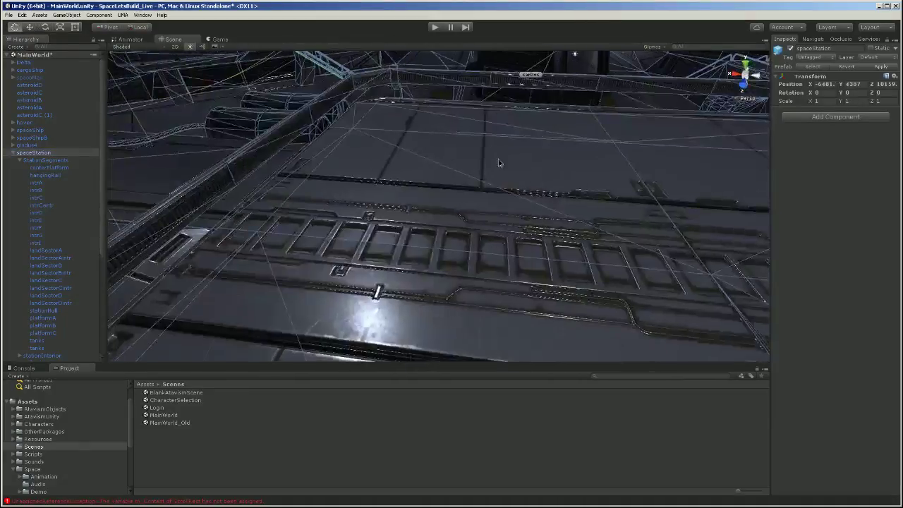
pyautogui.moveTo(501, 163); pyautogui.dragTo(453, 145, button='middle')
pyautogui.click(12, 153)
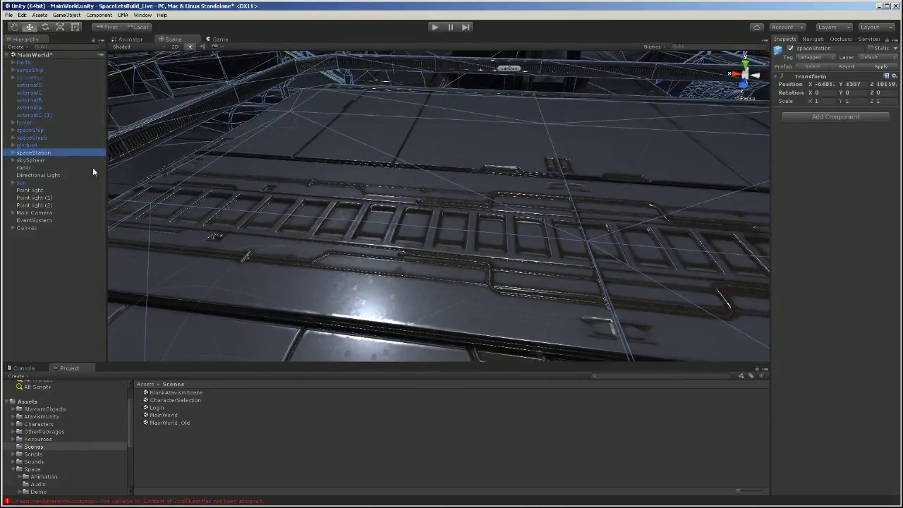
pyautogui.moveTo(449, 248); pyautogui.dragTo(502, 194, button='right')
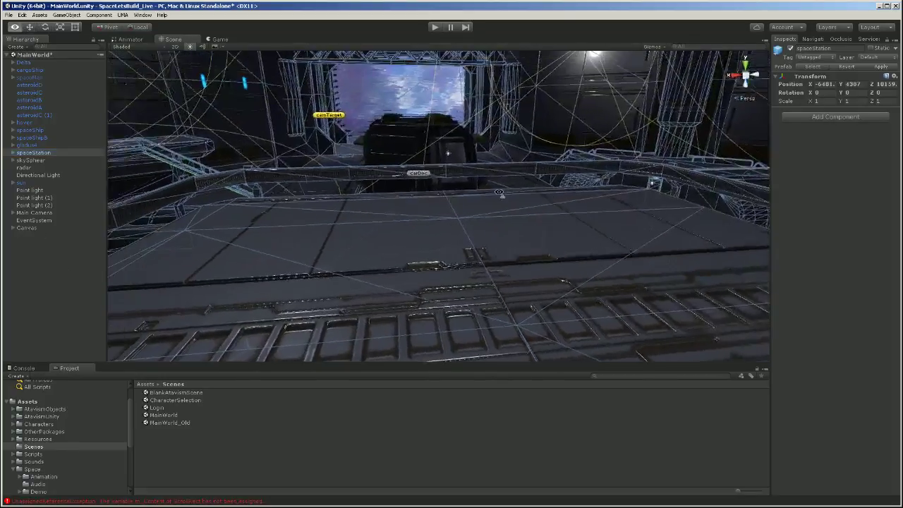
# Step: Add a 3D cube above the central platform's rail track inside the space station
pyautogui.click(67, 14)
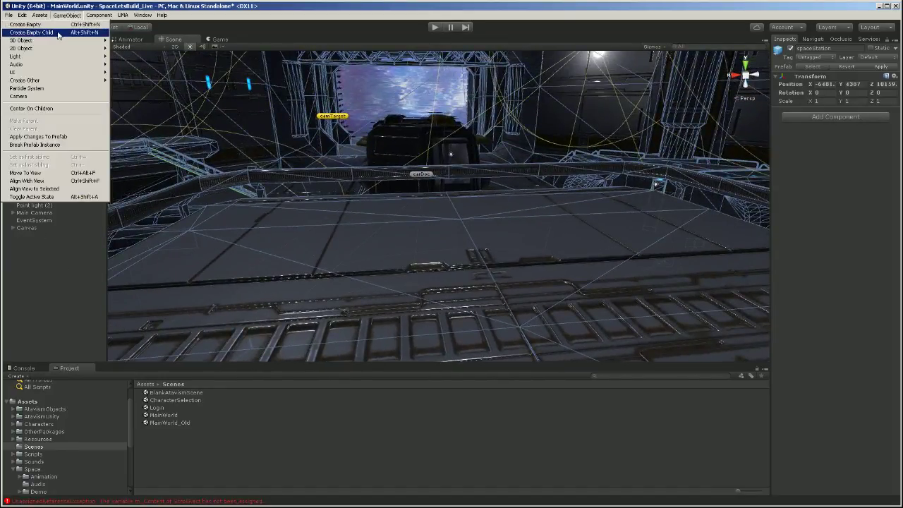
pyautogui.moveTo(56, 43)
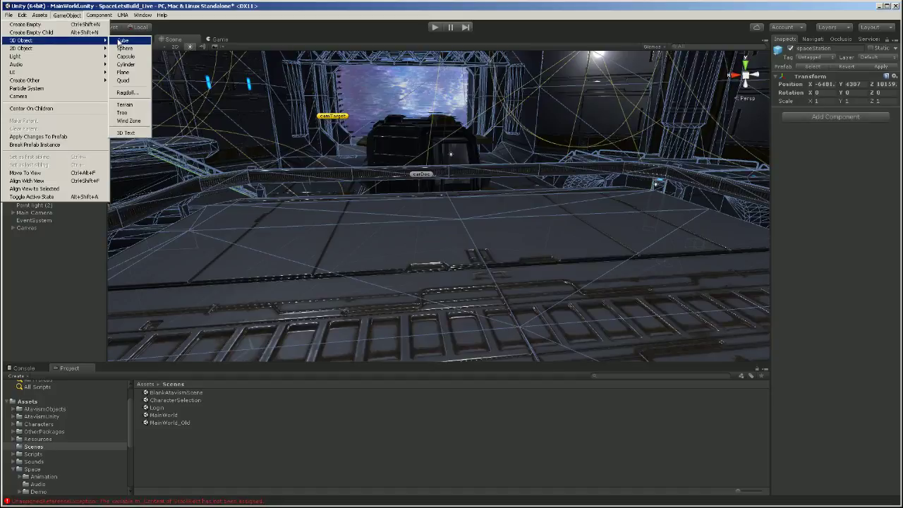
pyautogui.click(122, 41)
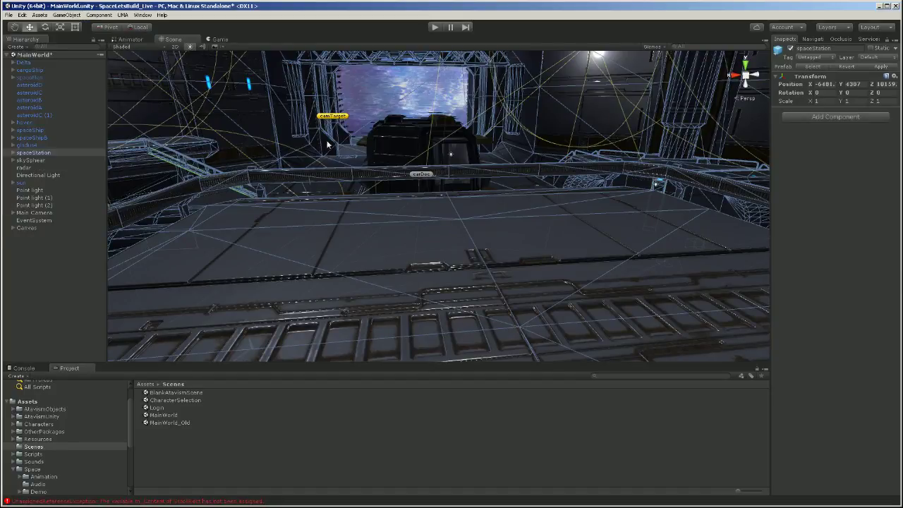
pyautogui.moveTo(439, 177); pyautogui.dragTo(466, 170)
pyautogui.moveTo(466, 171); pyautogui.dragTo(500, 220, button='right')
pyautogui.scroll(-6, 502, 228)
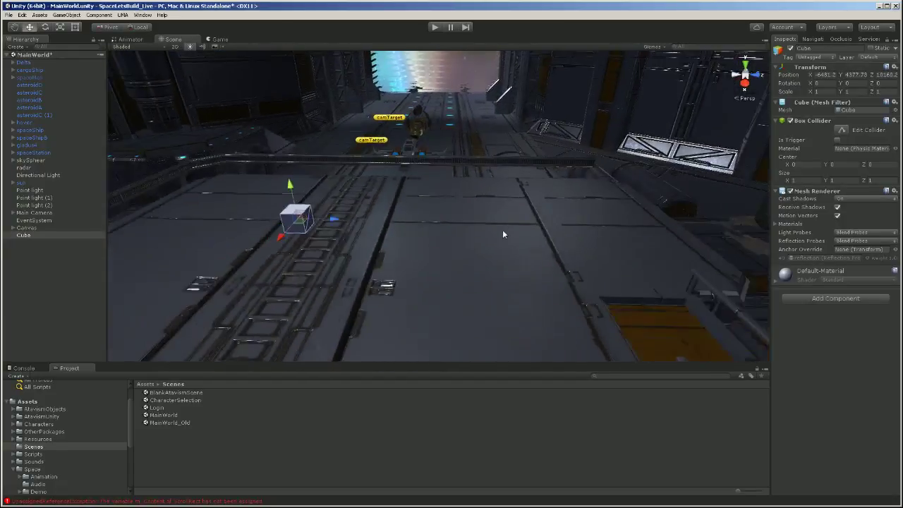
pyautogui.moveTo(469, 228); pyautogui.dragTo(537, 213, button='middle')
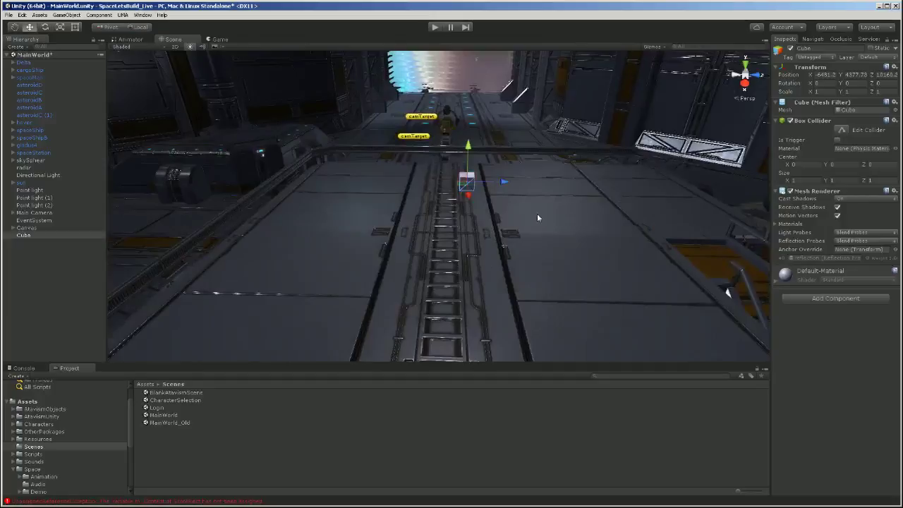
pyautogui.scroll(5, 537, 213)
pyautogui.scroll(3, 536, 213)
pyautogui.scroll(-2, 562, 175)
pyautogui.moveTo(562, 174); pyautogui.dragTo(520, 198, button='middle')
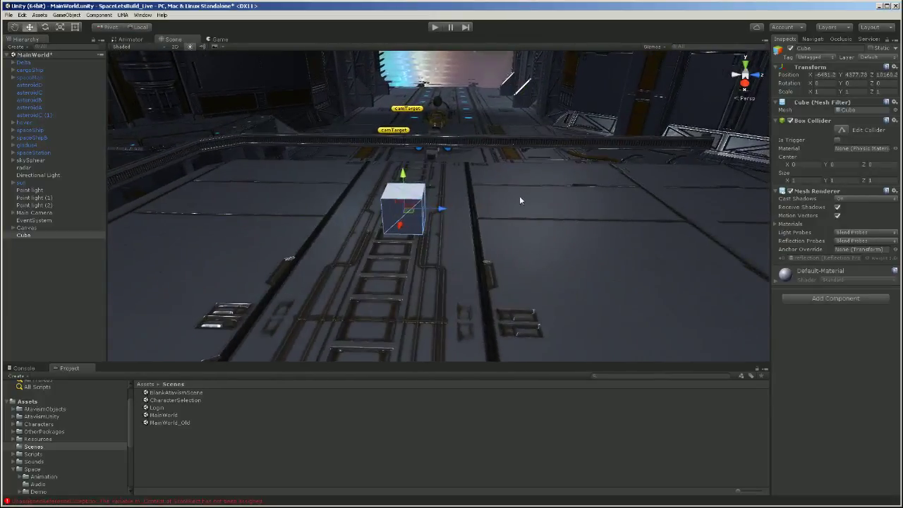
# Step: Shift the cube sideways along Z and lower it to about Y 4375.64 over the platform's rail track
pyautogui.moveTo(452, 209); pyautogui.dragTo(486, 211)
pyautogui.moveTo(446, 185); pyautogui.dragTo(446, 256)
pyautogui.keyDown('alt'); pyautogui.moveTo(676, 189); pyautogui.dragTo(566, 200); pyautogui.keyUp('alt')
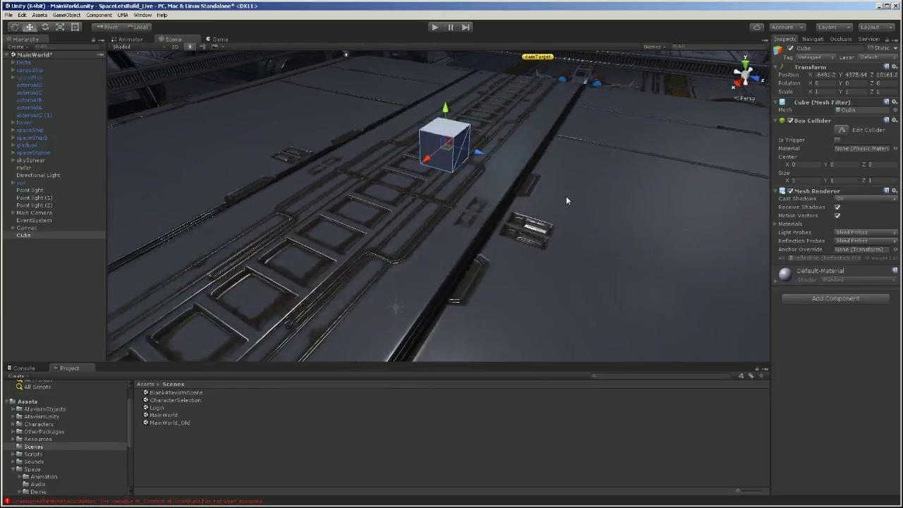
# Step: Rename the cube as Spawn
pyautogui.click(815, 48)
pyautogui.write('Spa')
pyautogui.moveTo(555, 143); pyautogui.dragTo(518, 105, button='right')
pyautogui.moveTo(489, 172); pyautogui.dragTo(506, 184, button='middle')
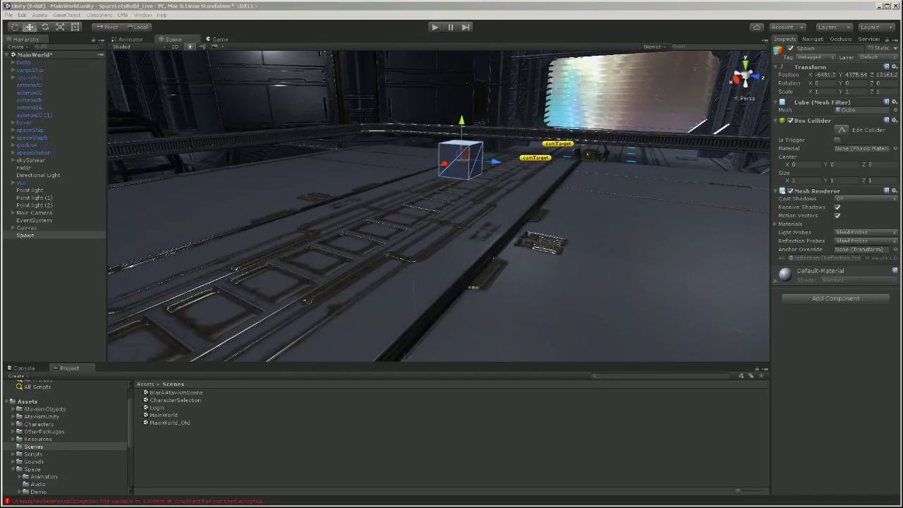
# Step: Open the Atavism Online editor and load the MainWorld instance for editing in the Instances section
pyautogui.click(143, 15)
pyautogui.click(116, 58)
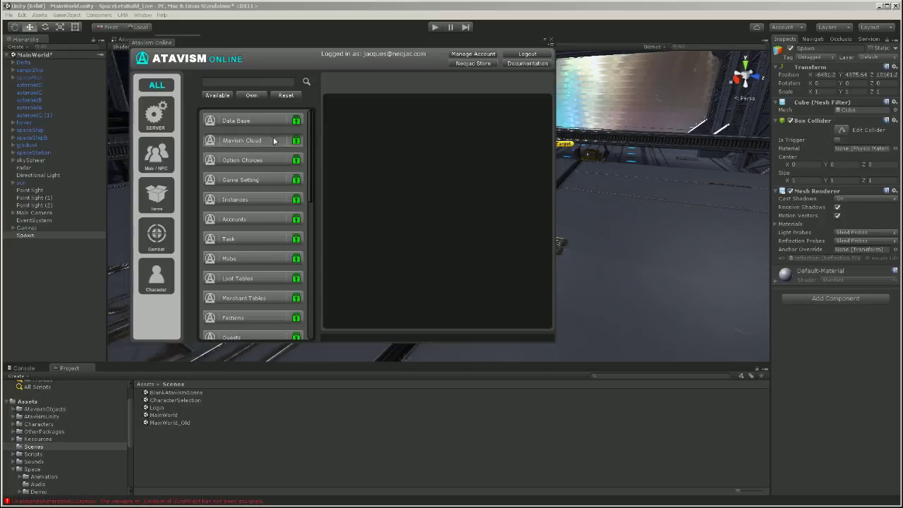
pyautogui.click(254, 200)
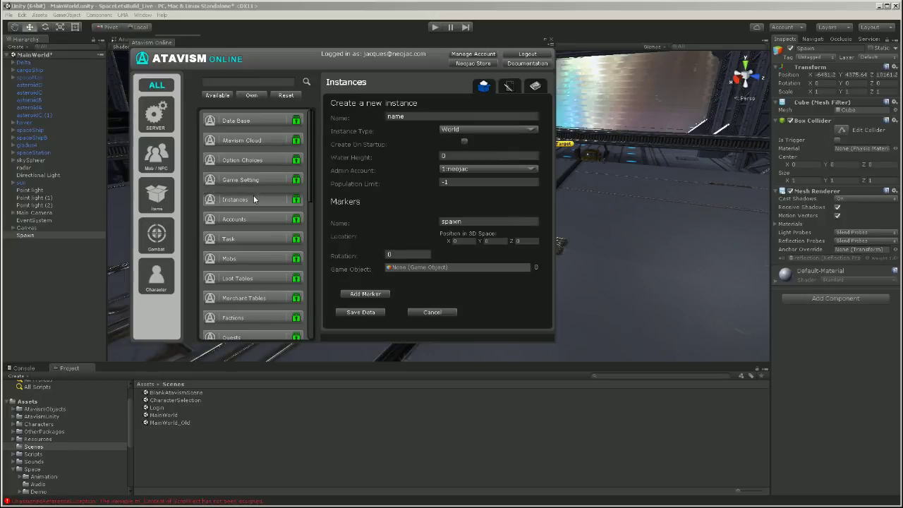
pyautogui.click(510, 86)
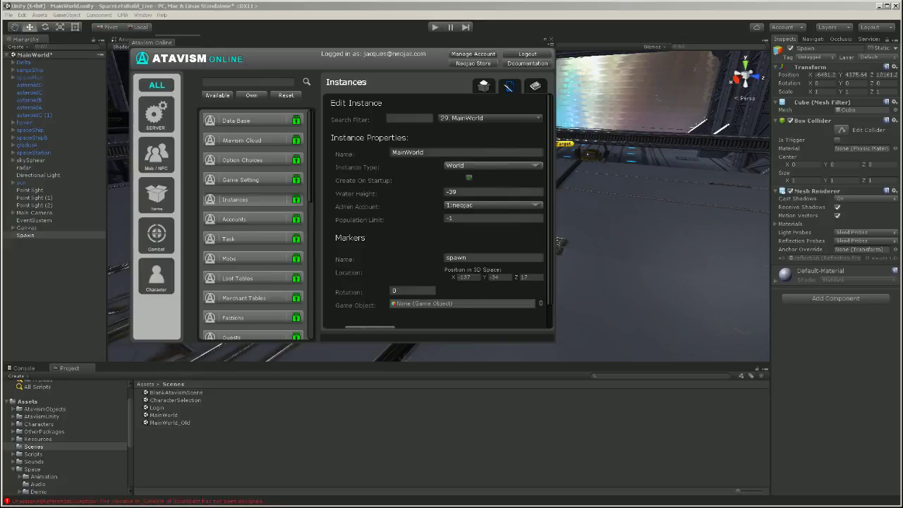
# Step: Assign the Spawn cube as the Game Object of the MainWorld instance's spawn marker and save the data
pyautogui.scroll(-1, 485, 188)
pyautogui.moveTo(29, 240)
pyautogui.mouseDown()
pyautogui.moveTo(413, 232)
pyautogui.moveTo(465, 262)
pyautogui.moveTo(470, 232)
pyautogui.moveTo(447, 256)
pyautogui.moveTo(445, 280)
pyautogui.mouseUp()
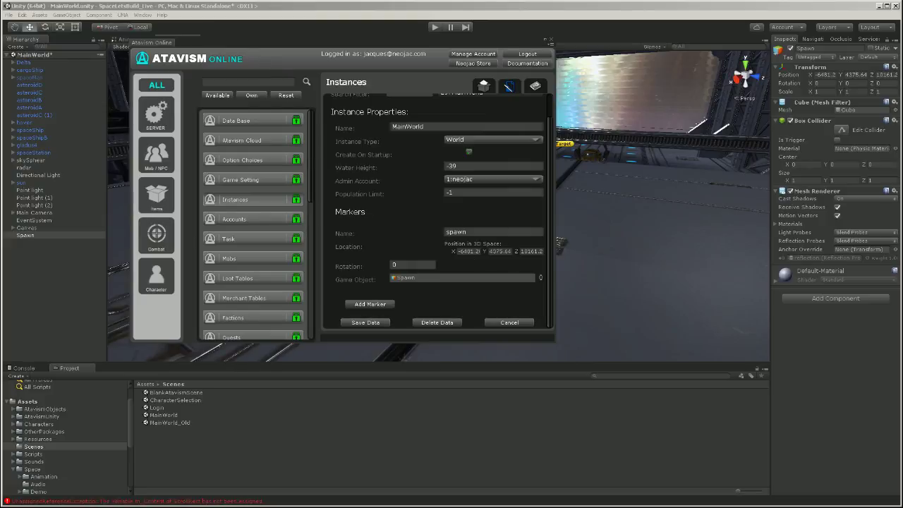
pyautogui.click(378, 322)
pyautogui.scroll(-1, 483, 205)
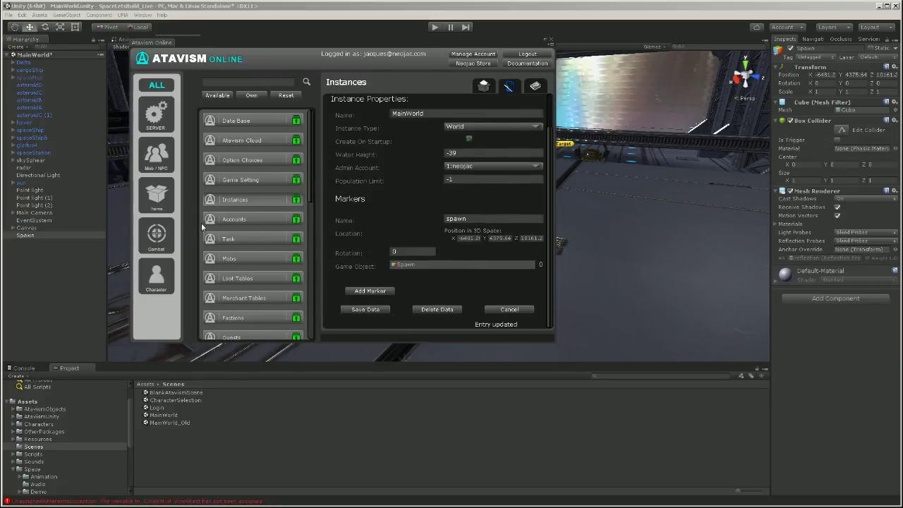
pyautogui.scroll(1, 428, 241)
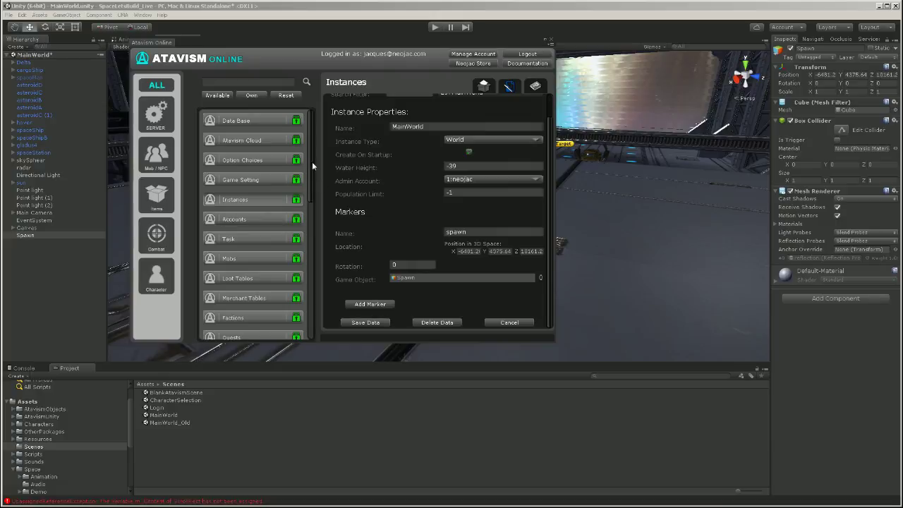
# Step: Open the Human Warrior template in Player Character Setup and review its starting and respawn instance, game object and position settings
pyautogui.moveTo(311, 166); pyautogui.dragTo(311, 309)
pyautogui.click(251, 252)
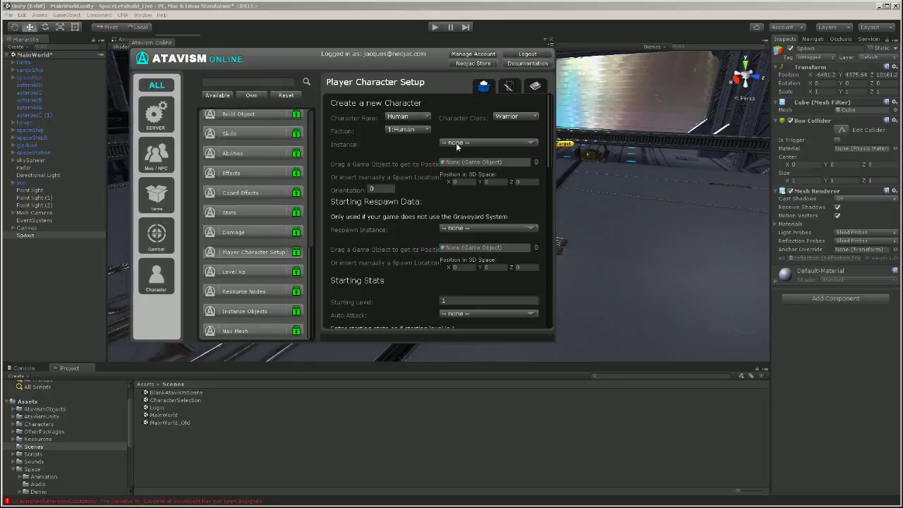
pyautogui.scroll(-10, 459, 152)
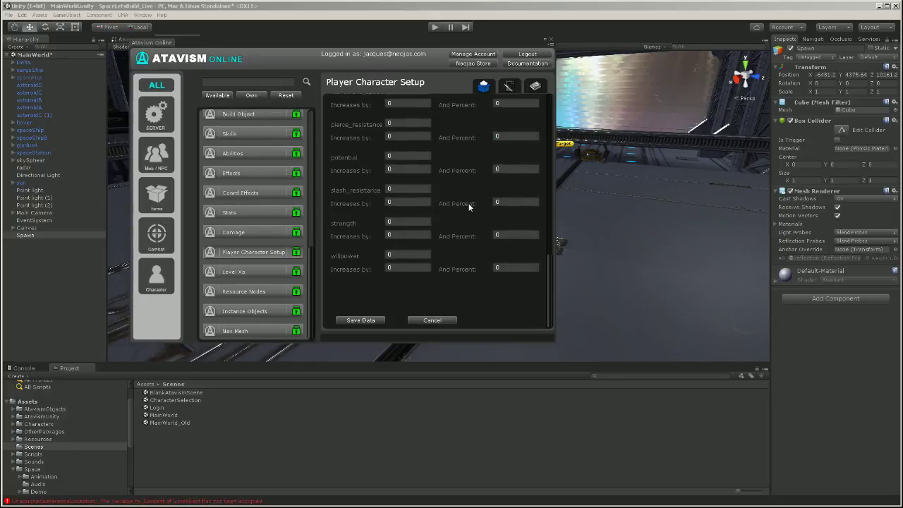
pyautogui.scroll(10, 471, 207)
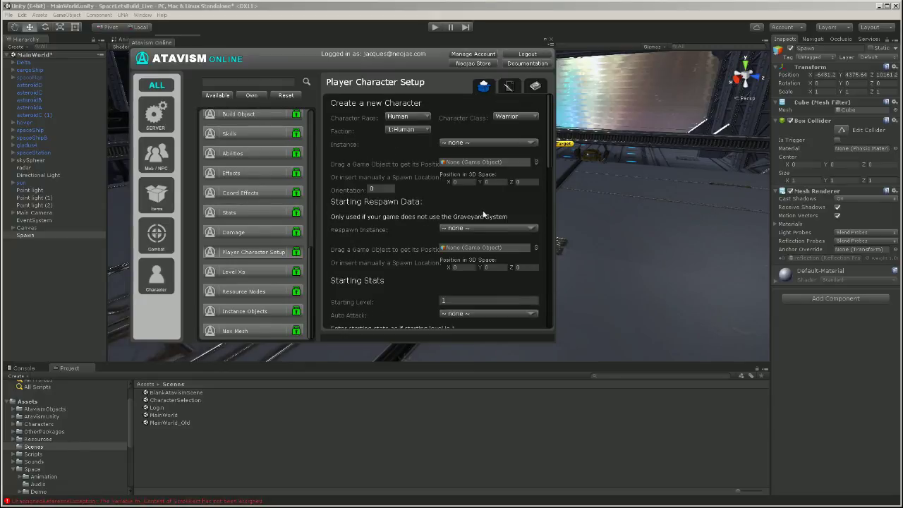
pyautogui.click(509, 87)
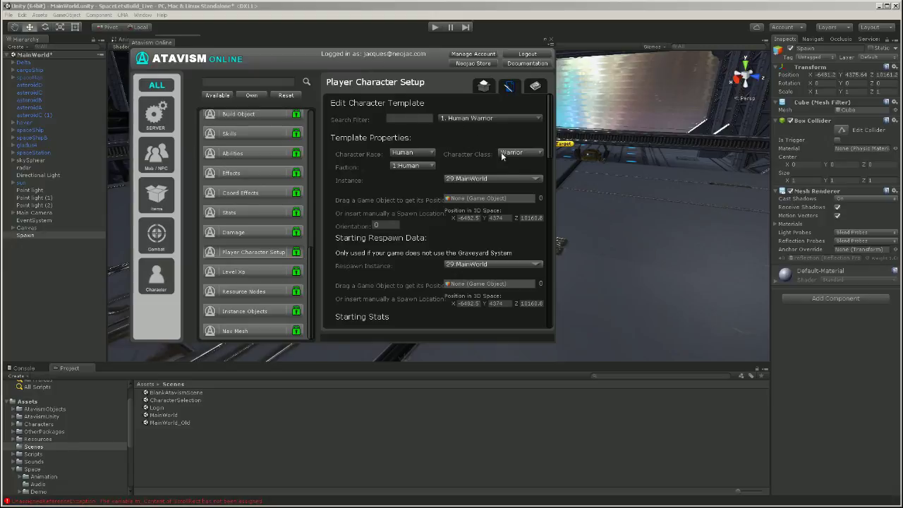
pyautogui.scroll(-2, 497, 151)
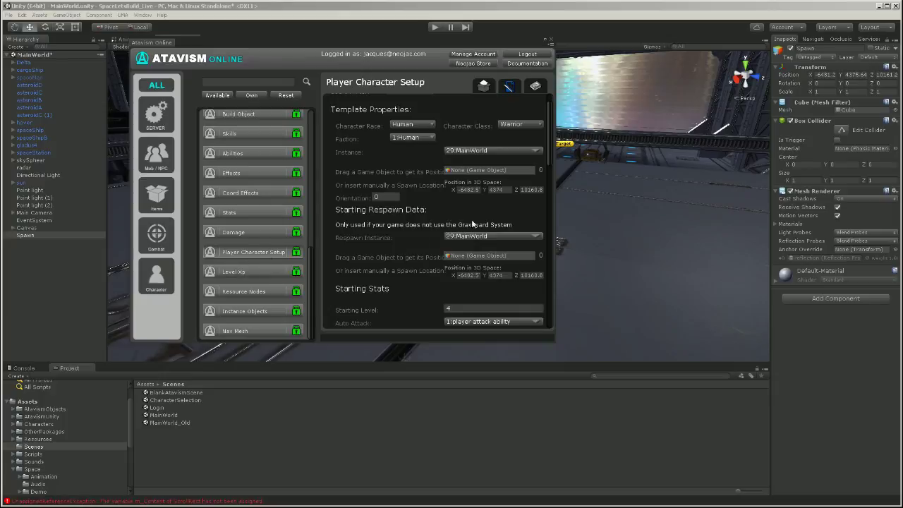
pyautogui.scroll(-1, 550, 134)
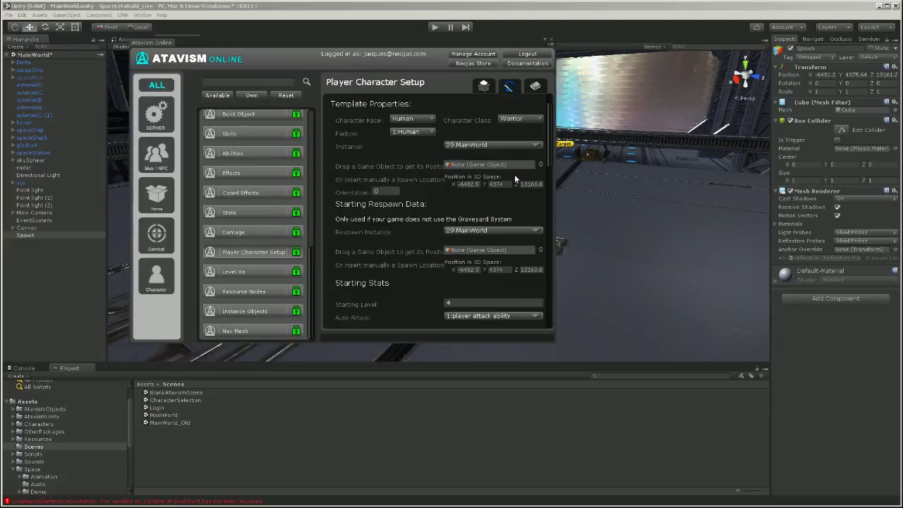
pyautogui.scroll(2, 498, 197)
pyautogui.scroll(-3, 499, 201)
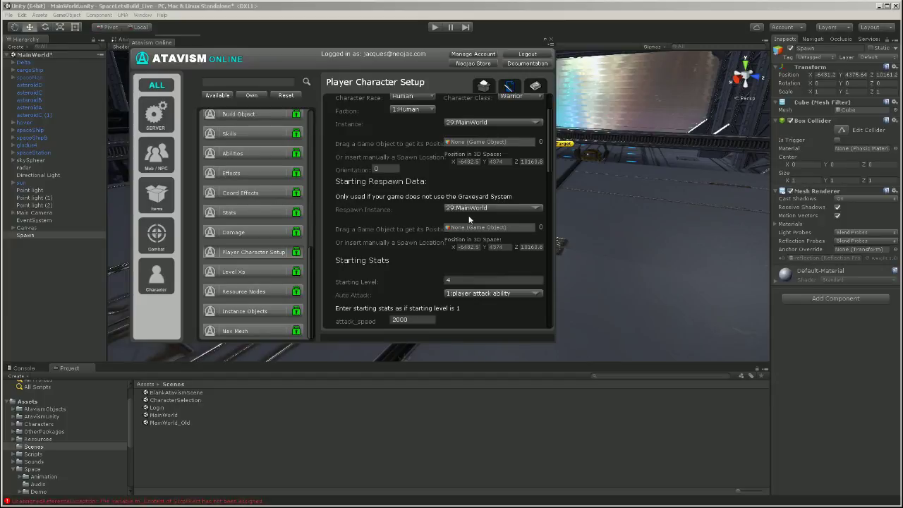
# Step: Assign the Spawn cube as the Game Object for the Human Warrior template's starting position in MainWorld
pyautogui.scroll(-3, 516, 212)
pyautogui.scroll(4, 517, 212)
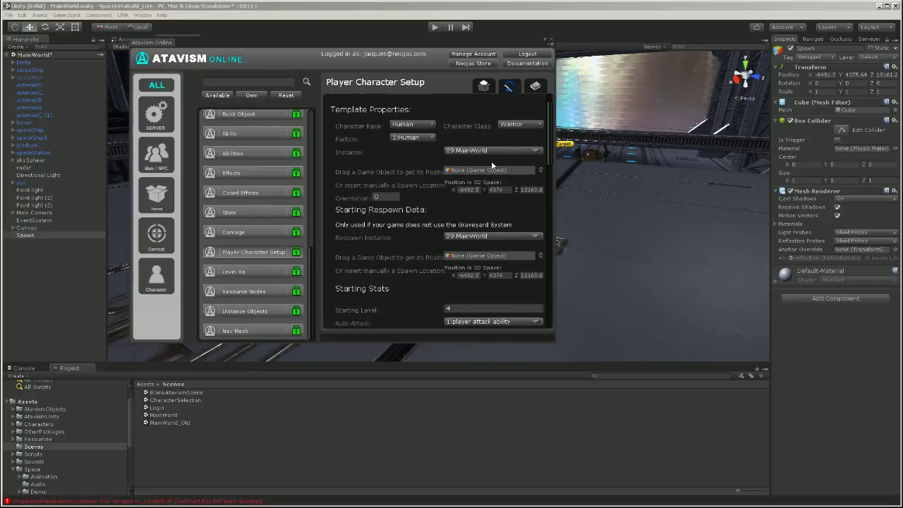
pyautogui.click(79, 237)
pyautogui.moveTo(80, 243); pyautogui.dragTo(497, 171)
pyautogui.scroll(-4, 507, 208)
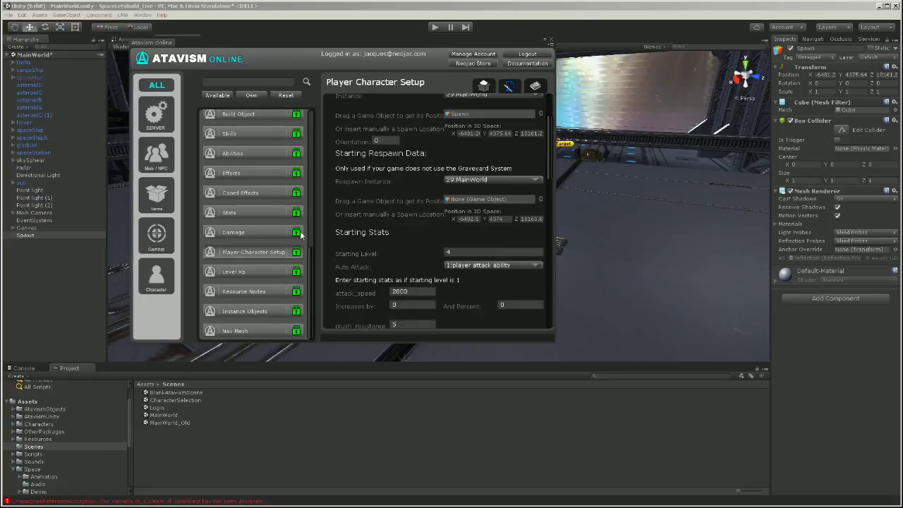
# Step: Assign the Spawn cube as the Game Object for the template's starting respawn position and save the data
pyautogui.moveTo(26, 236); pyautogui.dragTo(488, 201)
pyautogui.scroll(-10, 482, 275)
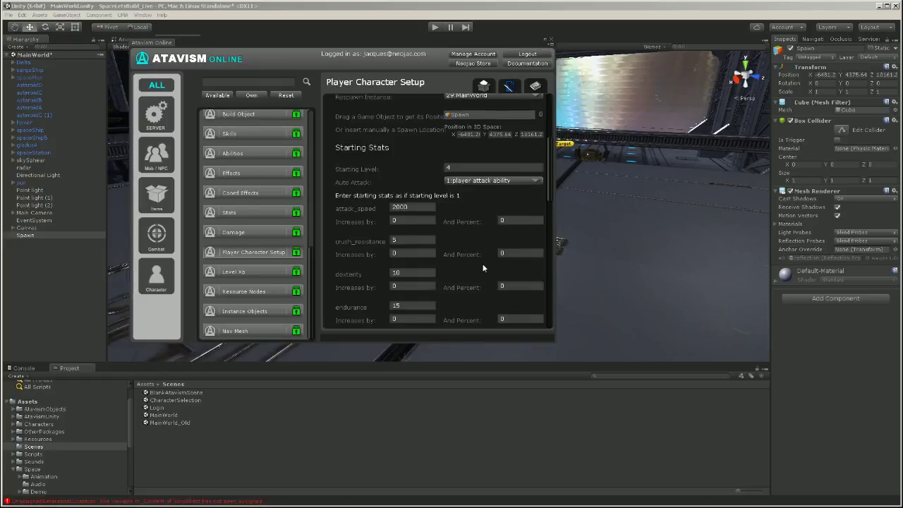
pyautogui.scroll(-6, 474, 294)
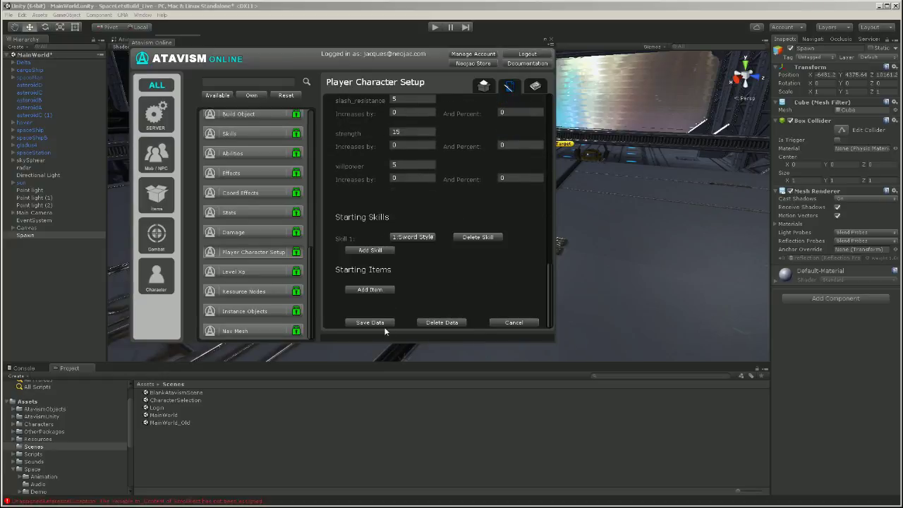
pyautogui.click(379, 322)
pyautogui.scroll(5, 478, 288)
pyautogui.scroll(8, 478, 288)
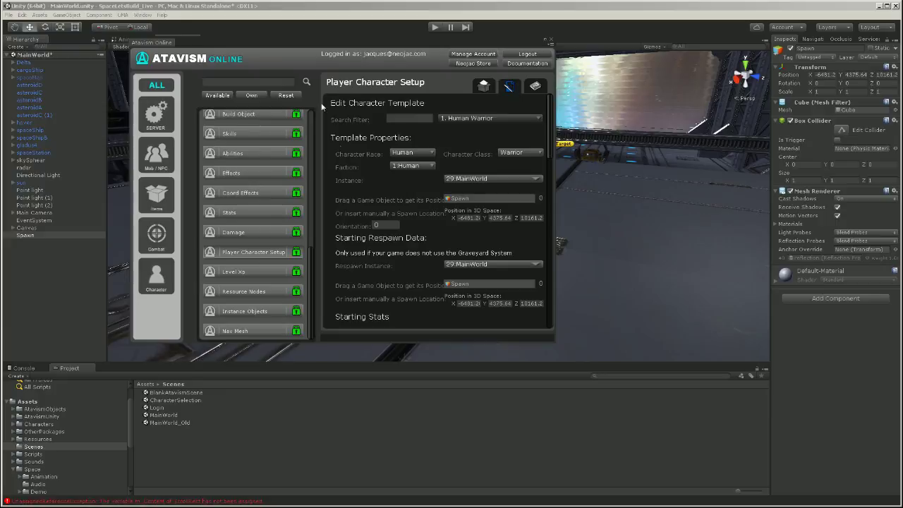
# Step: Close the Atavism Online editor, then deactivate the Spawn cube and save the MainWorld scene
pyautogui.moveTo(406, 43); pyautogui.dragTo(0, 72)
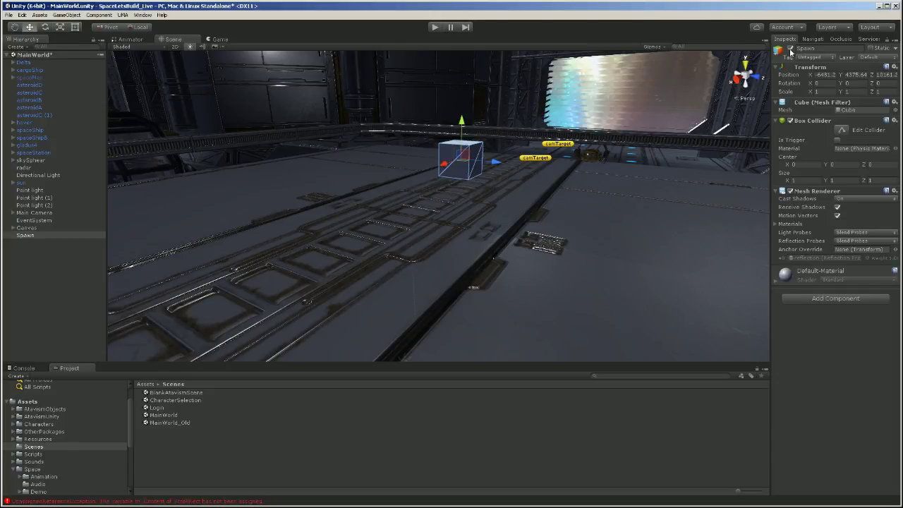
pyautogui.click(67, 235)
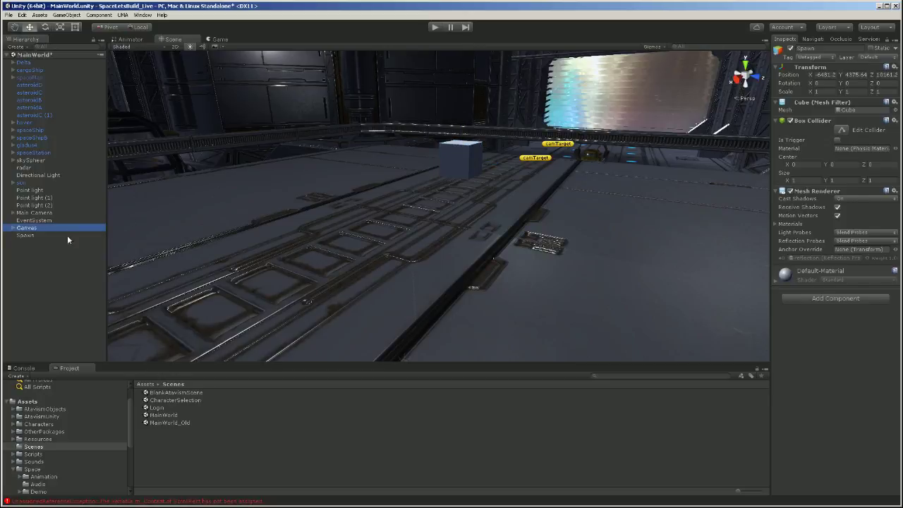
pyautogui.click(790, 48)
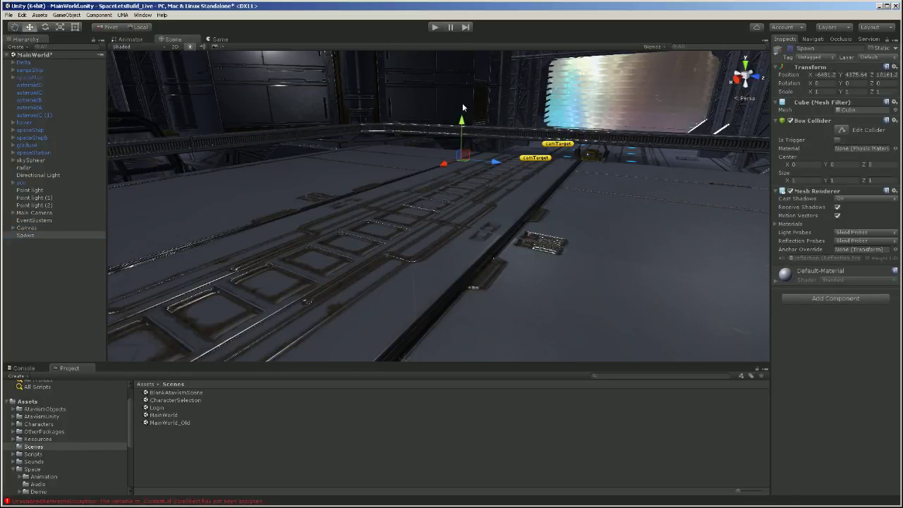
pyautogui.click(12, 16)
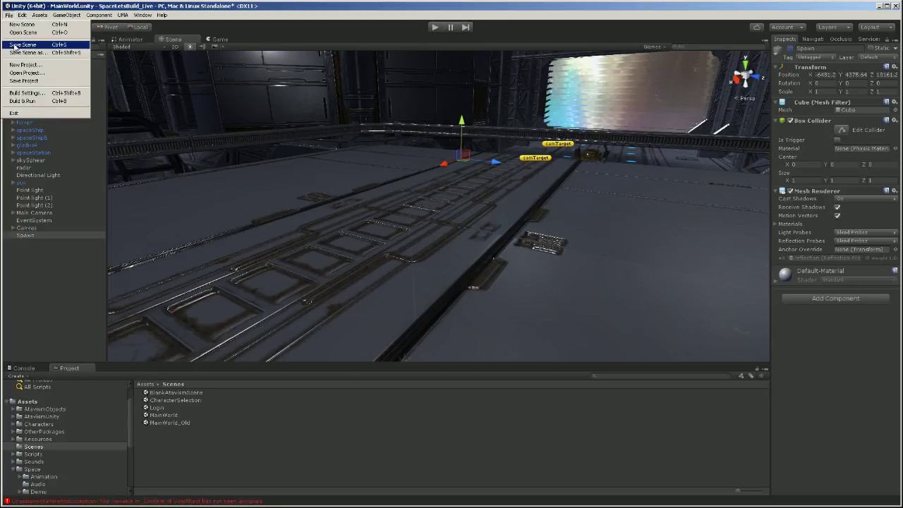
pyautogui.click(13, 44)
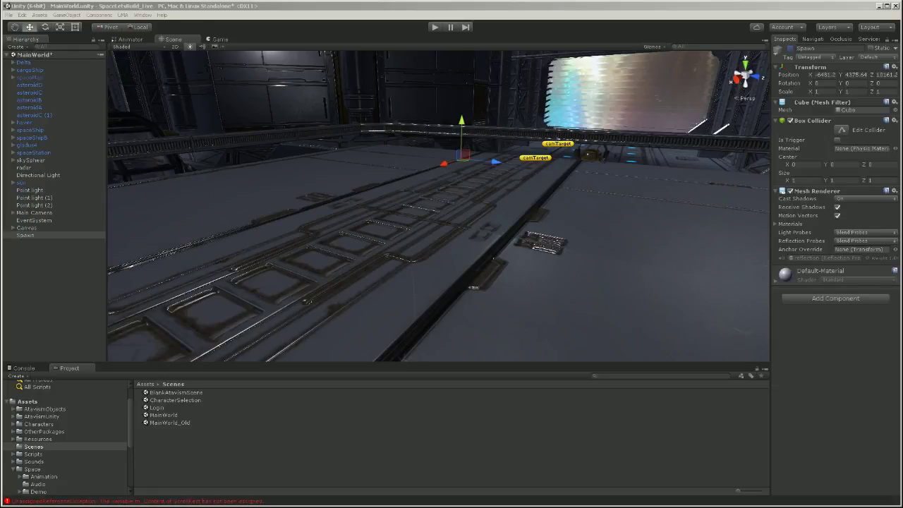
# Step: Open the Login scene from the Scenes folder, saving the modified MainWorld scene
pyautogui.click(160, 409)
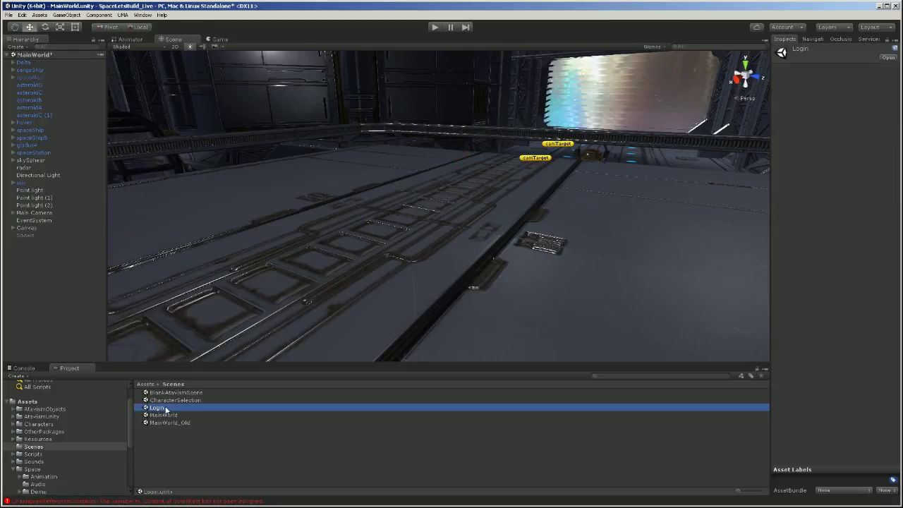
pyautogui.doubleClick(161, 409)
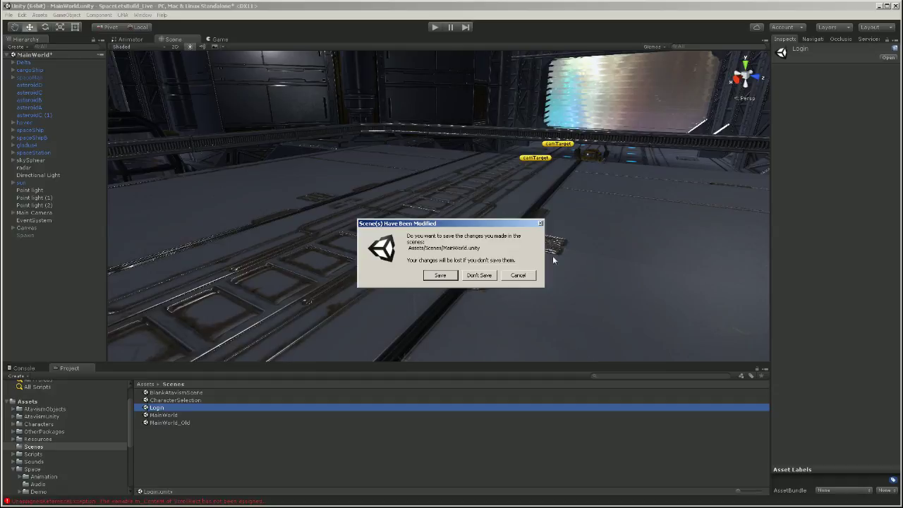
pyautogui.click(439, 275)
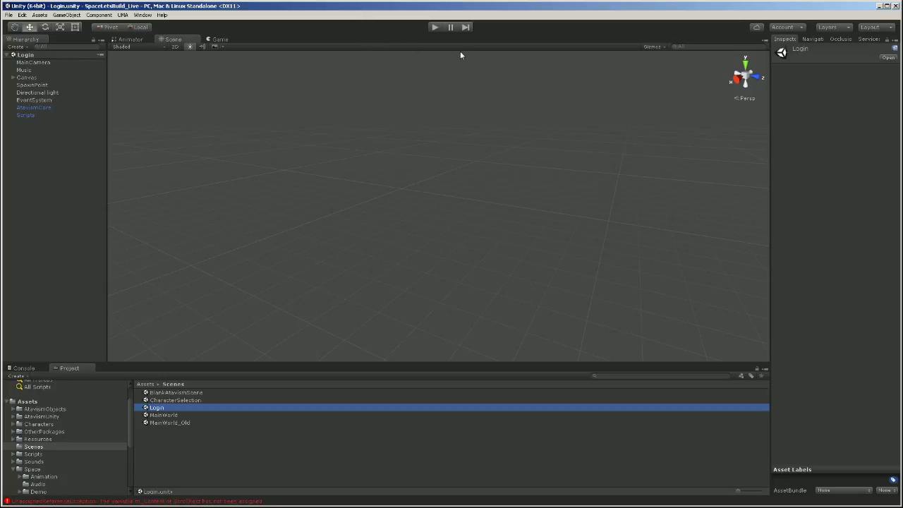
# Step: Play the Login scene, log in with the account username and password, and stop the game at character creation
pyautogui.click(435, 27)
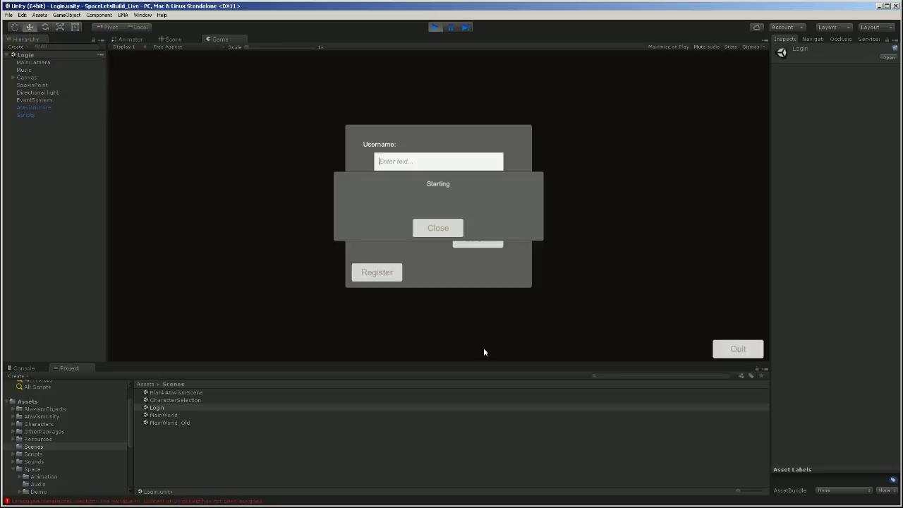
pyautogui.click(445, 228)
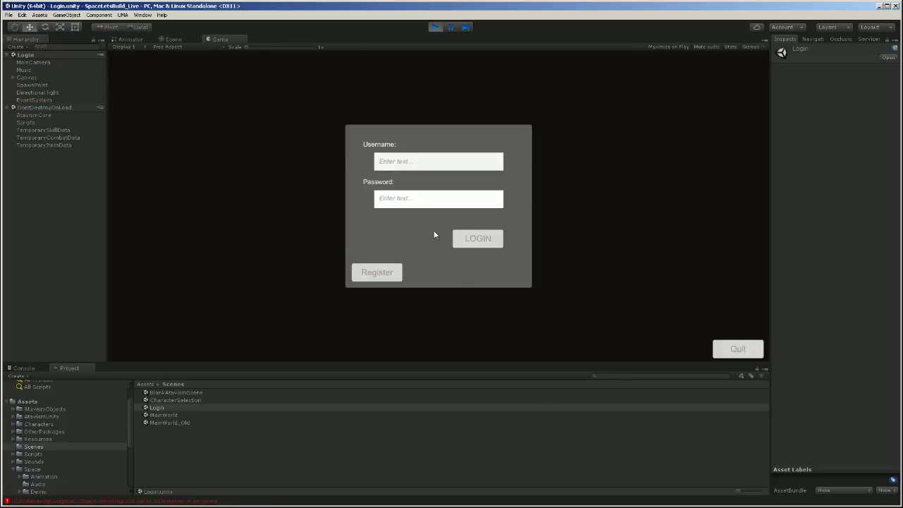
pyautogui.write('neojac')
pyautogui.click(403, 199)
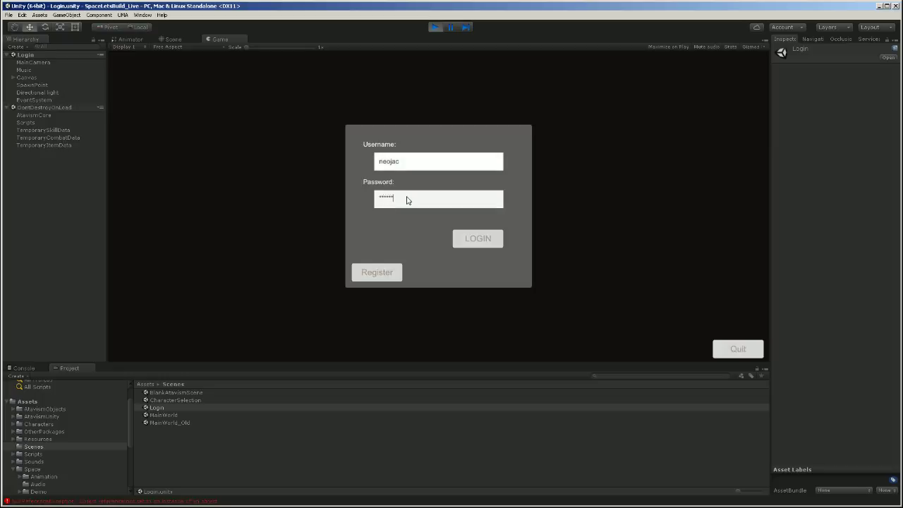
pyautogui.click(492, 240)
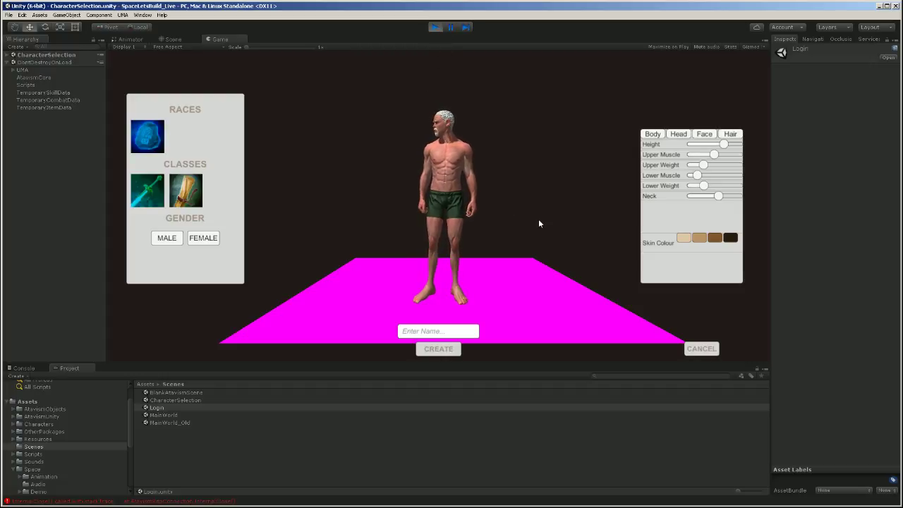
pyautogui.click(434, 27)
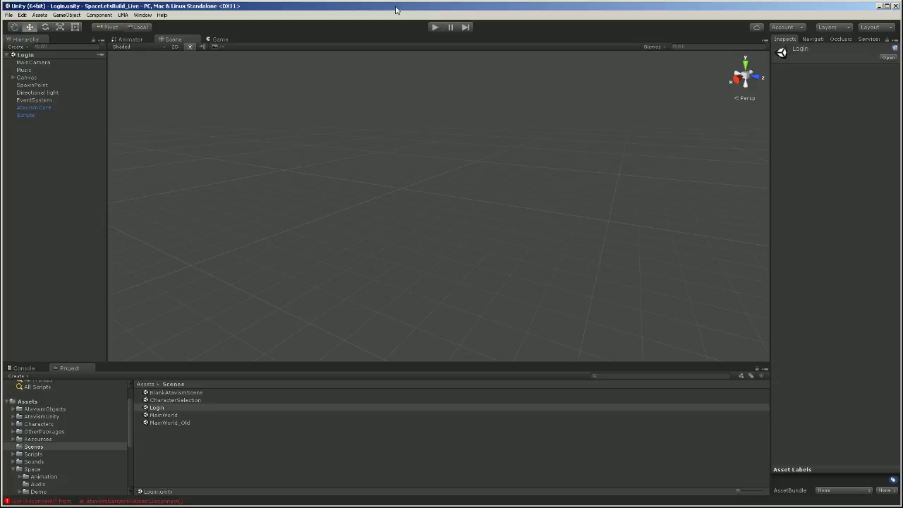
# Step: Restart and stop the game, clear the Console messages and return to the project assets
pyautogui.click(435, 28)
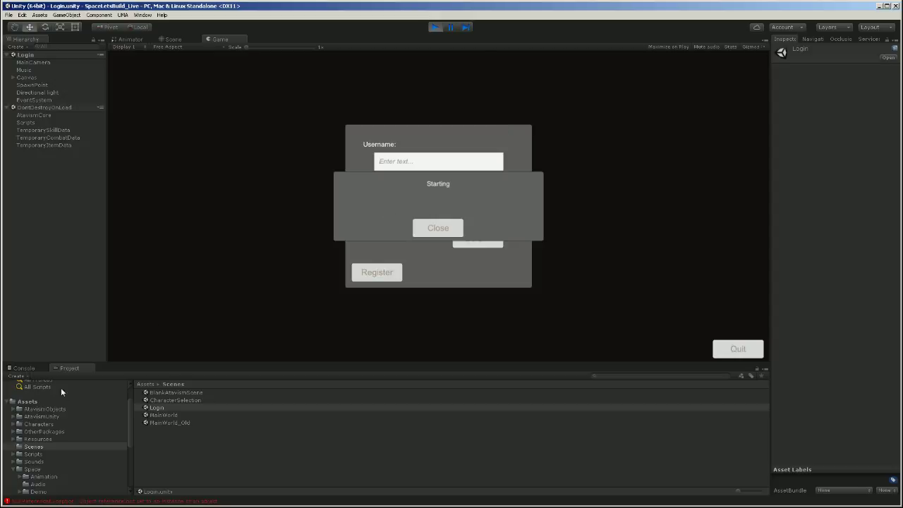
pyautogui.click(437, 26)
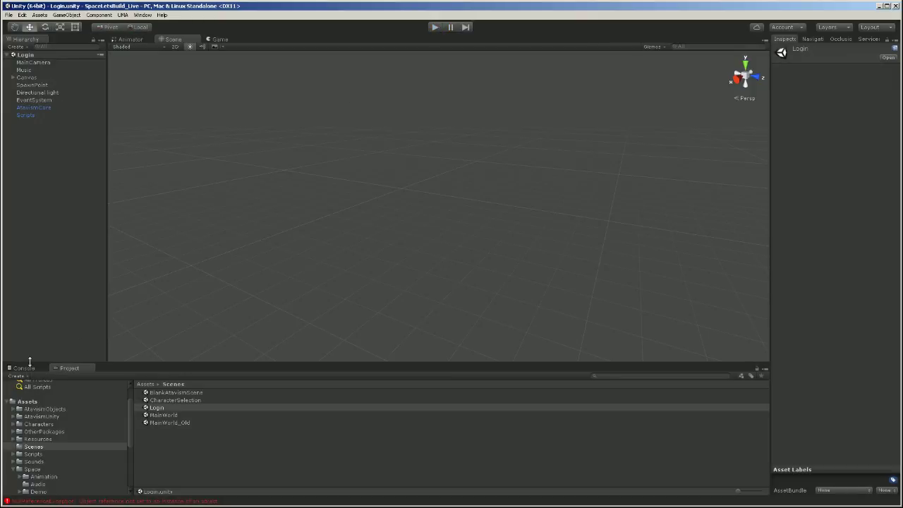
pyautogui.click(31, 367)
pyautogui.click(14, 375)
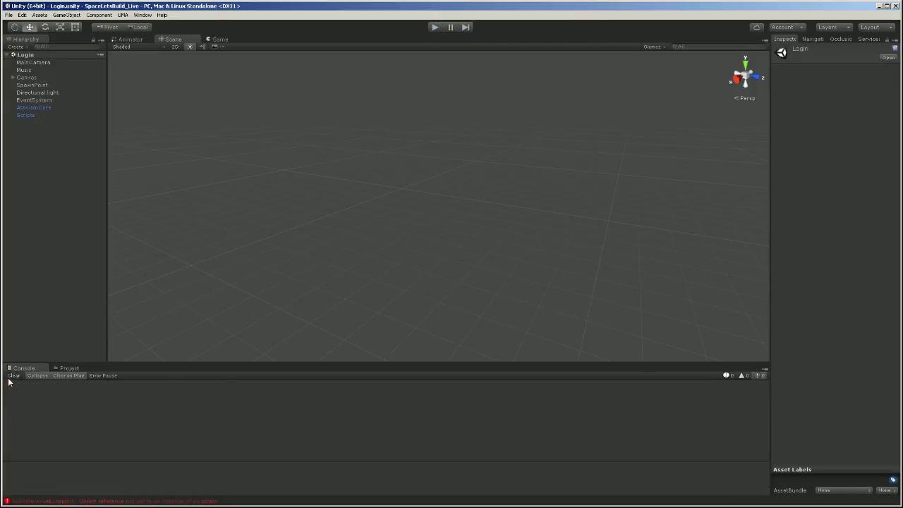
pyautogui.click(69, 367)
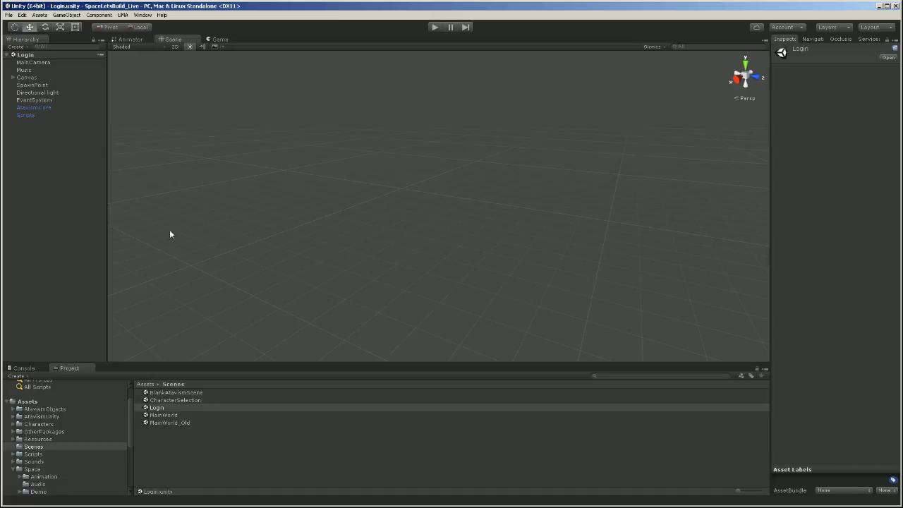
# Step: Check which scenes are enabled in the build settings
pyautogui.click(9, 15)
pyautogui.click(29, 93)
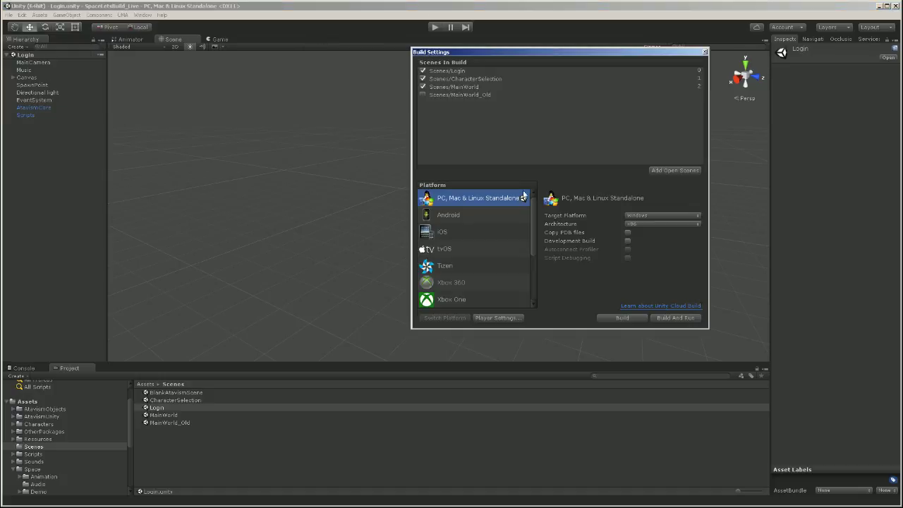
pyautogui.click(705, 52)
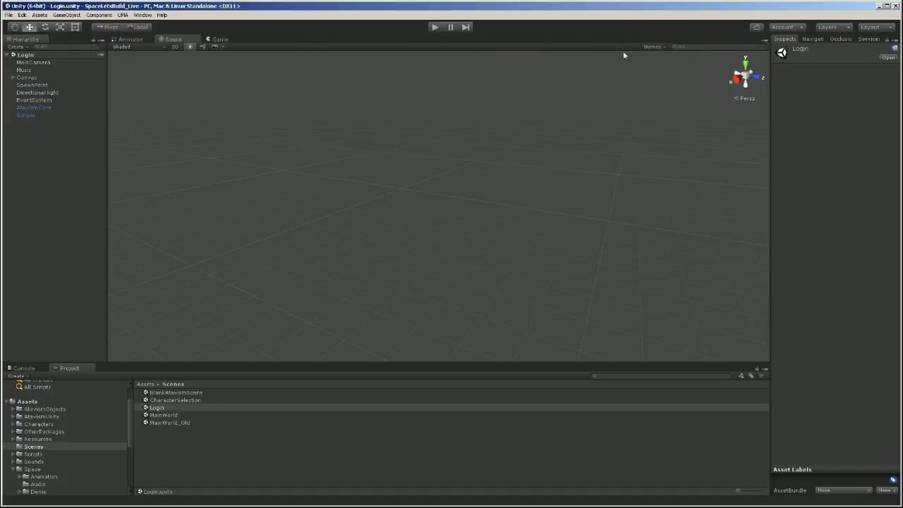
# Step: Play the Login scene, dismiss the Starting dialog and inspect the details of the Console error
pyautogui.click(435, 27)
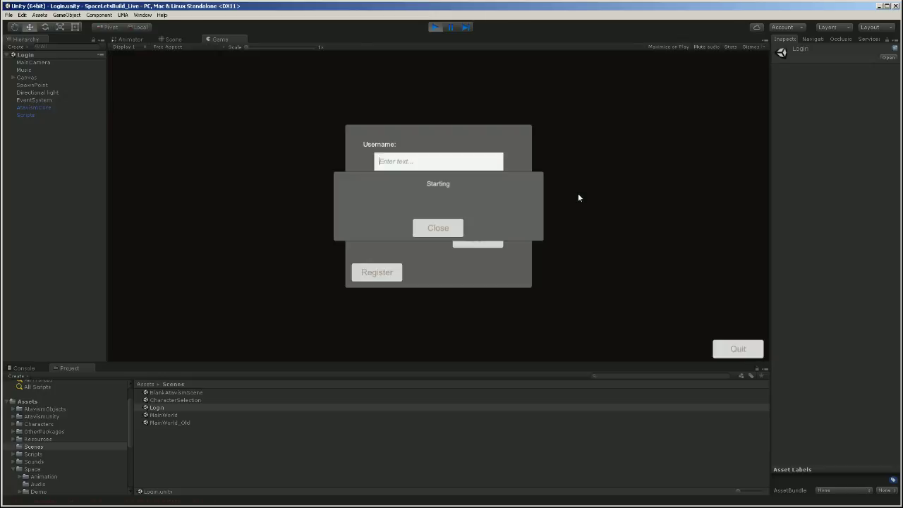
pyautogui.click(437, 228)
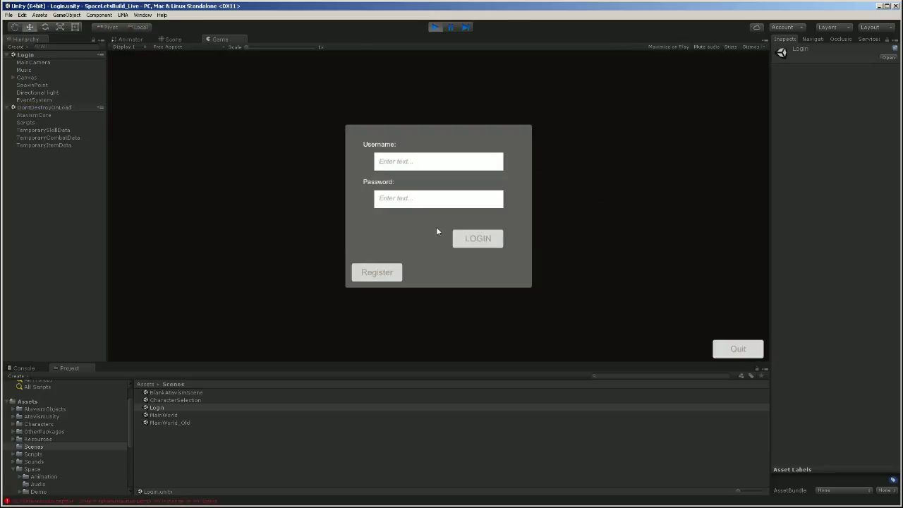
pyautogui.click(421, 166)
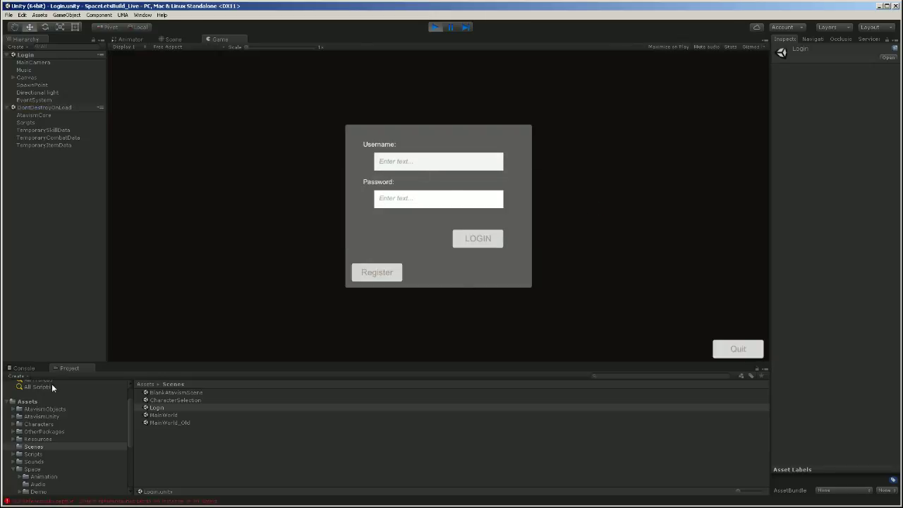
pyautogui.click(30, 369)
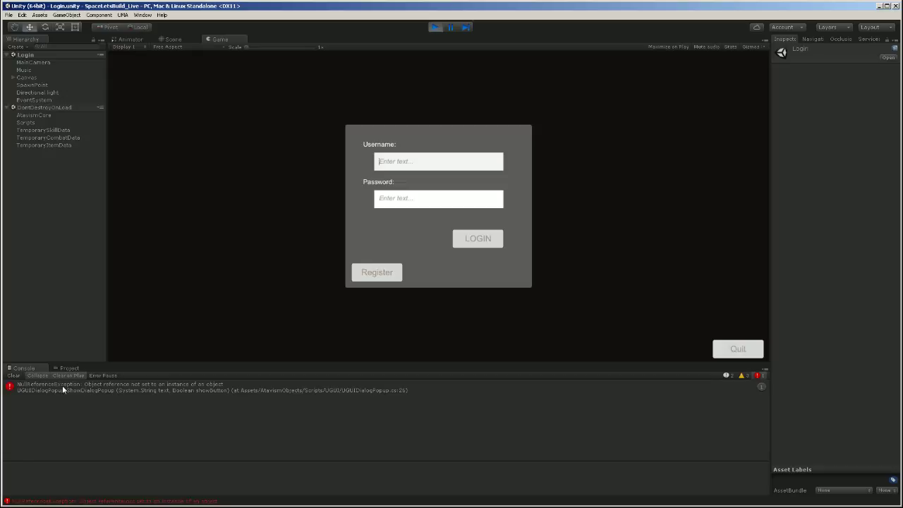
pyautogui.click(77, 387)
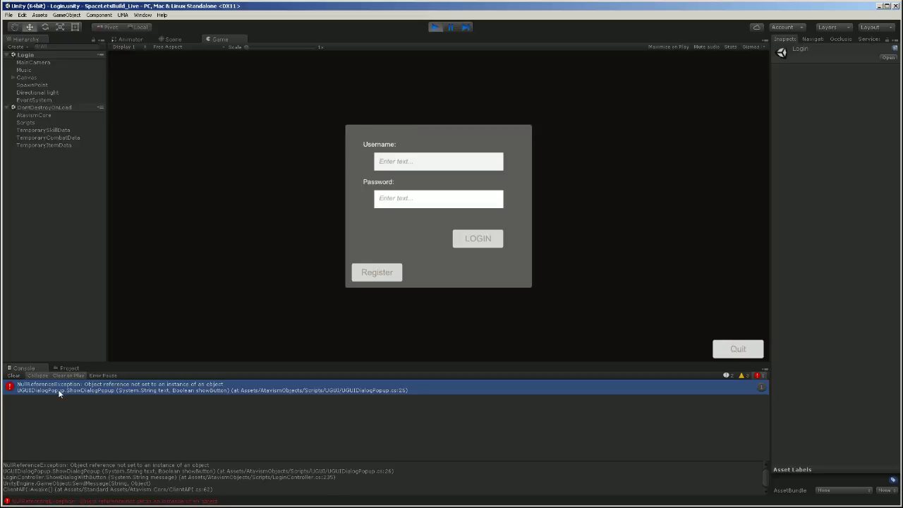
# Step: Log in to the running game with the account username and password, re-entering the mistyped password
pyautogui.click(69, 368)
pyautogui.write('neojac')
pyautogui.click(386, 203)
pyautogui.write('***')
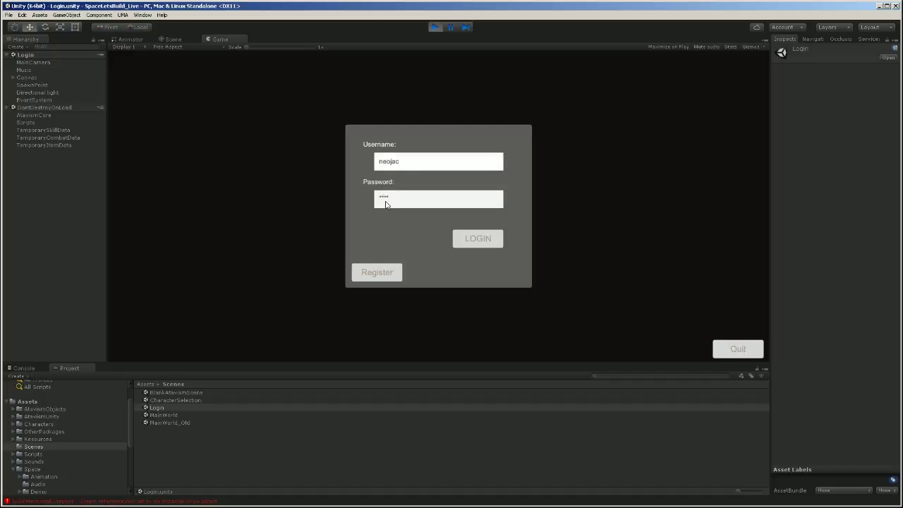
pyautogui.press('BackSpace')
pyautogui.press('BackSpace')
pyautogui.press('BackSpace')
pyautogui.press('BackSpace')
pyautogui.write('1**')
pyautogui.click(489, 241)
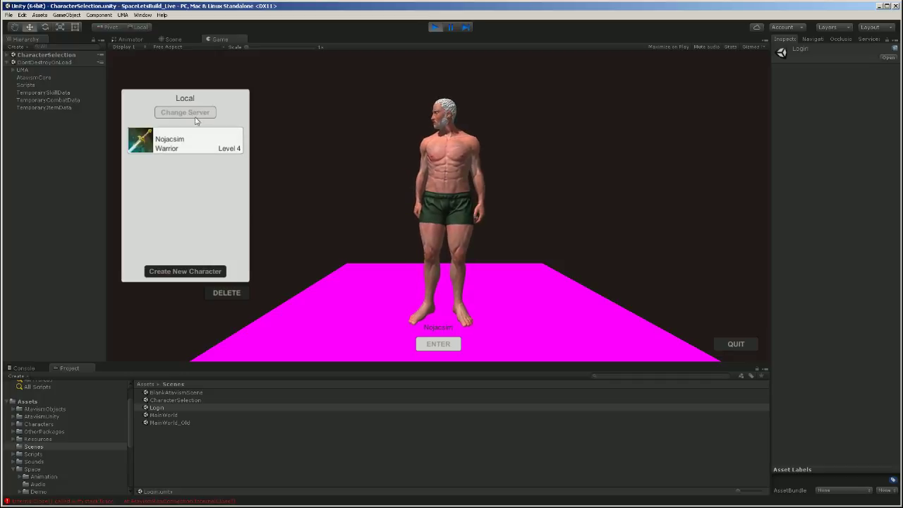
# Step: Delete the existing level 4 Warrior character from the Local server's character list and confirm the deletion
pyautogui.click(220, 291)
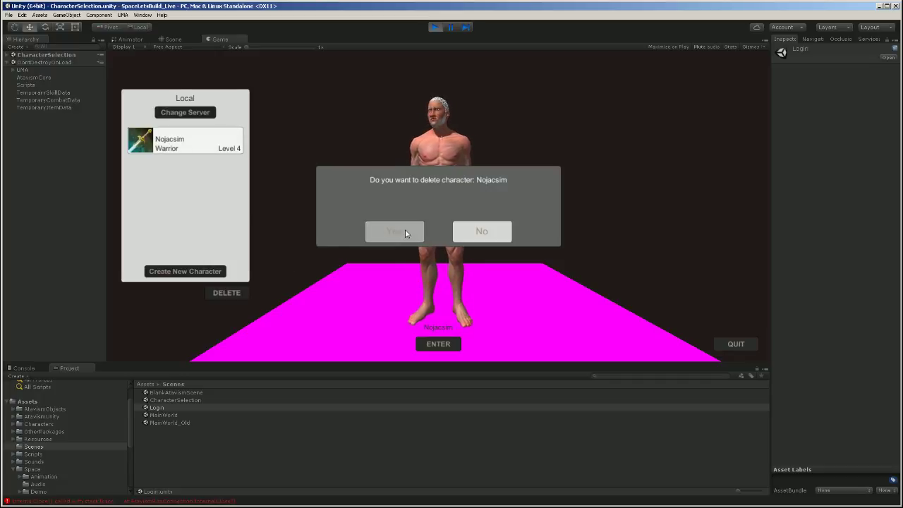
pyautogui.click(408, 232)
# Step: Choose the male gender for the new character and increase its Height and Upper Muscle
pyautogui.click(166, 240)
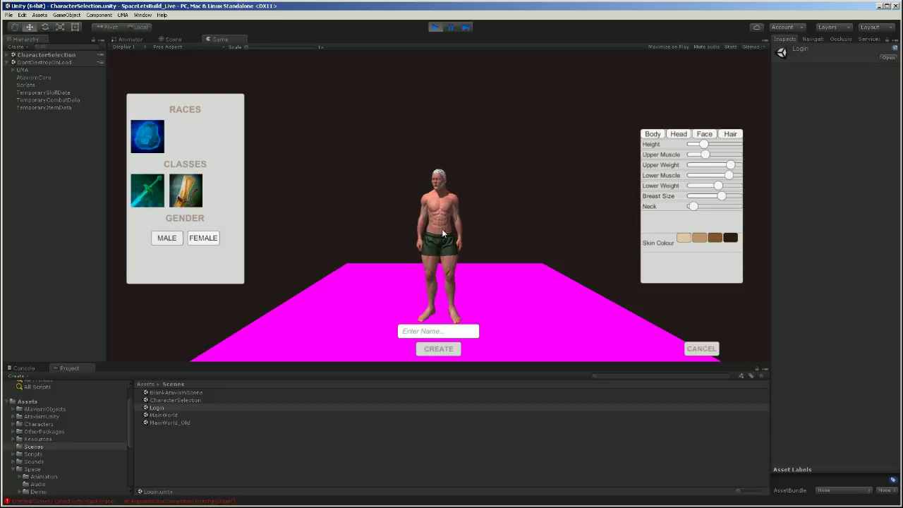
pyautogui.moveTo(703, 144); pyautogui.dragTo(723, 149)
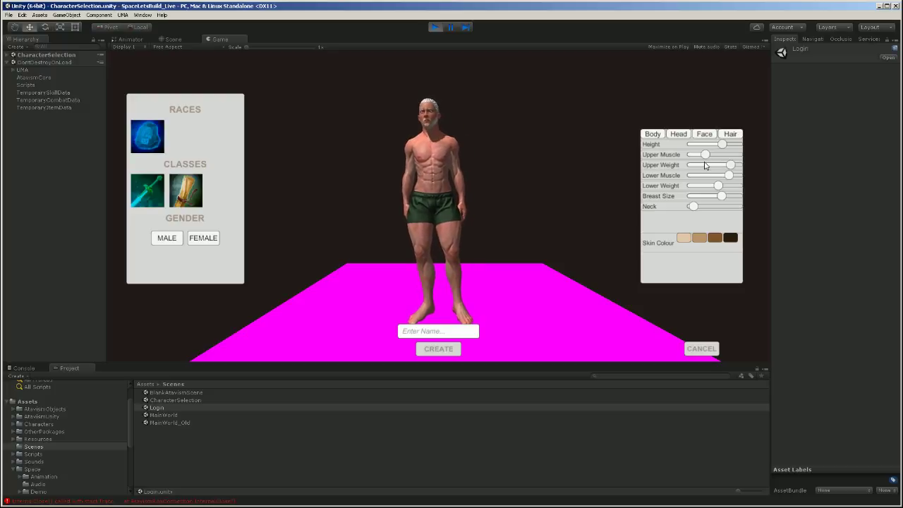
pyautogui.moveTo(705, 155); pyautogui.dragTo(724, 158)
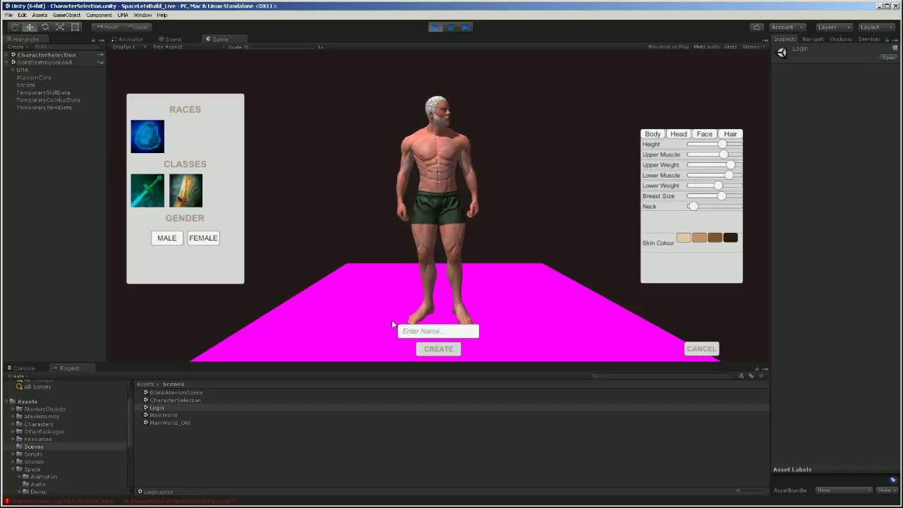
# Step: Enter the new character's name and create the character to load into the MainWorld
pyautogui.write('Jack')
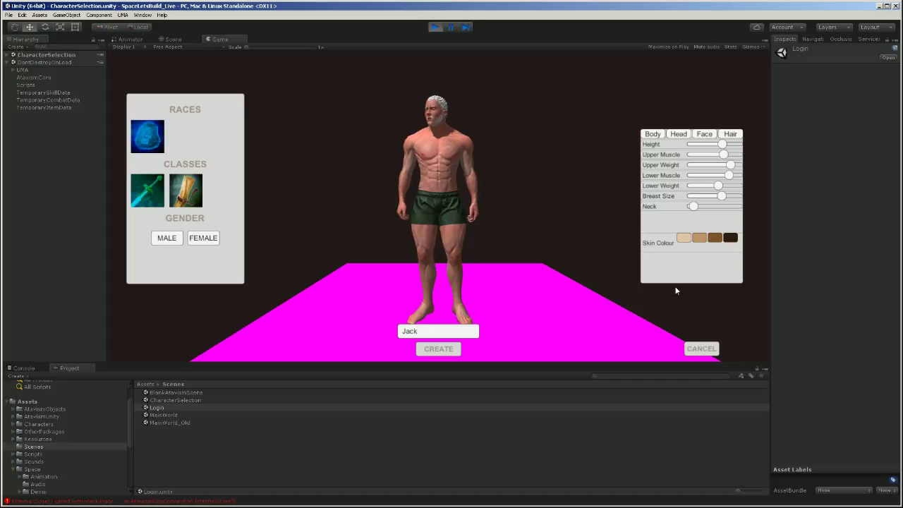
pyautogui.click(439, 352)
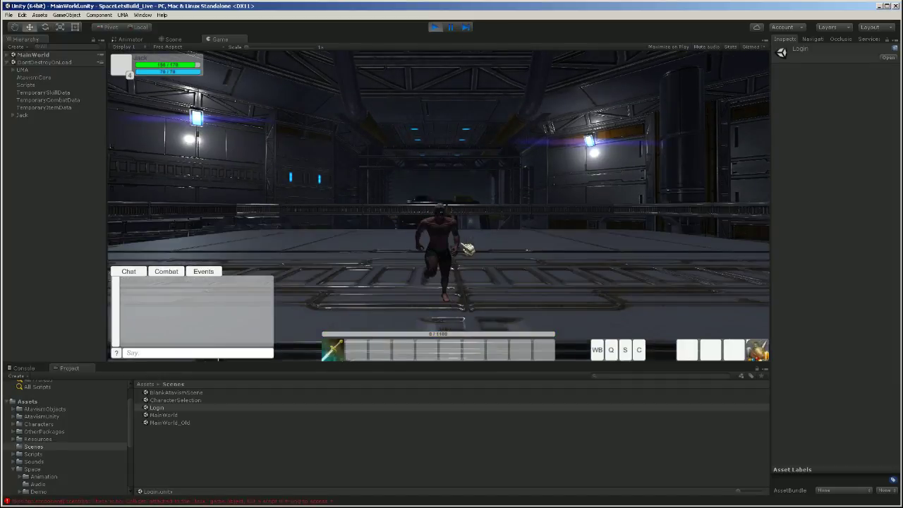
# Step: Run the character from the spawn platform down onto the hangar floor, turning the camera to check movement and surroundings
pyautogui.press('w')
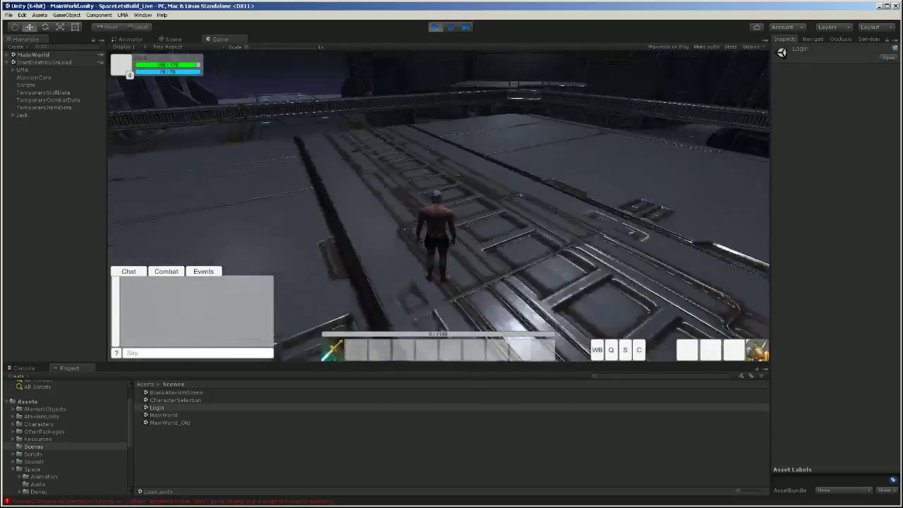
pyautogui.moveTo(449, 205); pyautogui.dragTo(301, 205, button='right')
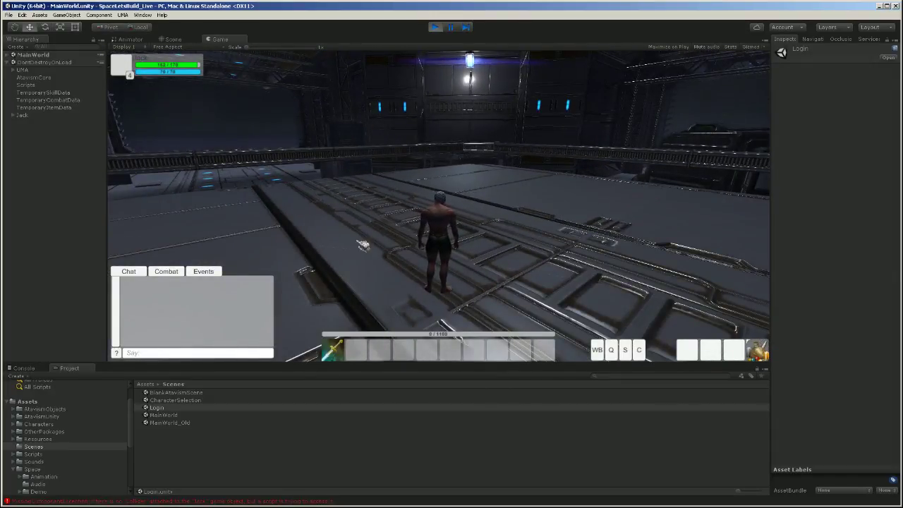
pyautogui.moveTo(566, 220); pyautogui.dragTo(483, 275, button='right')
pyautogui.press('w')
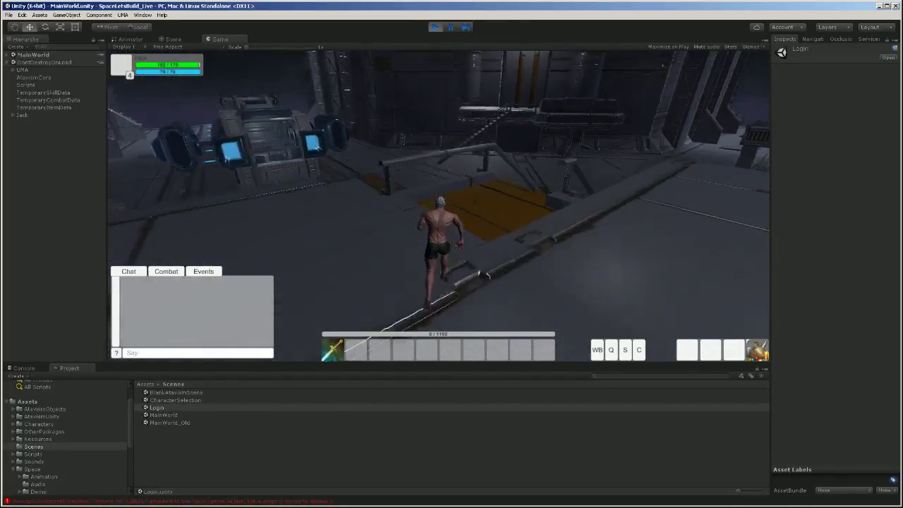
pyautogui.moveTo(584, 290); pyautogui.dragTo(211, 197, button='right')
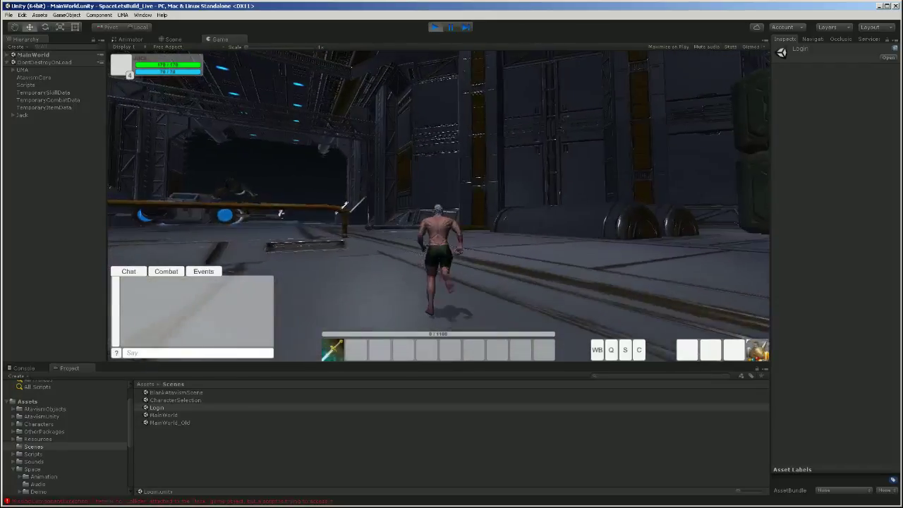
pyautogui.moveTo(198, 252); pyautogui.dragTo(196, 268, button='right')
pyautogui.press('a')
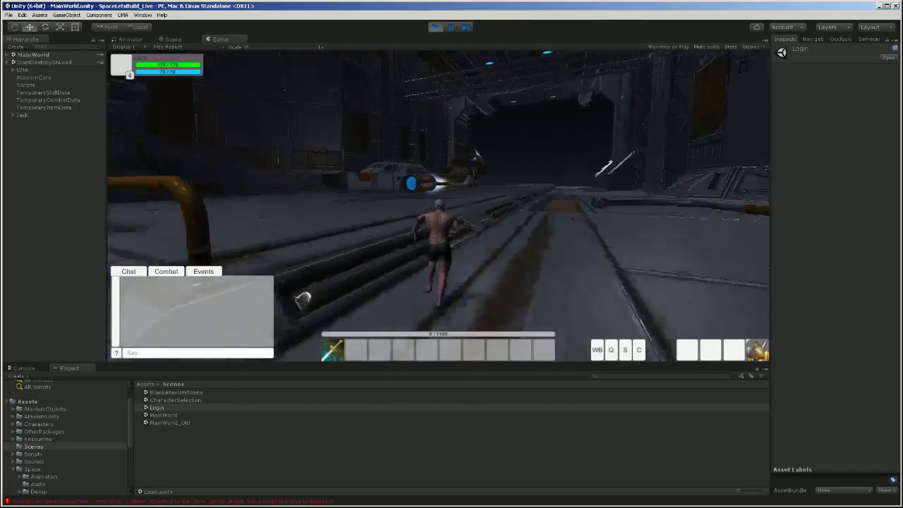
pyautogui.press('w')
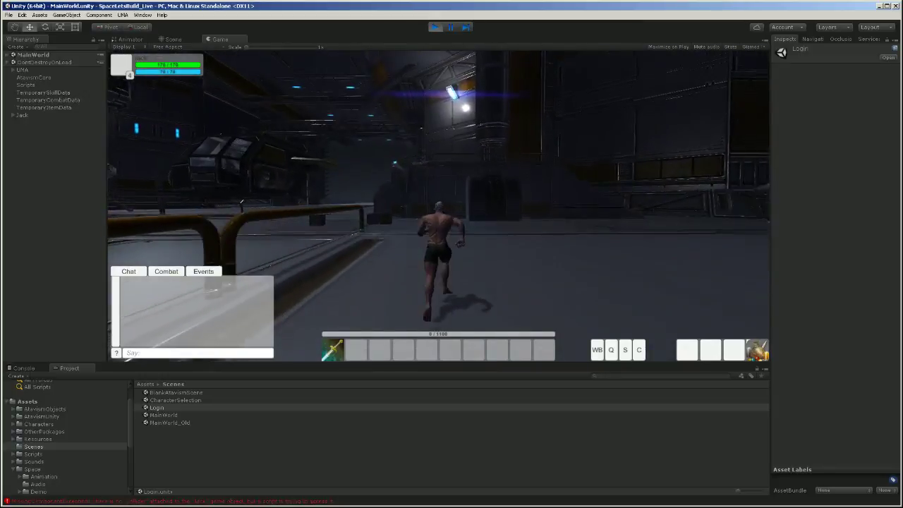
pyautogui.moveTo(441, 201); pyautogui.dragTo(434, 220, button='right')
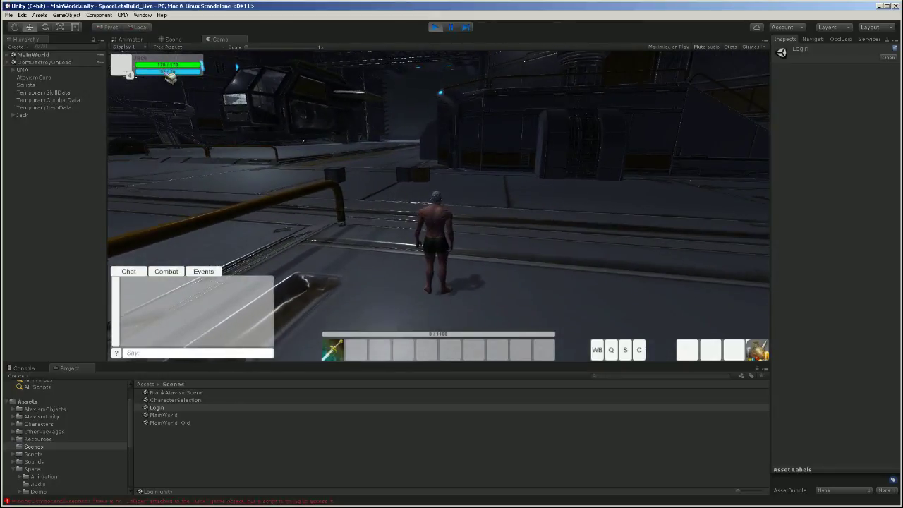
# Step: Open and close the in-game character stats, Skills and Q windows in turn to check that they work
pyautogui.click(639, 351)
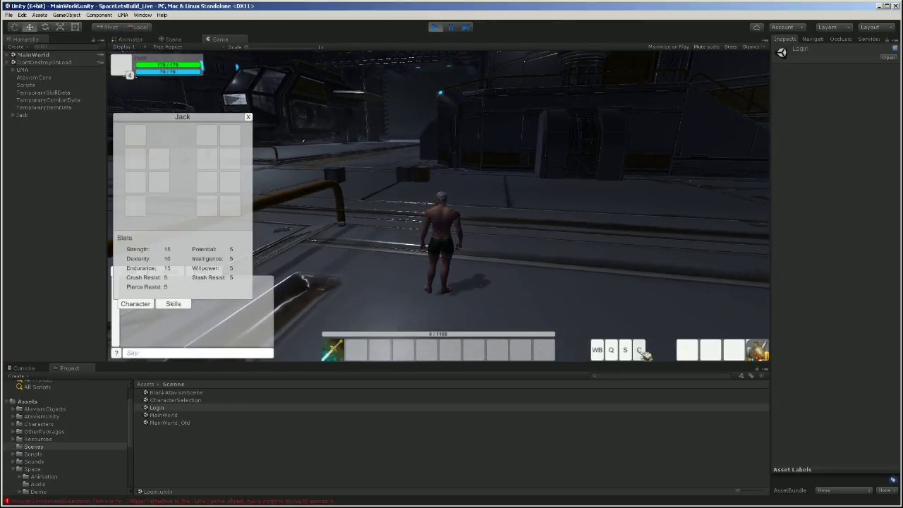
pyautogui.click(639, 350)
pyautogui.click(626, 351)
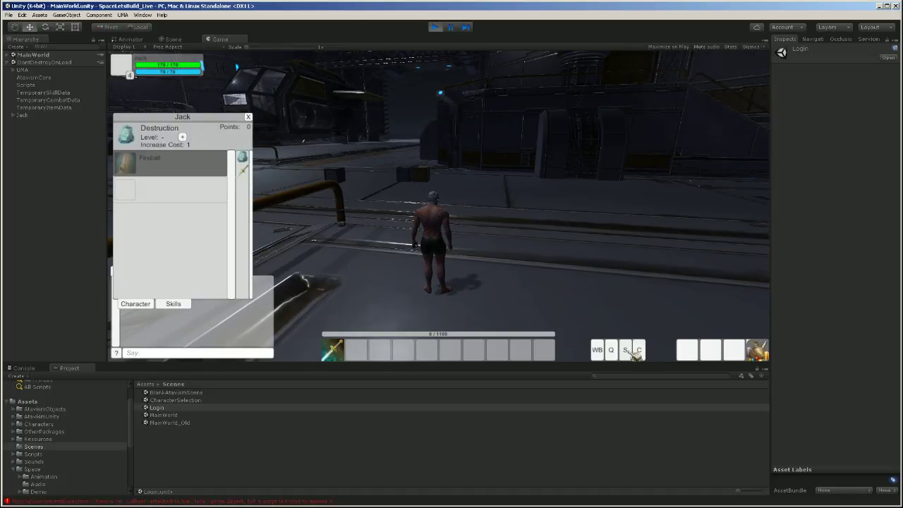
pyautogui.click(630, 351)
pyautogui.click(614, 351)
pyautogui.click(617, 351)
# Step: Run the character along the hangar floor to the yellow railings beneath the docked ship and turn back toward the crates
pyautogui.moveTo(515, 106); pyautogui.dragTo(510, 150, button='right')
pyautogui.press('w')
pyautogui.press('w')
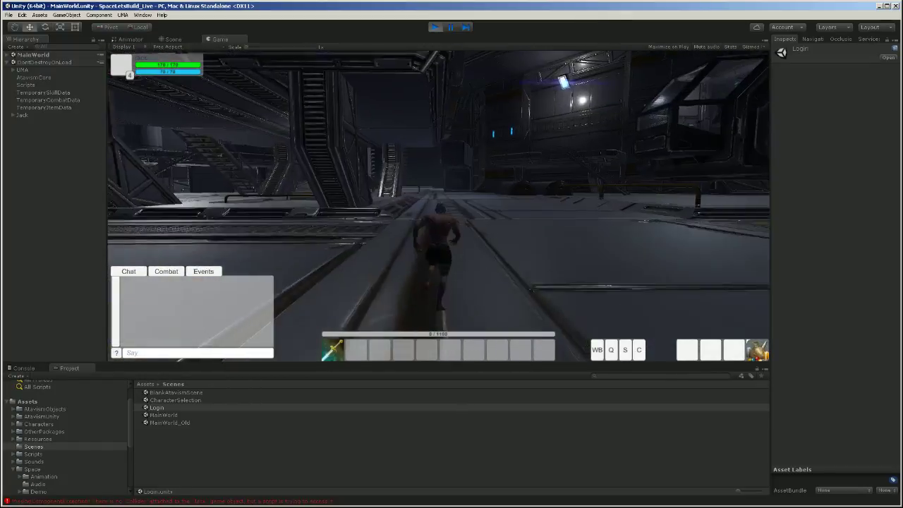
pyautogui.press('w')
pyautogui.press('d')
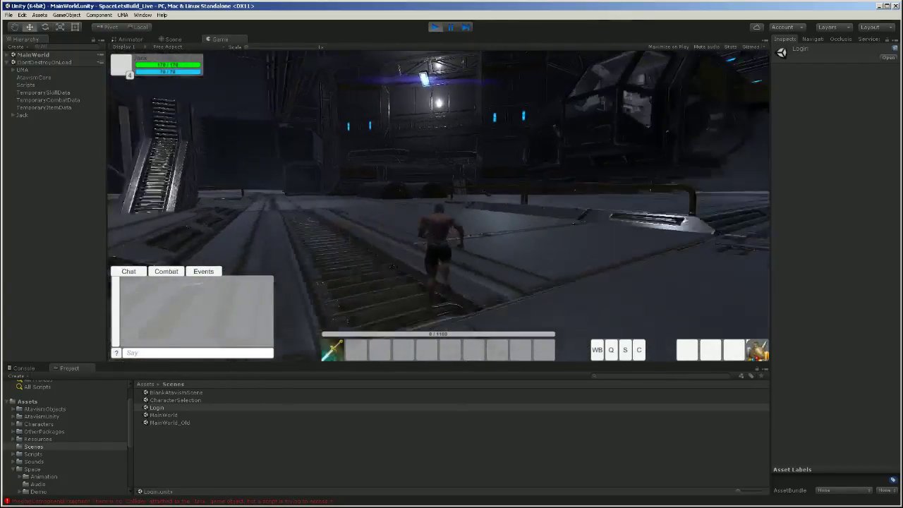
pyautogui.press('w')
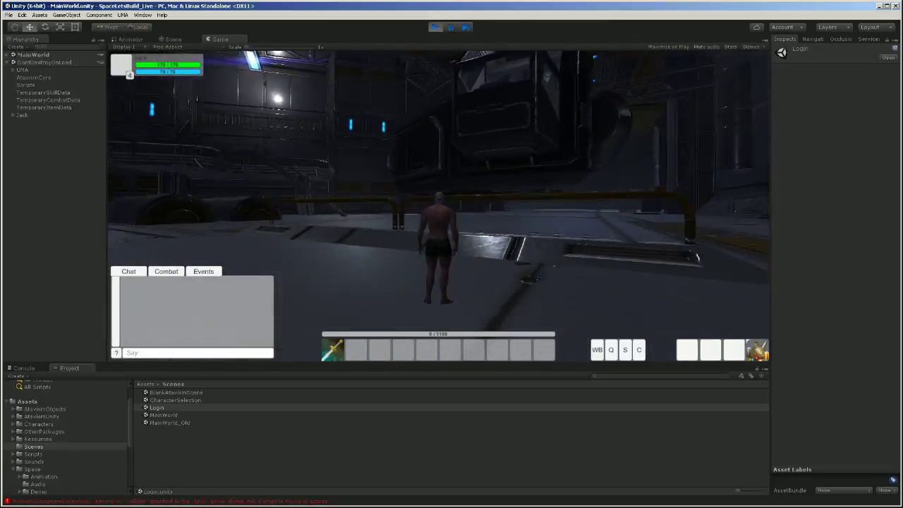
pyautogui.press('d')
pyautogui.press('d')
pyautogui.press('w')
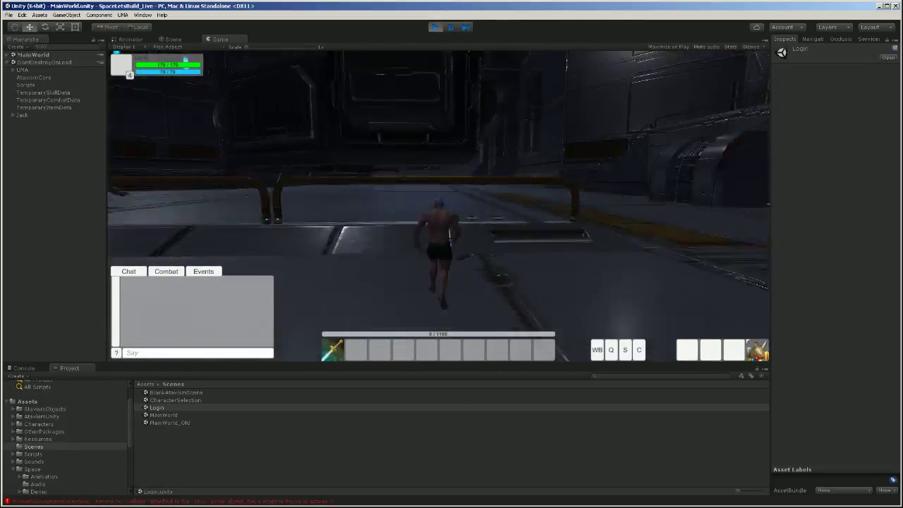
pyautogui.press('w')
pyautogui.press('d')
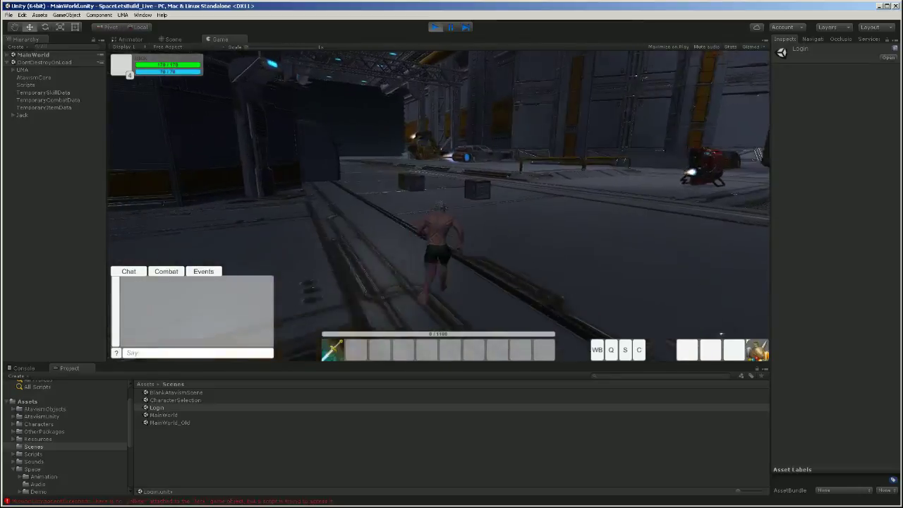
# Step: Run the character up to the red hovering vehicle, on past the staircase supports and back toward the hangar exit
pyautogui.press('w')
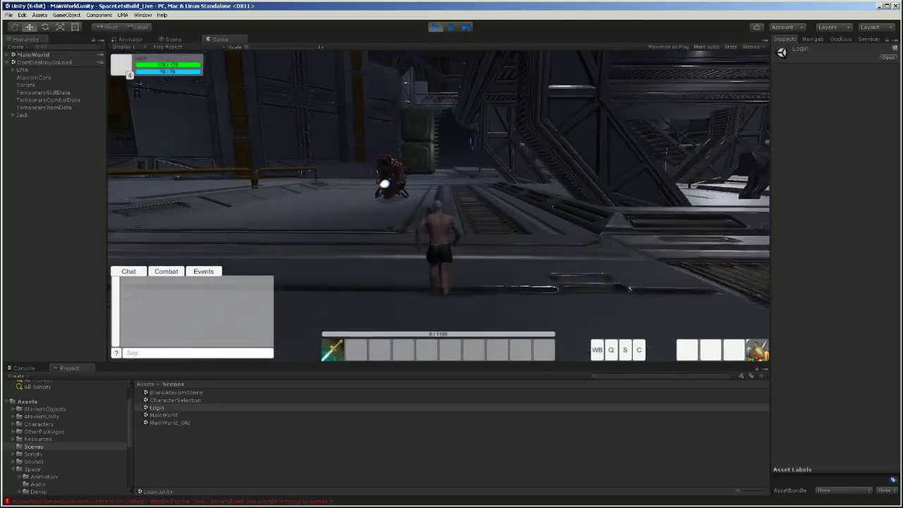
pyautogui.press('w')
pyautogui.press('a')
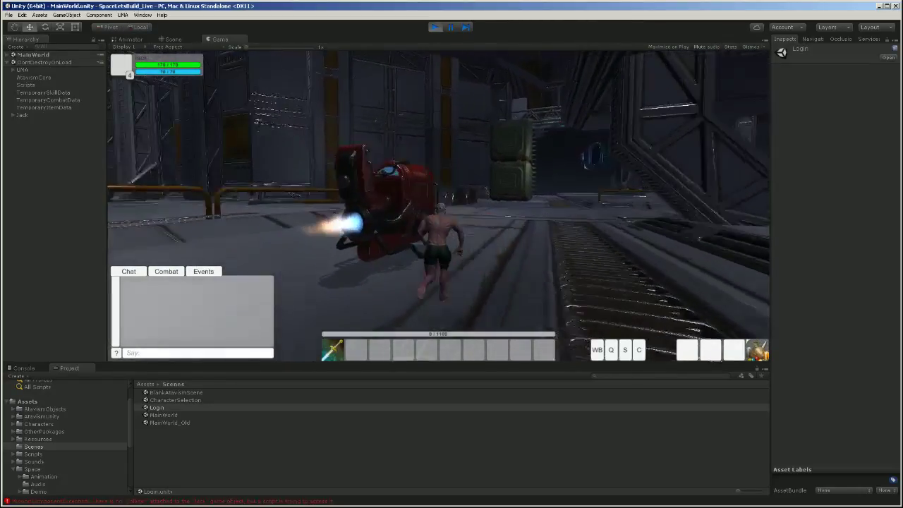
pyautogui.press('d')
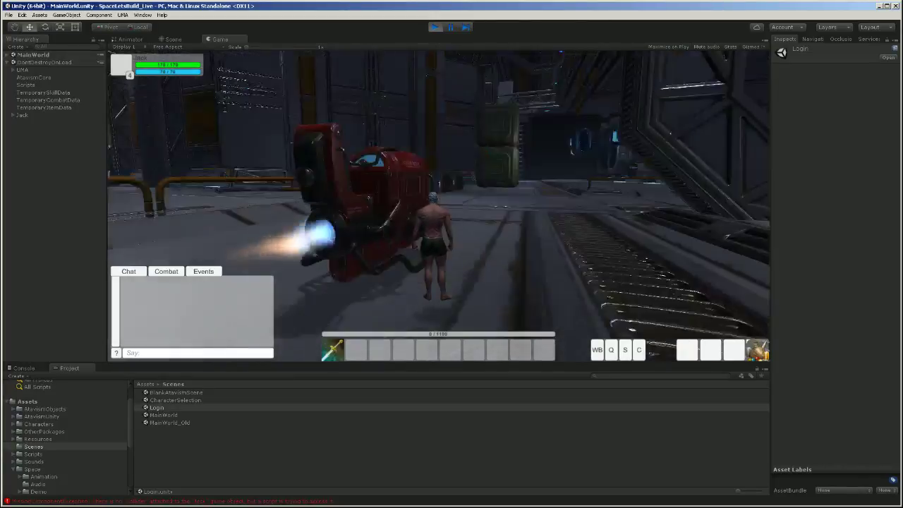
pyautogui.press('w')
pyautogui.press('w')
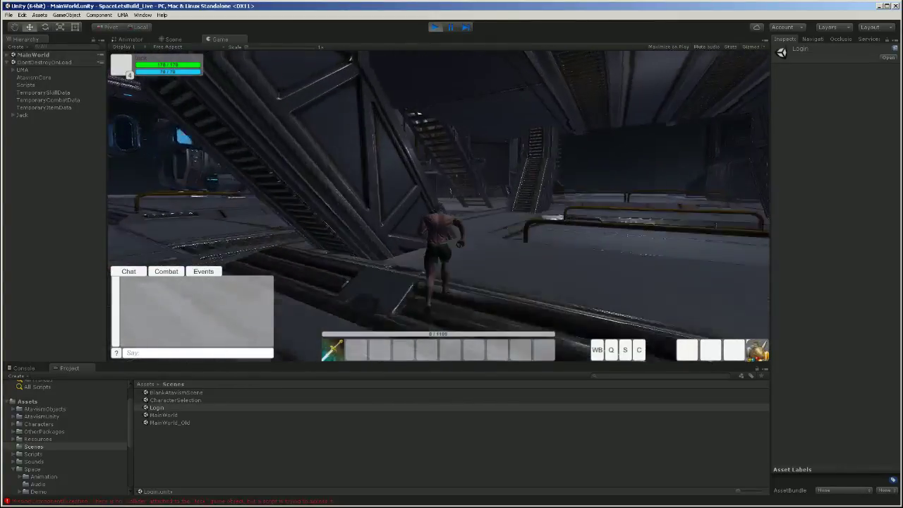
pyautogui.press('w')
pyautogui.press('a')
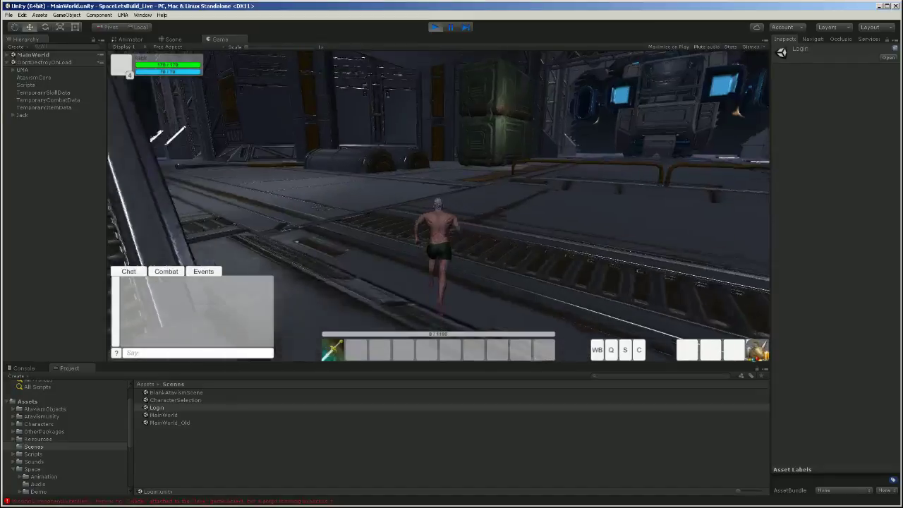
pyautogui.press('w')
pyautogui.press('a')
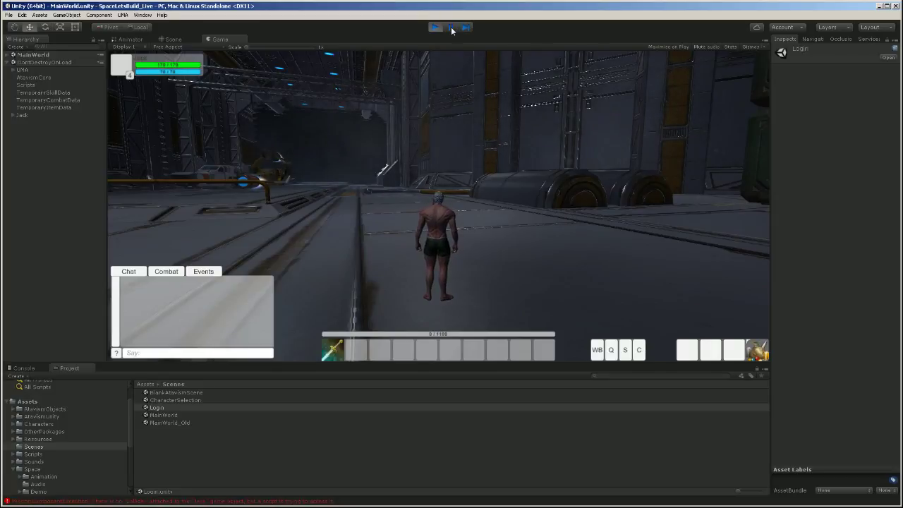
# Step: Examine the station platform in the Scene view while the game keeps running
pyautogui.click(173, 40)
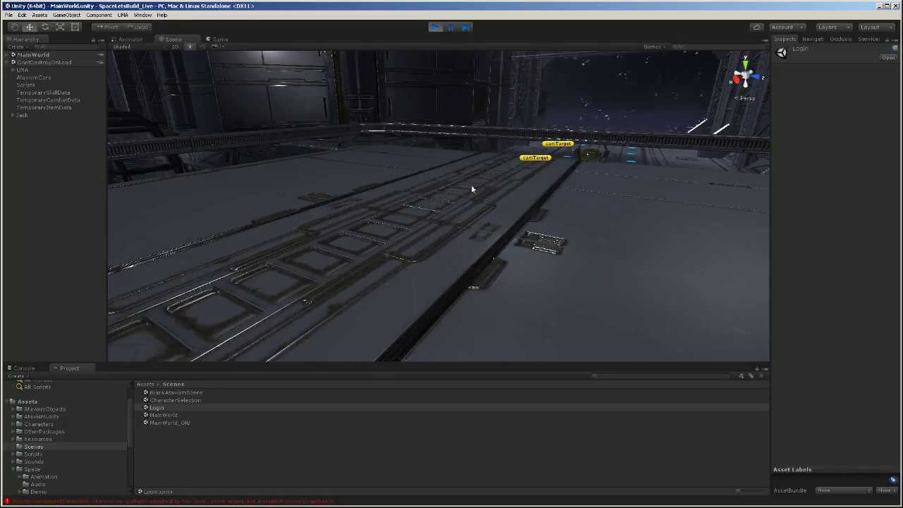
pyautogui.moveTo(472, 186); pyautogui.dragTo(146, 216, button='right')
pyautogui.scroll(-7, 399, 220)
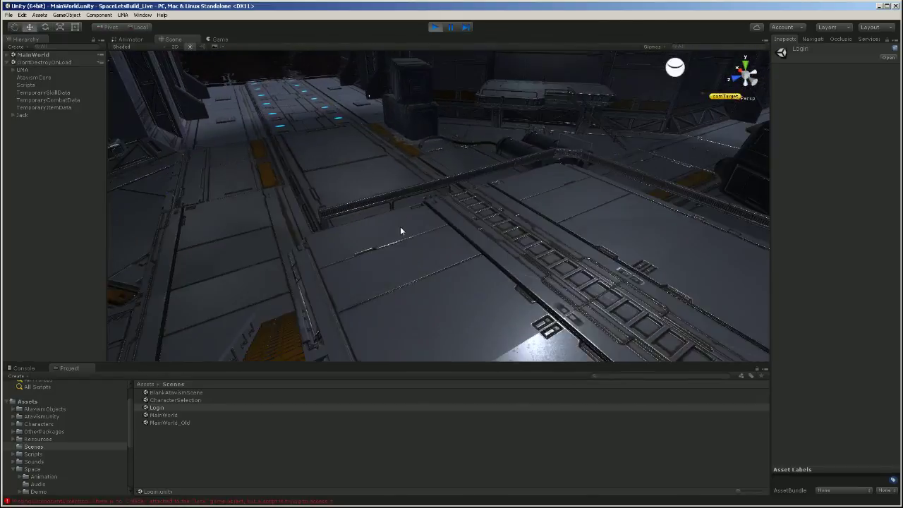
# Step: Place the spaceMan model from the Space models folder beside the player character in the running scene
pyautogui.scroll(-5, 400, 230)
pyautogui.moveTo(491, 270); pyautogui.dragTo(347, 120, button='middle')
pyautogui.moveTo(402, 173); pyautogui.dragTo(600, 171, button='middle')
pyautogui.scroll(2, 463, 183)
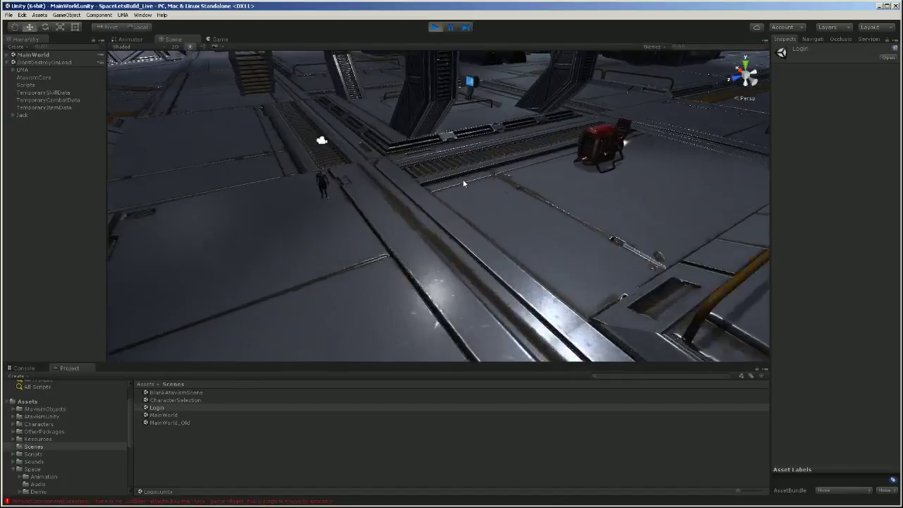
pyautogui.scroll(2, 463, 183)
pyautogui.click(35, 470)
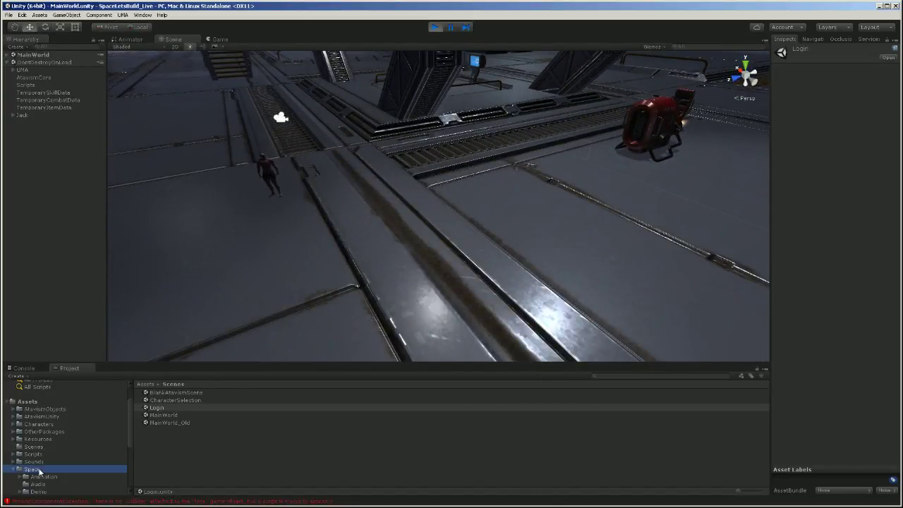
pyautogui.scroll(-3, 48, 463)
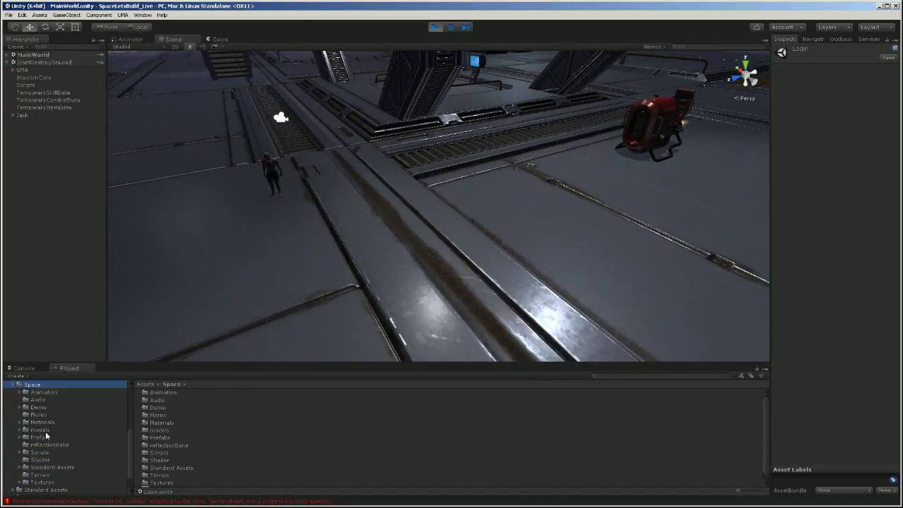
pyautogui.click(44, 430)
pyautogui.scroll(-3, 164, 447)
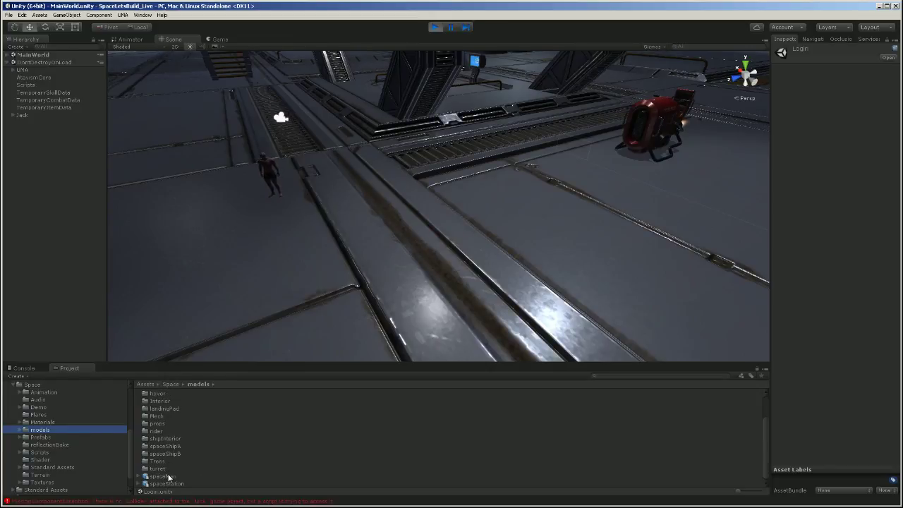
pyautogui.moveTo(166, 479); pyautogui.dragTo(315, 204)
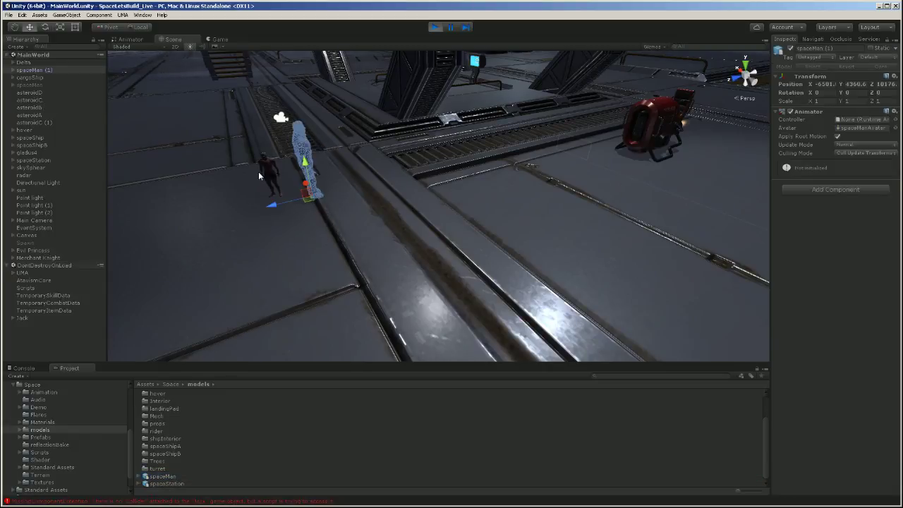
# Step: Compare the player character's size with the spaceMan model in the running game view
pyautogui.click(219, 40)
pyautogui.moveTo(437, 204); pyautogui.dragTo(353, 196, button='right')
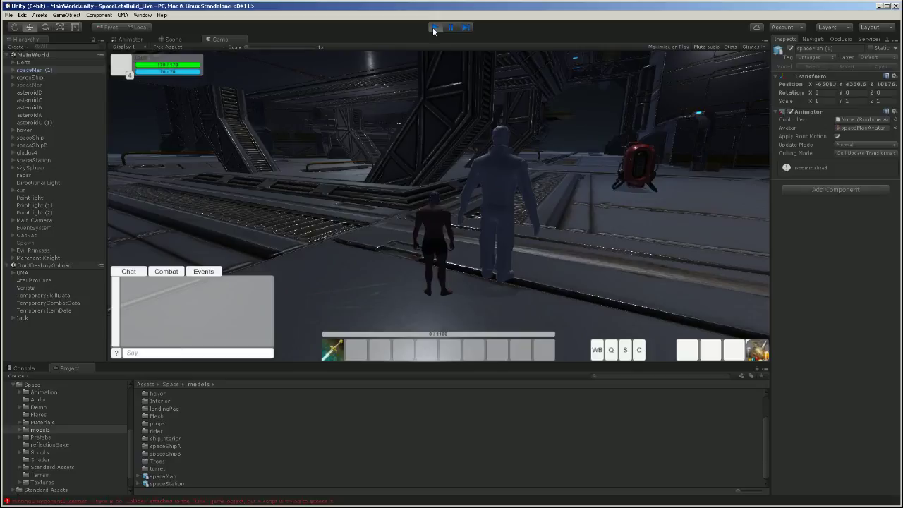
pyautogui.moveTo(428, 163); pyautogui.dragTo(396, 172, button='right')
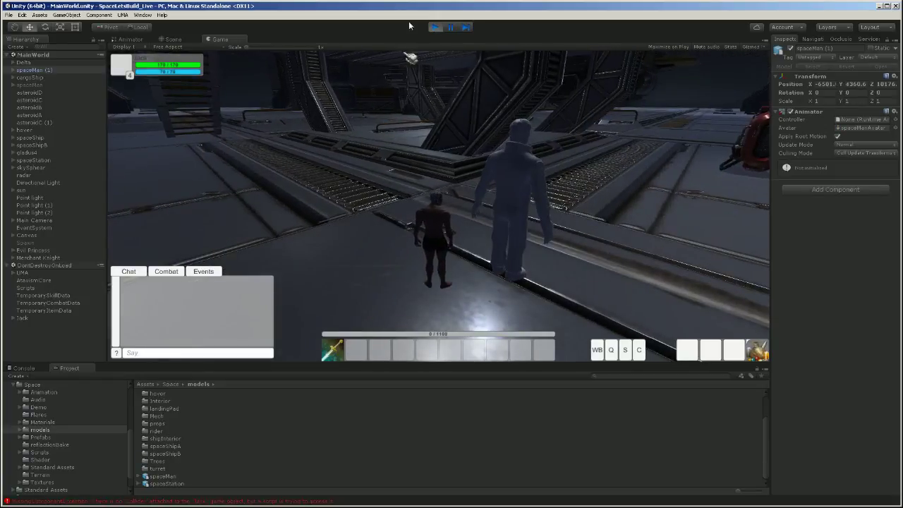
# Step: Stop play mode and open the MainWorld scene from the Scenes folder
pyautogui.click(435, 27)
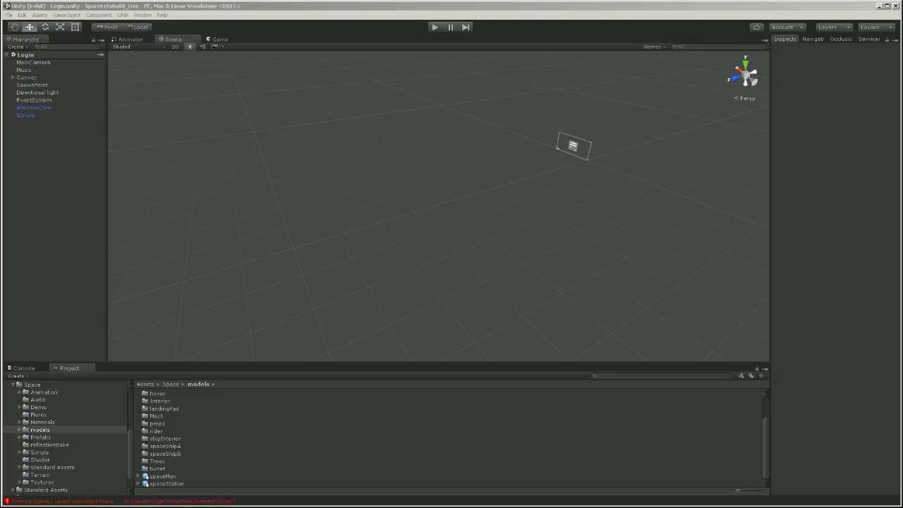
pyautogui.click(49, 457)
pyautogui.scroll(-1, 48, 459)
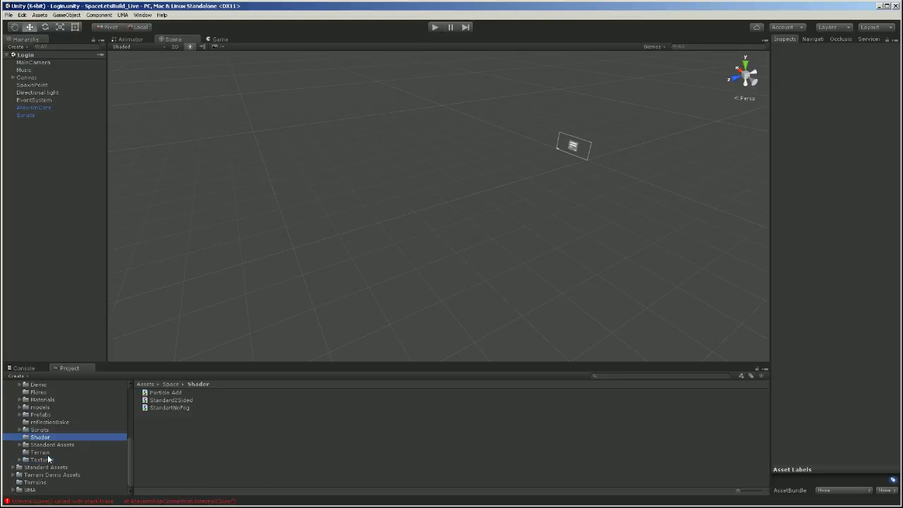
pyautogui.scroll(4, 43, 466)
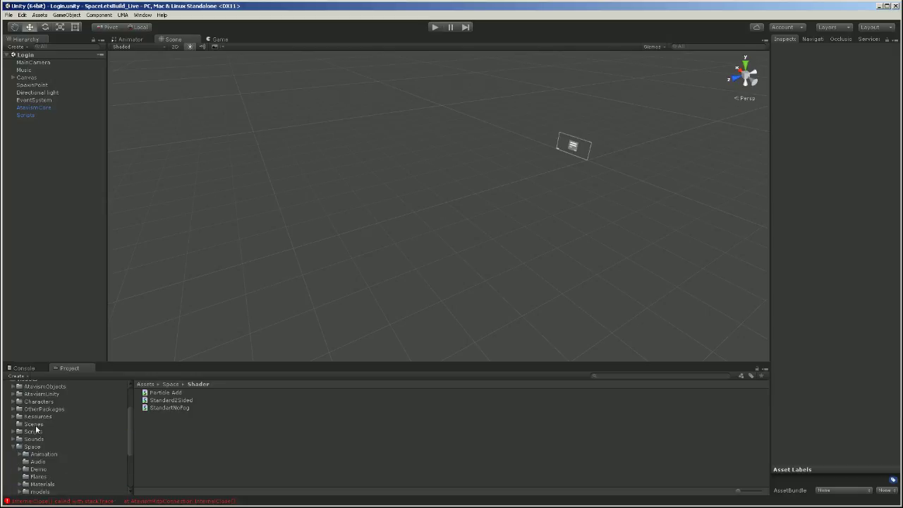
pyautogui.click(34, 424)
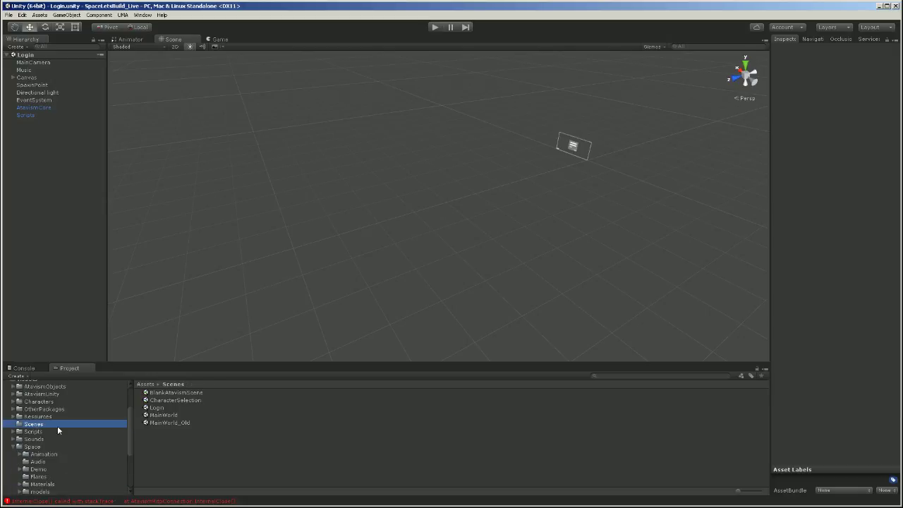
pyautogui.doubleClick(171, 415)
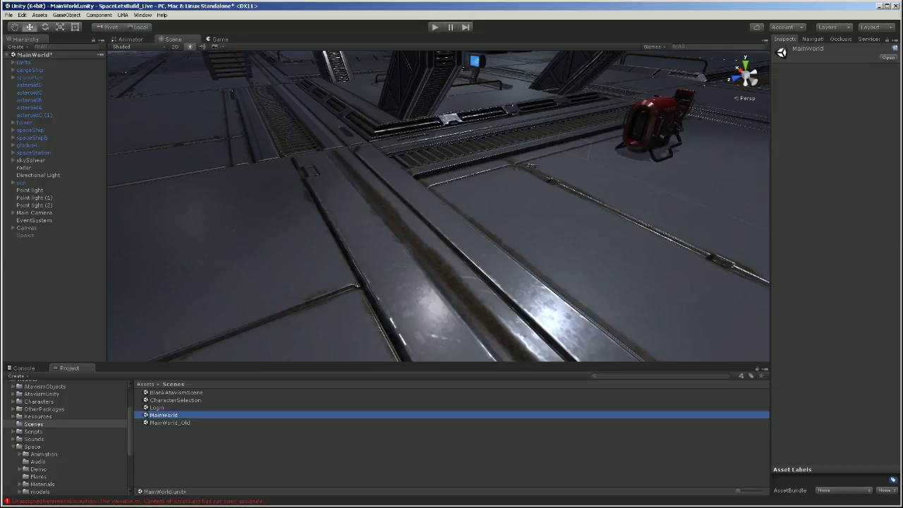
# Step: Set the Delta object's scale to 0.7 on the X, Y and Z axes
pyautogui.click(28, 63)
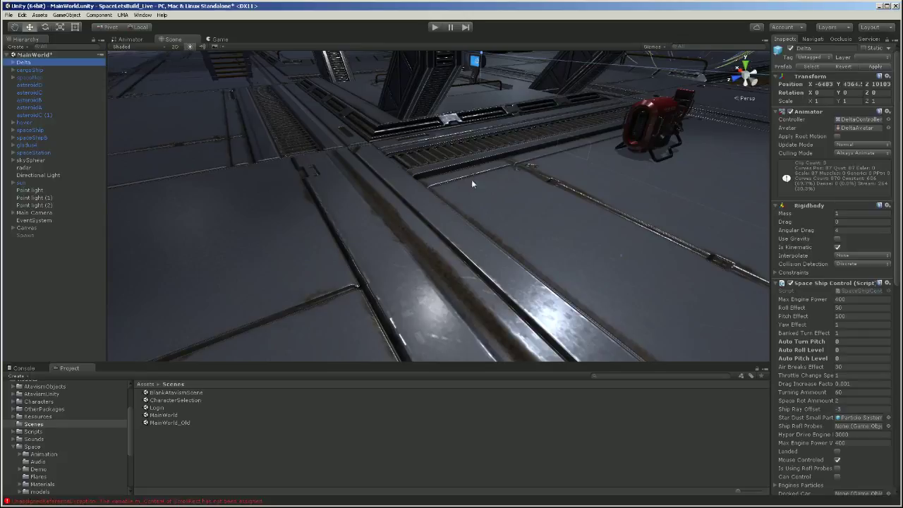
pyautogui.click(817, 101)
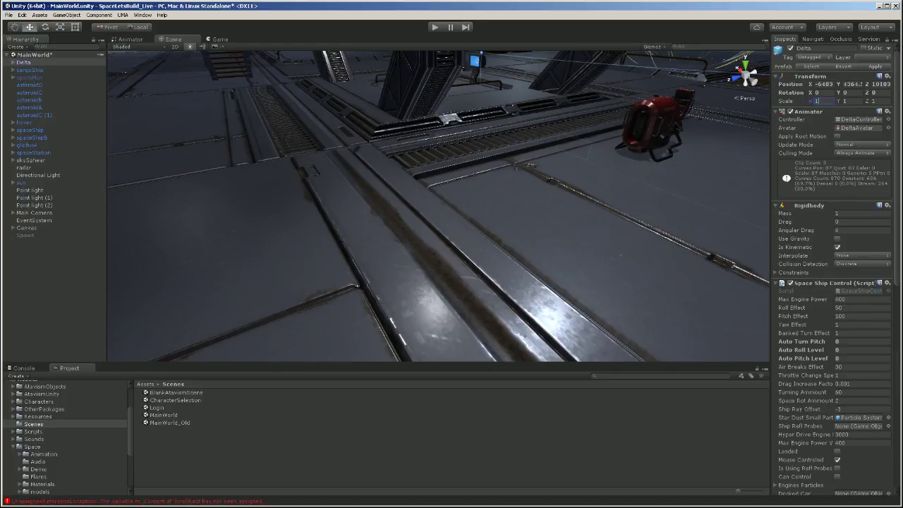
pyautogui.write('0.7')
pyautogui.press('Tab')
pyautogui.write('0.7')
pyautogui.press('Tab')
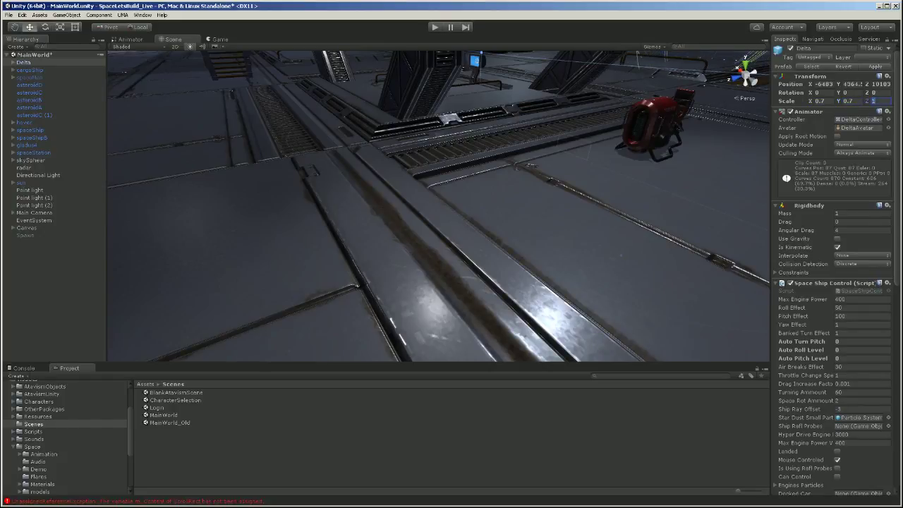
pyautogui.write('0.7')
# Step: Set the cargoShip object's scale to 0.7
pyautogui.click(39, 71)
pyautogui.click(823, 100)
pyautogui.write('0.7')
pyautogui.press('Tab')
pyautogui.write('0.7')
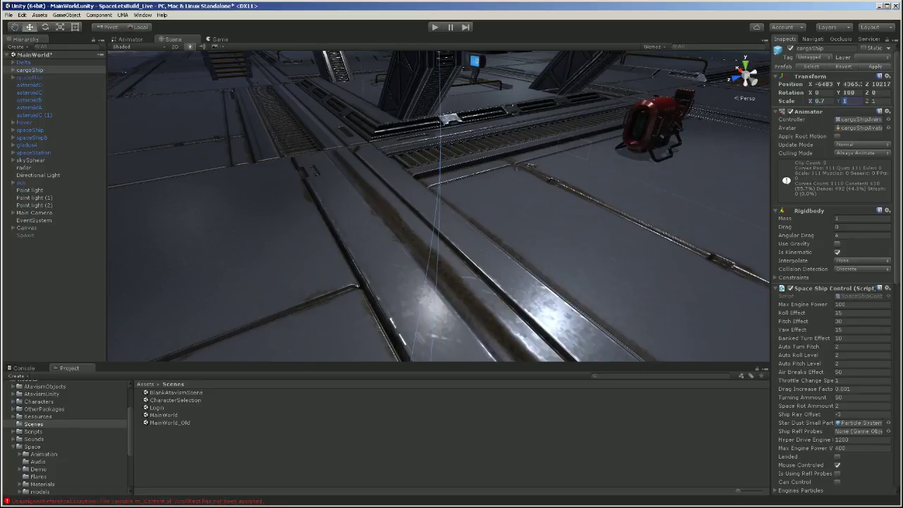
pyautogui.press('Tab')
# Step: Select asteroidD through asteroidA together and set their shared scale to 0.7
pyautogui.click(37, 86)
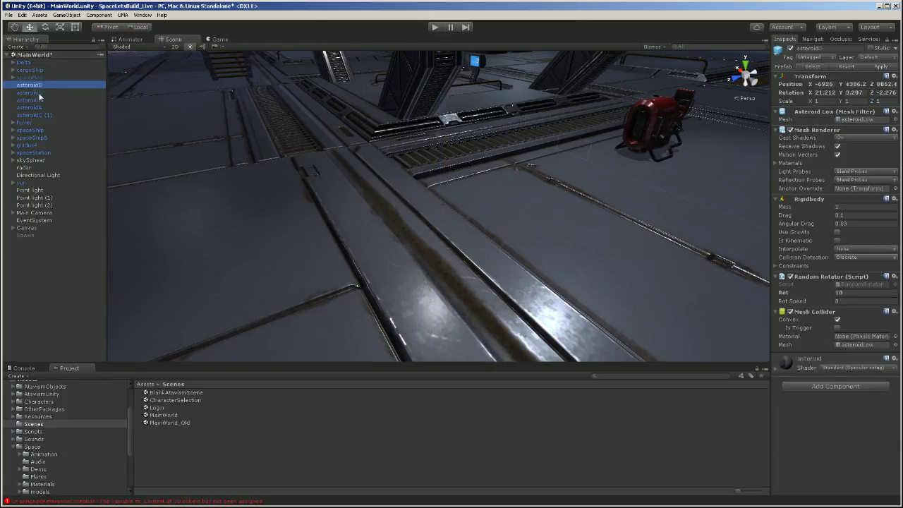
pyautogui.keyDown('shift'); pyautogui.click(32, 107); pyautogui.keyUp('shift')
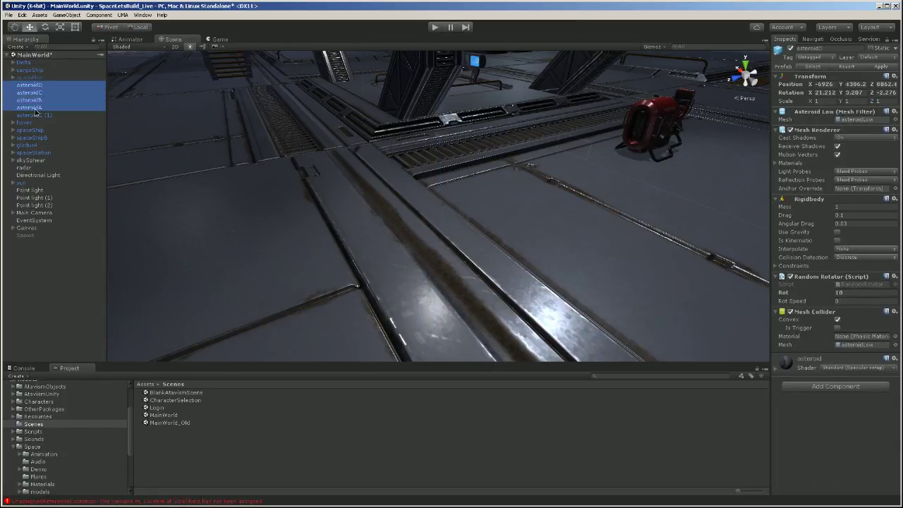
pyautogui.click(822, 100)
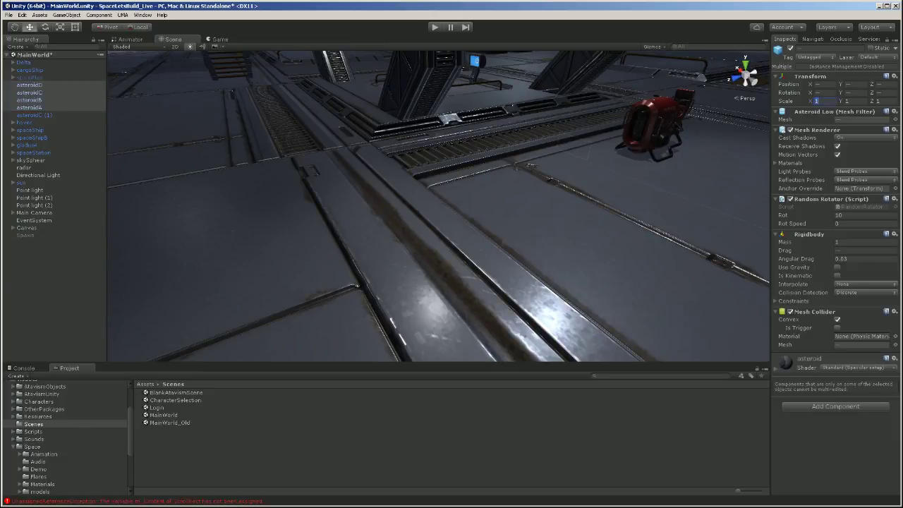
pyautogui.write('0.7')
pyautogui.press('Tab')
pyautogui.write('0.7')
pyautogui.press('Tab')
# Step: Set the scale of asteroidC (1) to 0.7 on the X, Y and Z axes
pyautogui.click(35, 114)
pyautogui.click(829, 101)
pyautogui.write('0.7')
pyautogui.click(847, 100)
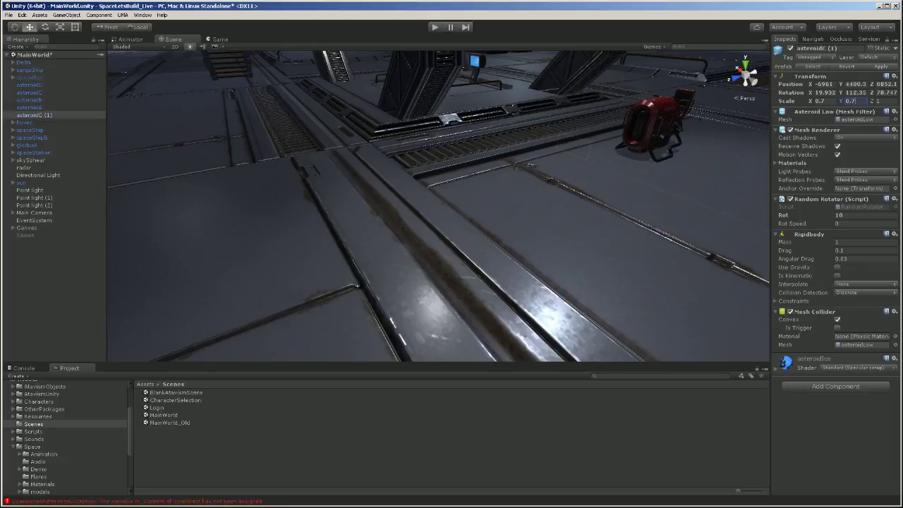
pyautogui.write('0.7')
pyautogui.press('Tab')
pyautogui.write('0.7')
# Step: Set the hover vehicle's scale to 0.7 on the X, Y and Z axes
pyautogui.click(21, 123)
pyautogui.click(816, 101)
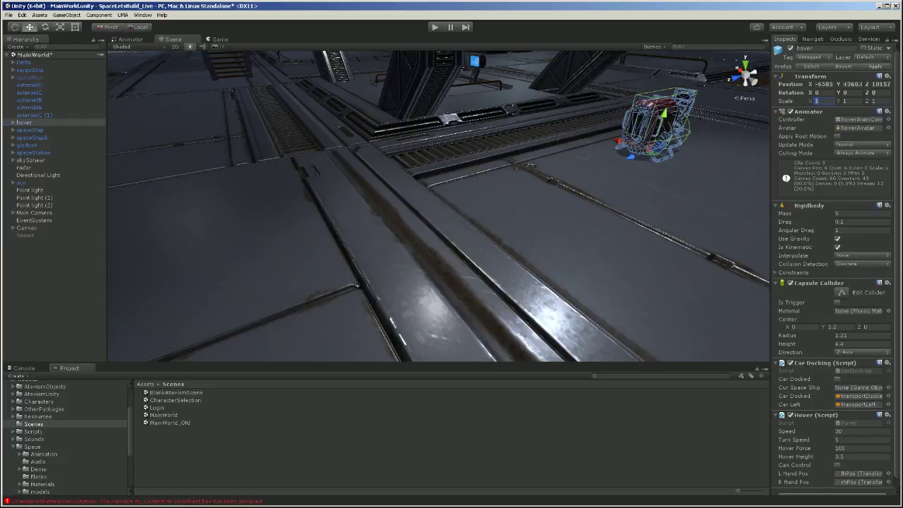
pyautogui.write('0.7')
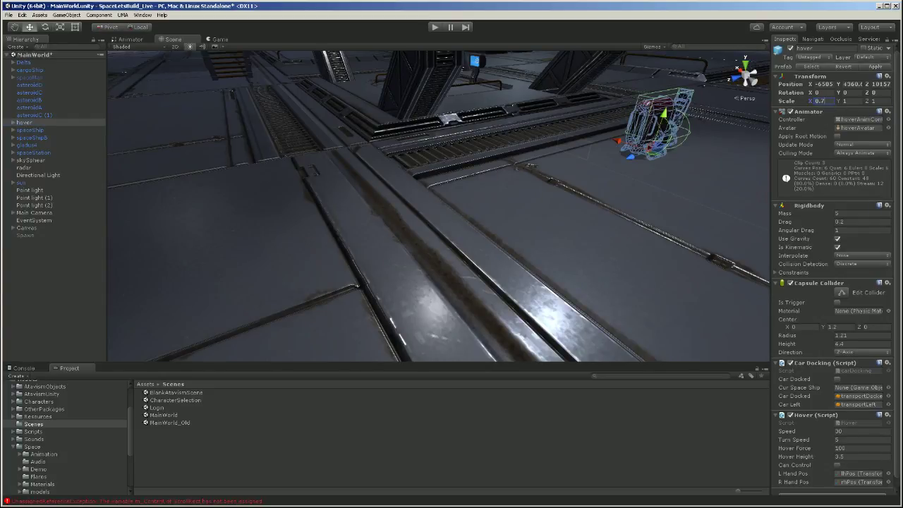
pyautogui.press('Tab')
pyautogui.write('0.7')
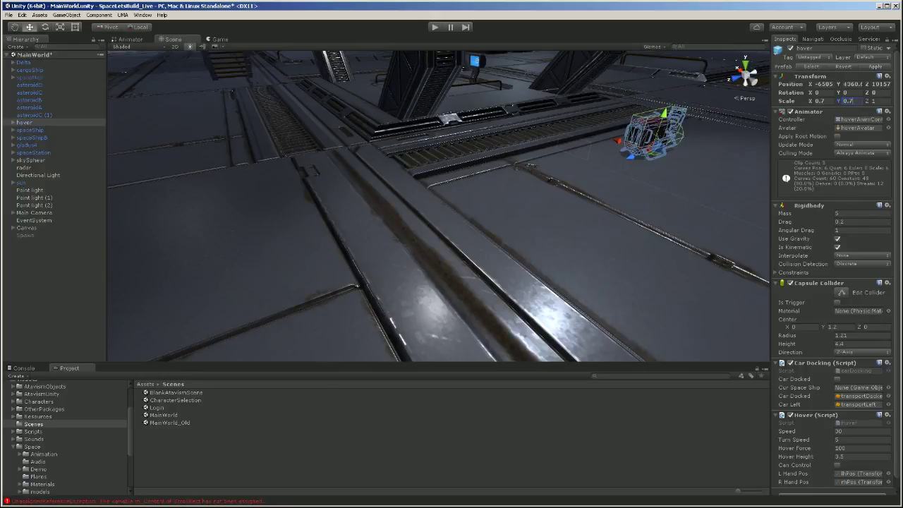
pyautogui.press('Tab')
pyautogui.write('0.7')
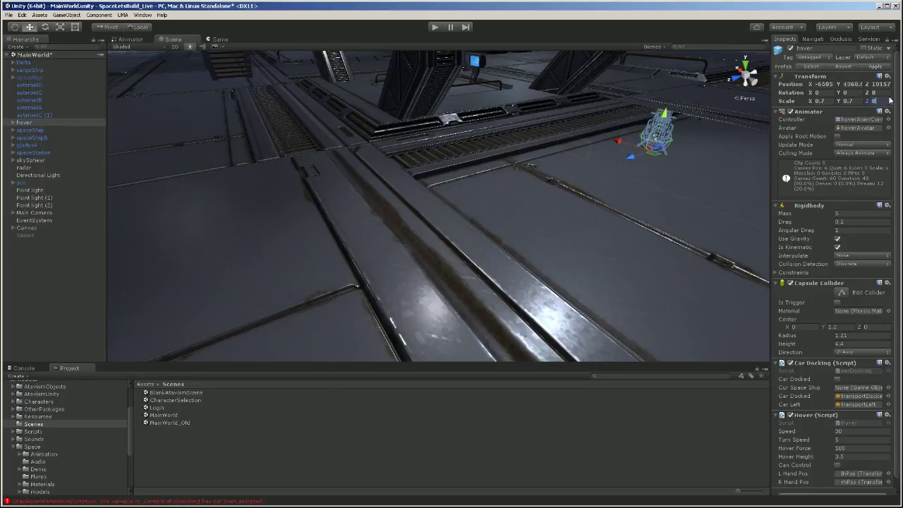
# Step: Set the spaceShip object's scale to 0.7
pyautogui.click(32, 131)
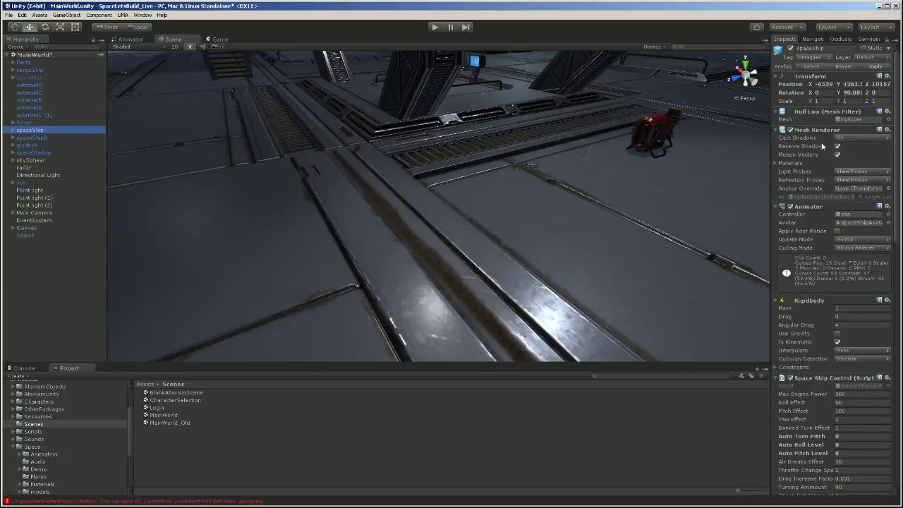
pyautogui.click(819, 101)
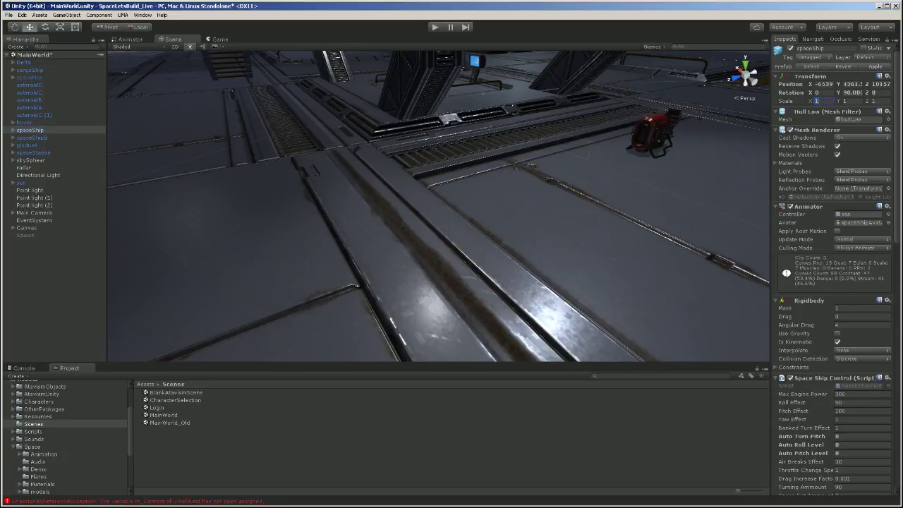
pyautogui.write('0.7')
pyautogui.press('Tab')
pyautogui.write('0.7')
pyautogui.press('Tab')
# Step: Set the spaceShipB object's scale to 0.7
pyautogui.click(31, 138)
pyautogui.click(816, 101)
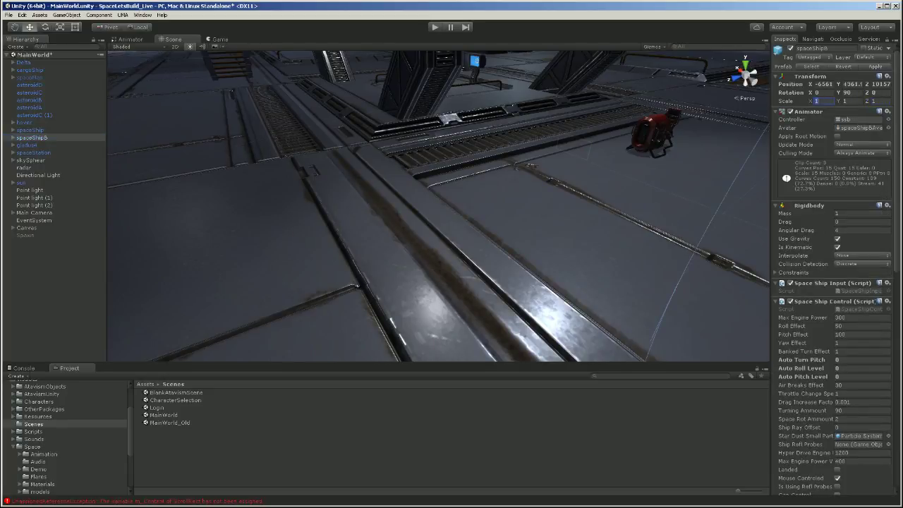
pyautogui.write('0.7')
pyautogui.press('Tab')
pyautogui.press('Tab')
# Step: Set the scale of the gladus4 planet to 105
pyautogui.click(46, 145)
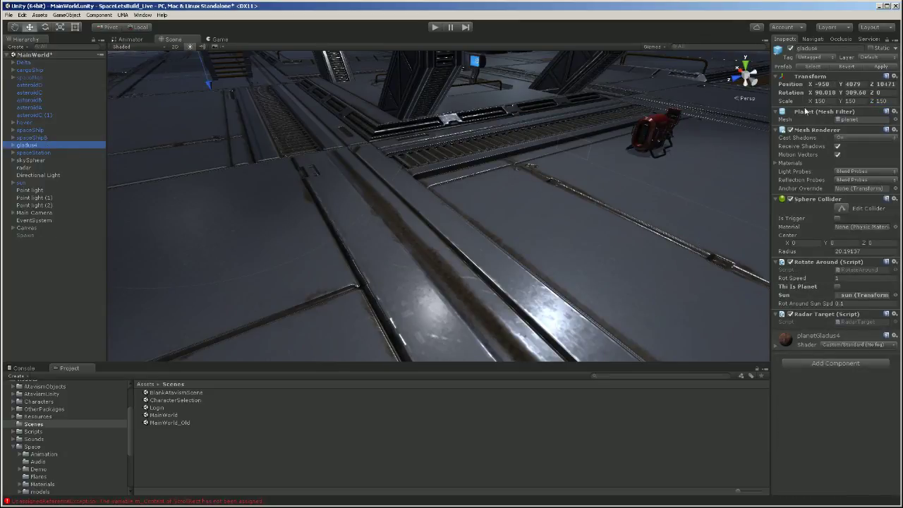
pyautogui.moveTo(527, 201); pyautogui.dragTo(553, 218, button='right')
pyautogui.scroll(6, 459, 196)
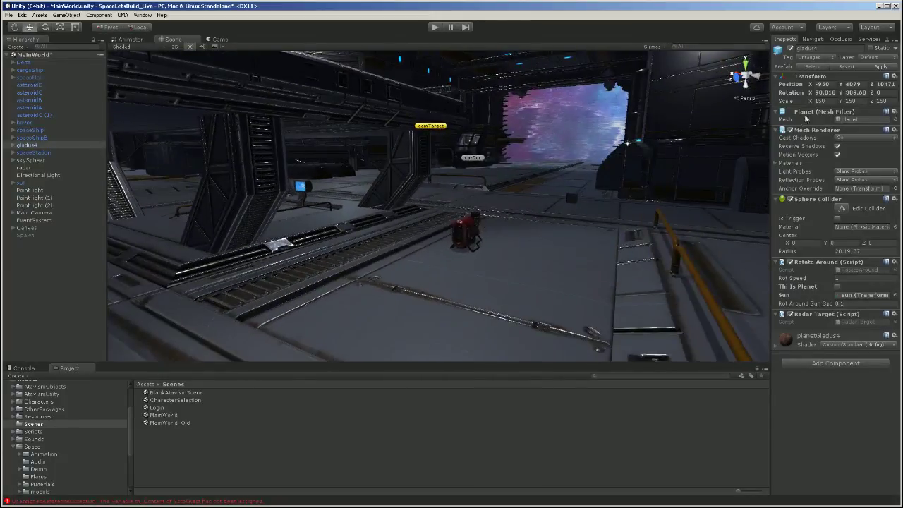
pyautogui.click(819, 100)
pyautogui.write('1')
pyautogui.press('Tab')
pyautogui.write('105')
pyautogui.press('Tab')
pyautogui.write('1')
# Step: Set the spaceStation's scale to 0.7 on the X, Y and Z axes
pyautogui.click(35, 152)
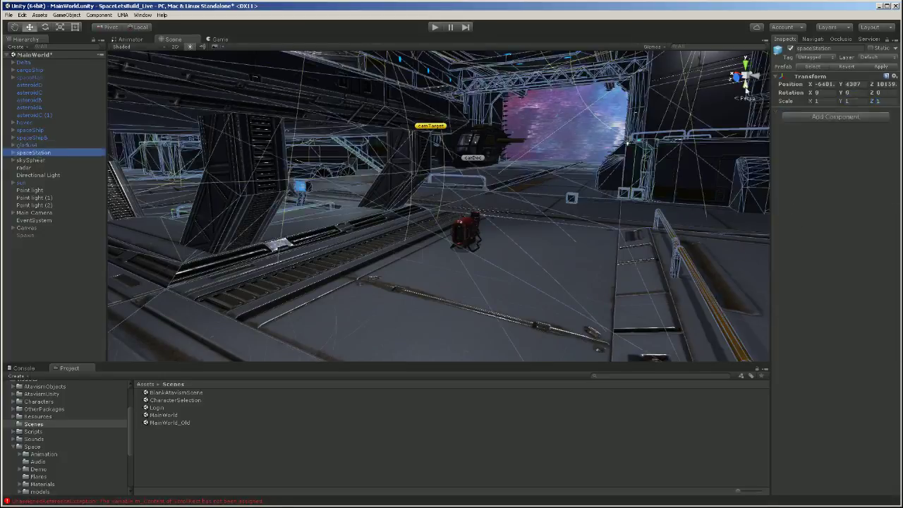
pyautogui.click(822, 101)
pyautogui.write('0.7')
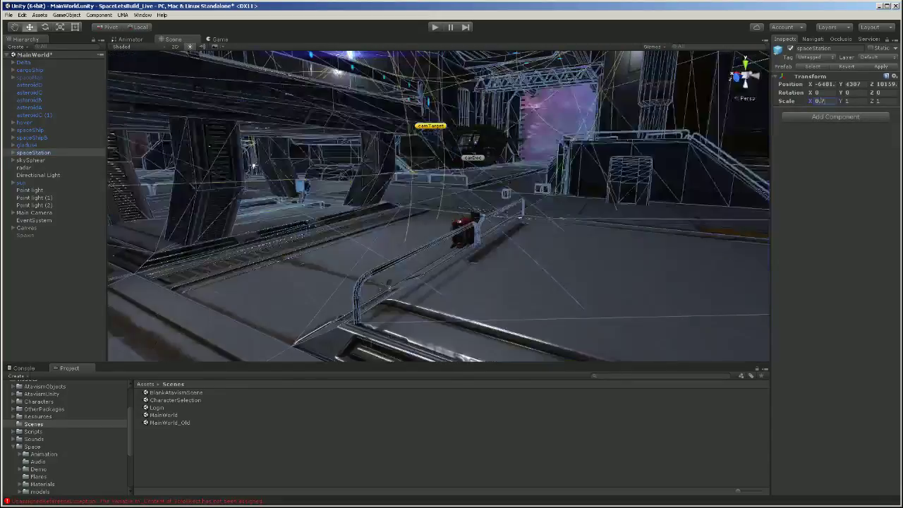
pyautogui.click(846, 101)
pyautogui.write('0.7')
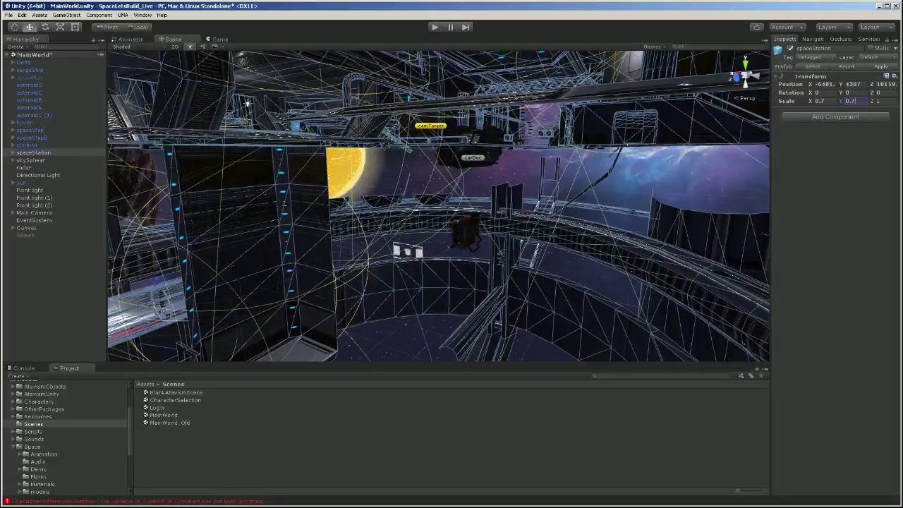
pyautogui.click(882, 101)
pyautogui.write('0.7')
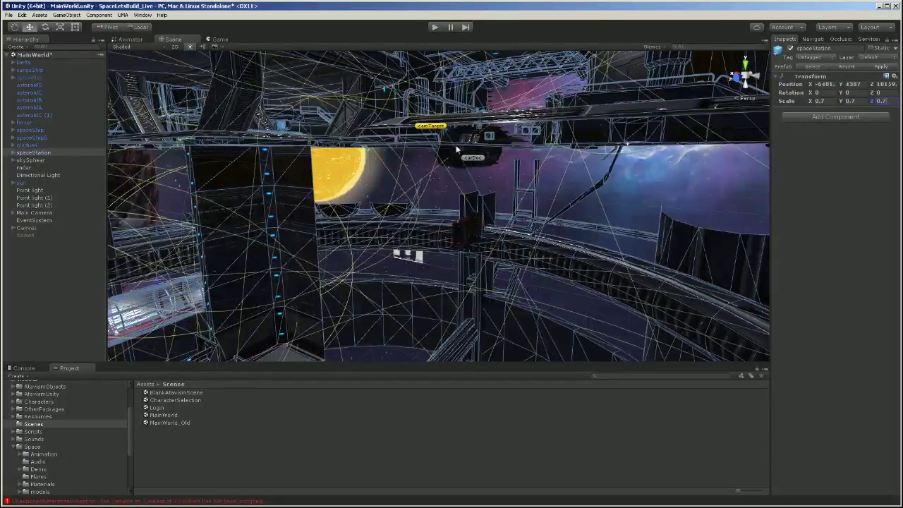
# Step: Set the skySphear object's scale to 0.7 on the X, Y and Z axes
pyautogui.click(44, 161)
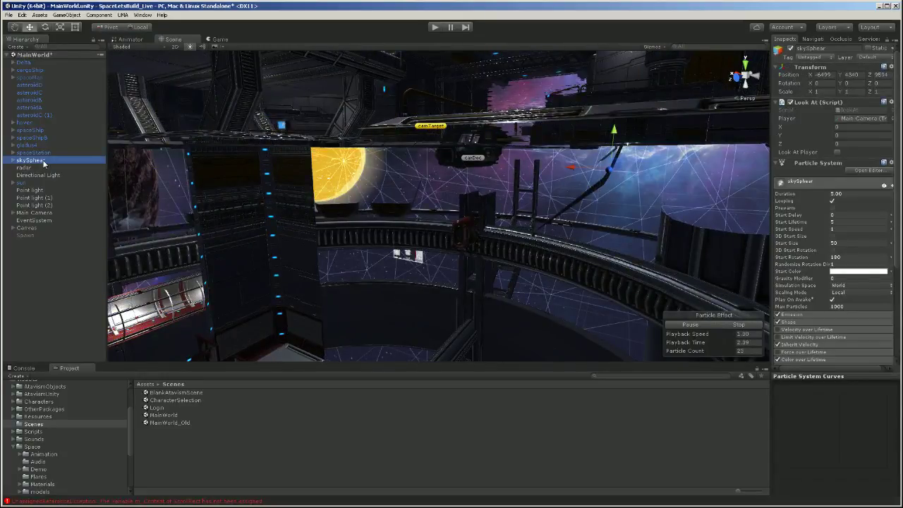
pyautogui.click(818, 91)
pyautogui.write('0.7')
pyautogui.click(861, 95)
pyautogui.write('0.7')
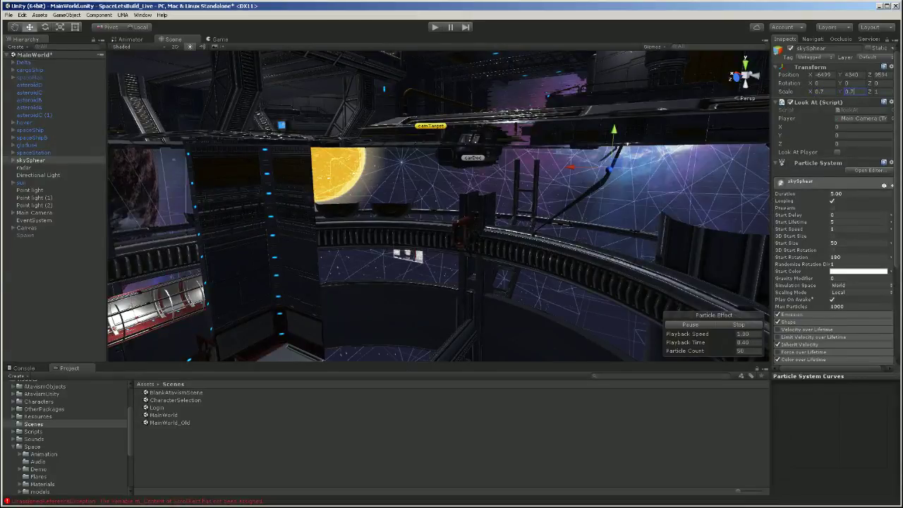
pyautogui.click(878, 92)
pyautogui.write('0.7')
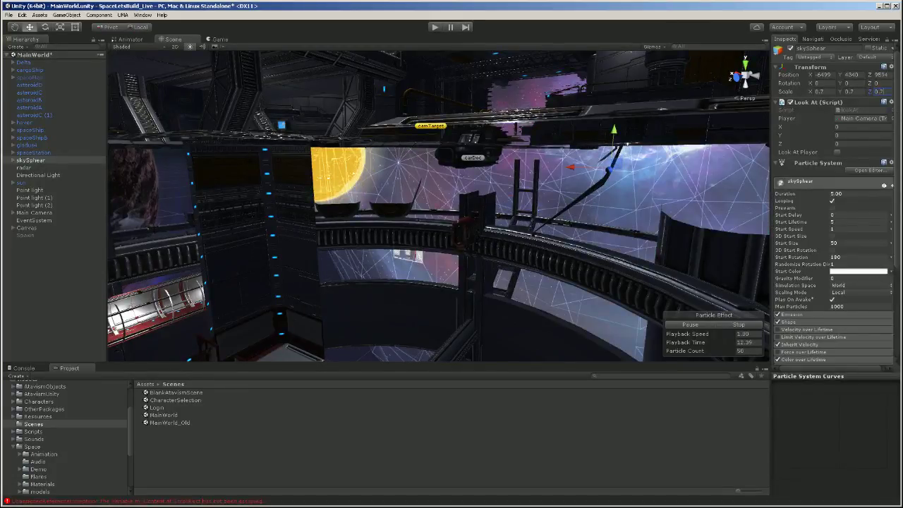
# Step: Set the sun's scale to 140 on the X, Y and Z axes
pyautogui.click(31, 168)
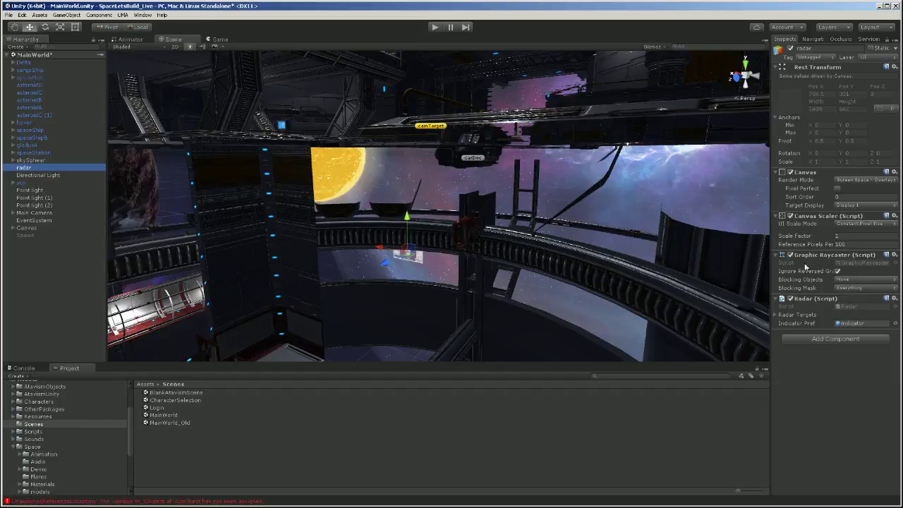
pyautogui.click(39, 183)
pyautogui.click(42, 176)
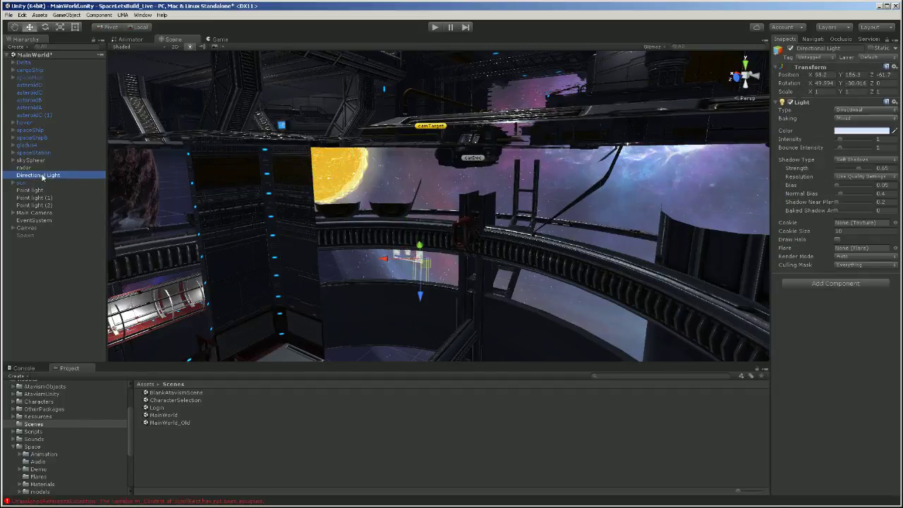
pyautogui.click(27, 185)
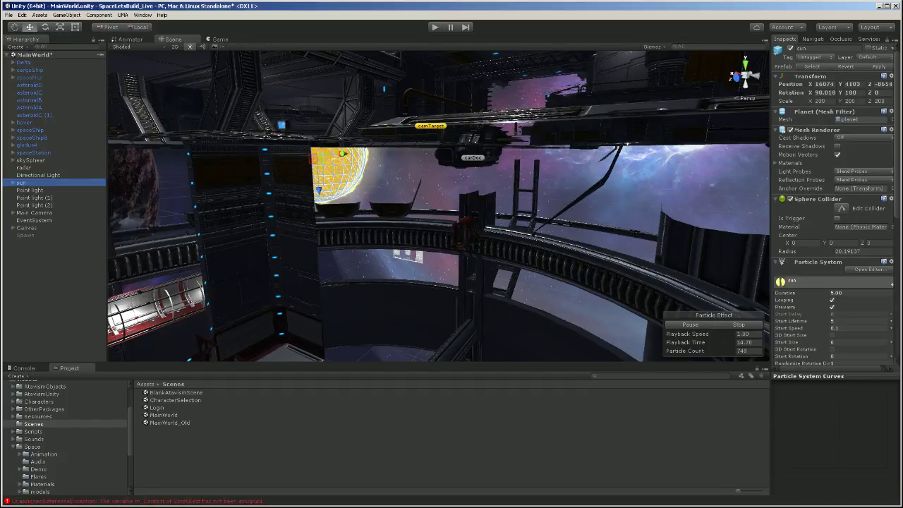
pyautogui.click(820, 101)
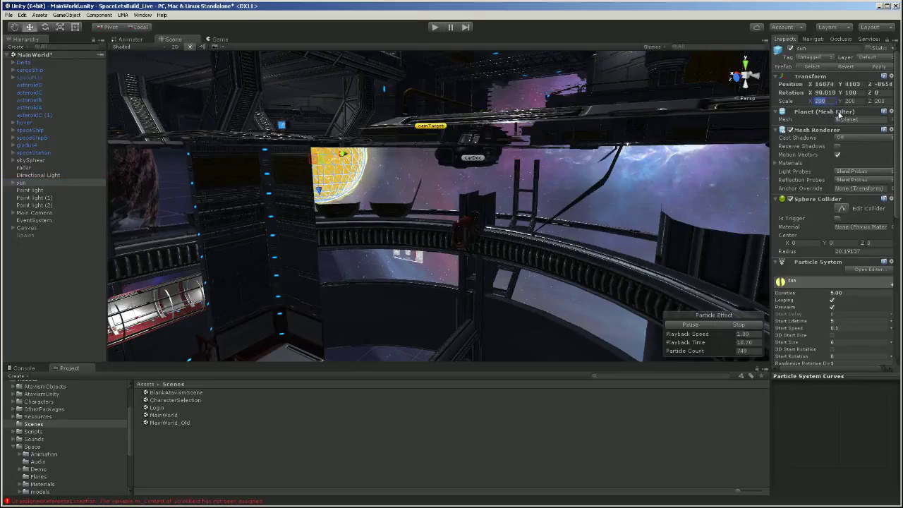
pyautogui.write('140')
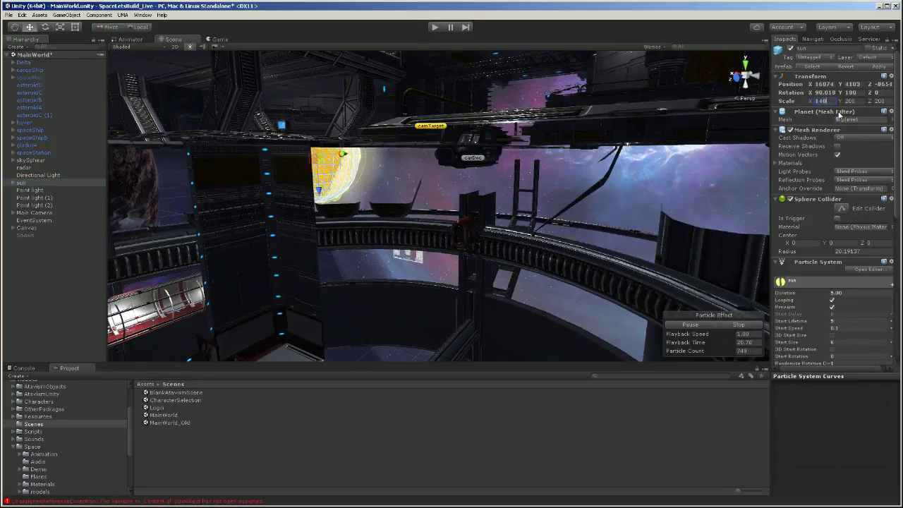
pyautogui.click(850, 101)
pyautogui.write('140')
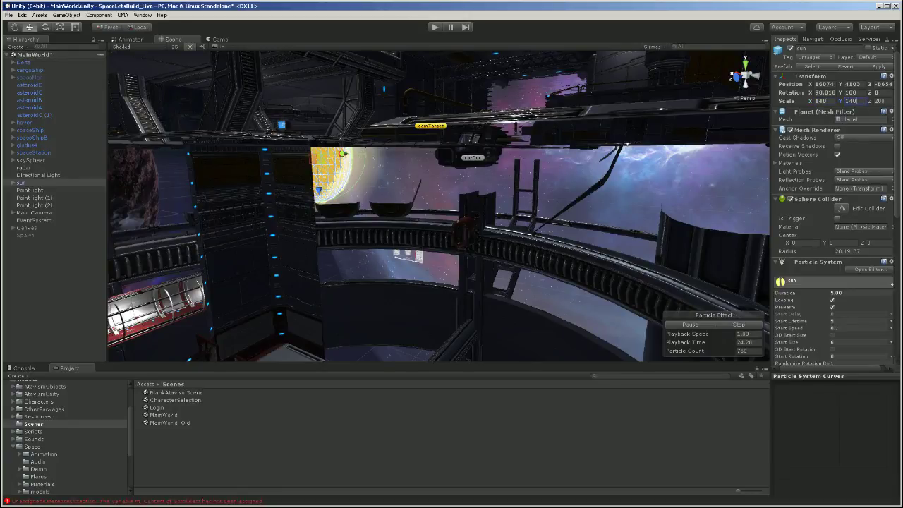
pyautogui.click(879, 101)
pyautogui.write('140')
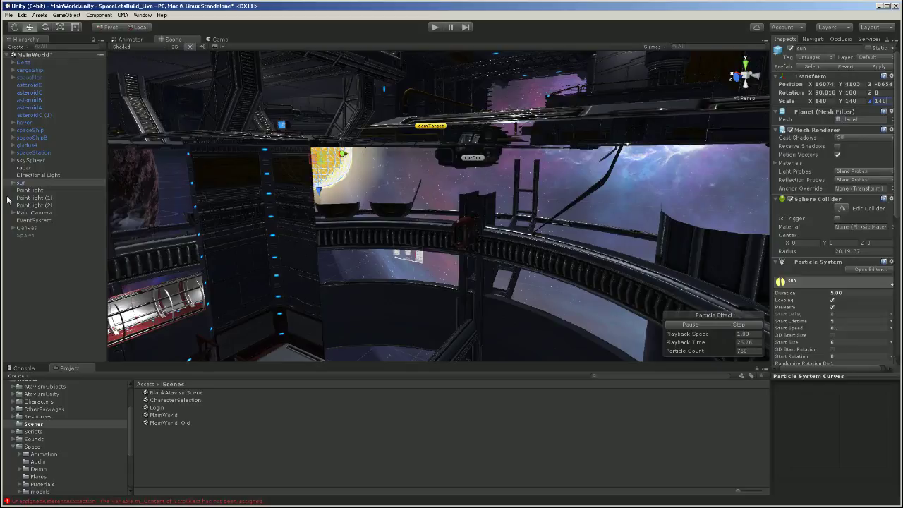
# Step: Check the properties of the point lights, Main Camera, EventSystem and Canvas to see whether they need rescaling
pyautogui.click(44, 191)
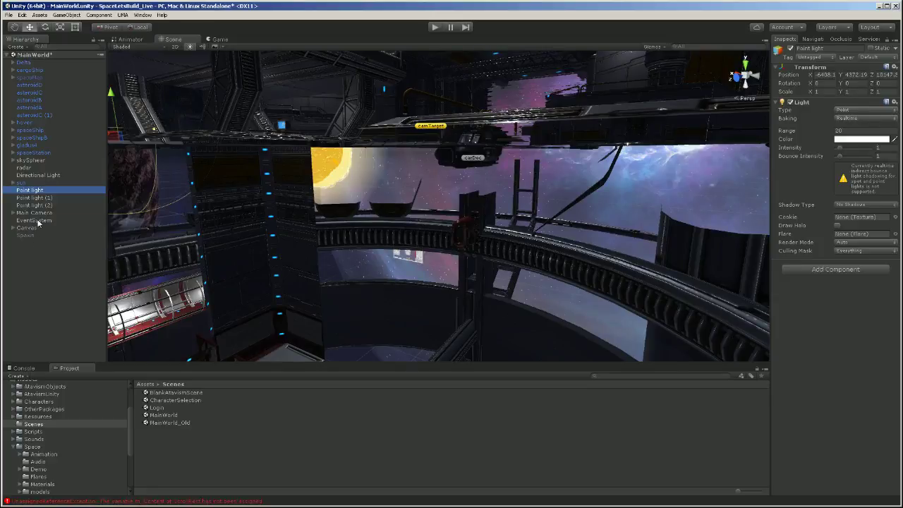
pyautogui.click(35, 212)
pyautogui.click(34, 220)
pyautogui.click(27, 228)
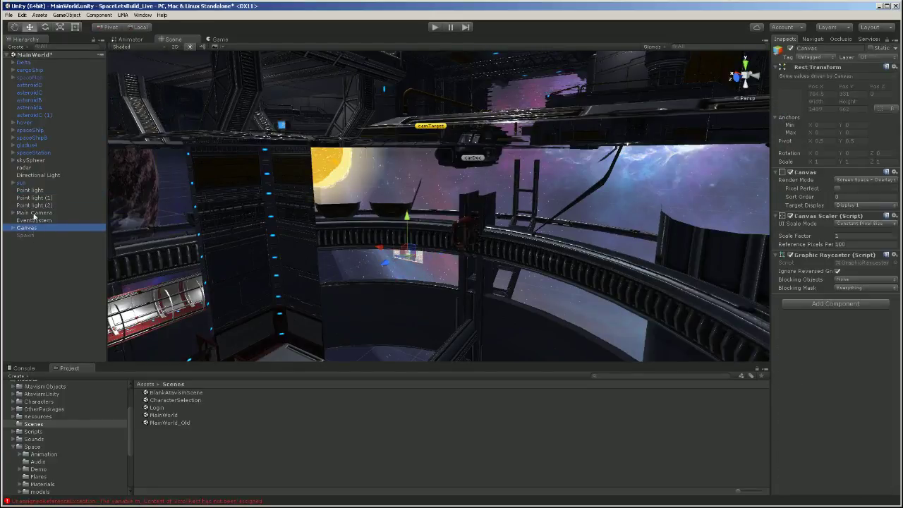
pyautogui.click(34, 212)
pyautogui.click(34, 206)
pyautogui.click(38, 197)
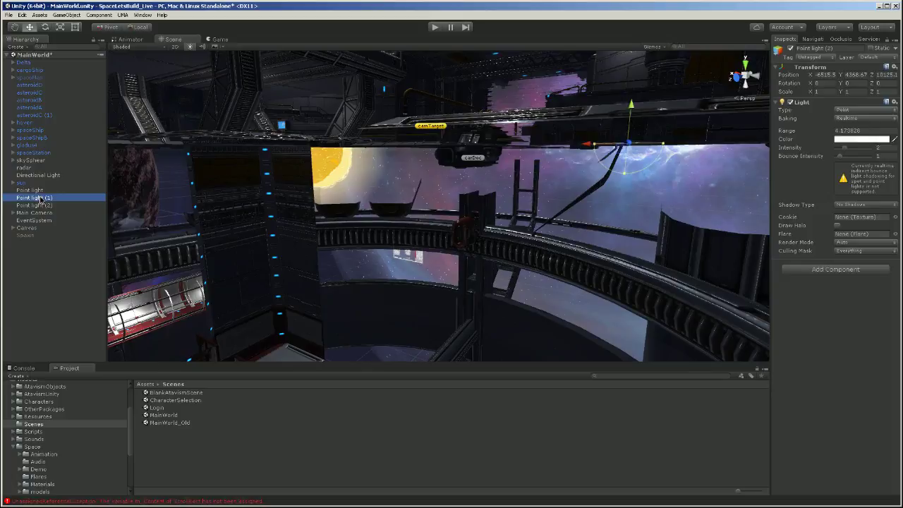
pyautogui.click(35, 190)
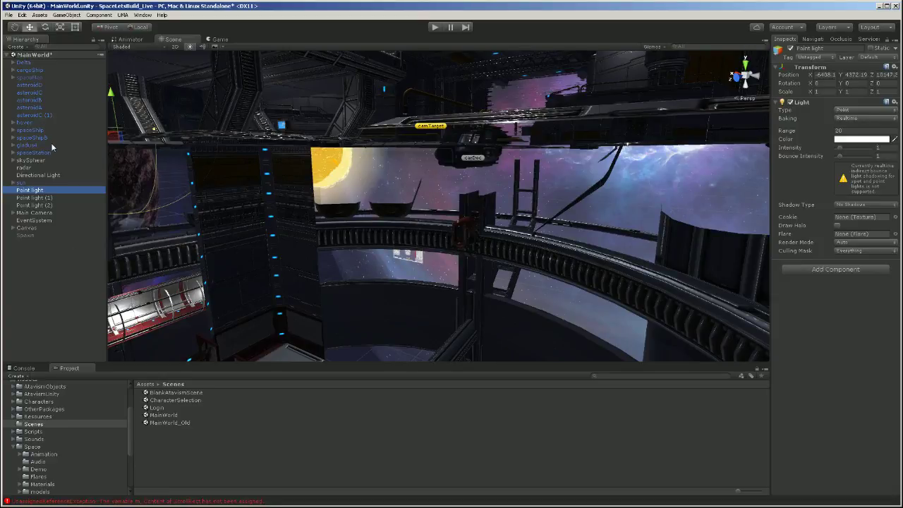
# Step: Locate the inactive Spawn cube in the scene and activate it
pyautogui.doubleClick(31, 235)
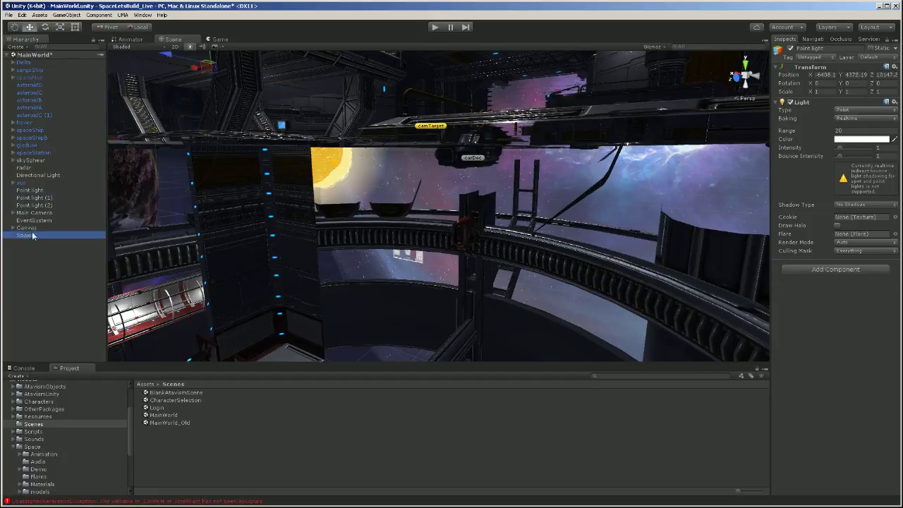
pyautogui.moveTo(484, 214); pyautogui.dragTo(475, 151, button='middle')
pyautogui.click(790, 48)
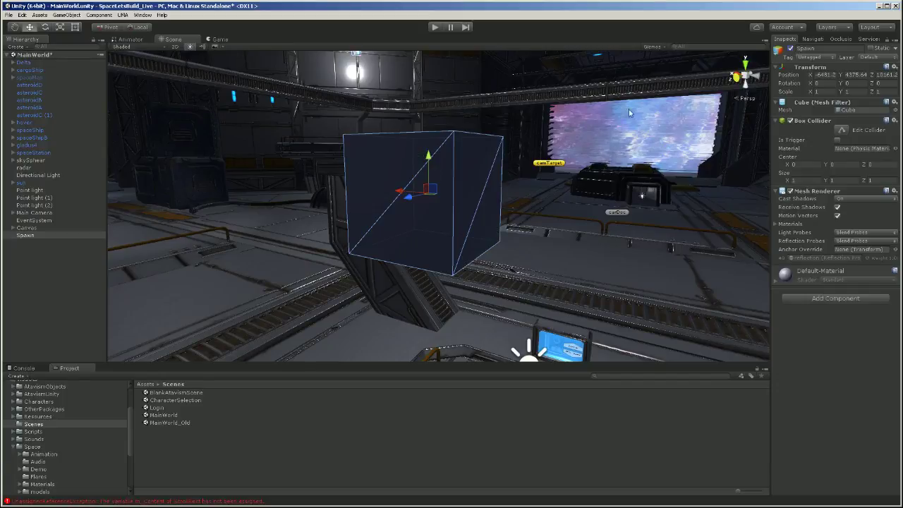
# Step: Raise the Spawn cube clear of the station floor, to a Y position of about 4378.9
pyautogui.moveTo(613, 122); pyautogui.dragTo(539, 184, button='right')
pyautogui.scroll(-10, 554, 183)
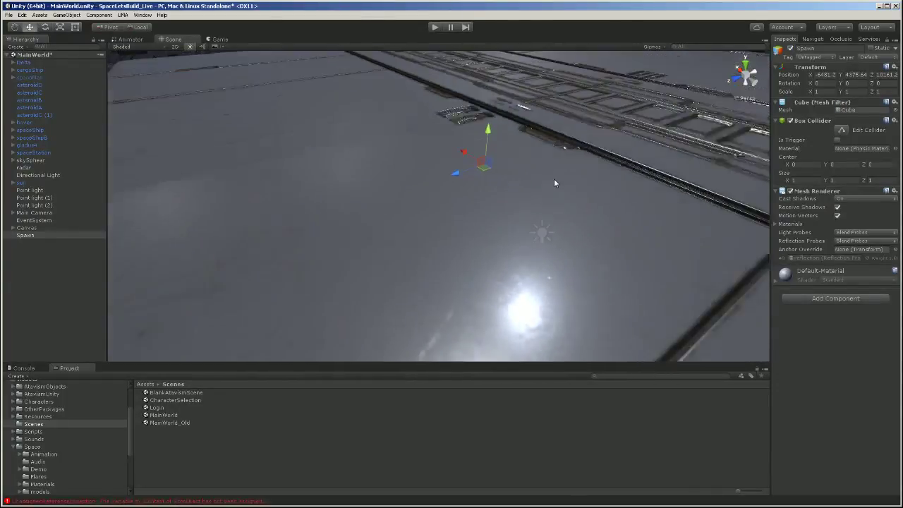
pyautogui.scroll(-3, 554, 183)
pyautogui.moveTo(546, 179); pyautogui.dragTo(667, 35, button='middle')
pyautogui.press('f')
pyautogui.press('w')
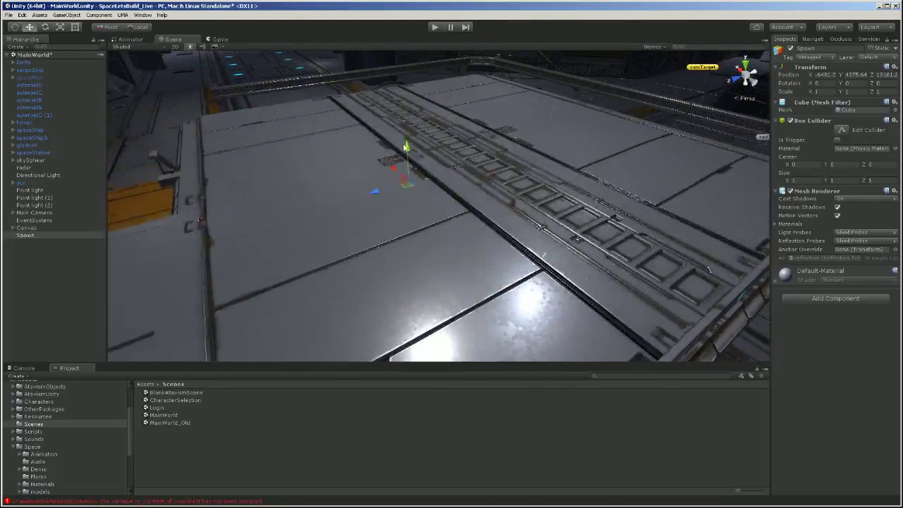
pyautogui.moveTo(412, 151); pyautogui.dragTo(409, 95)
# Step: Edit the MainWorld instance in Atavism Online and assign the Spawn object as its spawn marker's game object
pyautogui.click(143, 14)
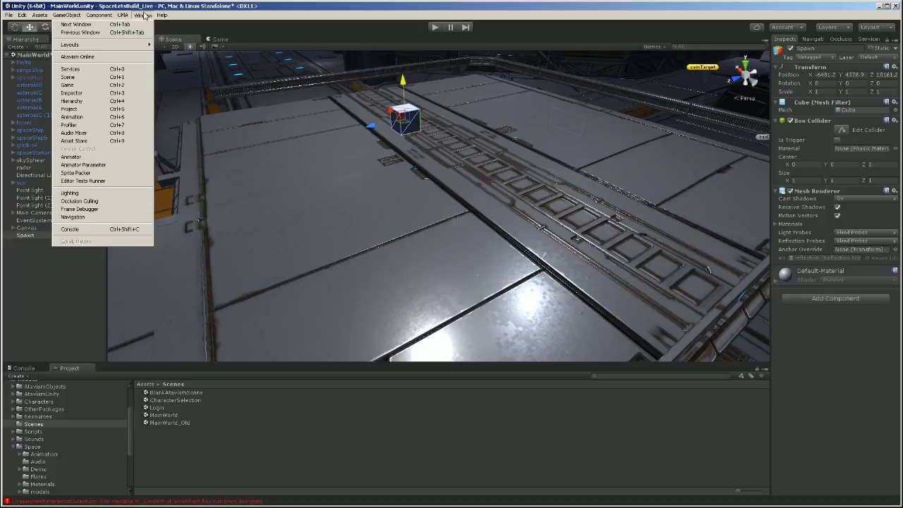
pyautogui.click(110, 58)
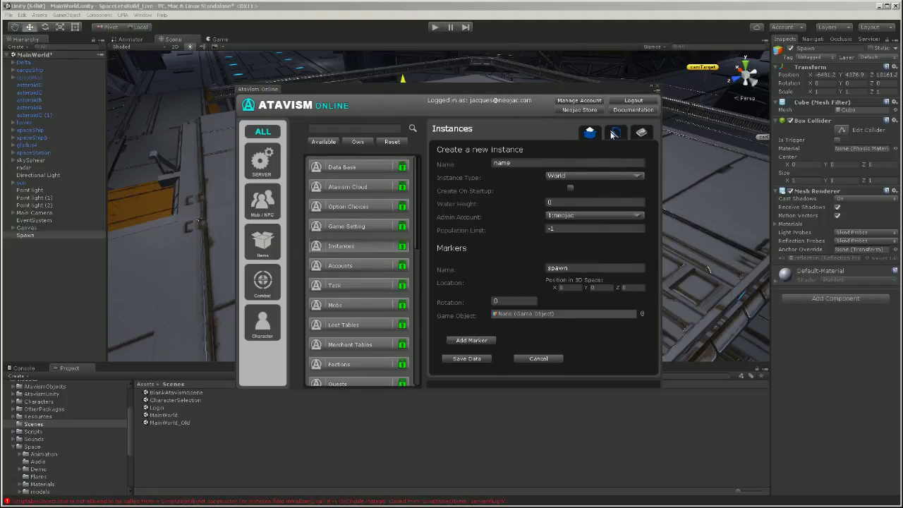
pyautogui.click(614, 132)
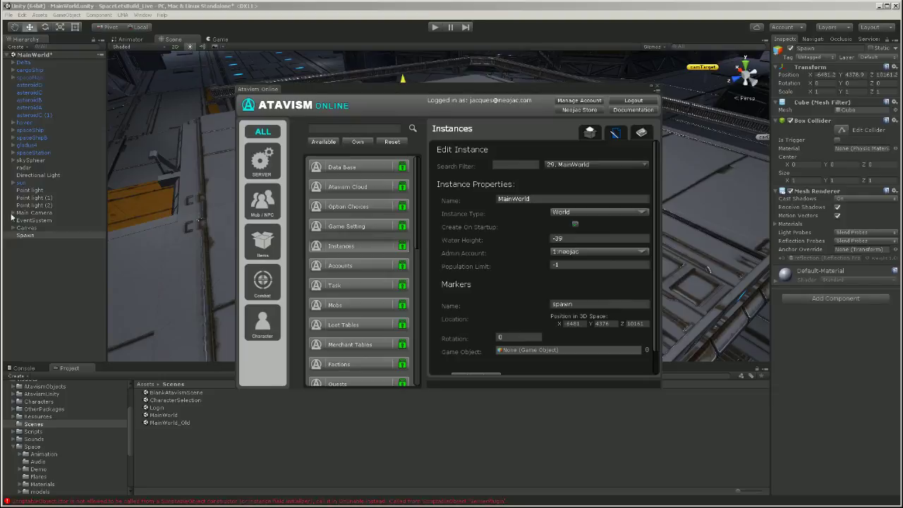
pyautogui.scroll(-1, 574, 256)
pyautogui.moveTo(44, 238); pyautogui.dragTo(582, 326)
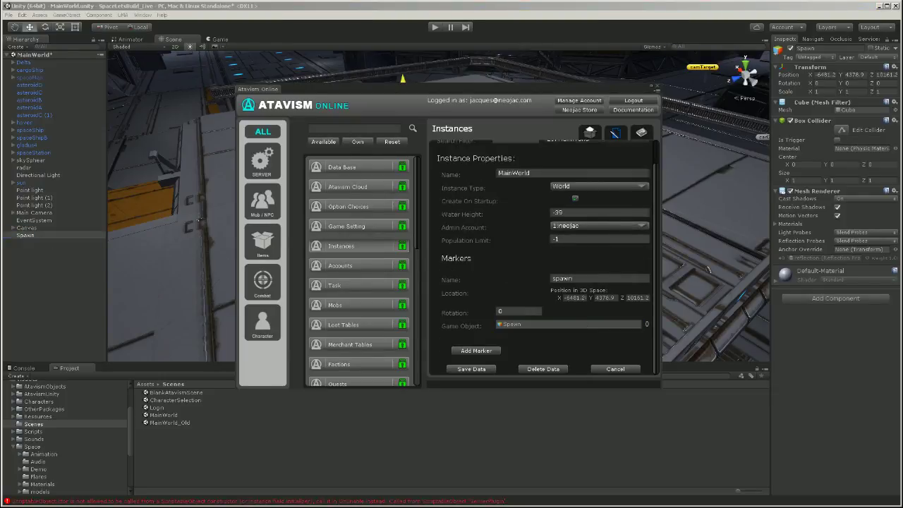
# Step: Assign the Spawn object as the starting and respawn location of the Human Warrior template in Player Character Setup, and move the Atavism window aside
pyautogui.scroll(-10, 395, 270)
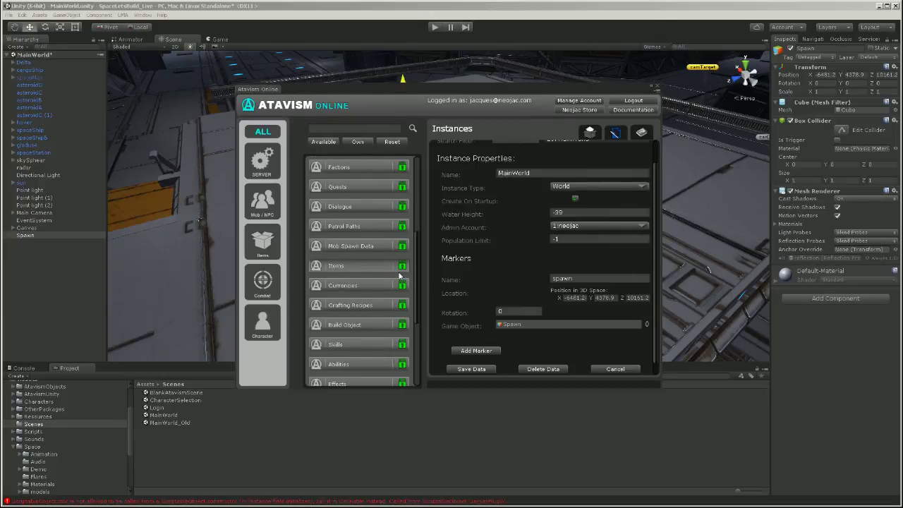
pyautogui.click(375, 298)
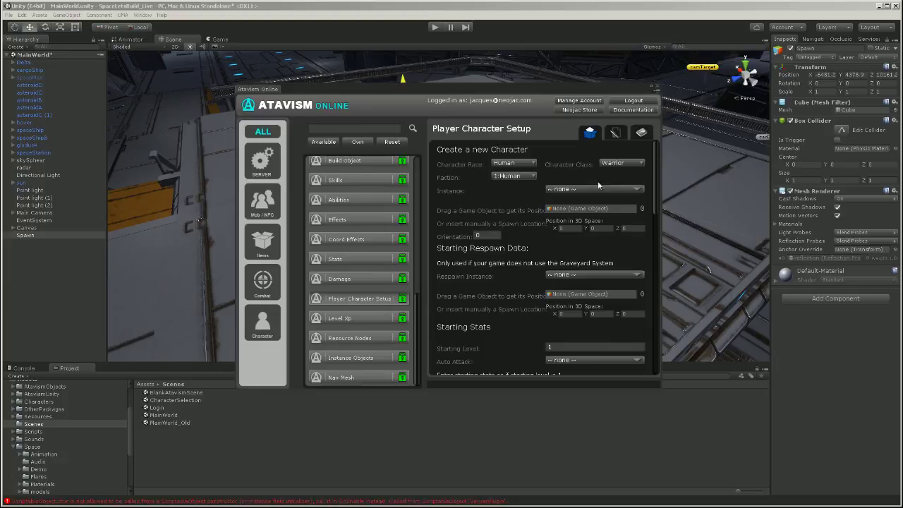
pyautogui.click(614, 133)
pyautogui.scroll(-5, 543, 282)
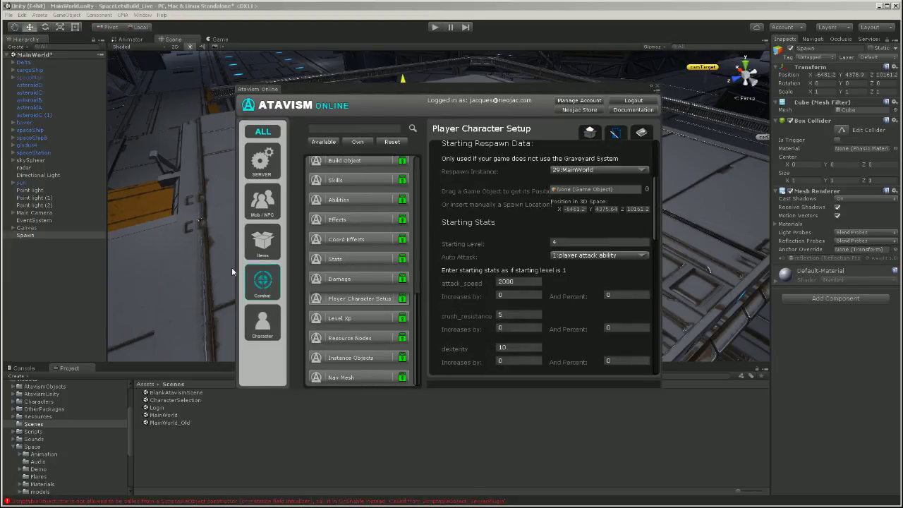
pyautogui.moveTo(26, 235); pyautogui.dragTo(634, 201)
pyautogui.scroll(5, 615, 236)
pyautogui.moveTo(25, 236); pyautogui.dragTo(583, 250)
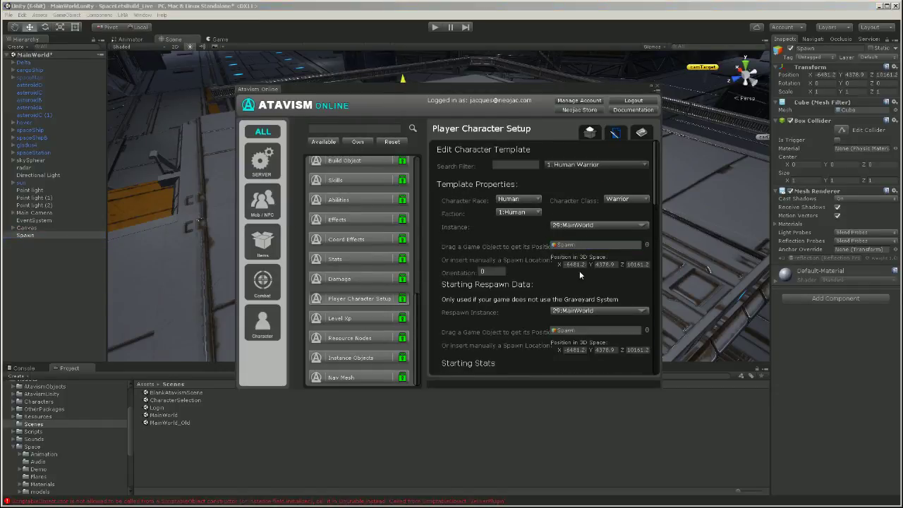
pyautogui.scroll(-10, 589, 298)
pyautogui.scroll(-5, 588, 300)
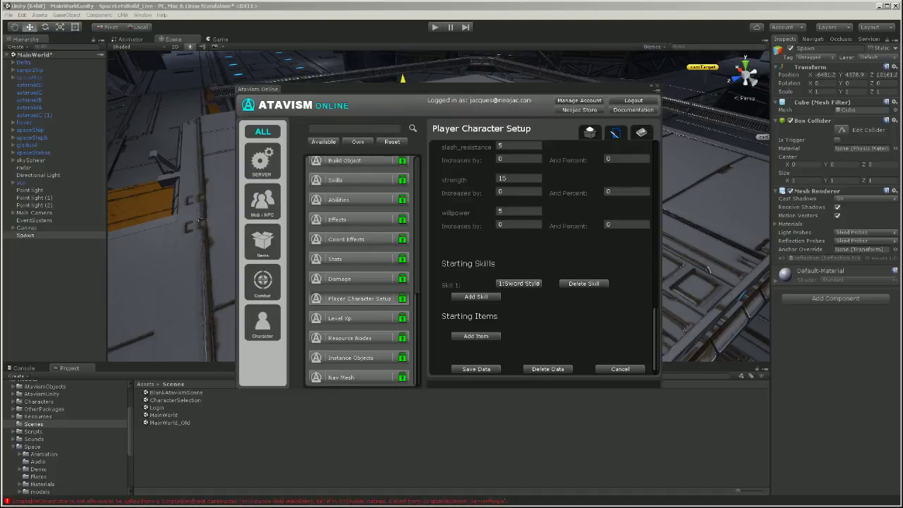
pyautogui.moveTo(476, 87); pyautogui.dragTo(0, 95)
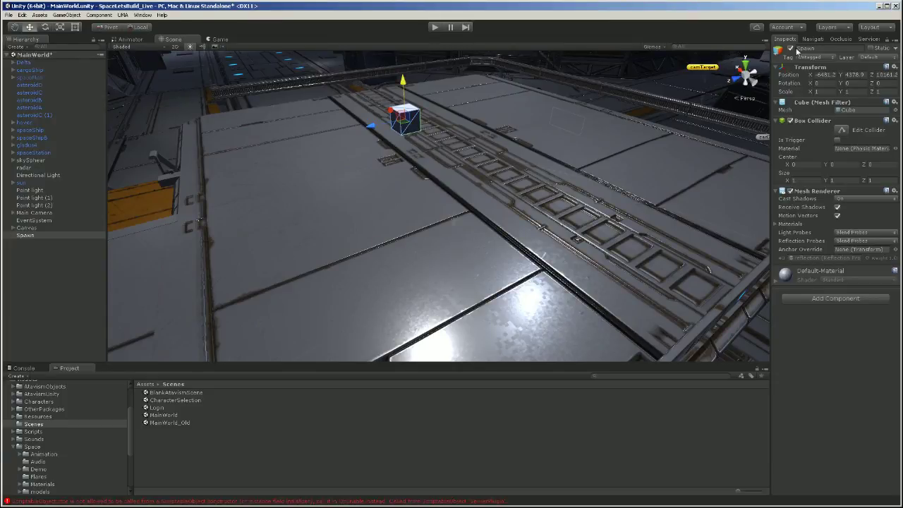
# Step: Deactivate the Spawn cube and save the MainWorld scene
pyautogui.click(791, 48)
pyautogui.click(8, 15)
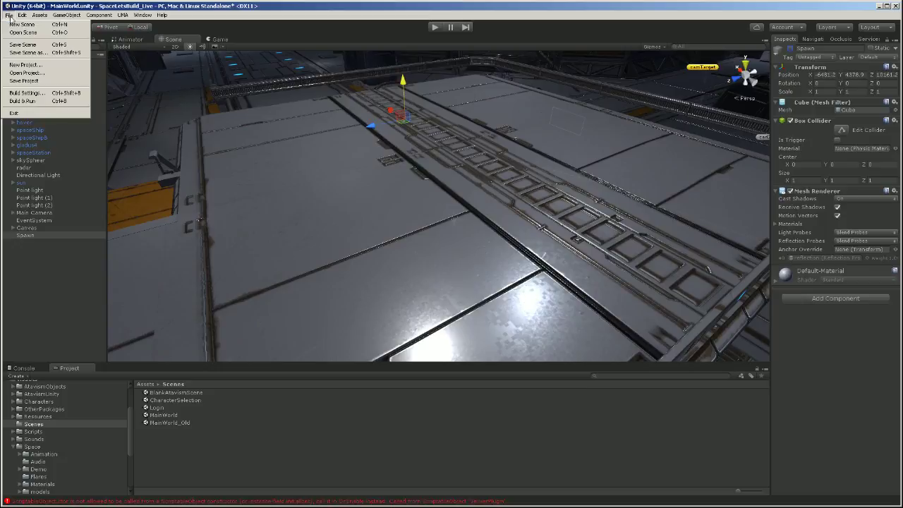
pyautogui.click(22, 45)
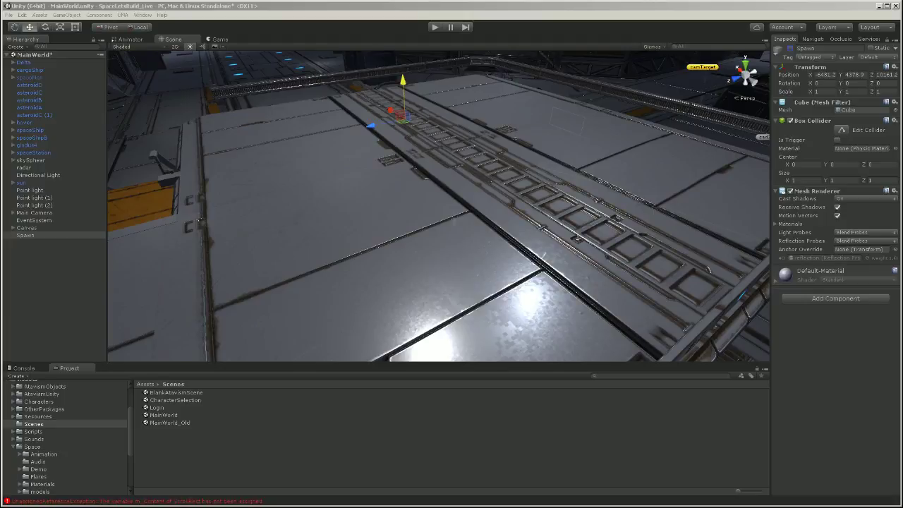
# Step: Raise the cargoShip from below the hangar floor to a Y position of about 4371
pyautogui.moveTo(269, 220); pyautogui.dragTo(484, 189, button='right')
pyautogui.moveTo(522, 205); pyautogui.dragTo(430, 230, button='middle')
pyautogui.moveTo(430, 229); pyautogui.dragTo(252, 231, button='right')
pyautogui.moveTo(528, 254); pyautogui.dragTo(216, 213, button='middle')
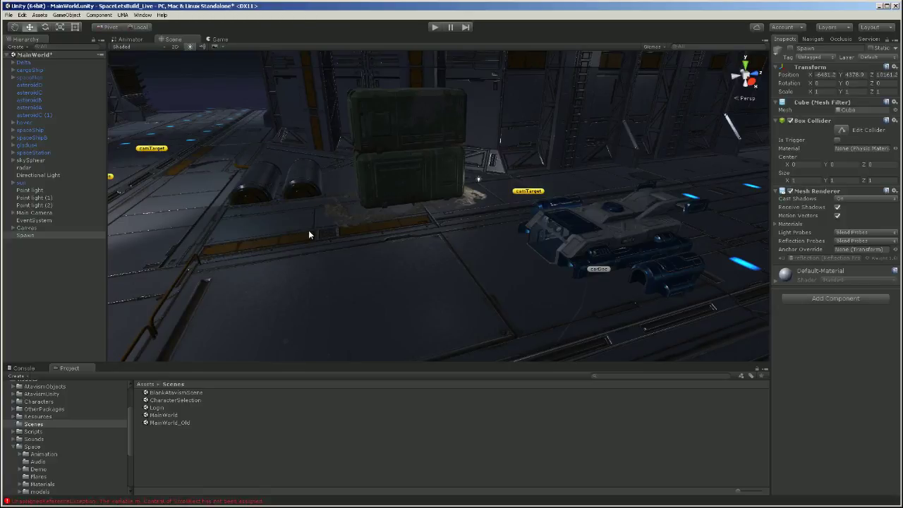
pyautogui.moveTo(421, 226); pyautogui.dragTo(236, 219, button='middle')
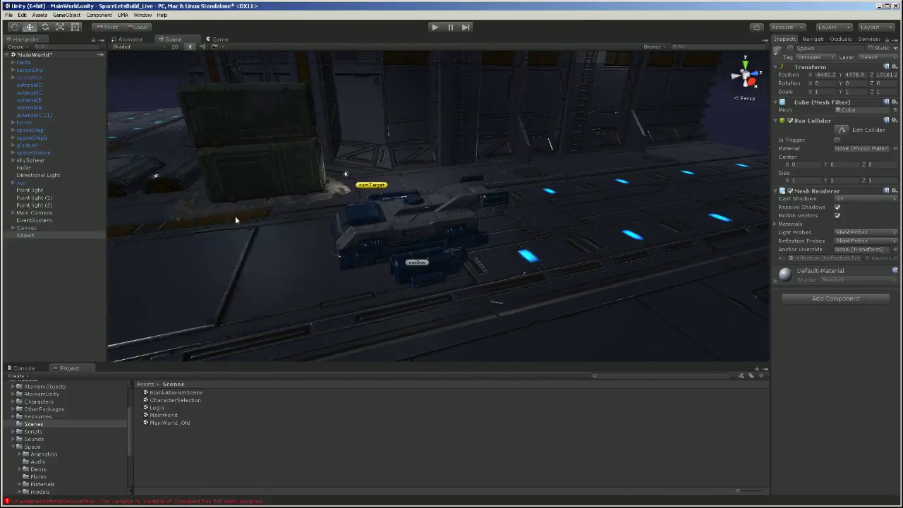
pyautogui.scroll(1, 450, 223)
pyautogui.click(399, 213)
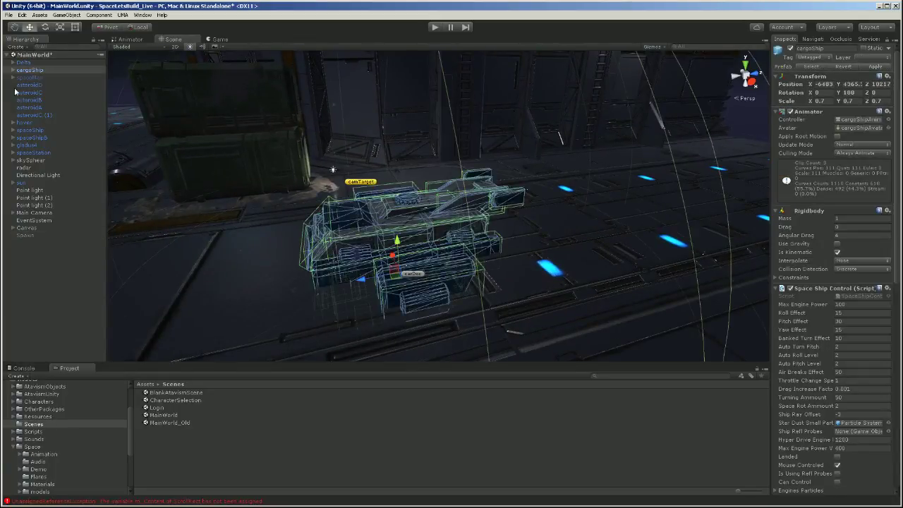
pyautogui.doubleClick(30, 70)
pyautogui.keyDown('alt'); pyautogui.moveTo(374, 263); pyautogui.dragTo(547, 176); pyautogui.keyUp('alt')
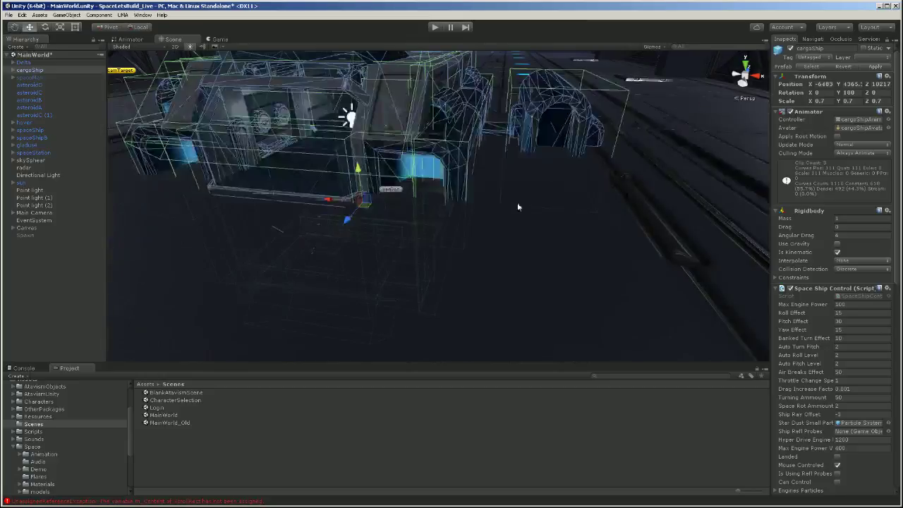
pyautogui.moveTo(412, 206); pyautogui.dragTo(362, 146, button='right')
pyautogui.moveTo(417, 239); pyautogui.dragTo(414, 128)
pyautogui.moveTo(556, 191); pyautogui.dragTo(339, 226, button='right')
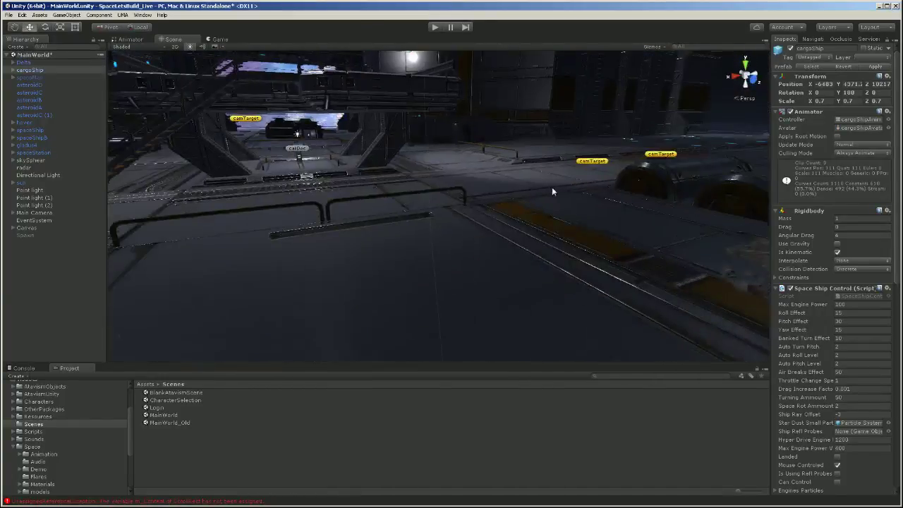
# Step: Raise the Delta ship above the hangar floor to a Y position of about 4371
pyautogui.doubleClick(29, 62)
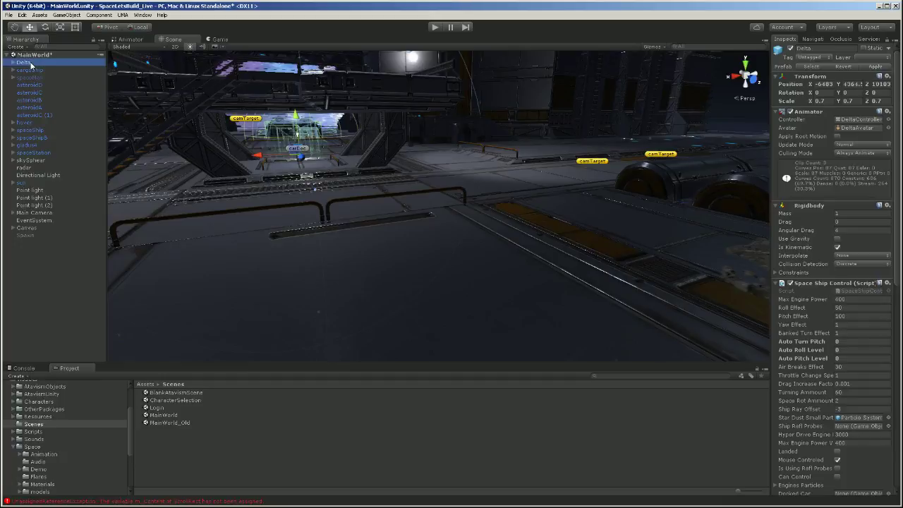
pyautogui.scroll(8, 419, 207)
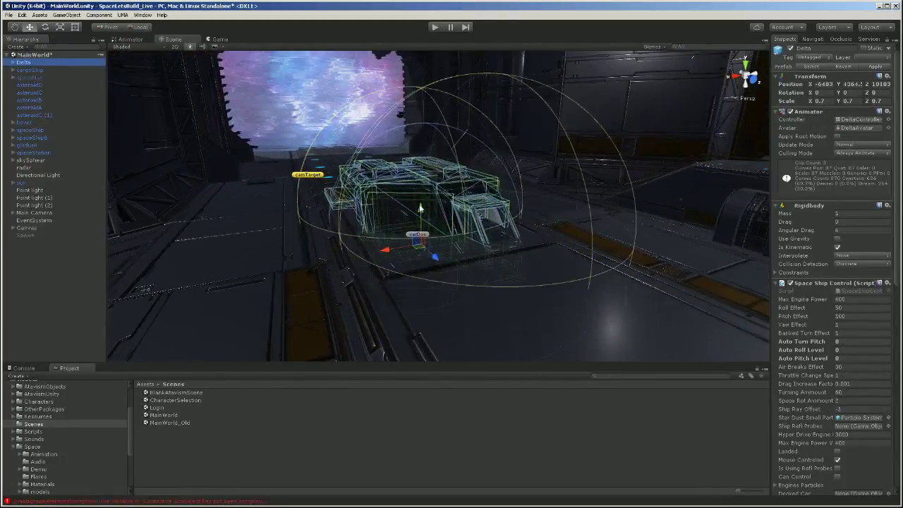
pyautogui.moveTo(420, 209); pyautogui.dragTo(419, 152)
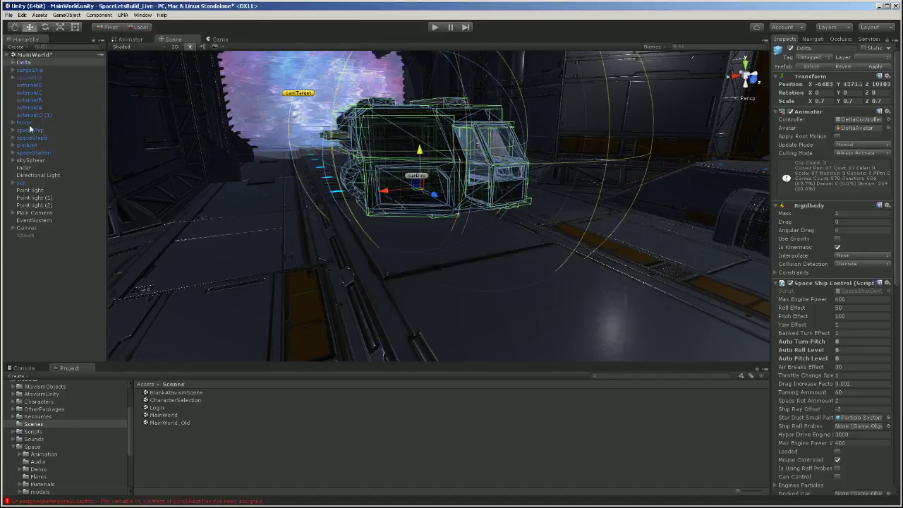
# Step: Reposition the hover vehicle on the station floor panel beside the yellow railing
pyautogui.doubleClick(27, 123)
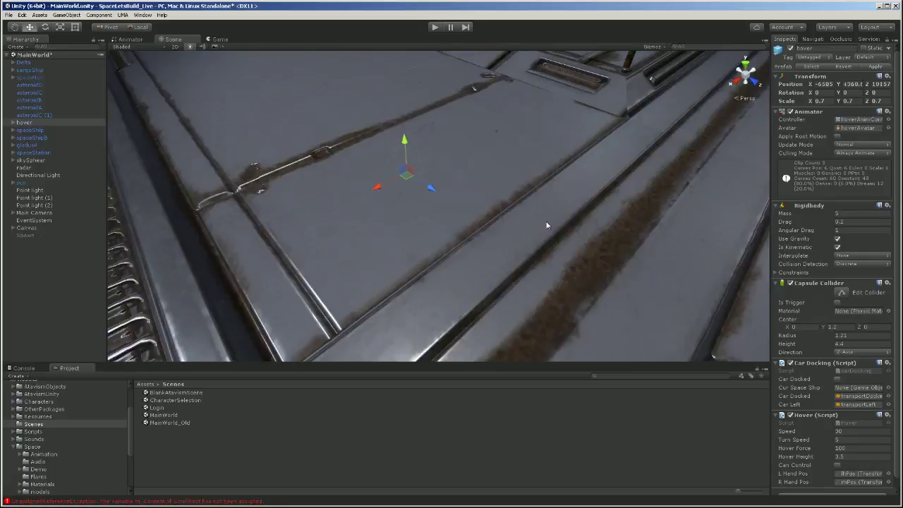
pyautogui.scroll(-5, 547, 226)
pyautogui.moveTo(450, 231); pyautogui.dragTo(353, 196)
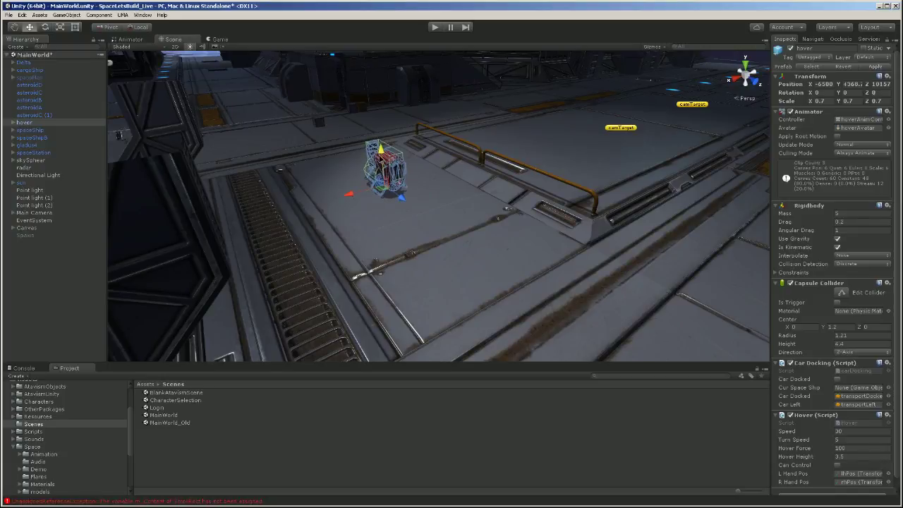
# Step: Raise spaceShip and spaceShipB above the hangar floor, placing spaceShipB at a Y position of about 4369
pyautogui.click(34, 130)
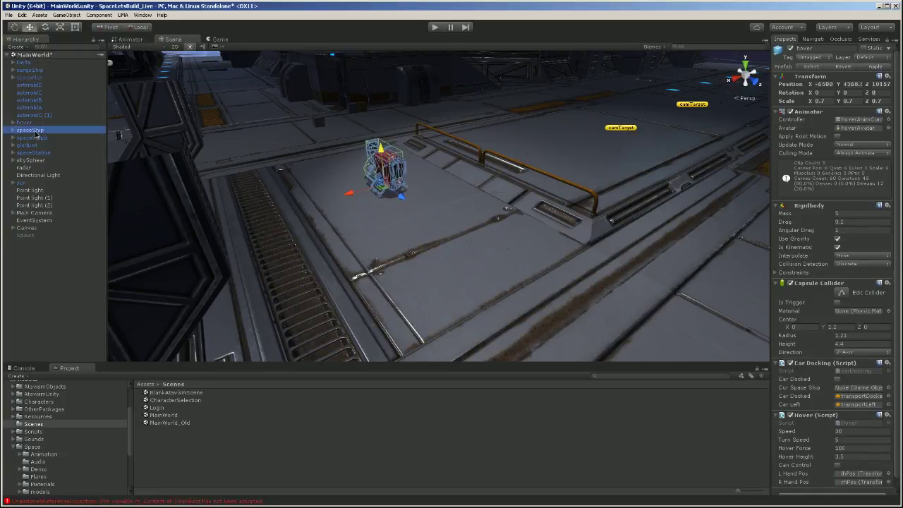
pyautogui.doubleClick(33, 131)
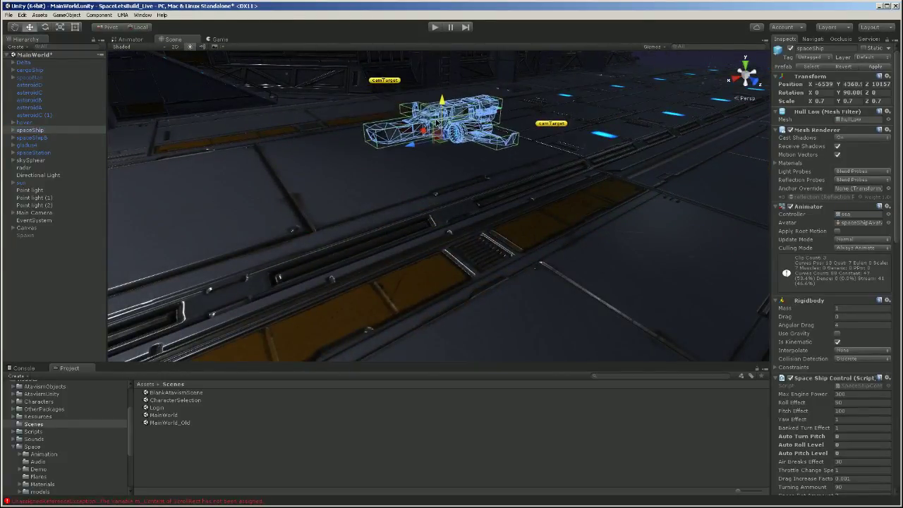
pyautogui.doubleClick(47, 138)
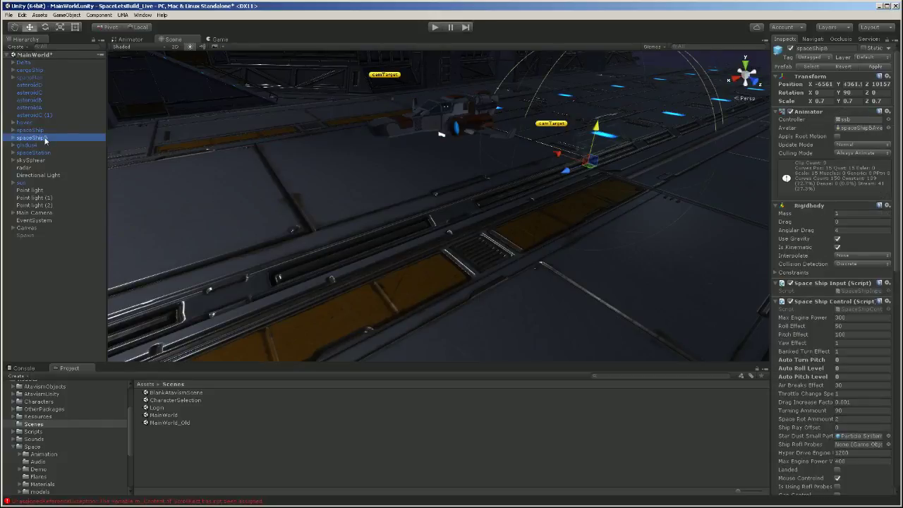
pyautogui.moveTo(449, 192); pyautogui.dragTo(439, 134)
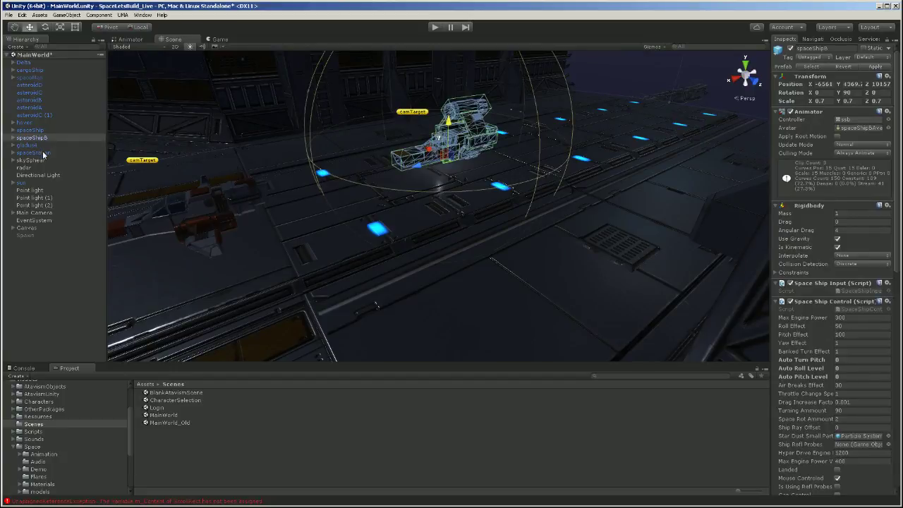
# Step: Save the MainWorld scene and the project
pyautogui.moveTo(364, 180); pyautogui.dragTo(69, 187, button='right')
pyautogui.moveTo(296, 163); pyautogui.dragTo(358, 206, button='middle')
pyautogui.click(9, 15)
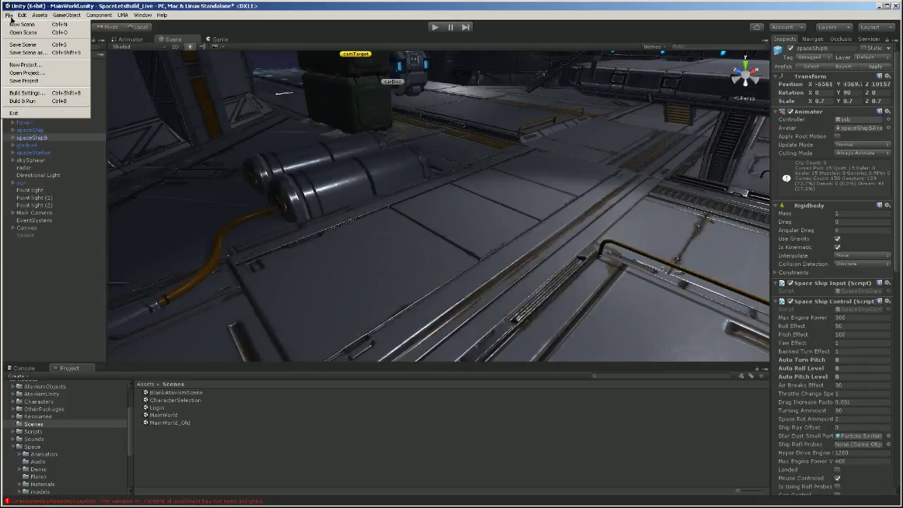
pyautogui.click(14, 47)
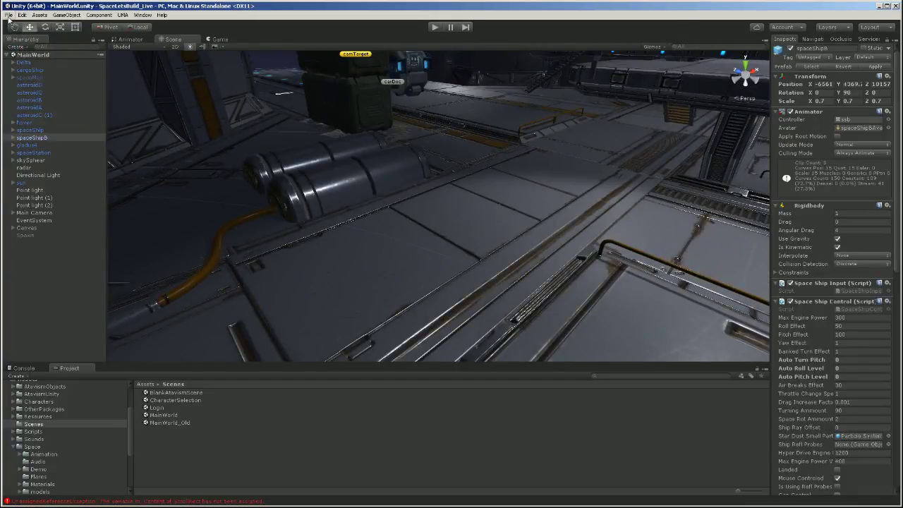
pyautogui.click(8, 14)
pyautogui.click(30, 83)
# Step: Open the Login scene, run it in play mode and dismiss the startup message over the login form
pyautogui.doubleClick(156, 408)
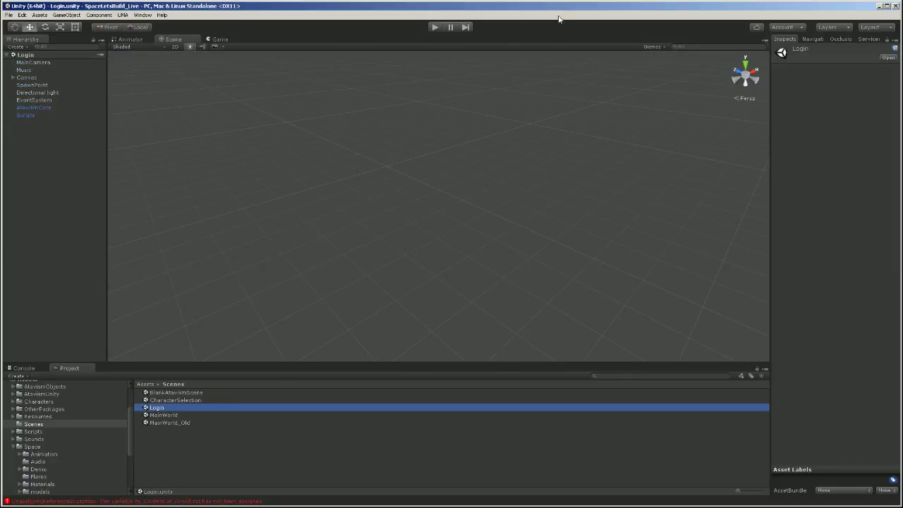
pyautogui.click(435, 28)
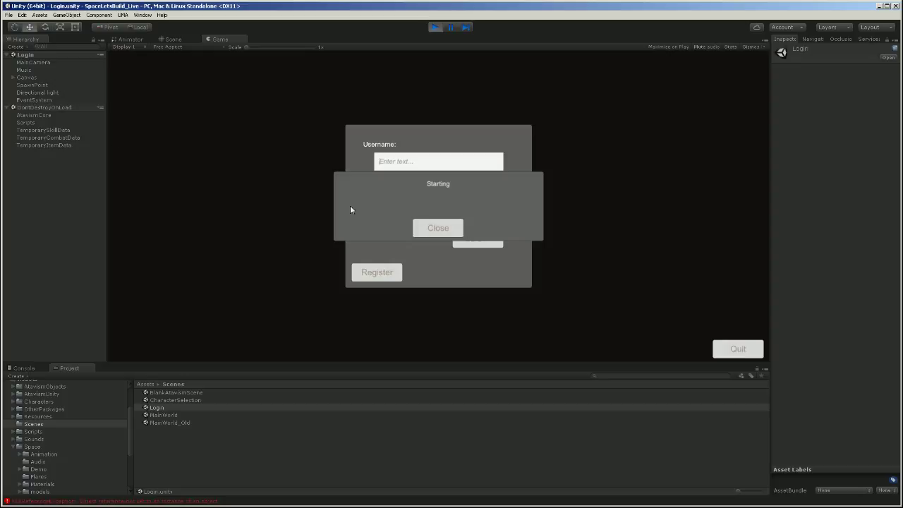
pyautogui.click(51, 130)
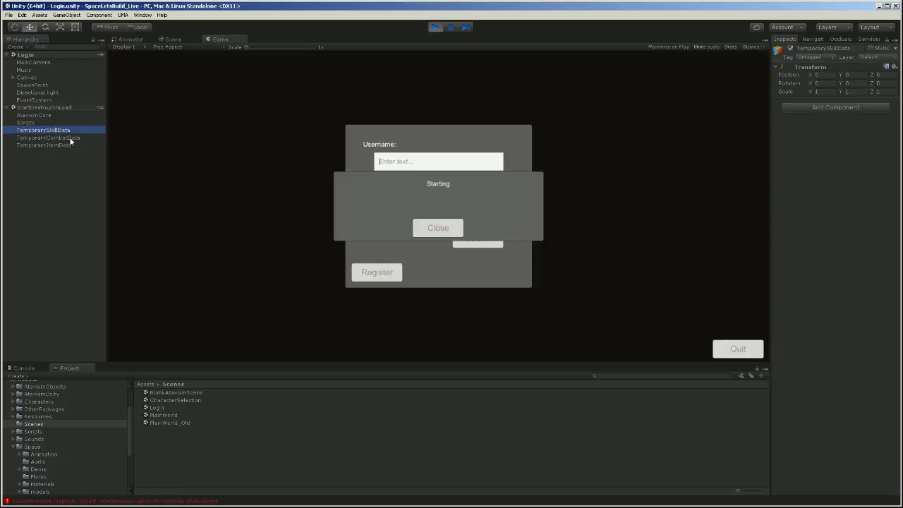
pyautogui.click(419, 164)
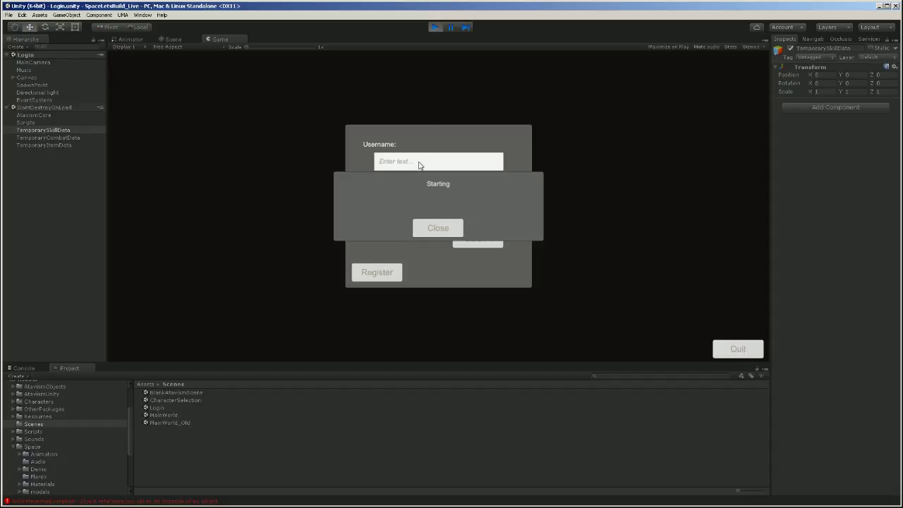
pyautogui.click(439, 227)
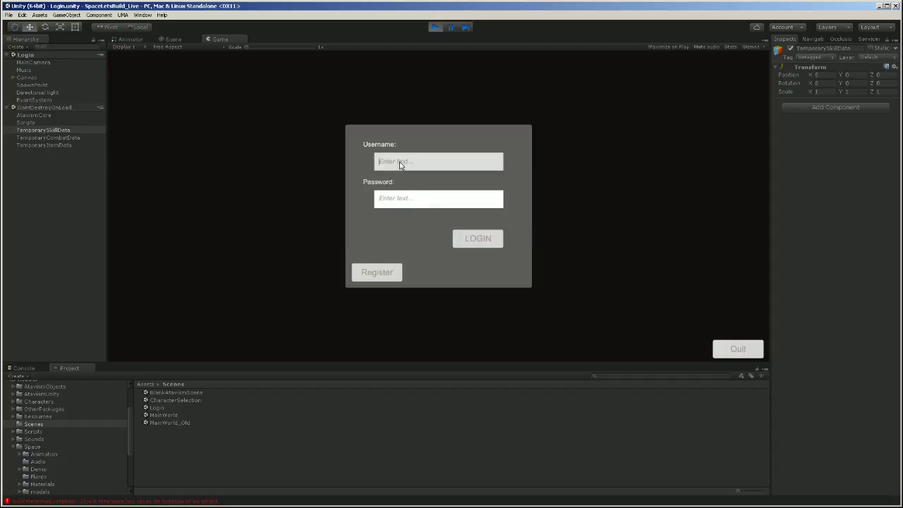
# Step: Log in with the account username and password, and enter the world with the level 4 Warrior character
pyautogui.click(403, 201)
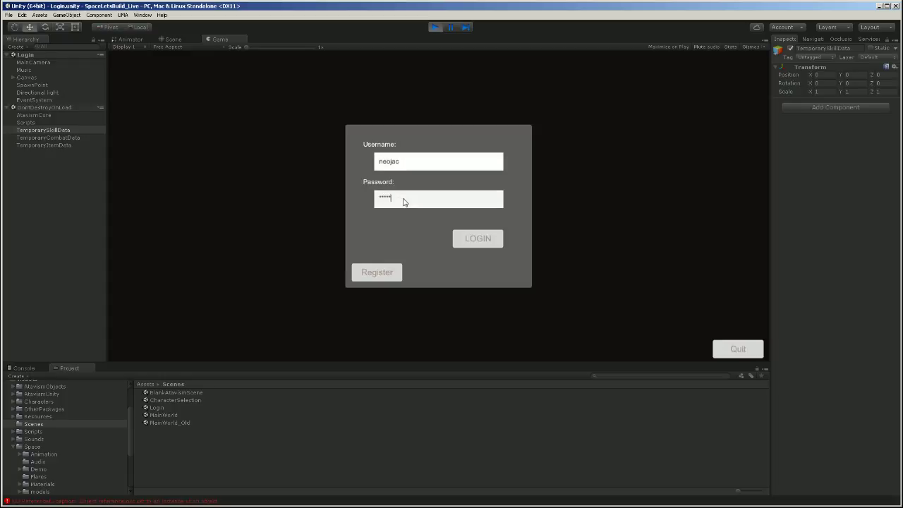
pyautogui.click(487, 238)
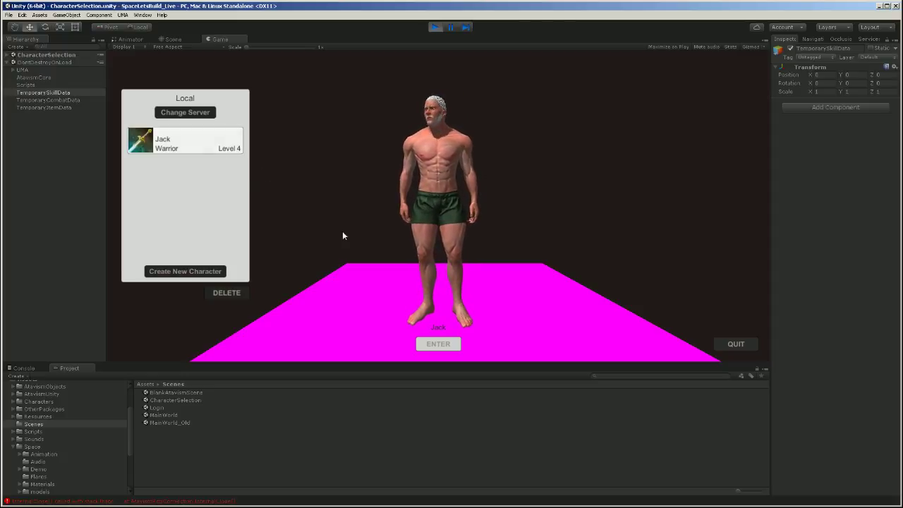
pyautogui.click(438, 345)
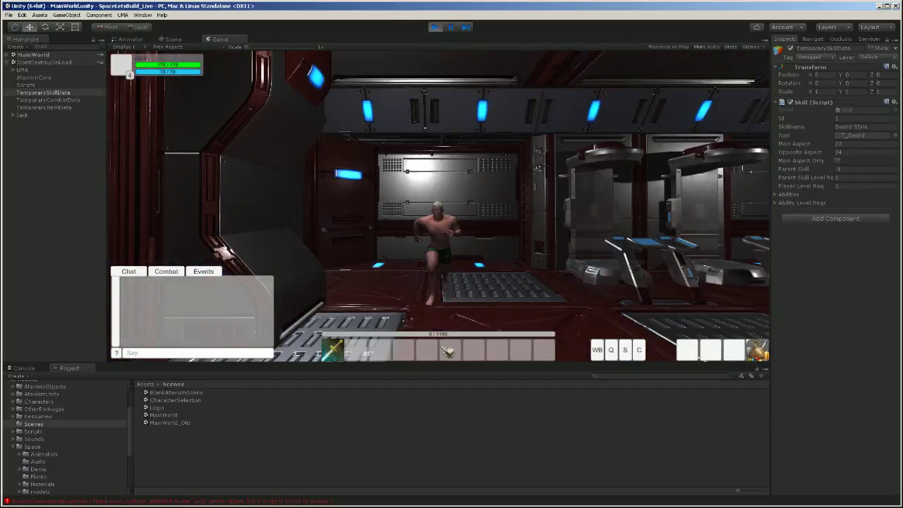
# Step: Run the character around the red spawn room to check the player's scale against the consoles, doors and walls
pyautogui.moveTo(436, 179); pyautogui.dragTo(564, 185, button='right')
pyautogui.press('w')
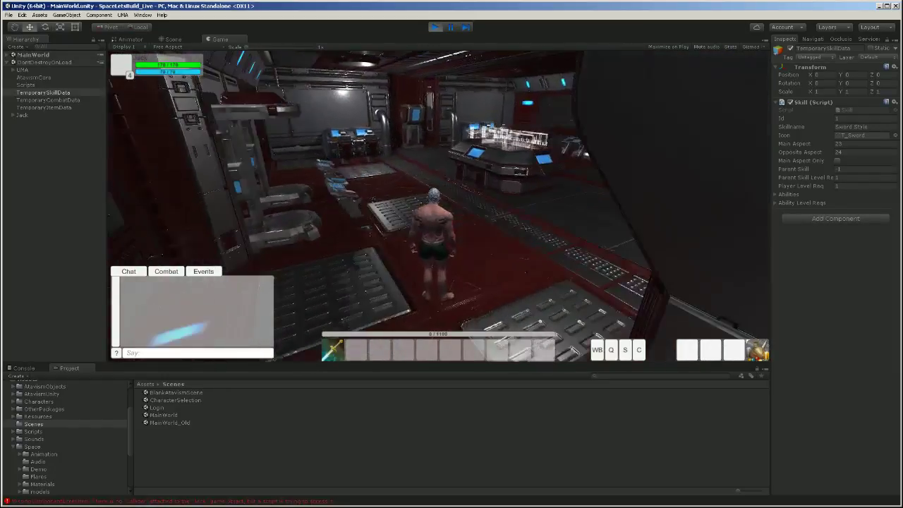
pyautogui.press('w')
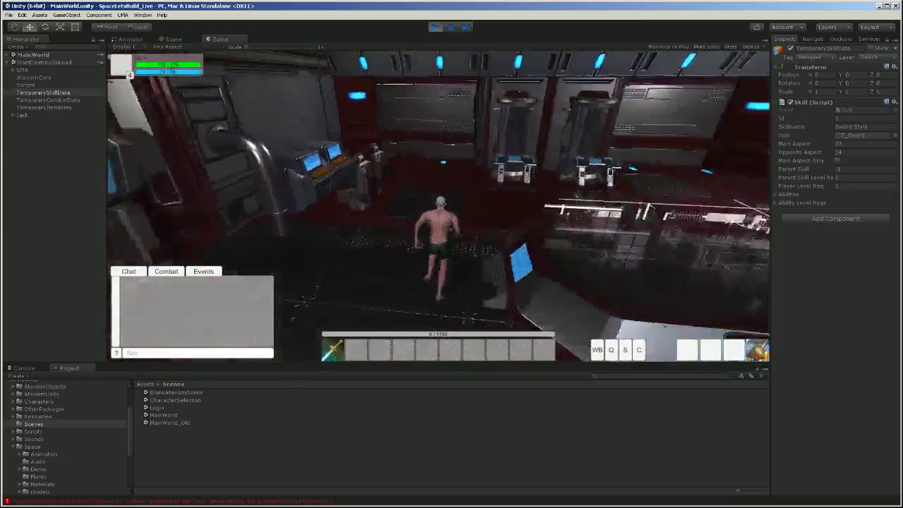
pyautogui.press('w')
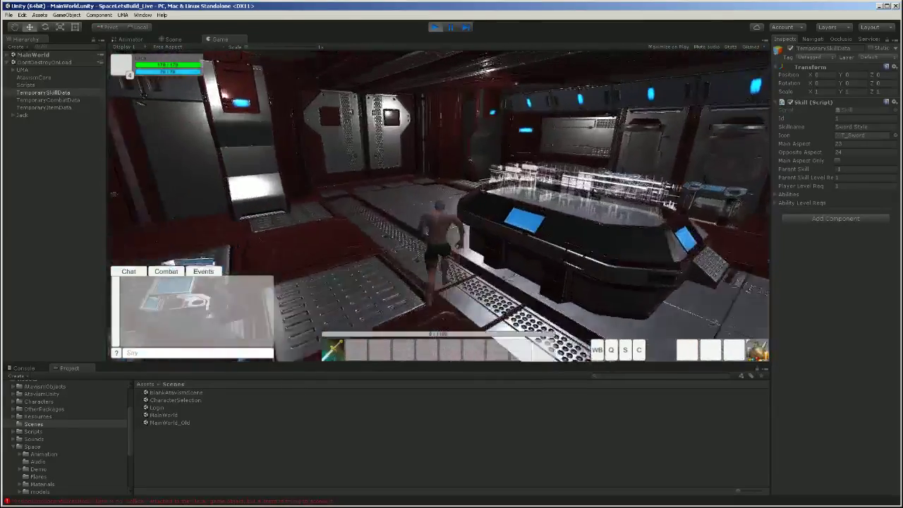
pyautogui.press('w')
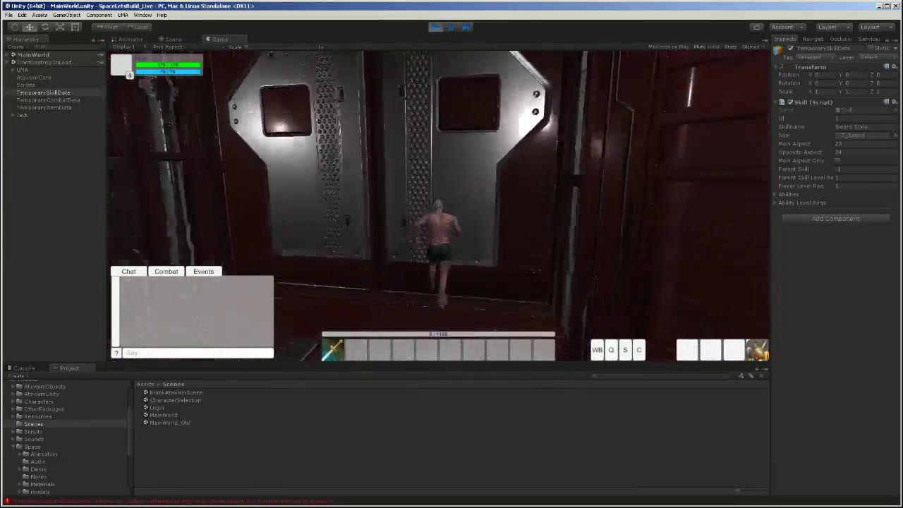
pyautogui.press('w')
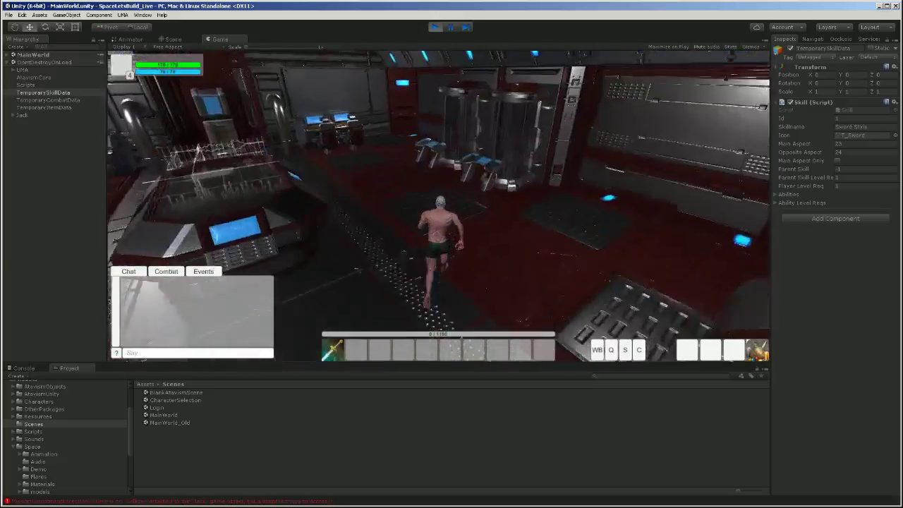
pyautogui.press('w')
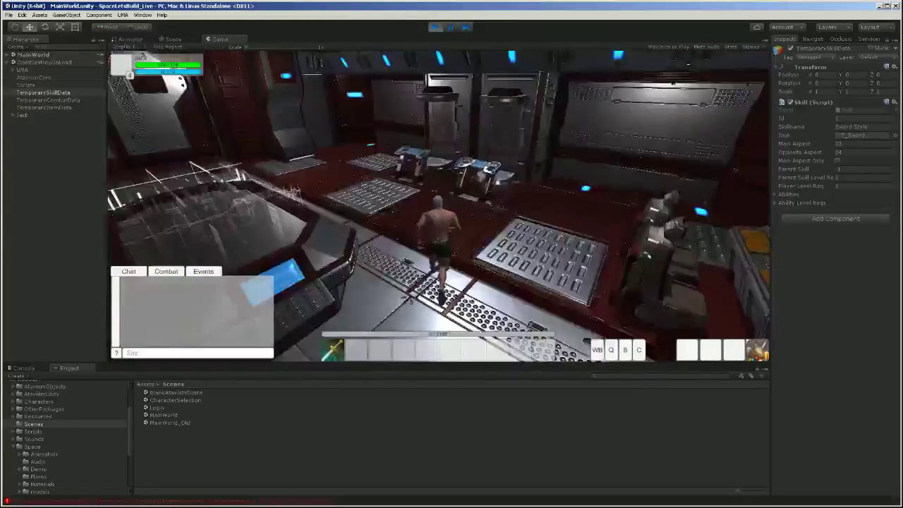
pyautogui.press('w')
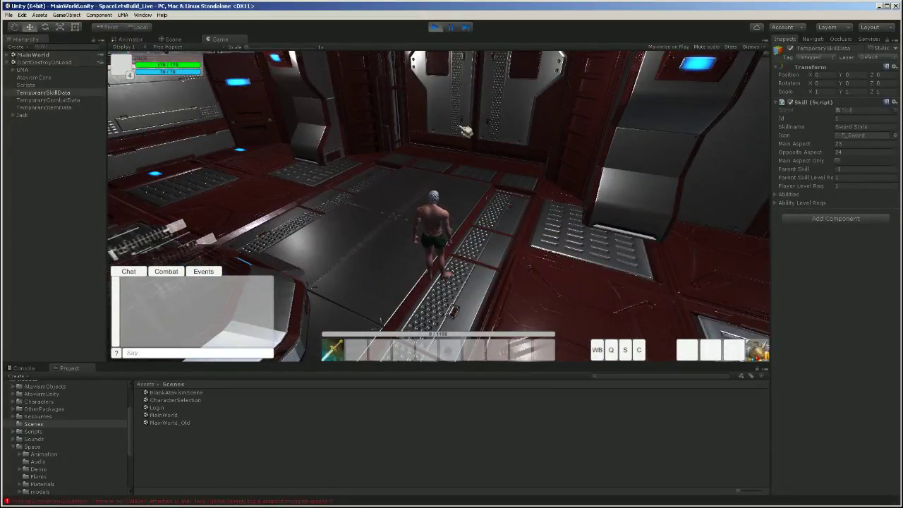
pyautogui.moveTo(503, 234); pyautogui.dragTo(446, 205, button='right')
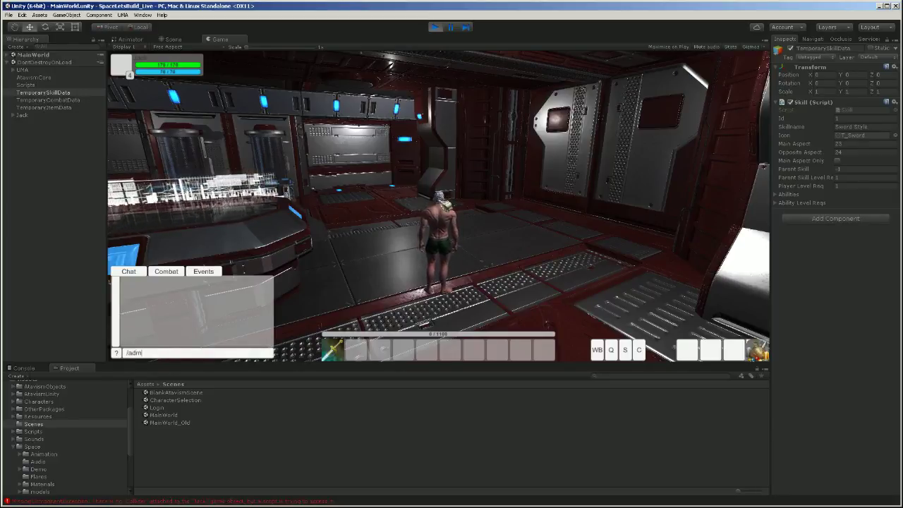
# Step: Open the Admin Panel through the chat command, review its item generation and teleport options, and close it
pyautogui.press('Return')
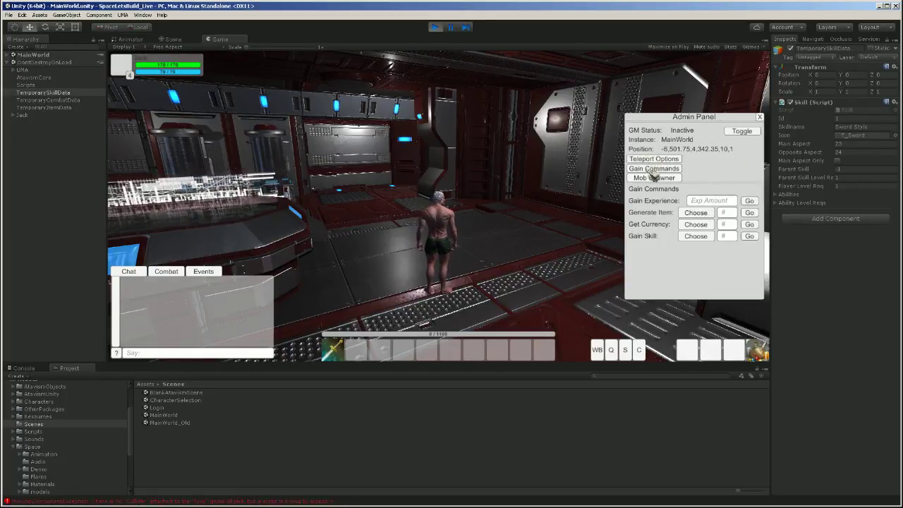
pyautogui.click(703, 218)
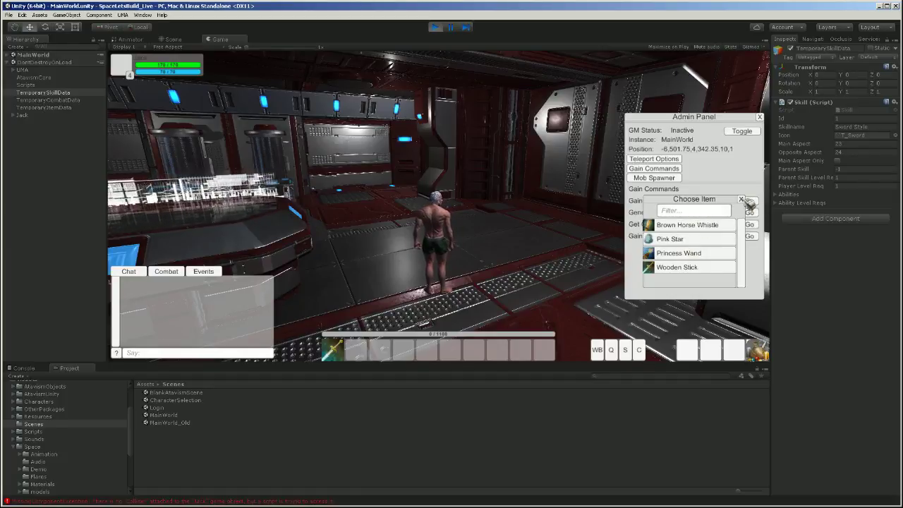
pyautogui.click(741, 200)
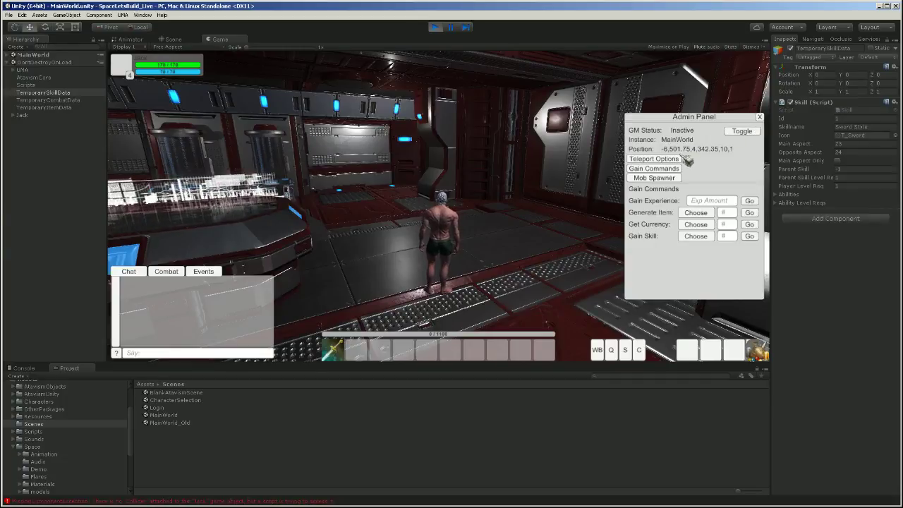
pyautogui.click(674, 161)
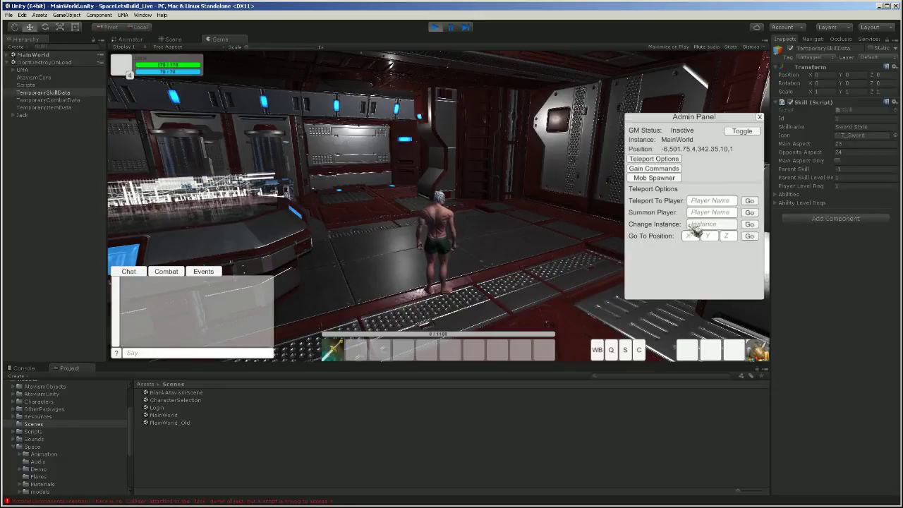
pyautogui.click(729, 226)
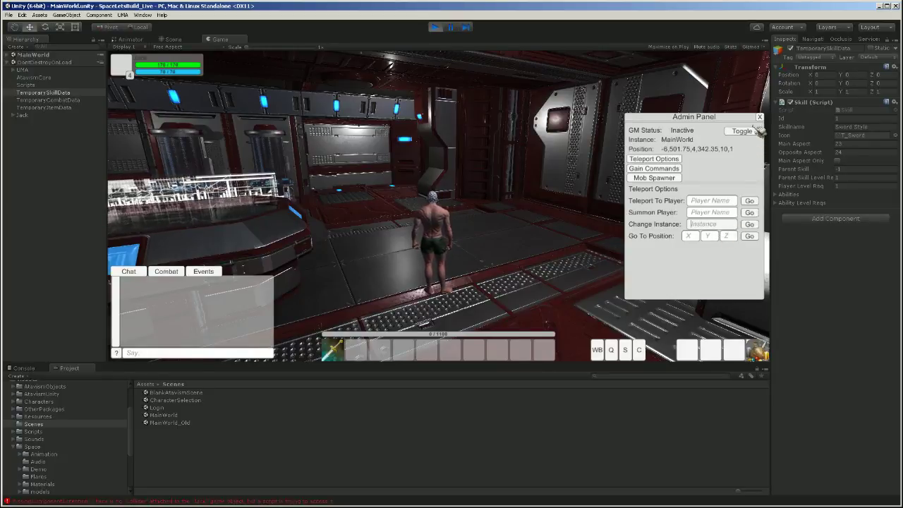
pyautogui.click(762, 118)
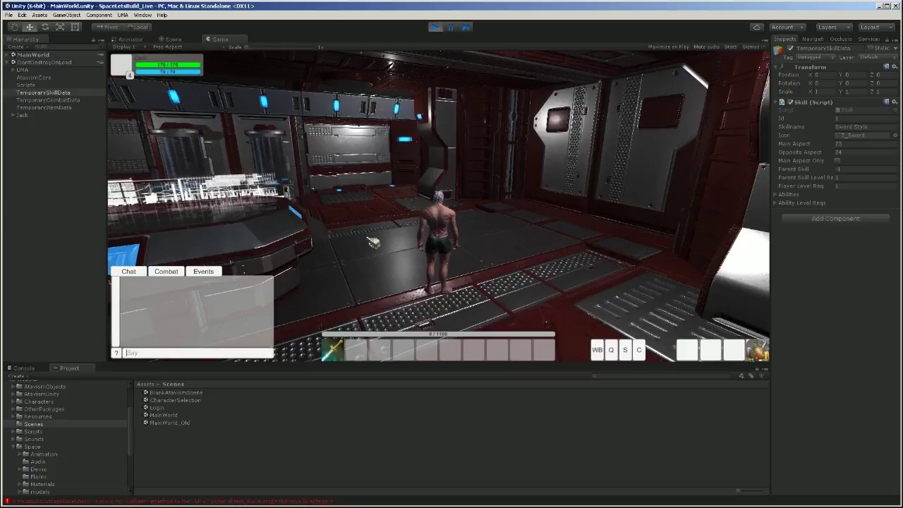
# Step: Teleport the character out of the red room with the chat command "/goto spawn" and face it down the hangar
pyautogui.write('/')
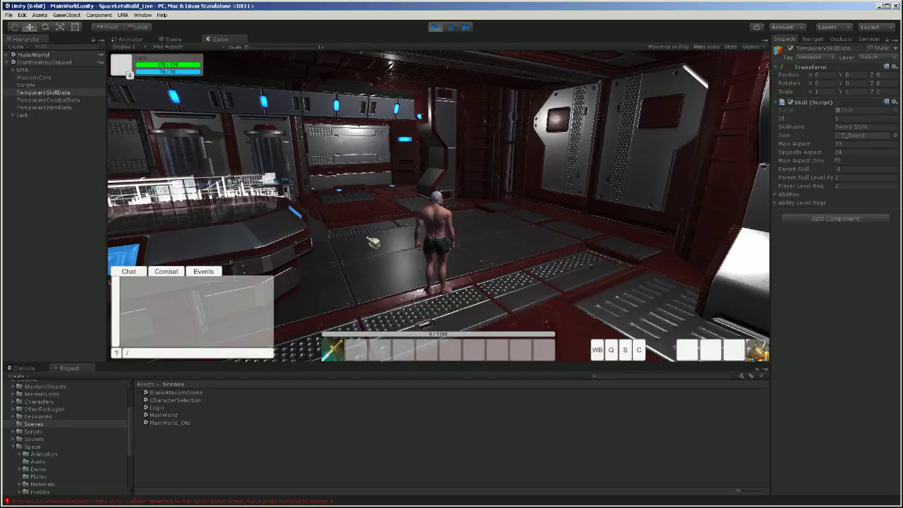
pyautogui.write('goto')
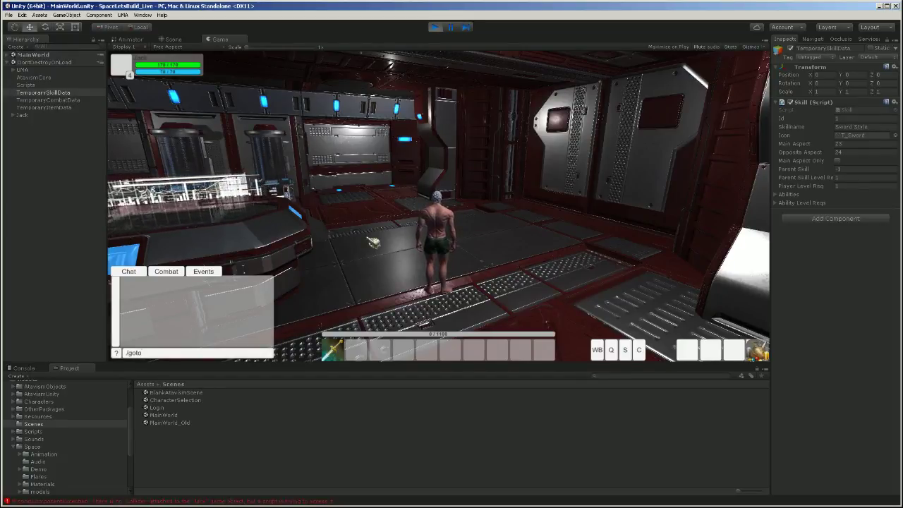
pyautogui.write(' spa')
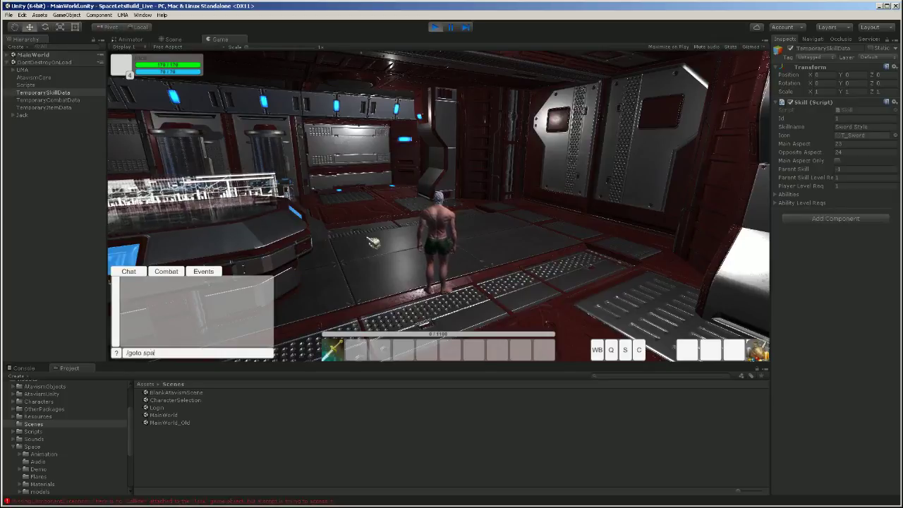
pyautogui.write('wn')
pyautogui.press('Return')
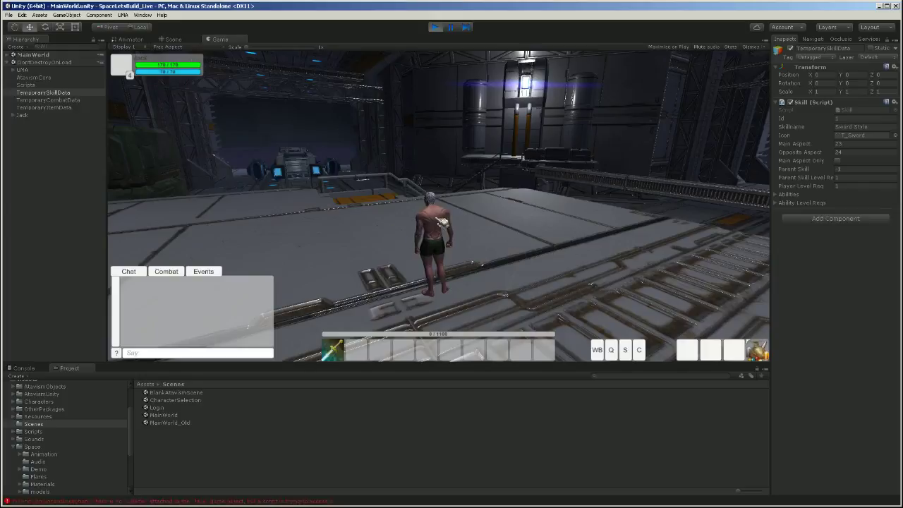
pyautogui.moveTo(504, 218); pyautogui.dragTo(470, 142)
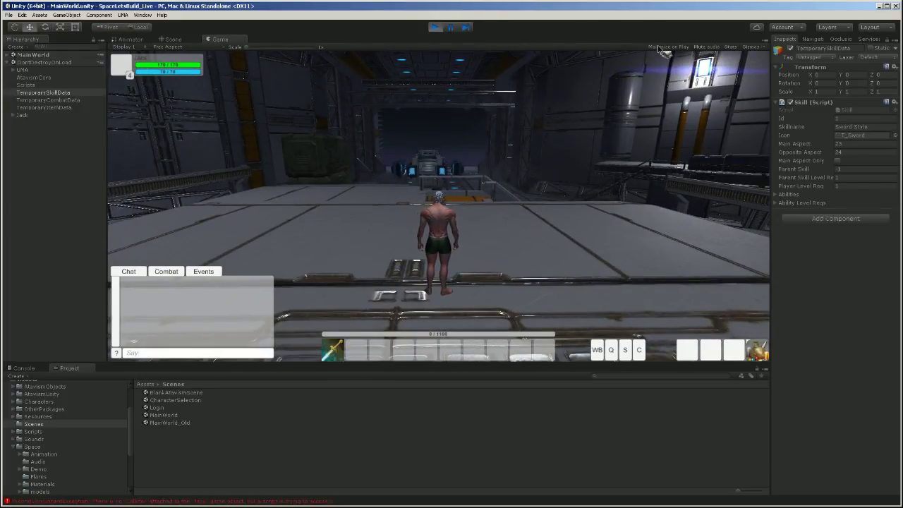
# Step: Maximize the running game view and run the character through the hangar to check its scale against the crates, ship and walkways
pyautogui.click(451, 27)
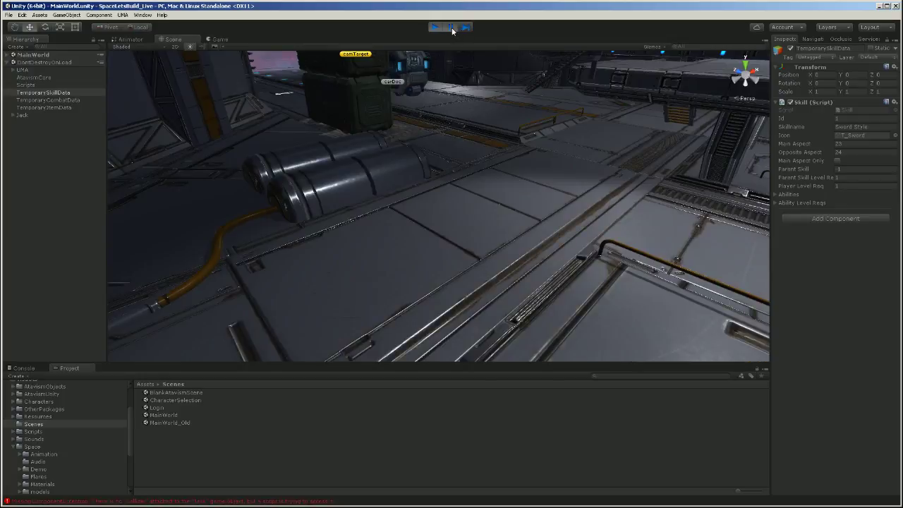
pyautogui.click(452, 27)
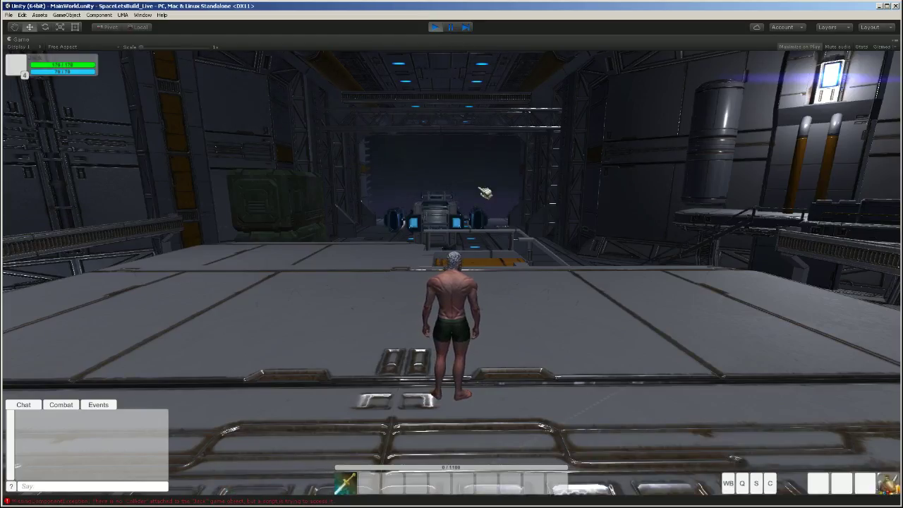
pyautogui.moveTo(510, 200); pyautogui.dragTo(460, 268, button='right')
pyautogui.moveTo(535, 268); pyautogui.dragTo(598, 261, button='right')
pyautogui.press('w')
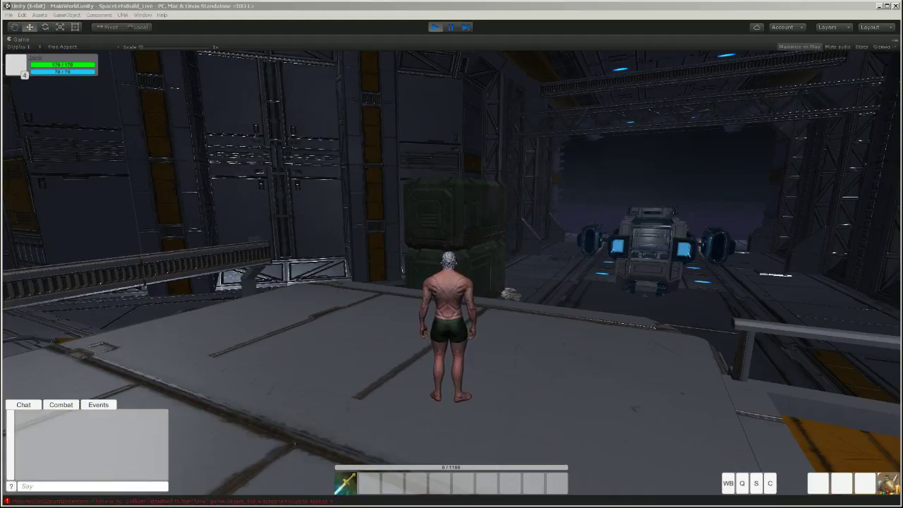
pyautogui.press('w')
pyautogui.moveTo(546, 249); pyautogui.dragTo(379, 267, button='right')
pyautogui.press('w')
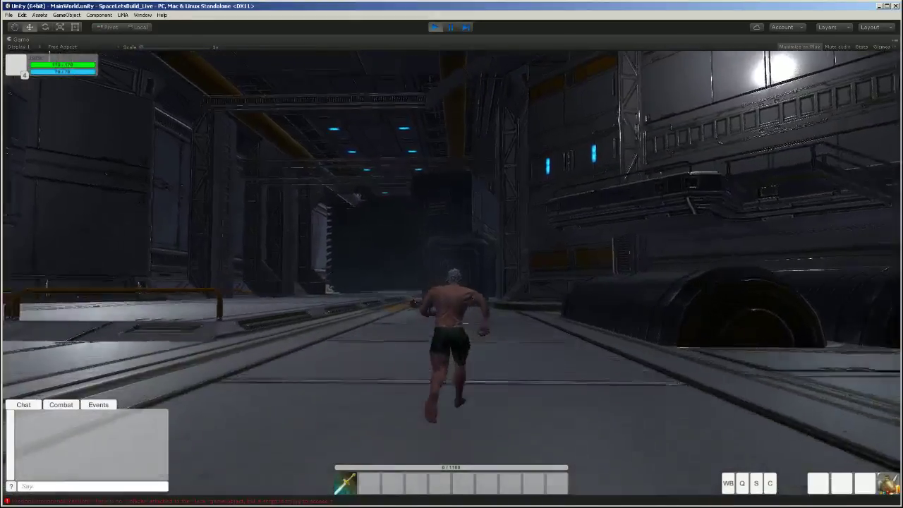
pyautogui.moveTo(464, 324); pyautogui.dragTo(421, 314, button='right')
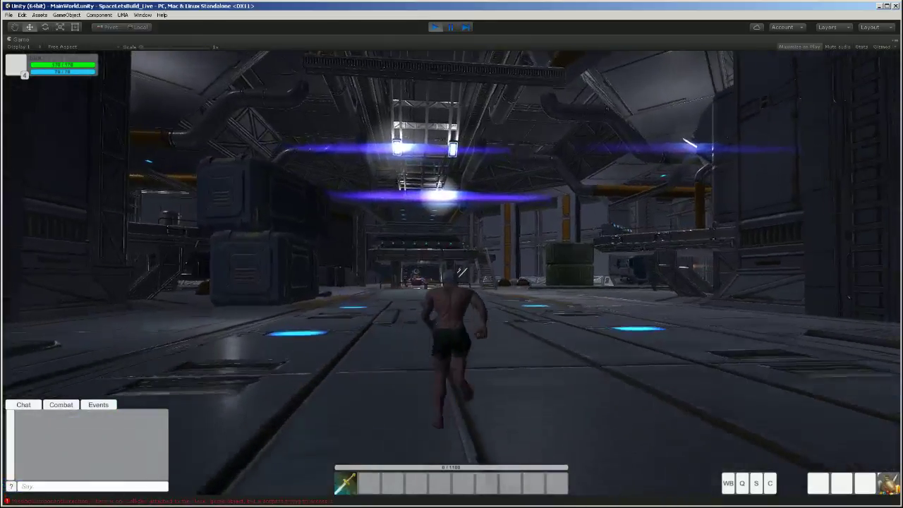
# Step: Stop play mode and open the MainWorld scene
pyautogui.click(435, 27)
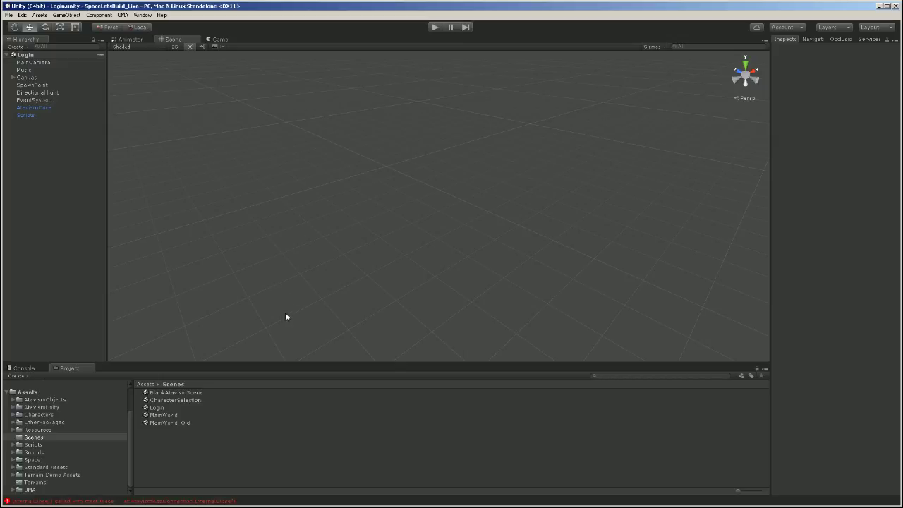
pyautogui.click(167, 416)
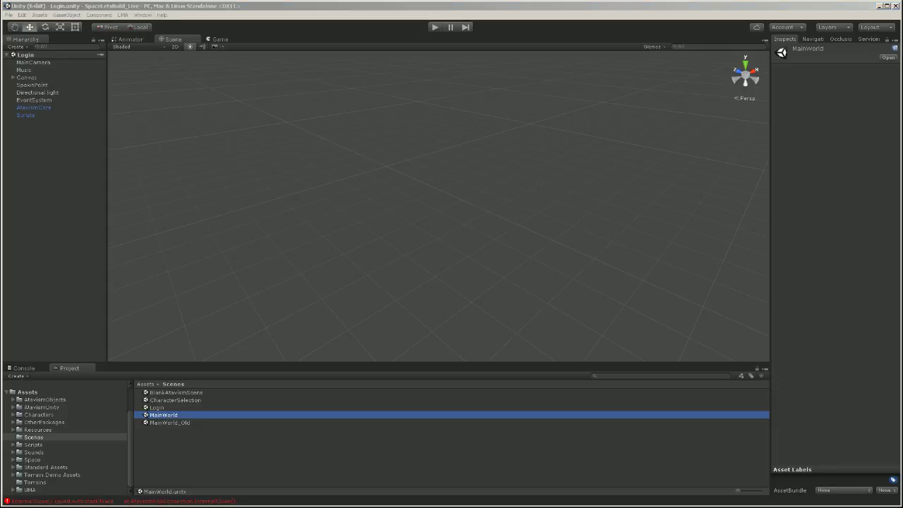
pyautogui.click(172, 417)
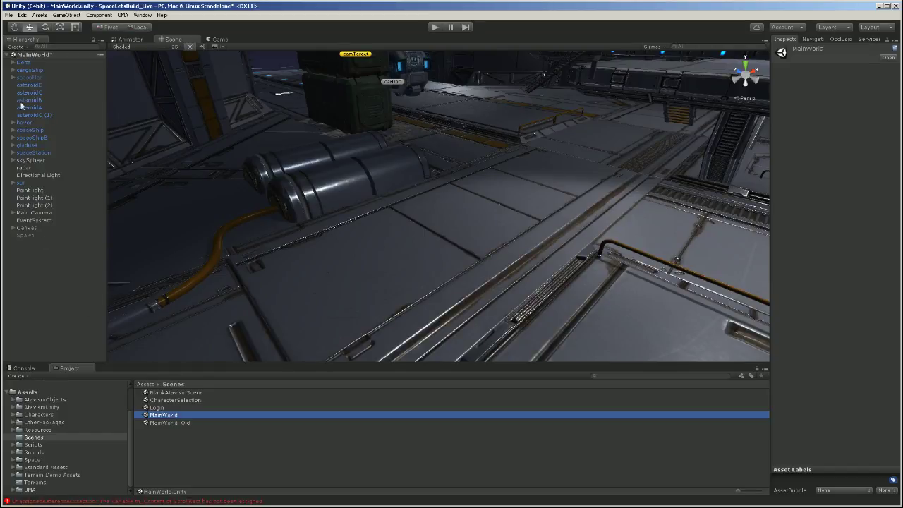
# Step: Compare the nested demo camera with the scene's own Main Camera, and set the latter's Clear Flags to Solid Color
pyautogui.click(13, 78)
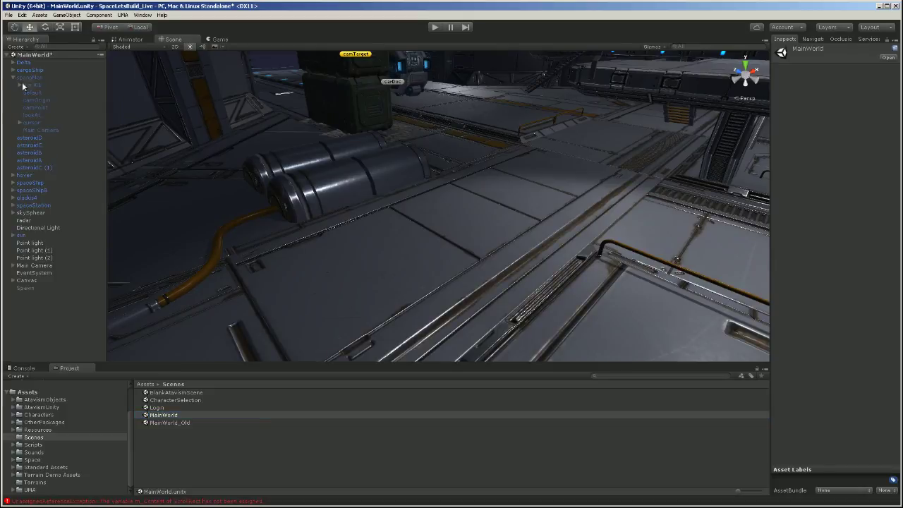
pyautogui.click(39, 131)
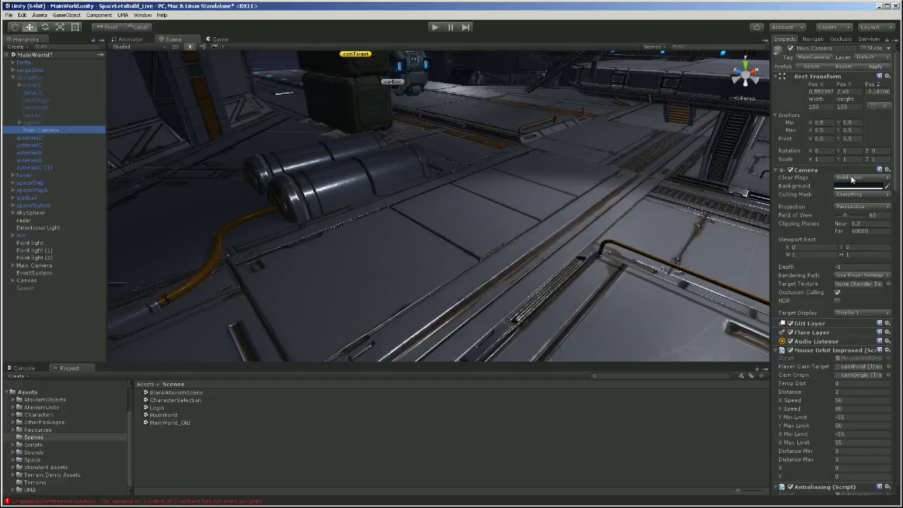
pyautogui.click(32, 266)
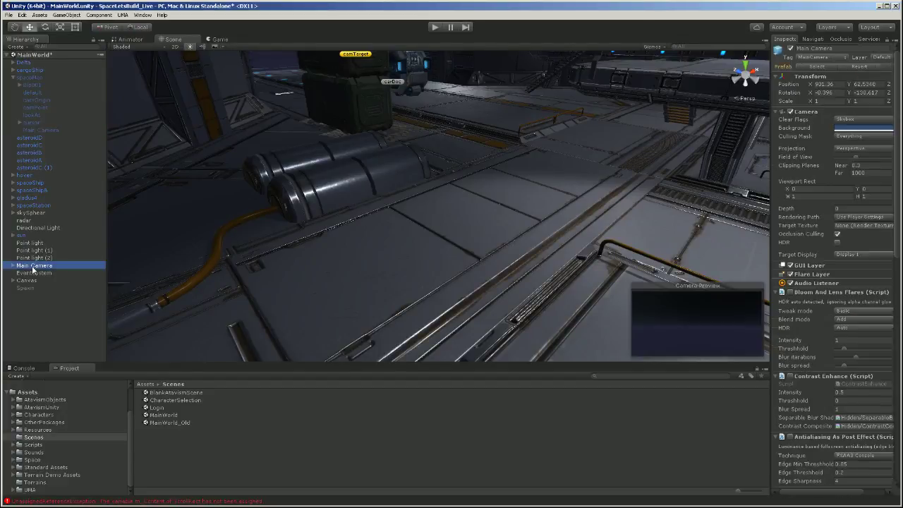
pyautogui.click(869, 121)
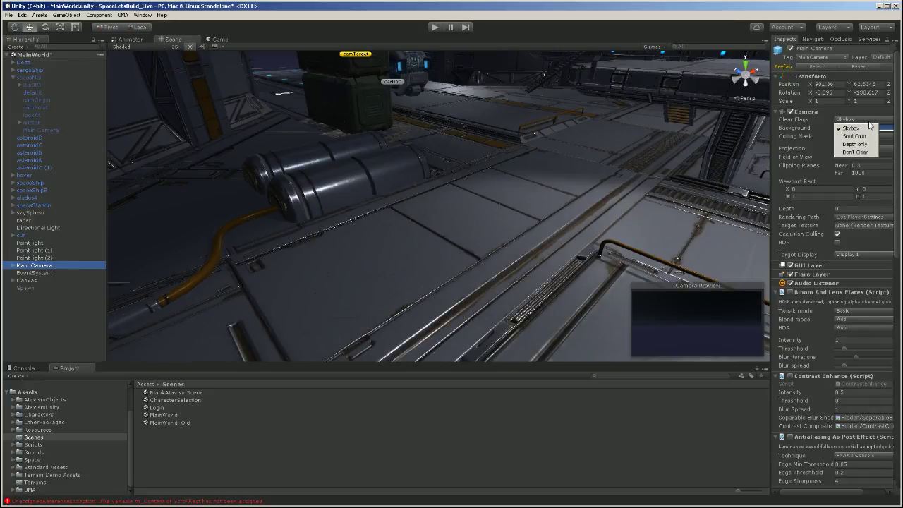
pyautogui.click(858, 136)
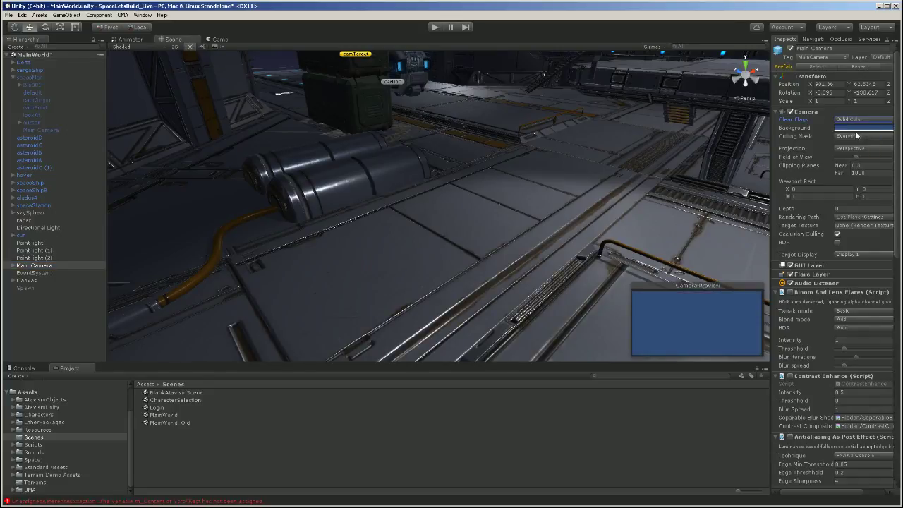
# Step: Match the scene's Main Camera background to the demo camera's colour by setting it to R 17, G 23, B 31
pyautogui.click(42, 130)
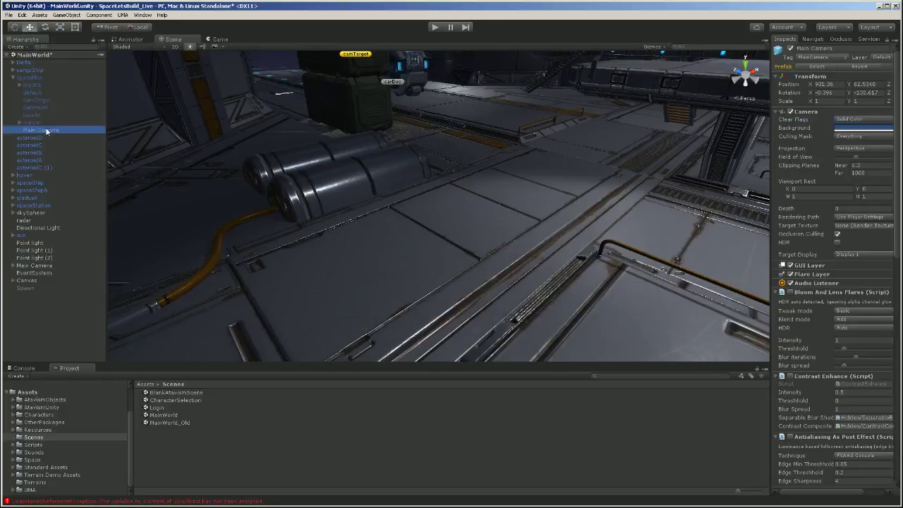
pyautogui.click(866, 186)
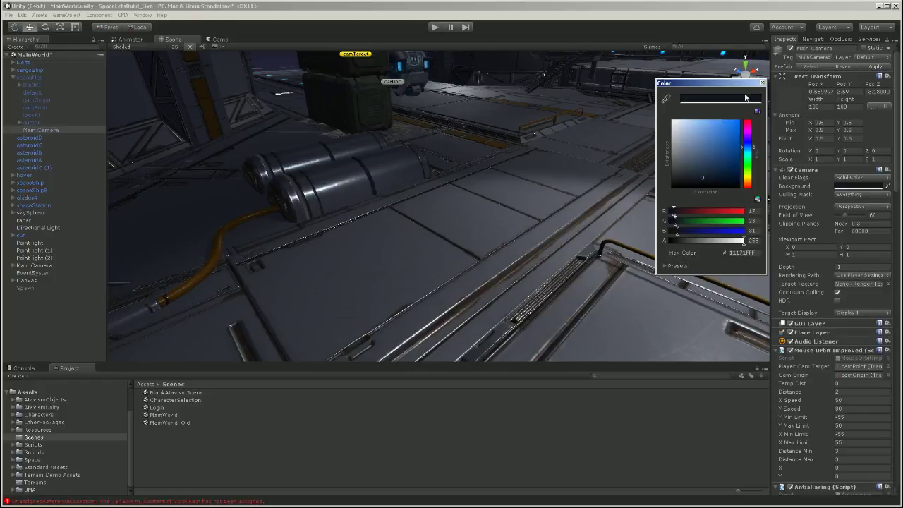
pyautogui.click(763, 82)
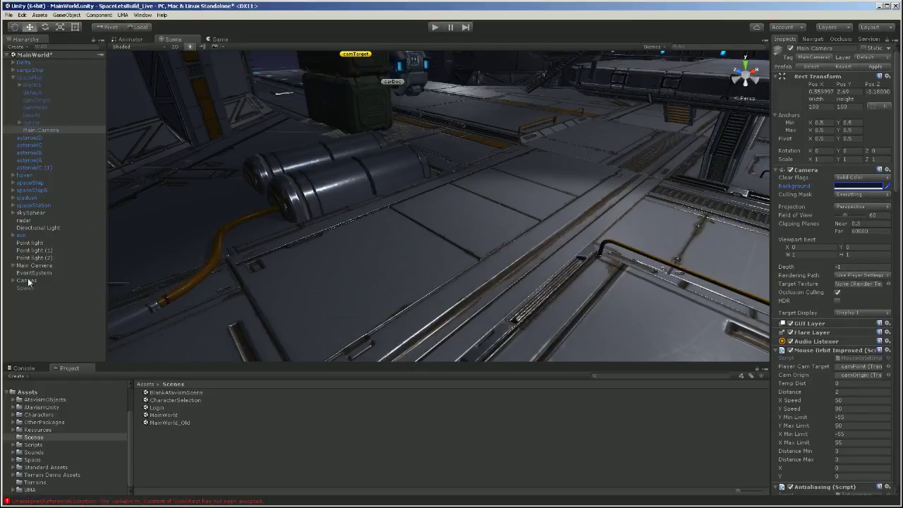
pyautogui.click(33, 267)
pyautogui.click(883, 132)
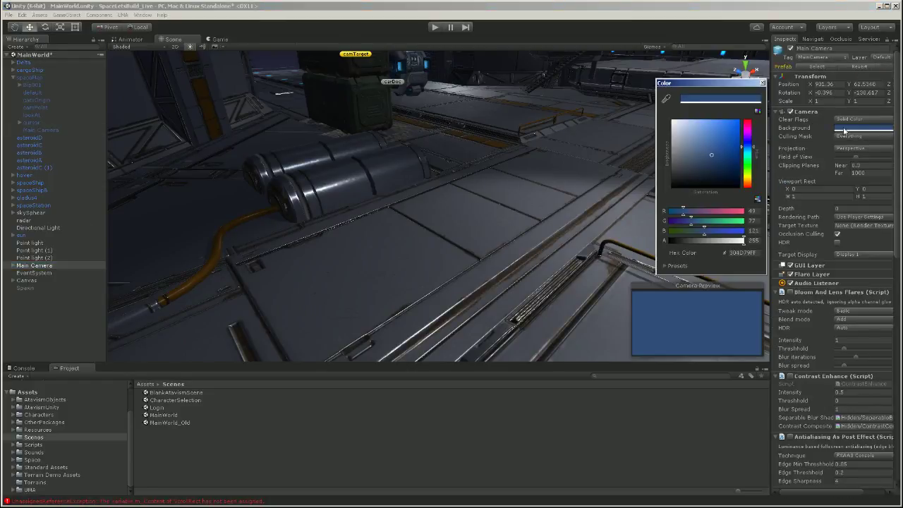
pyautogui.write('17')
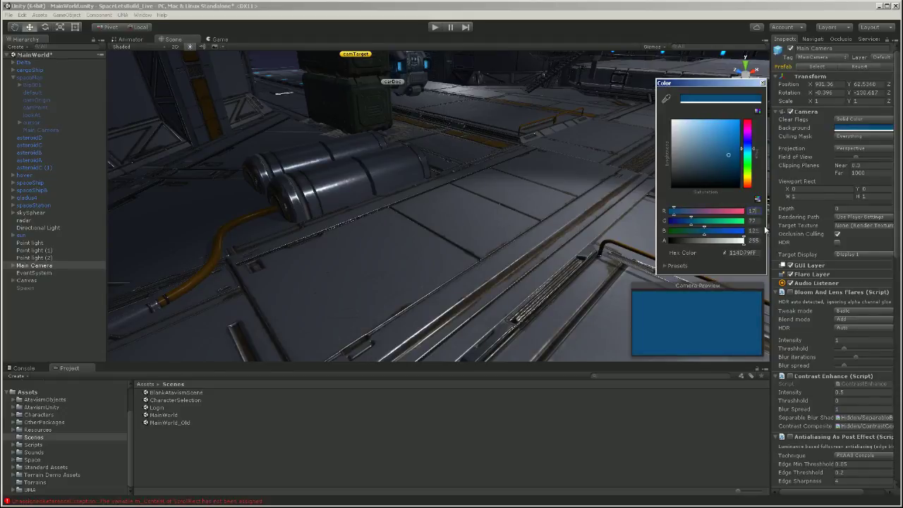
pyautogui.press('Tab')
pyautogui.write('23')
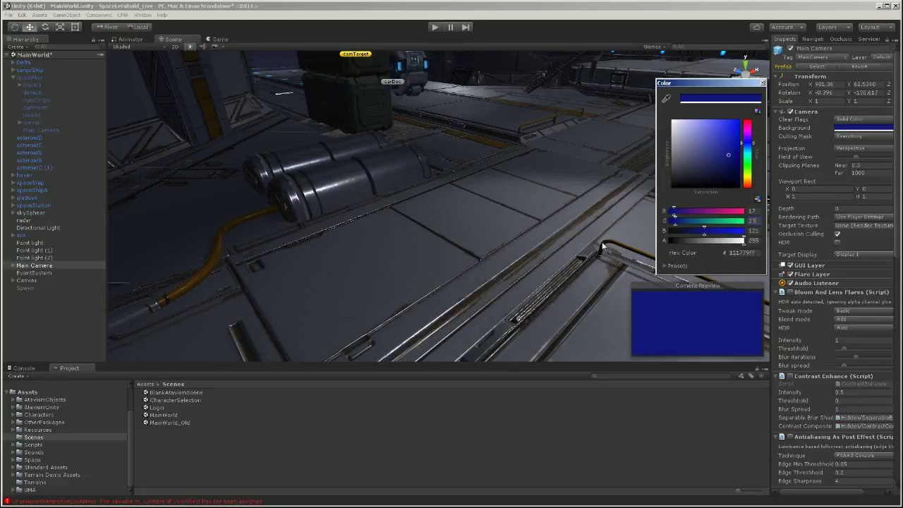
pyautogui.press('Tab')
pyautogui.write('31')
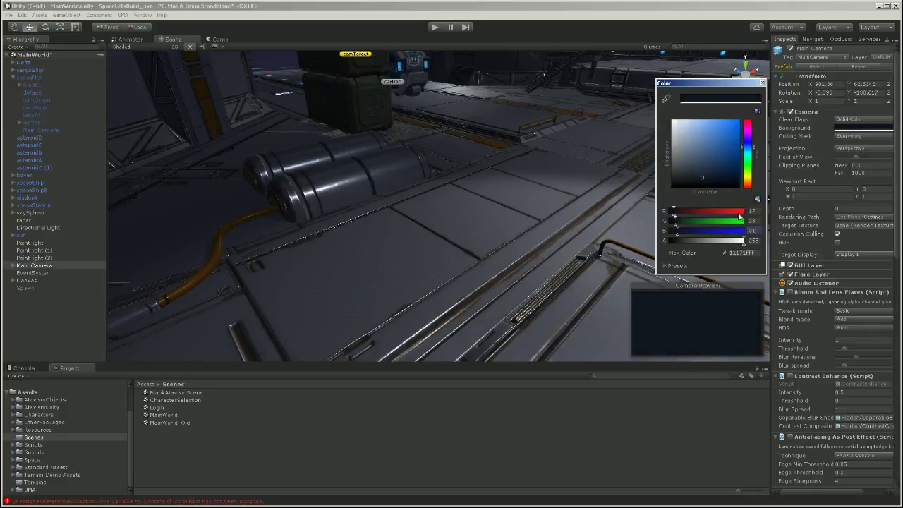
pyautogui.click(763, 84)
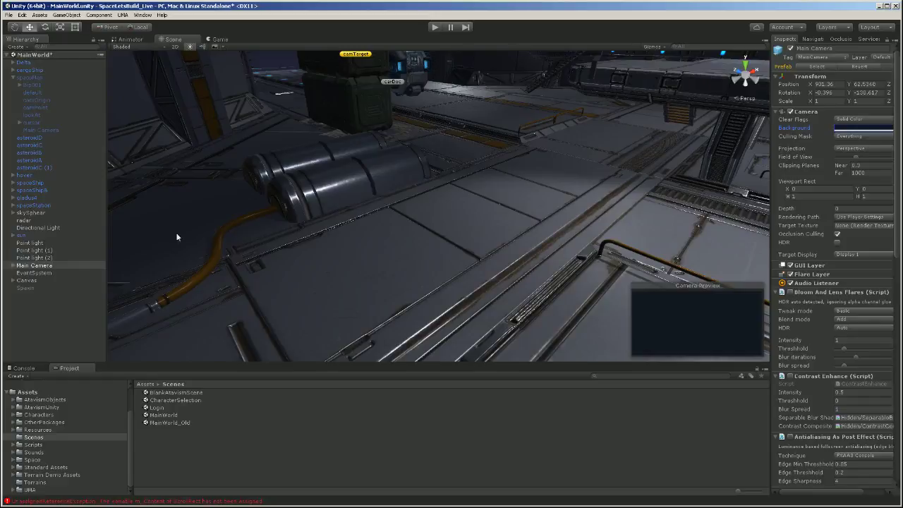
# Step: Set the scene's Main Camera far clipping plane to 60000, as on the demo camera
pyautogui.click(54, 129)
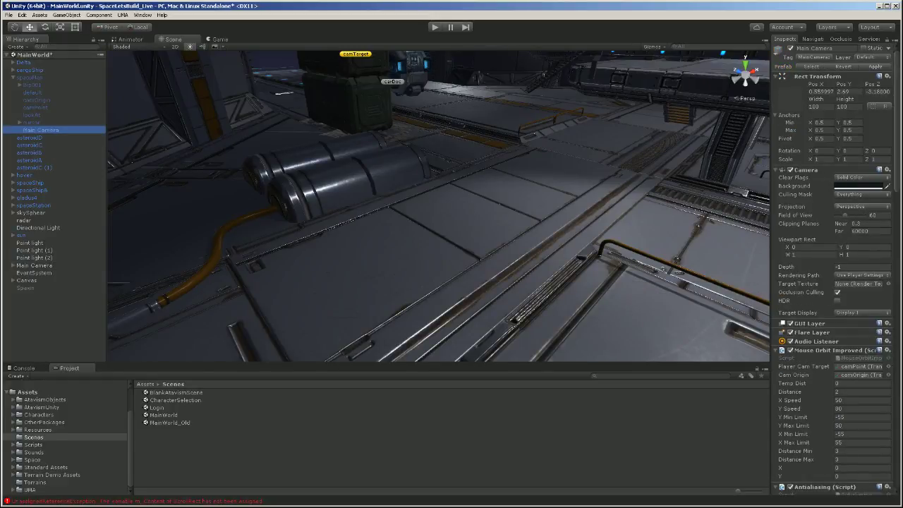
pyautogui.click(34, 266)
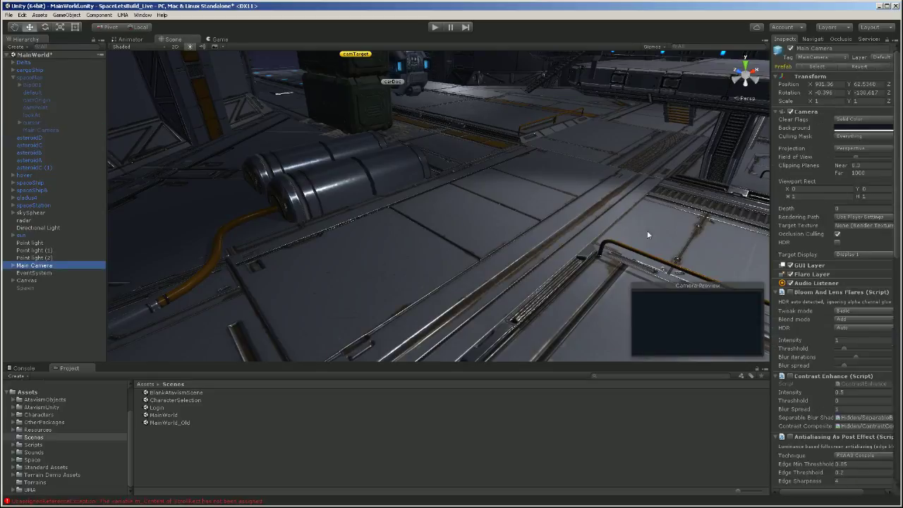
pyautogui.click(869, 175)
pyautogui.write('6')
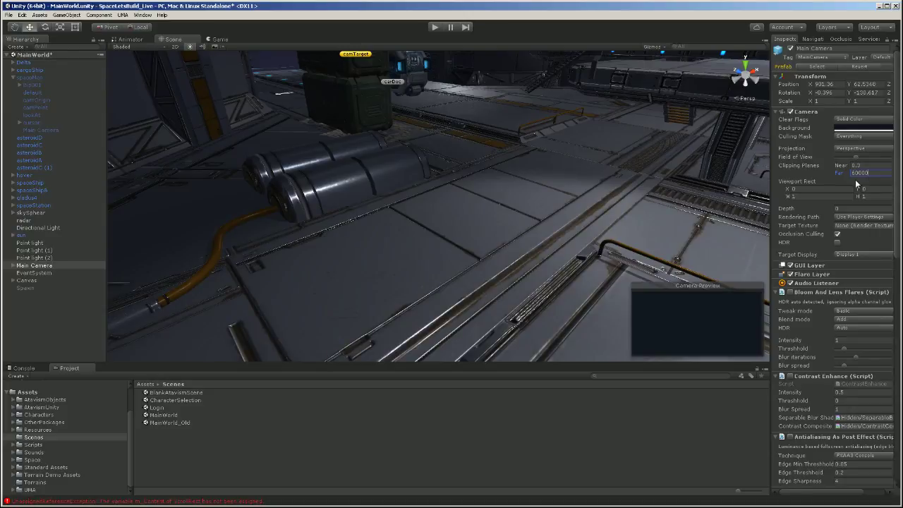
# Step: Remove the Bloom And Lens Flares, Contrast Enhance, Antialiasing As Post Effect and Vignetting components from the scene's own Main Camera
pyautogui.scroll(-3, 869, 279)
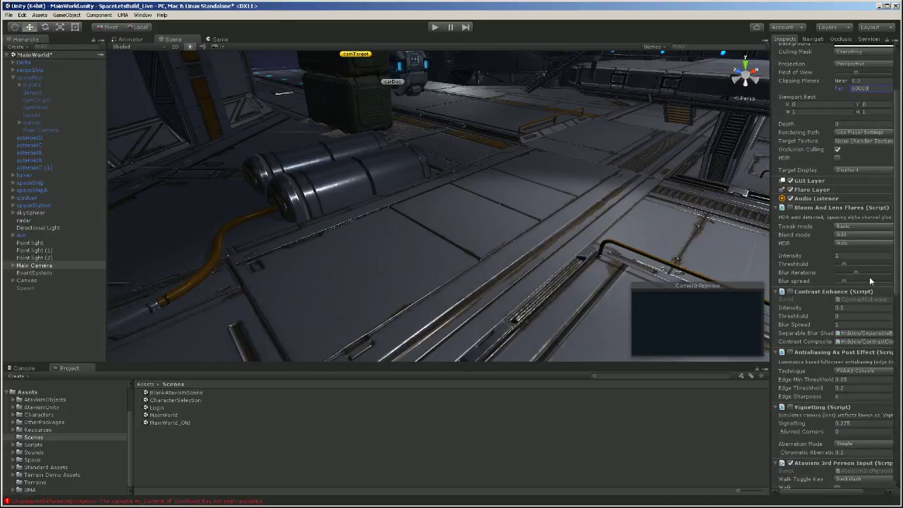
pyautogui.click(38, 257)
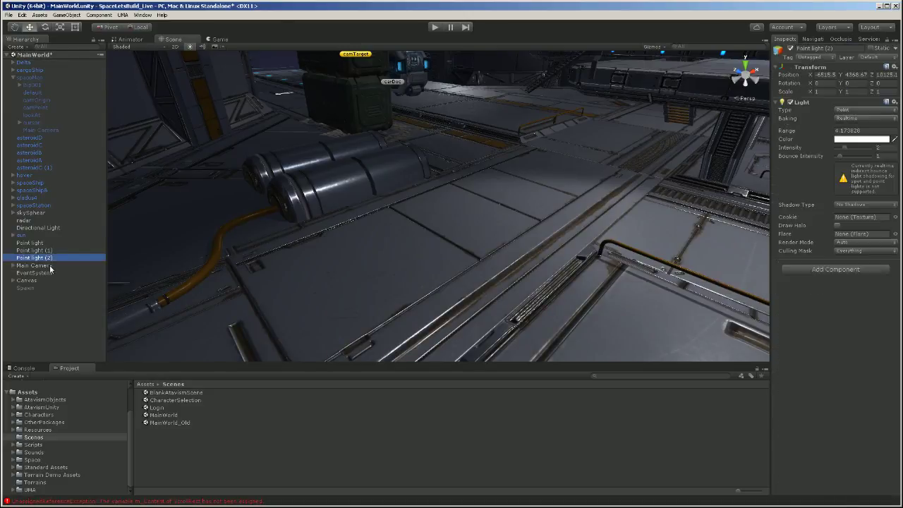
pyautogui.click(50, 266)
pyautogui.scroll(-5, 836, 268)
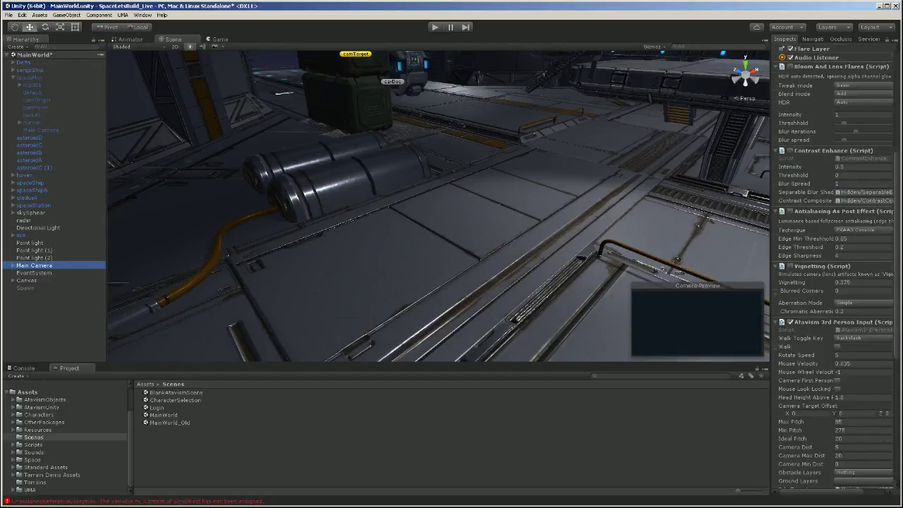
pyautogui.rightClick(810, 67)
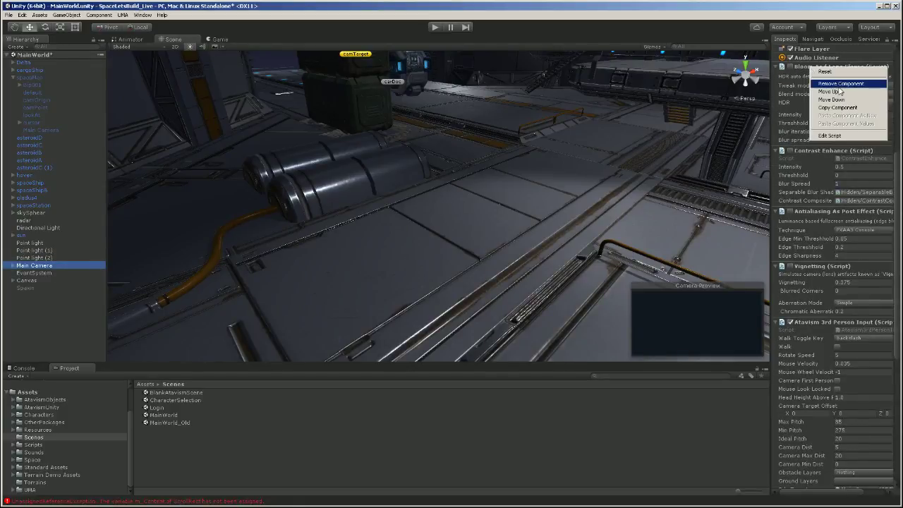
pyautogui.click(841, 84)
pyautogui.rightClick(820, 68)
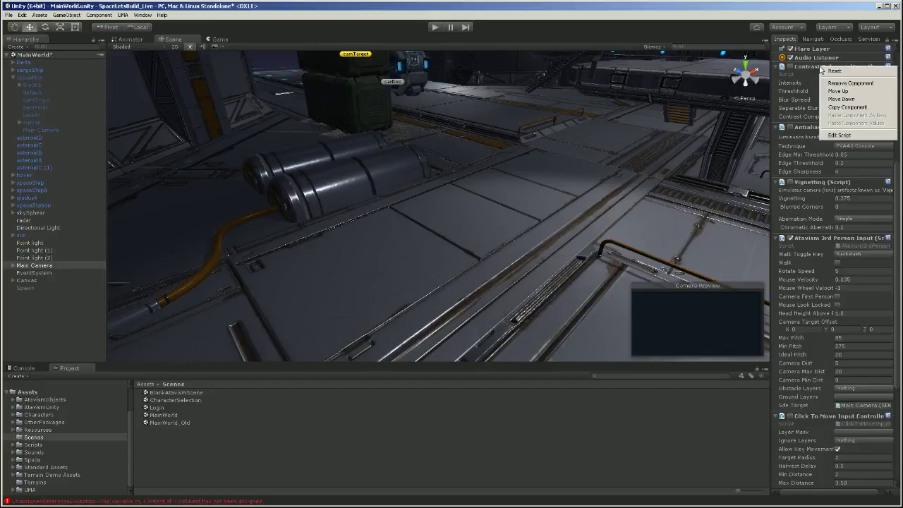
pyautogui.click(846, 83)
pyautogui.rightClick(819, 68)
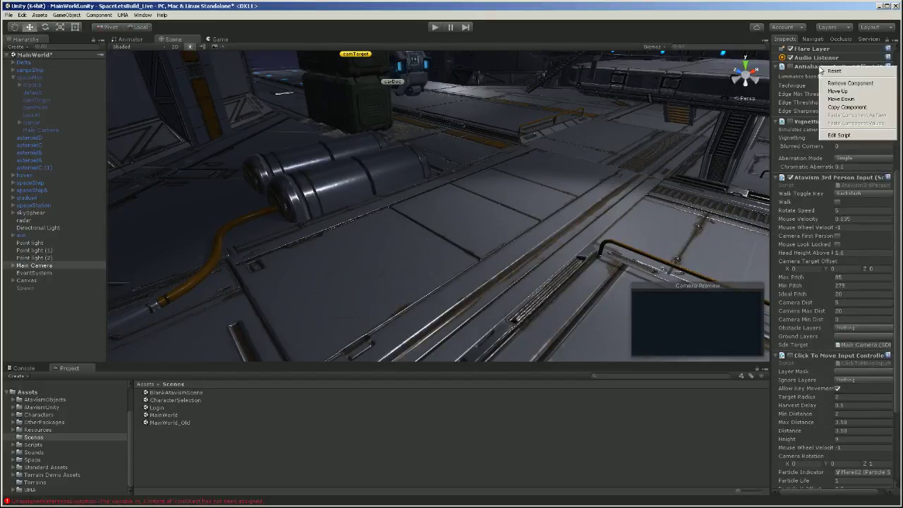
pyautogui.click(846, 83)
pyautogui.rightClick(819, 67)
pyautogui.click(847, 83)
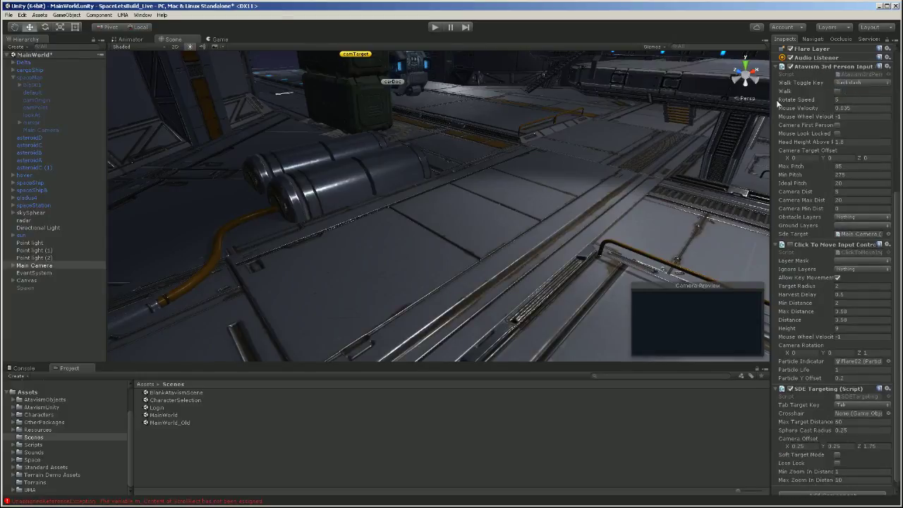
# Step: Copy the Antialiasing script from the demo camera nested in spaceMan and paste it as a new component on the scene's Main Camera
pyautogui.scroll(-2, 842, 246)
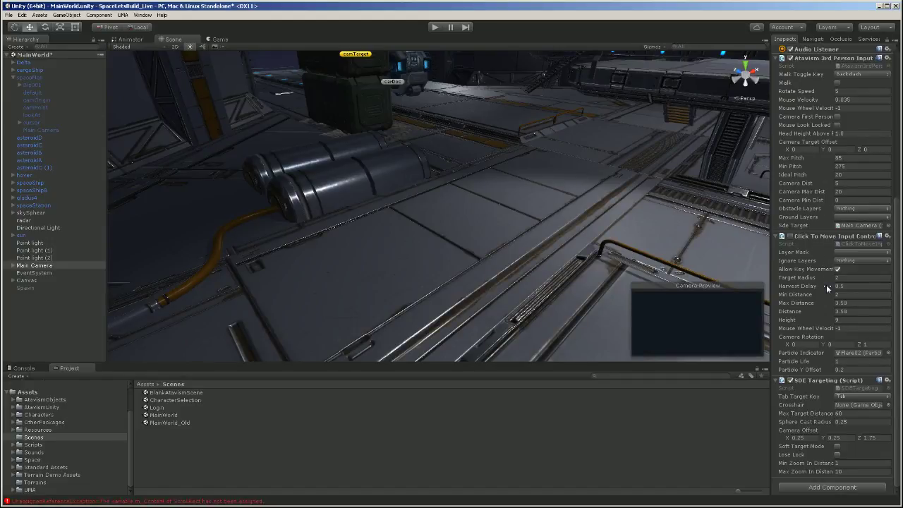
pyautogui.scroll(5, 831, 240)
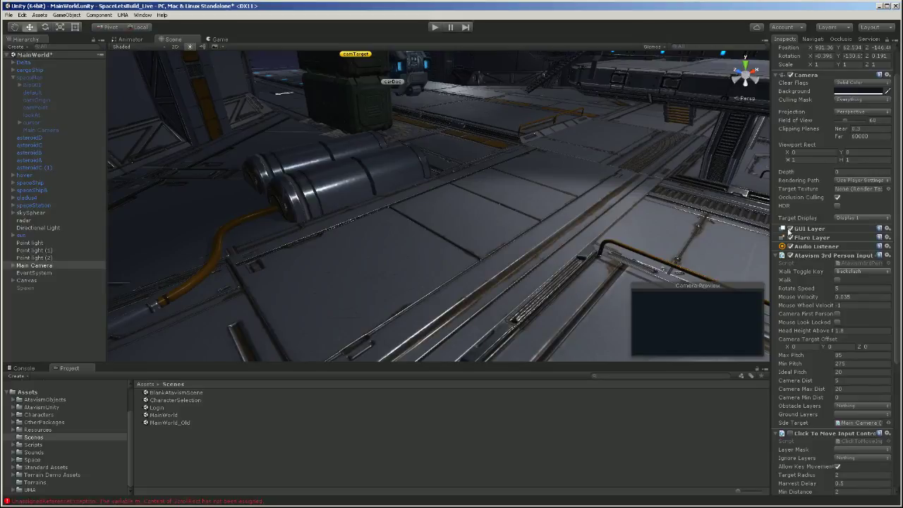
pyautogui.click(40, 130)
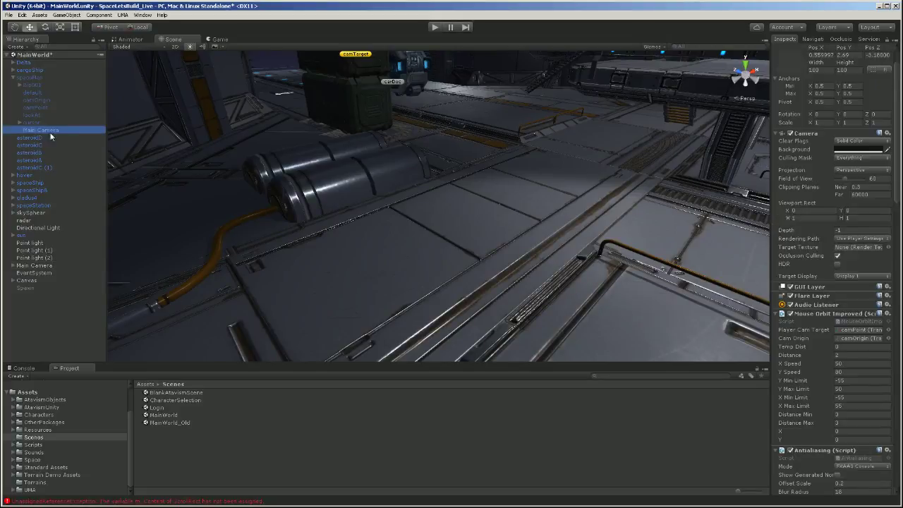
pyautogui.scroll(-6, 881, 241)
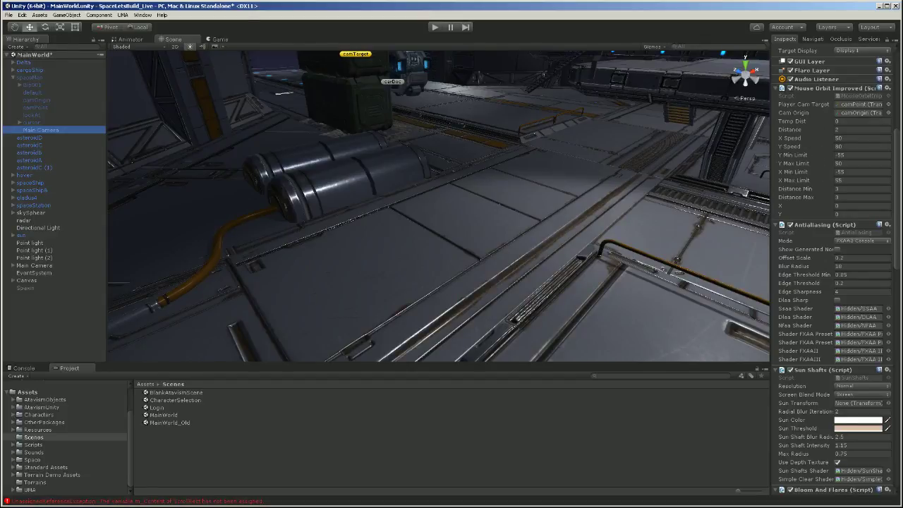
pyautogui.scroll(-4, 844, 229)
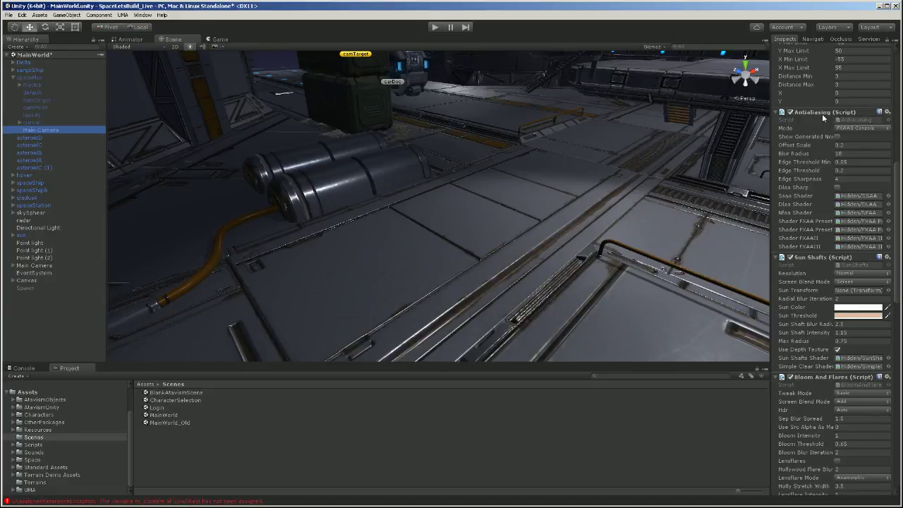
pyautogui.rightClick(822, 113)
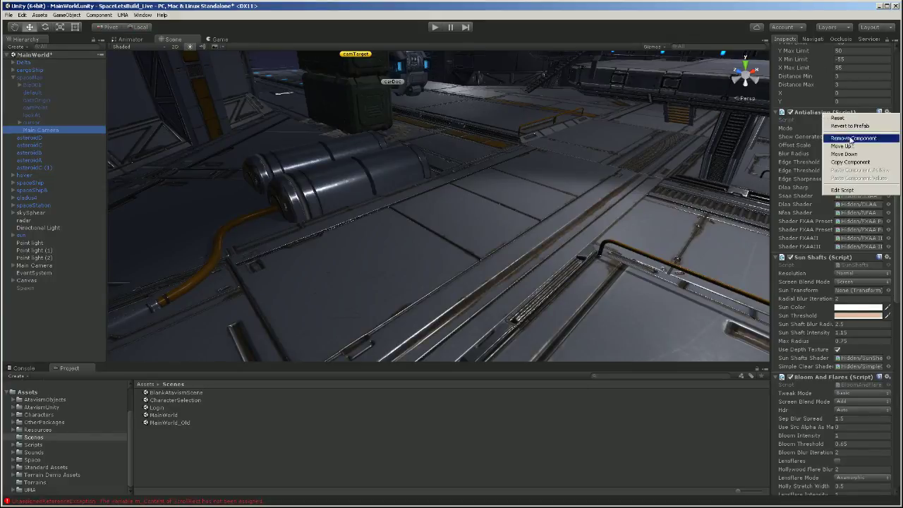
pyautogui.click(850, 163)
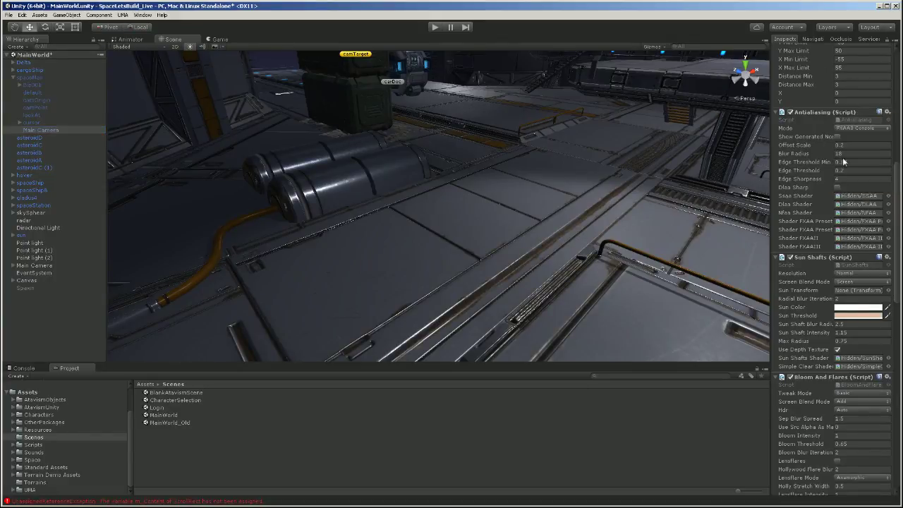
pyautogui.click(36, 265)
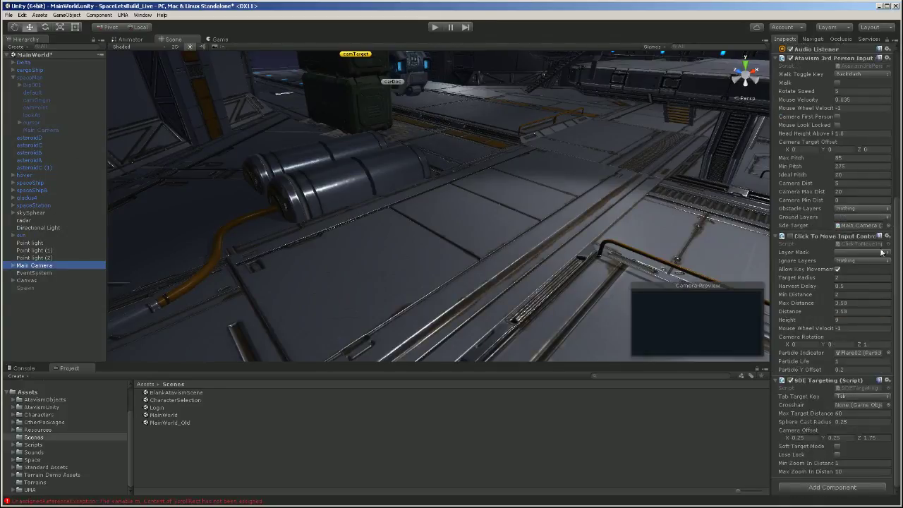
pyautogui.rightClick(829, 382)
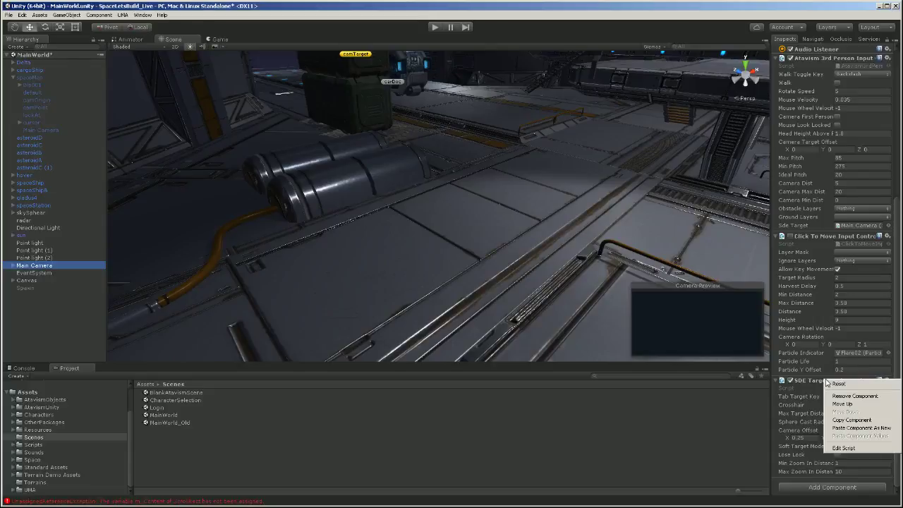
pyautogui.click(846, 429)
pyautogui.scroll(-5, 781, 370)
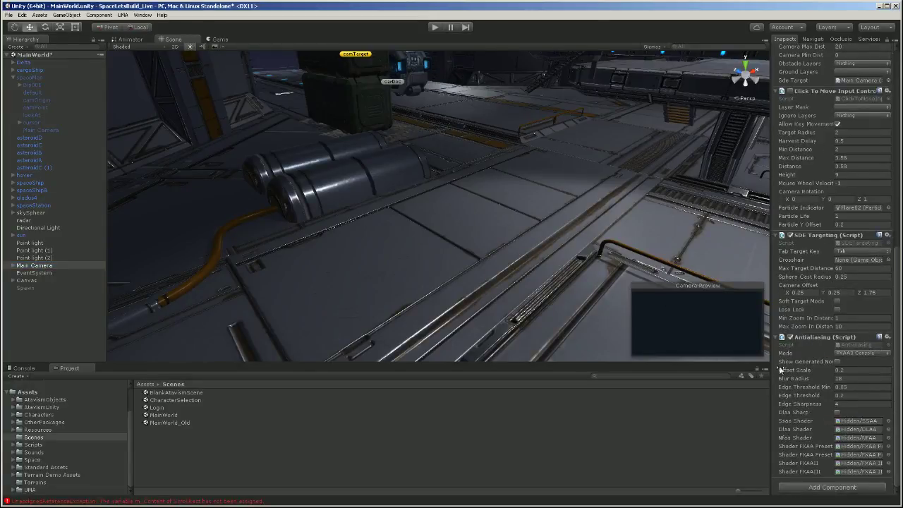
# Step: Copy the demo camera's Sun Shafts script and paste it as a new component on the scene's Main Camera
pyautogui.click(41, 130)
pyautogui.scroll(-5, 891, 276)
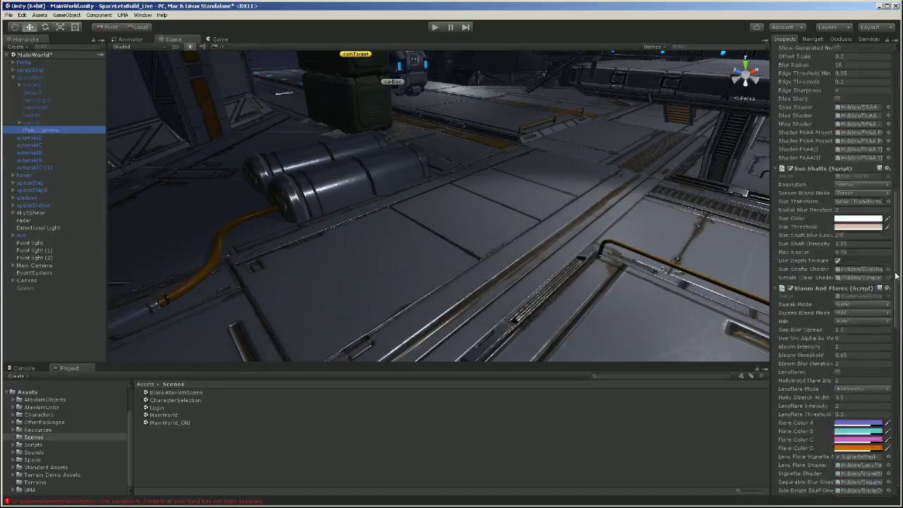
pyautogui.scroll(2, 826, 165)
pyautogui.scroll(-2, 826, 168)
pyautogui.rightClick(816, 144)
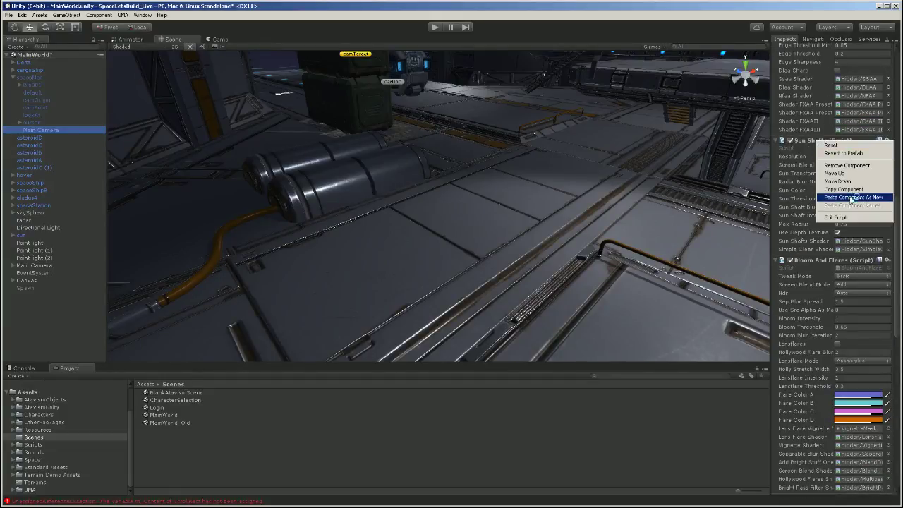
pyautogui.click(845, 190)
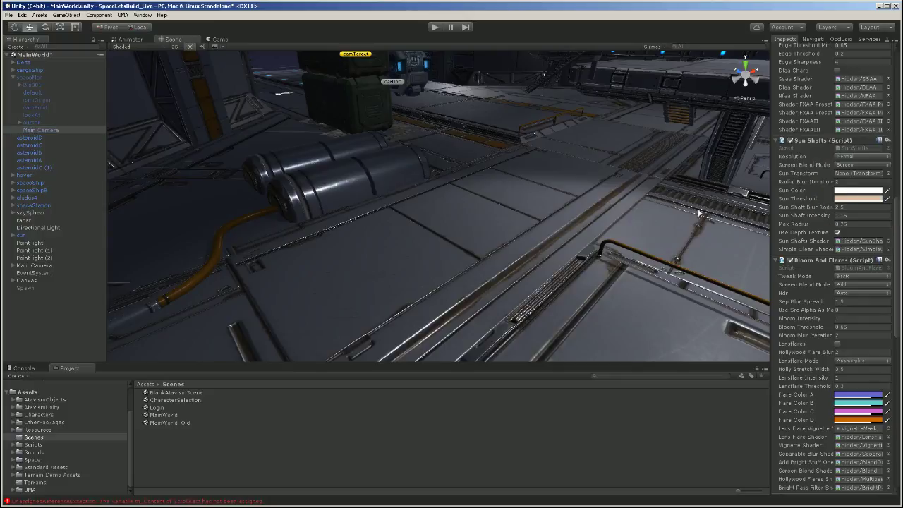
pyautogui.click(31, 284)
pyautogui.click(32, 265)
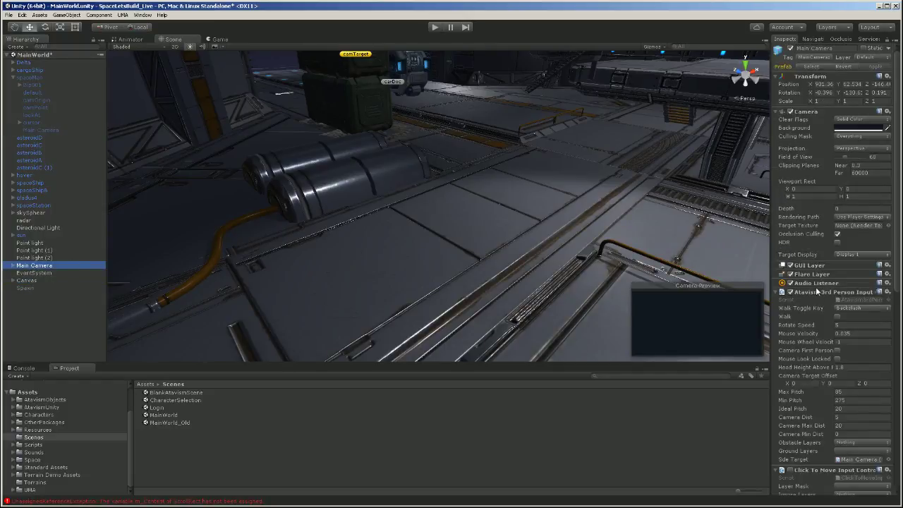
pyautogui.rightClick(817, 293)
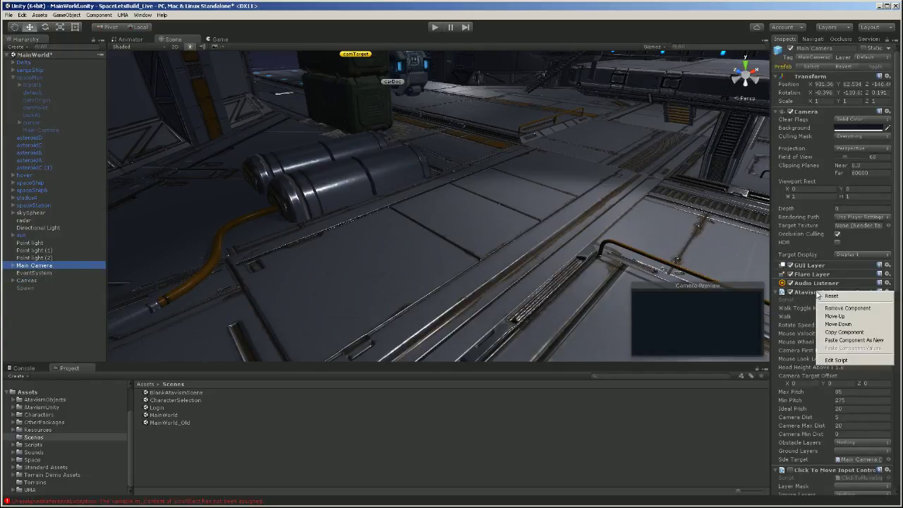
pyautogui.click(850, 342)
pyautogui.scroll(-10, 861, 313)
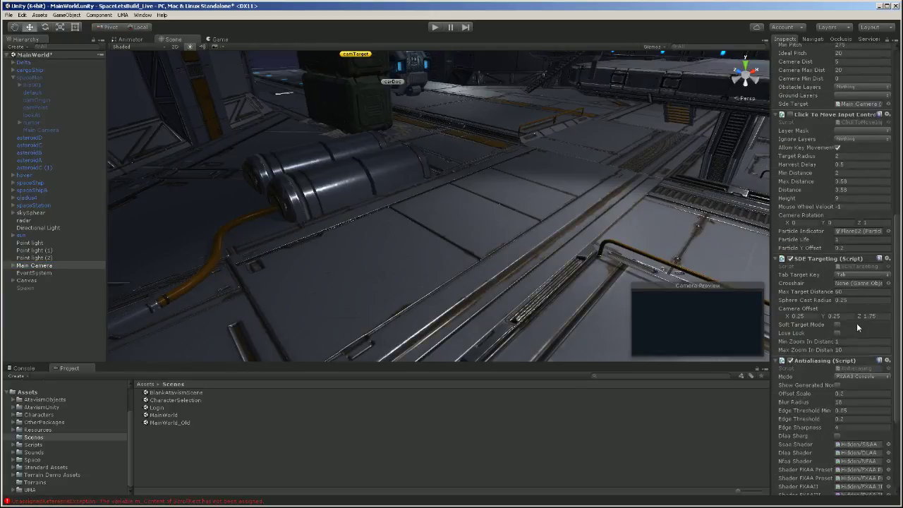
pyautogui.scroll(-3, 857, 323)
pyautogui.scroll(-2, 797, 412)
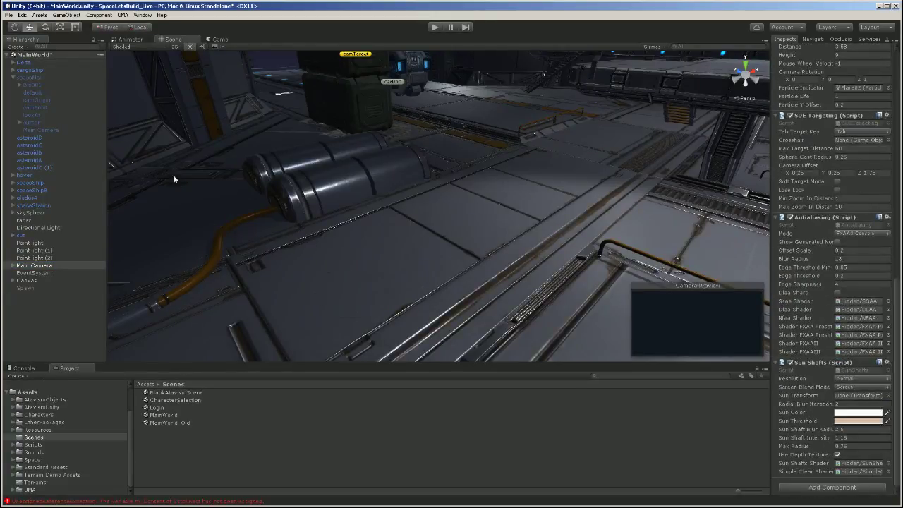
# Step: Copy the demo camera's Bloom And Flares script and paste it as a new component on the scene's Main Camera
pyautogui.click(47, 130)
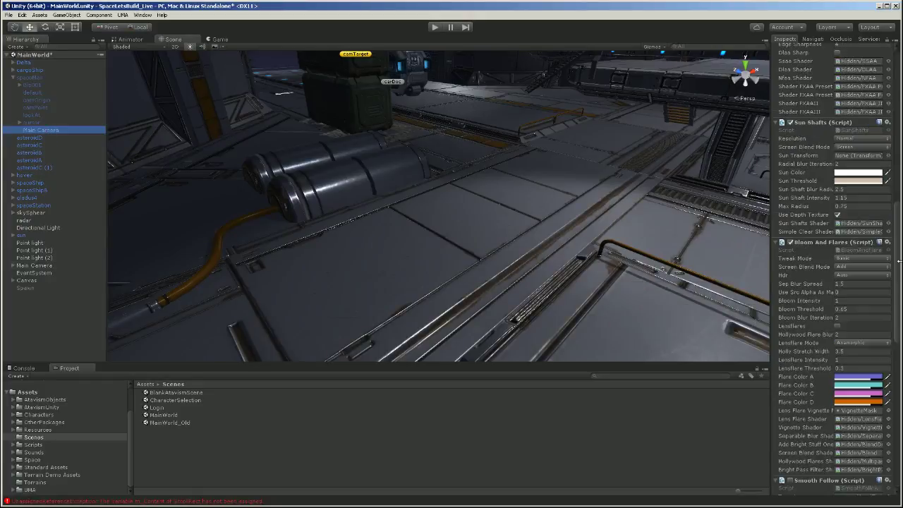
pyautogui.scroll(-1, 859, 262)
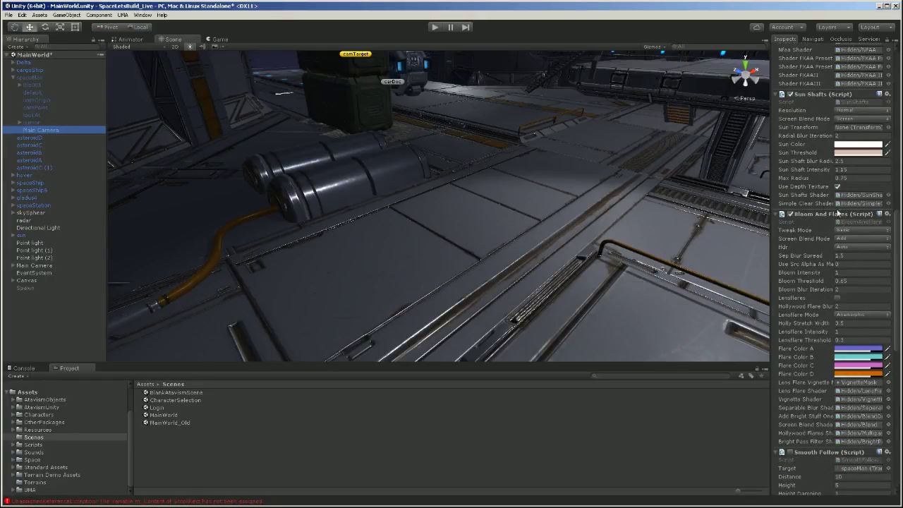
pyautogui.scroll(-2, 839, 247)
pyautogui.rightClick(816, 158)
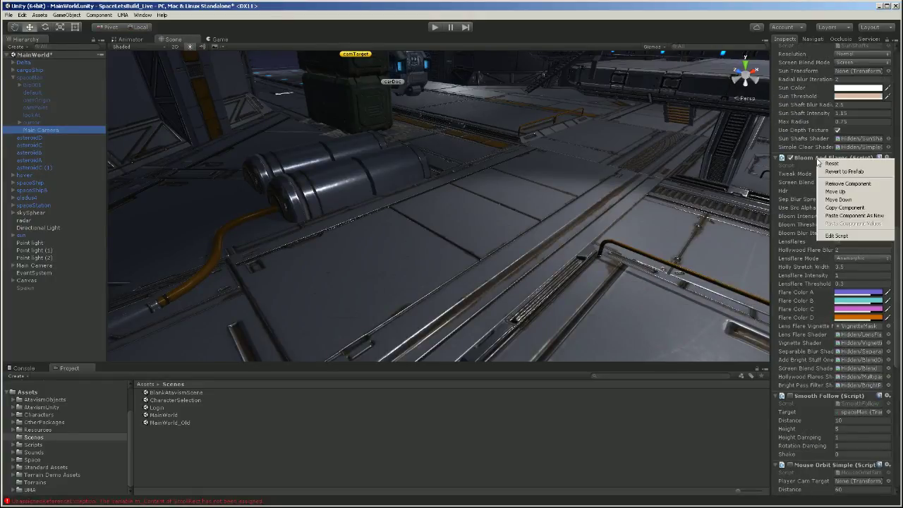
pyautogui.click(843, 208)
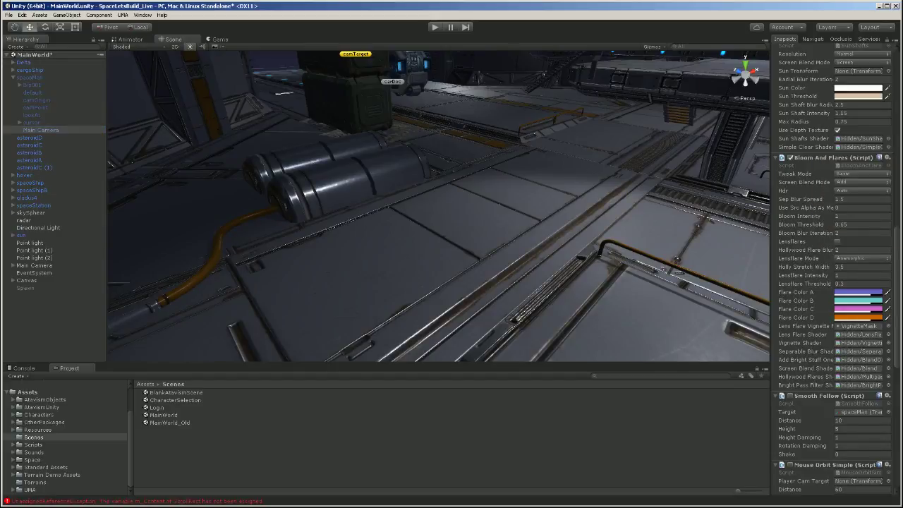
pyautogui.click(36, 266)
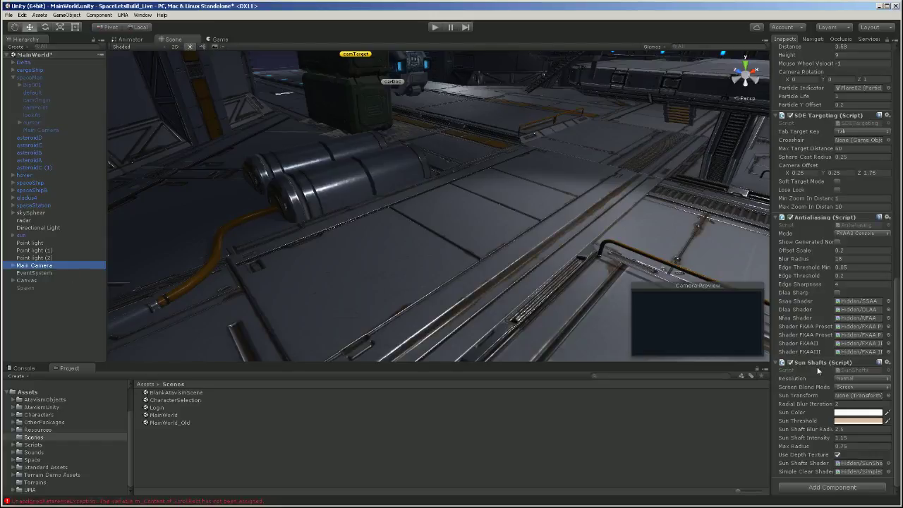
pyautogui.rightClick(818, 362)
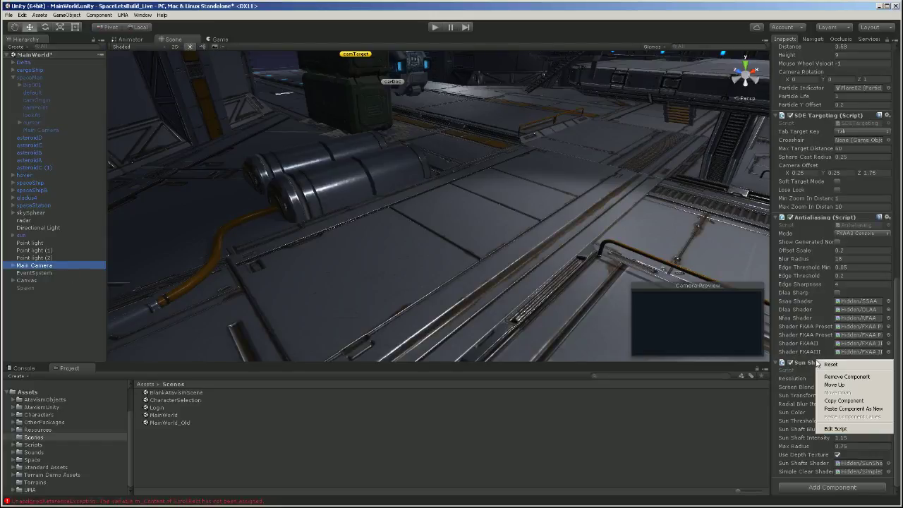
pyautogui.click(852, 408)
pyautogui.scroll(-5, 832, 353)
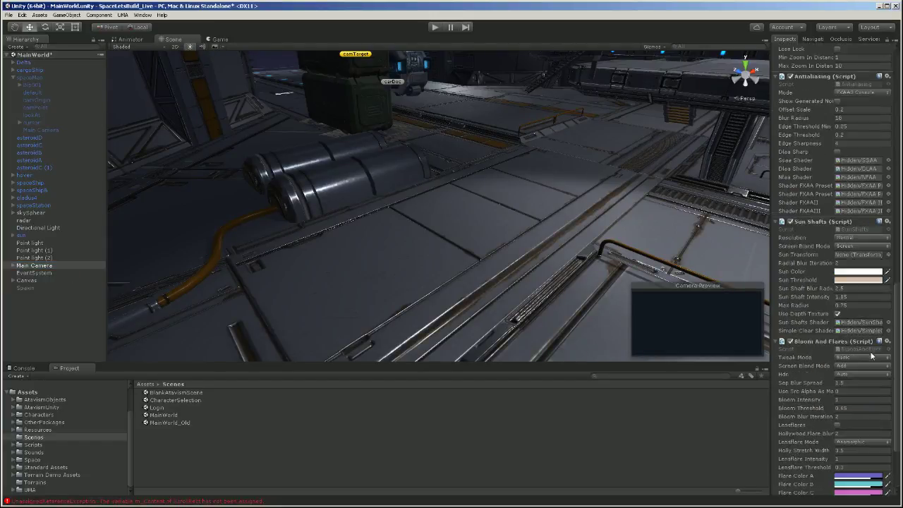
# Step: Review the demo camera's remaining components after Bloom And Flares, and collapse the spaceMan object in the hierarchy
pyautogui.click(42, 130)
pyautogui.scroll(-5, 896, 265)
pyautogui.scroll(-4, 900, 263)
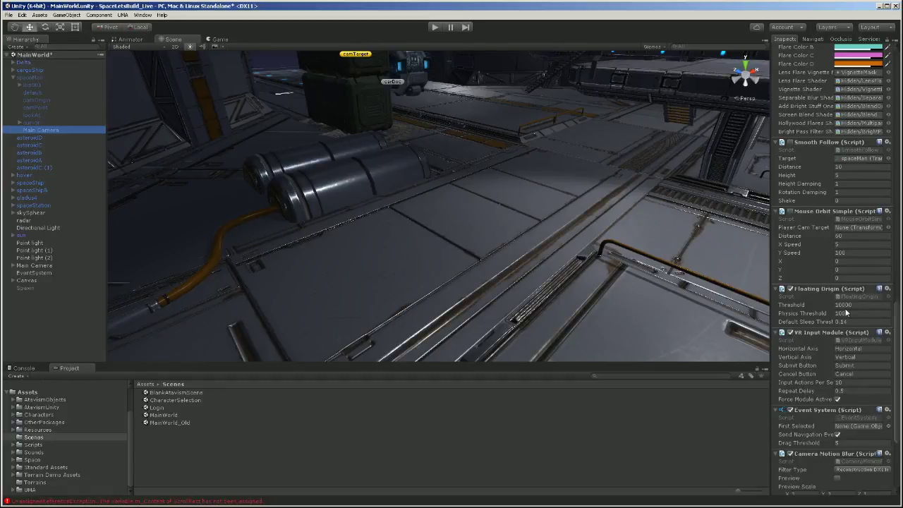
pyautogui.scroll(-3, 846, 313)
pyautogui.scroll(-3, 835, 387)
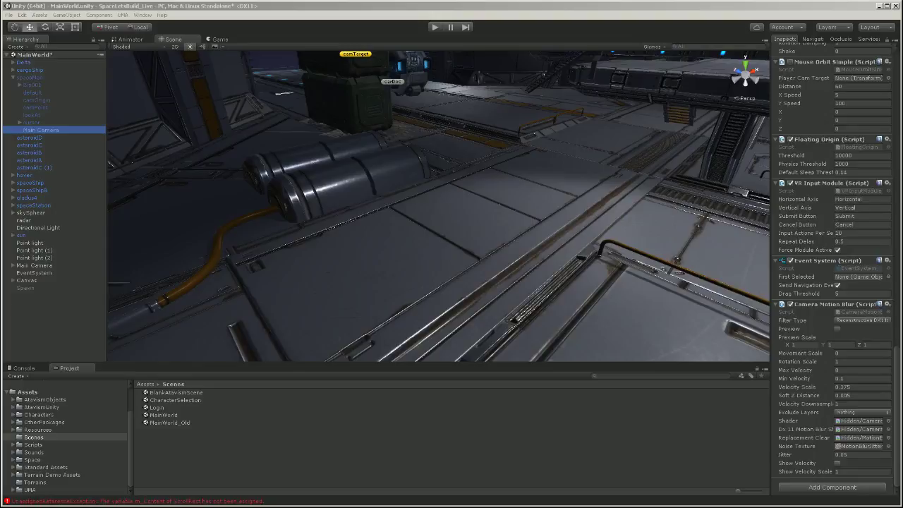
pyautogui.click(38, 85)
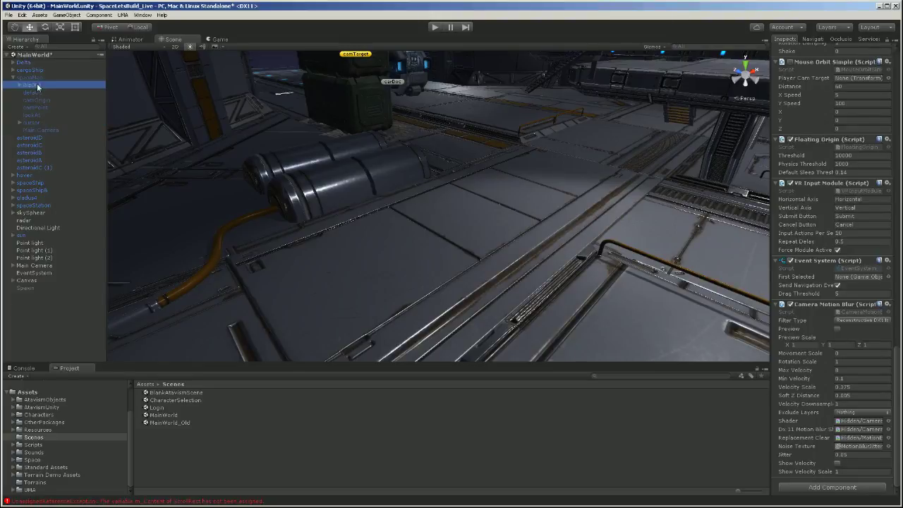
pyautogui.click(12, 77)
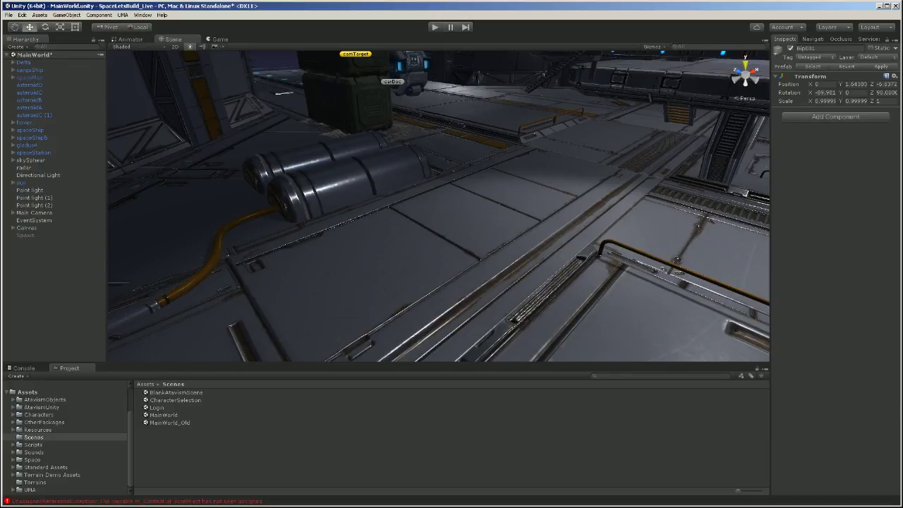
# Step: Starting from the asteroidA object's layer options, add a custom layer named Targetable as User Layer 8
pyautogui.click(41, 107)
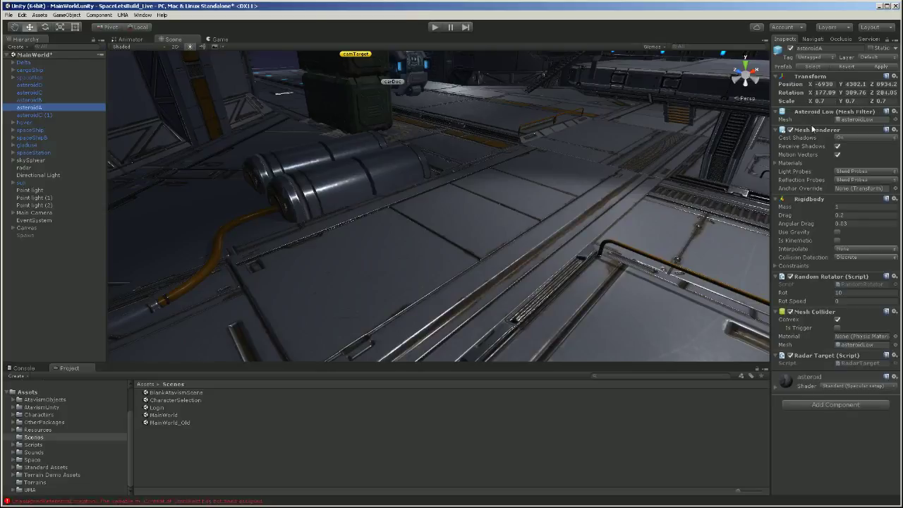
pyautogui.click(888, 58)
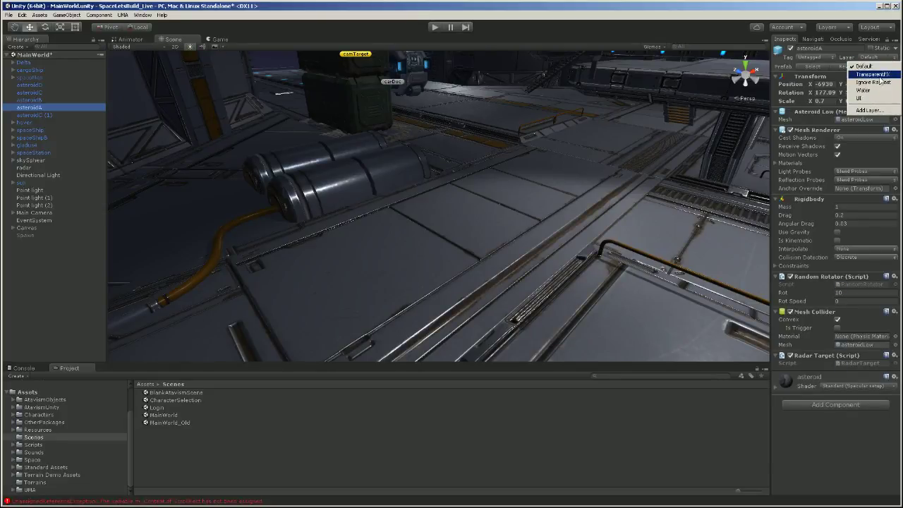
pyautogui.click(874, 111)
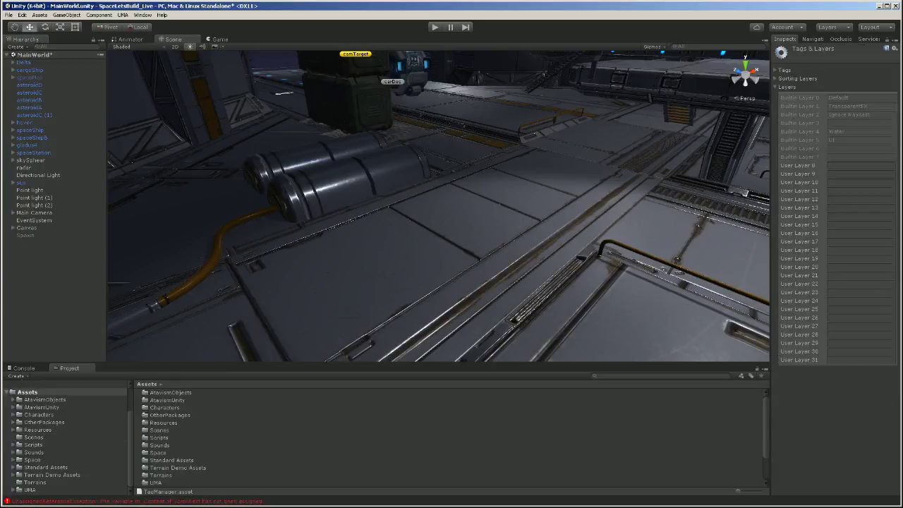
pyautogui.click(836, 167)
pyautogui.write('Targets')
pyautogui.write('ble')
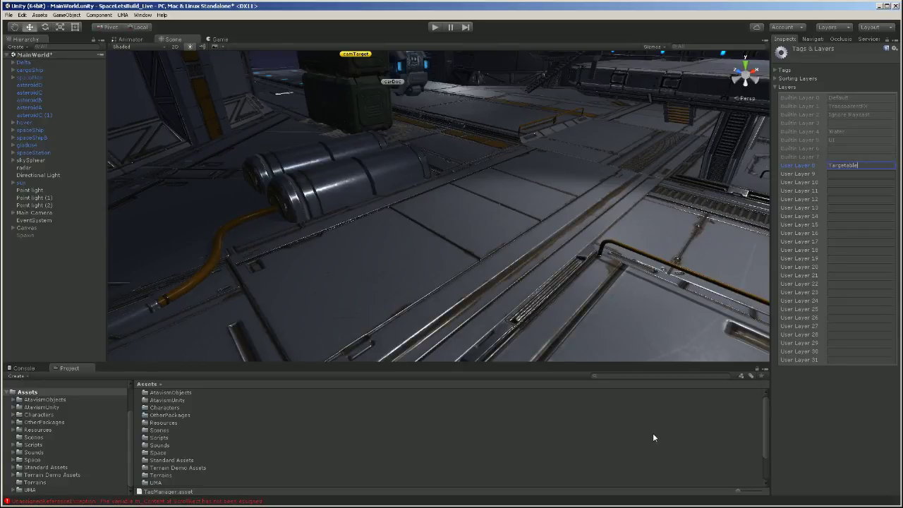
# Step: Add a second custom layer named Terrain as User Layer 9
pyautogui.click(850, 175)
pyautogui.write('Ter')
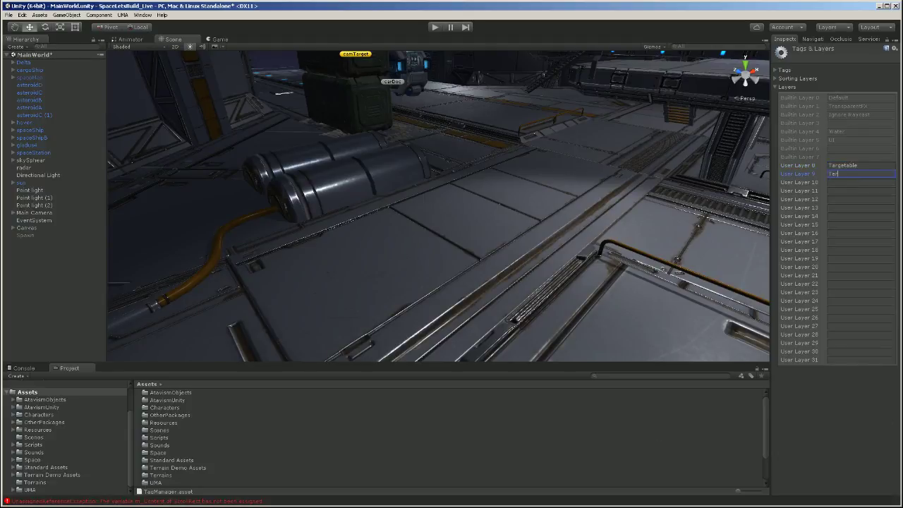
pyautogui.write('rain')
pyautogui.press('Return')
pyautogui.hotkey('shift', 'Tab')
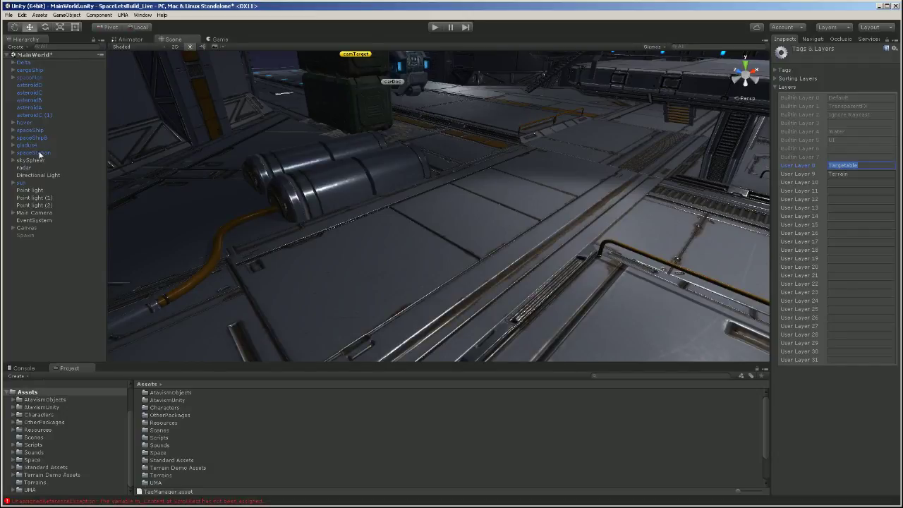
# Step: Assign the spaceStation object to the Terrain layer
pyautogui.click(33, 153)
pyautogui.moveTo(542, 181)
pyautogui.keyDown('alt'); pyautogui.mouseDown()
pyautogui.moveTo(505, 162)
pyautogui.moveTo(550, 165)
pyautogui.mouseUp(); pyautogui.keyUp('alt')
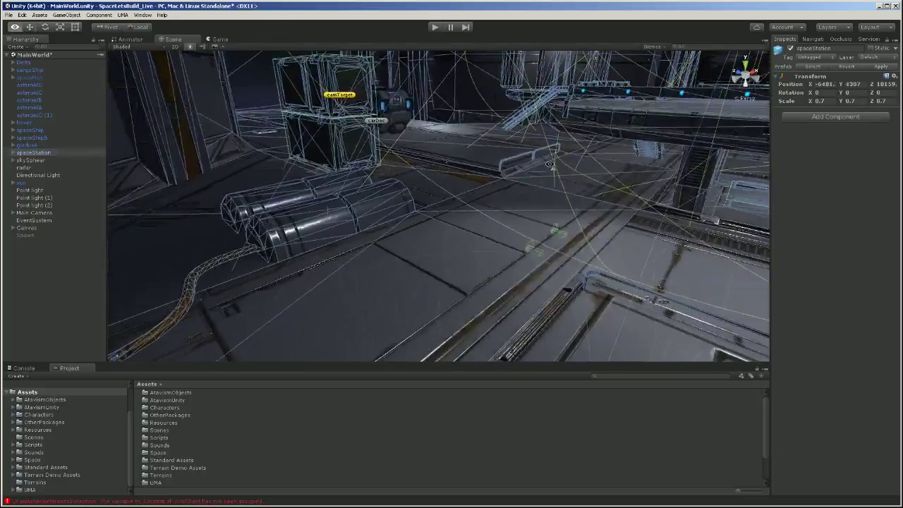
pyautogui.click(893, 58)
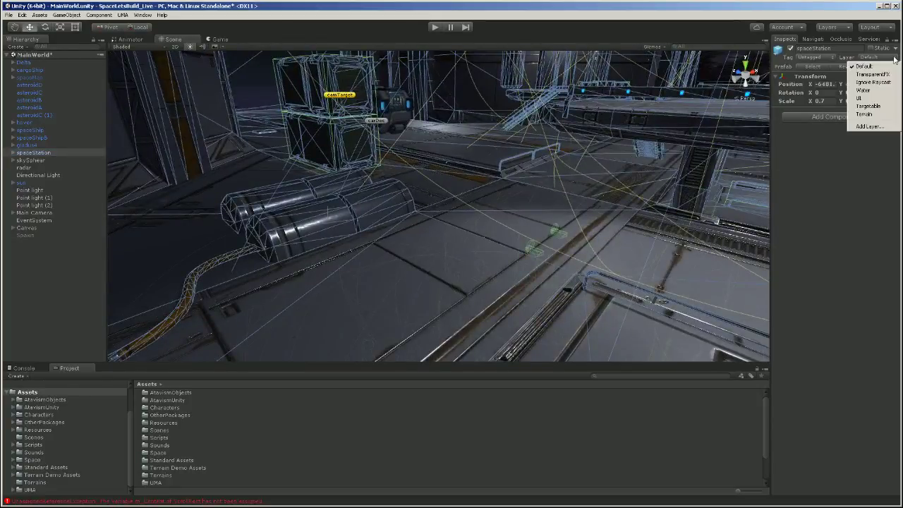
pyautogui.click(865, 114)
pyautogui.click(421, 275)
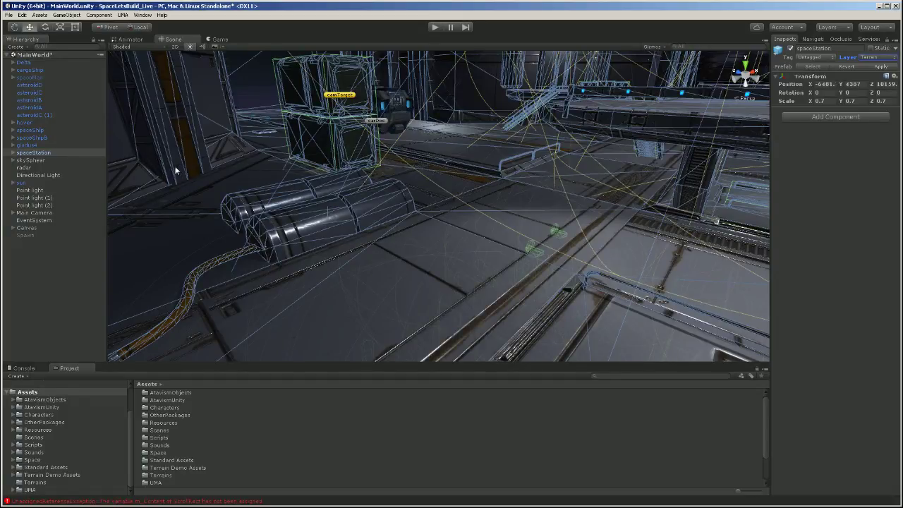
# Step: Save the modified MainWorld scene and open the Login scene from the Scenes folder
pyautogui.click(9, 17)
pyautogui.click(17, 43)
pyautogui.click(166, 431)
pyautogui.doubleClick(164, 430)
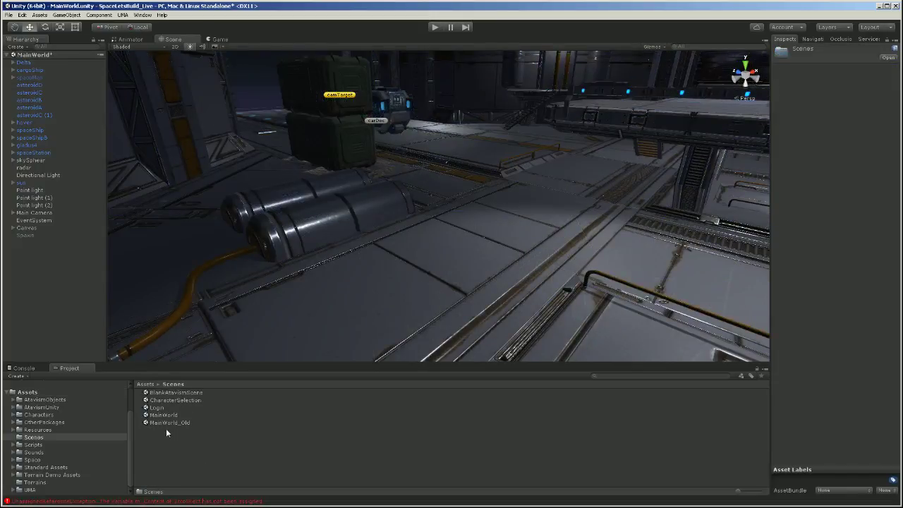
pyautogui.doubleClick(158, 408)
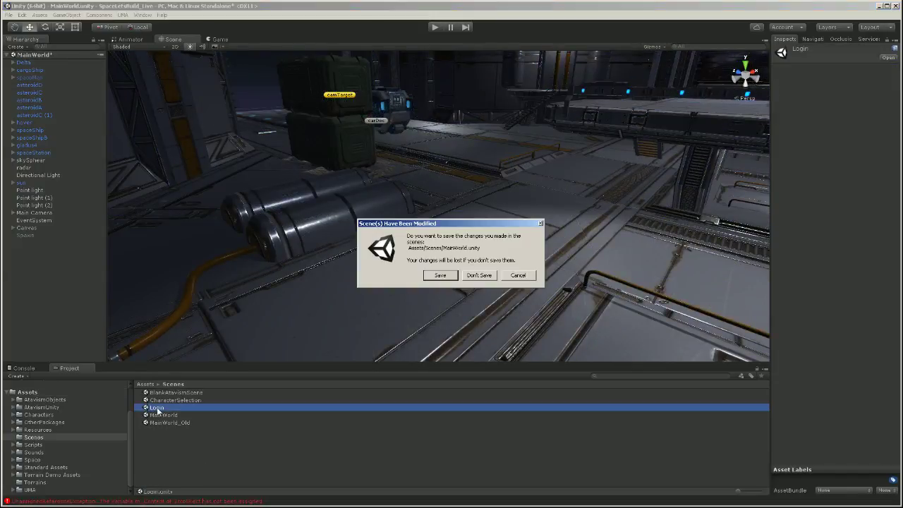
pyautogui.click(441, 276)
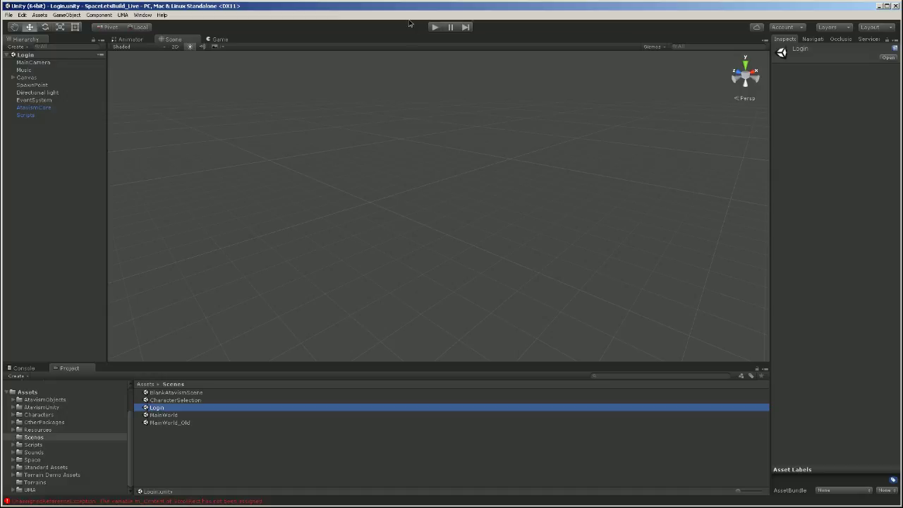
# Step: Run the game in the editor and log in with the account's username and password
pyautogui.click(435, 27)
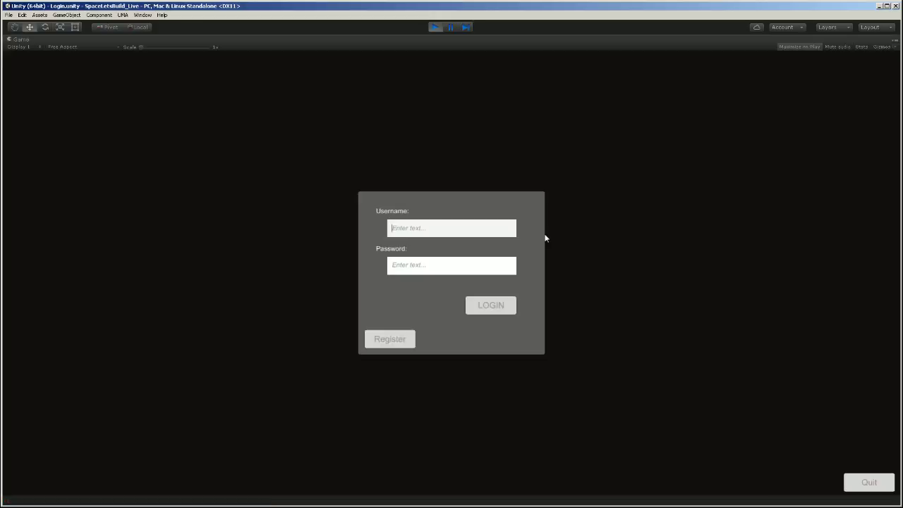
pyautogui.write('neojac')
pyautogui.click(416, 262)
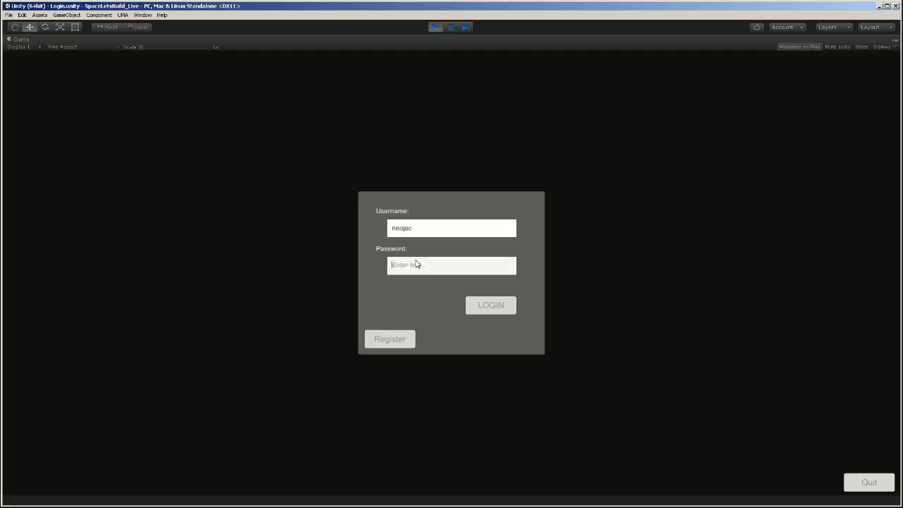
pyautogui.write('******')
pyautogui.click(497, 310)
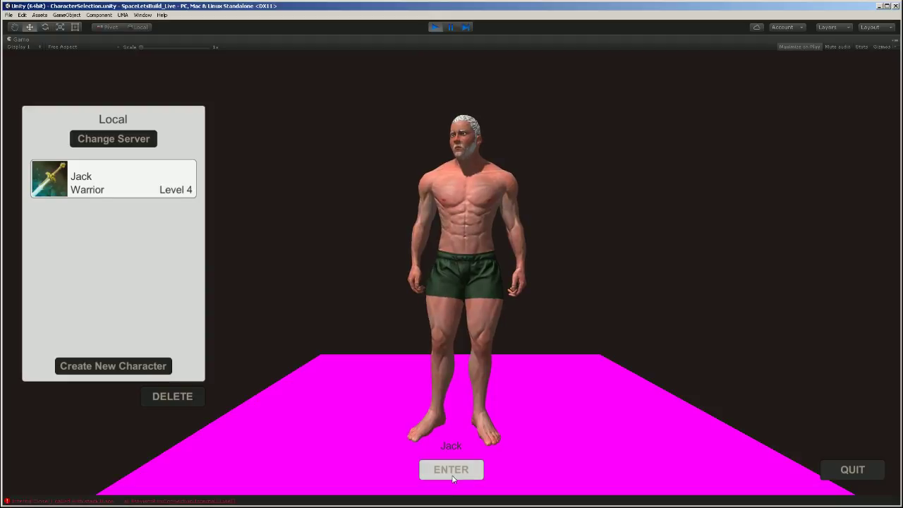
# Step: Enter the world with the existing Warrior character, view the space station from several angles around it, and stop the game
pyautogui.click(451, 470)
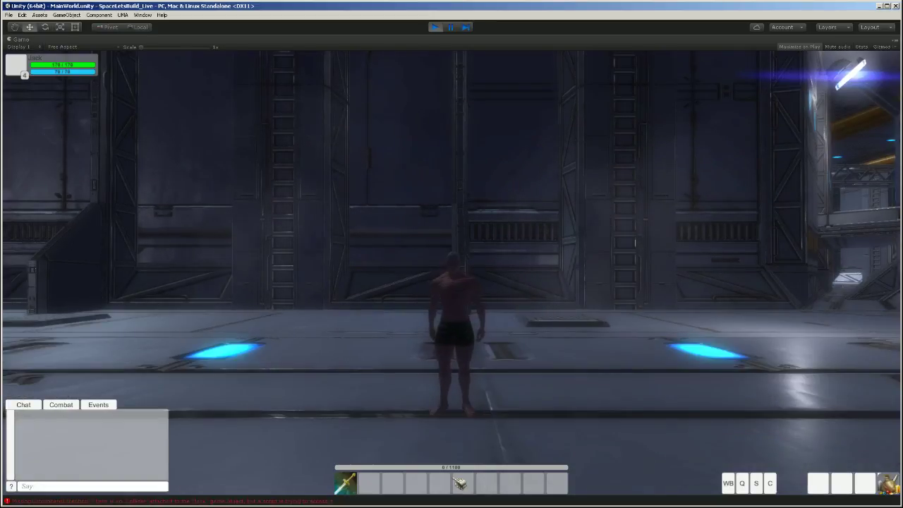
pyautogui.moveTo(512, 306); pyautogui.dragTo(458, 271, button='right')
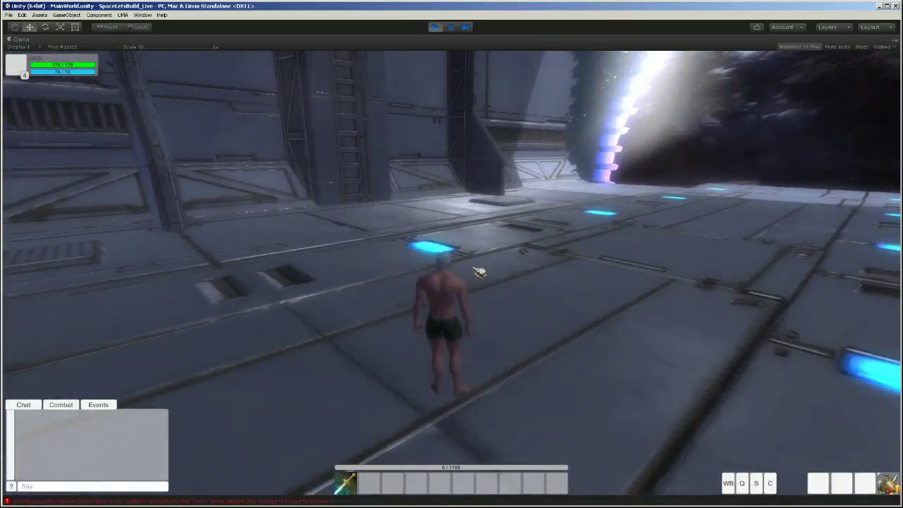
pyautogui.scroll(5, 479, 272)
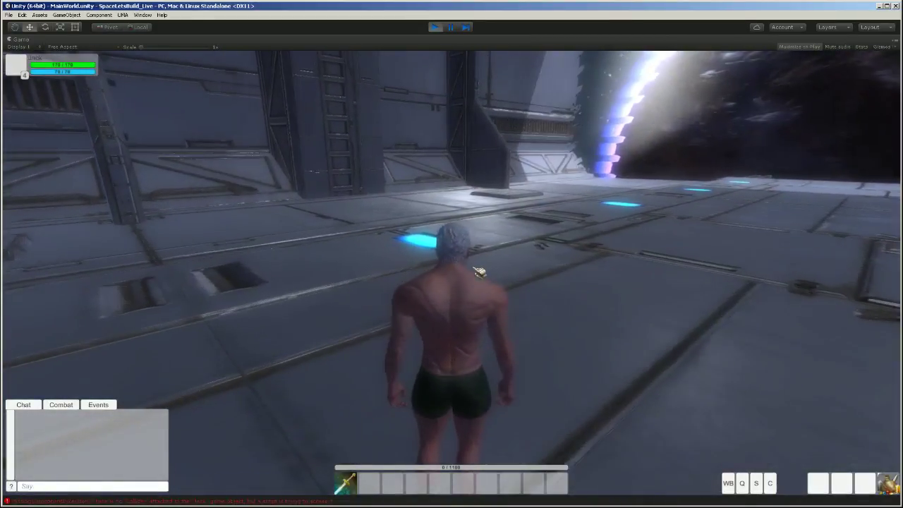
pyautogui.moveTo(529, 264); pyautogui.dragTo(417, 264)
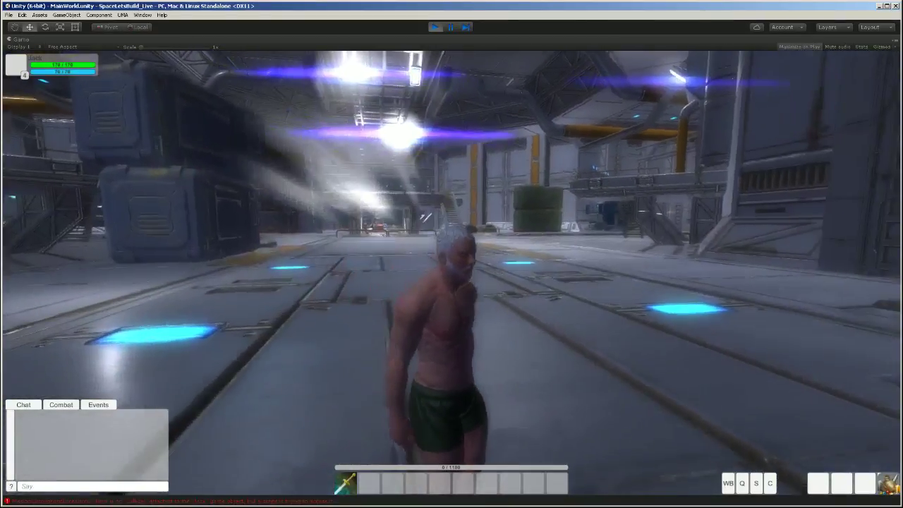
pyautogui.click(435, 28)
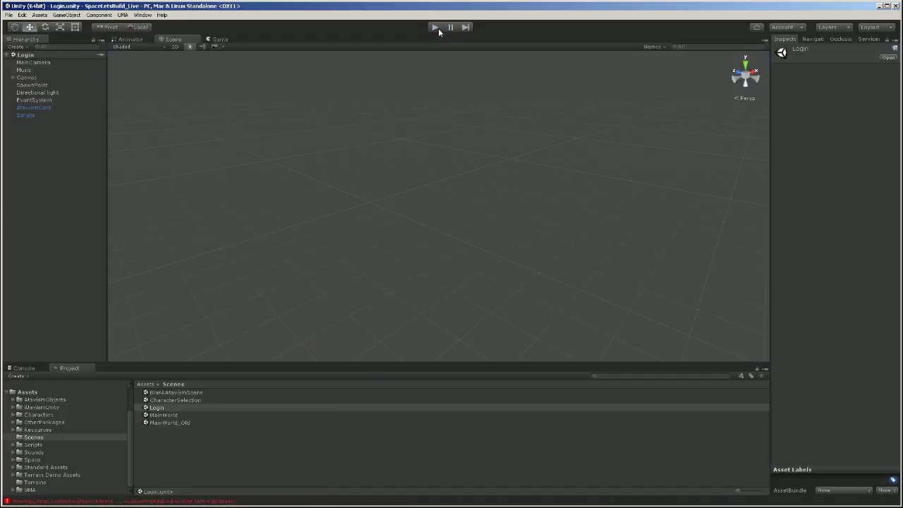
# Step: Reopen the MainWorld scene and inspect the Sun source in its Lighting settings and the skySphear and Directional Light components
pyautogui.click(174, 416)
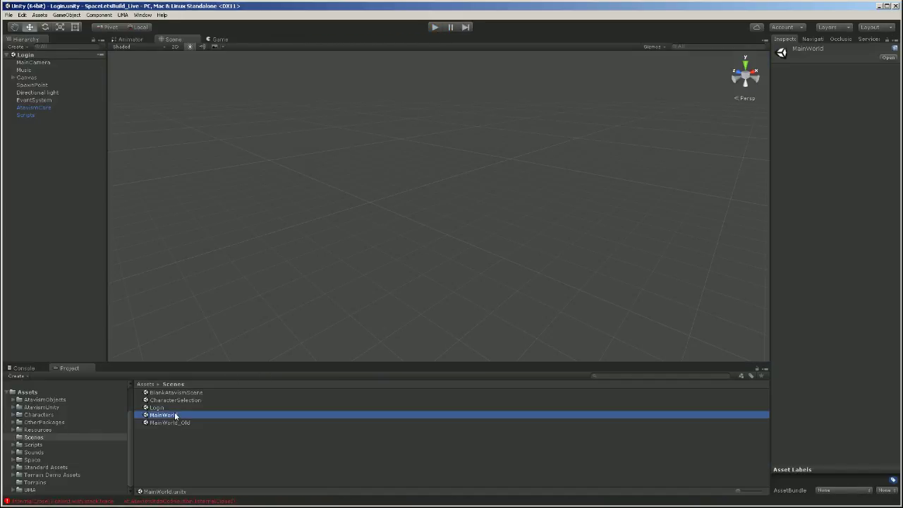
pyautogui.doubleClick(175, 414)
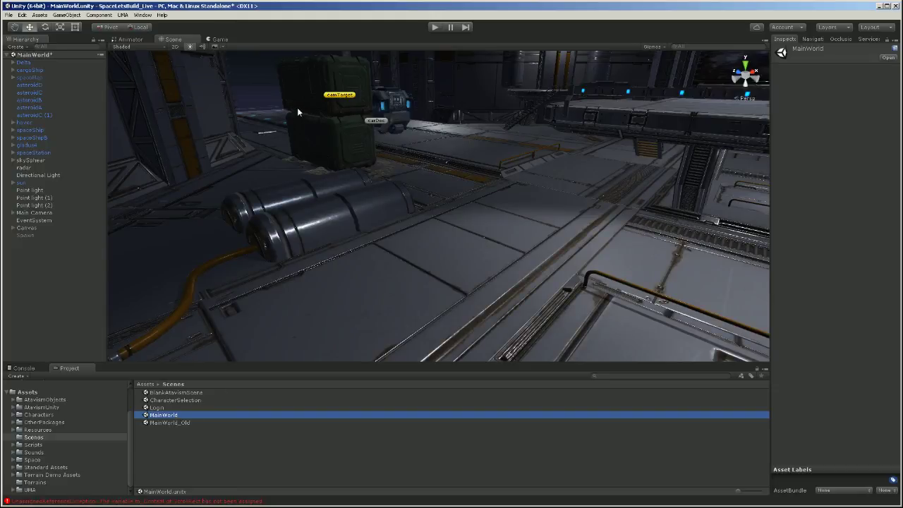
pyautogui.click(142, 15)
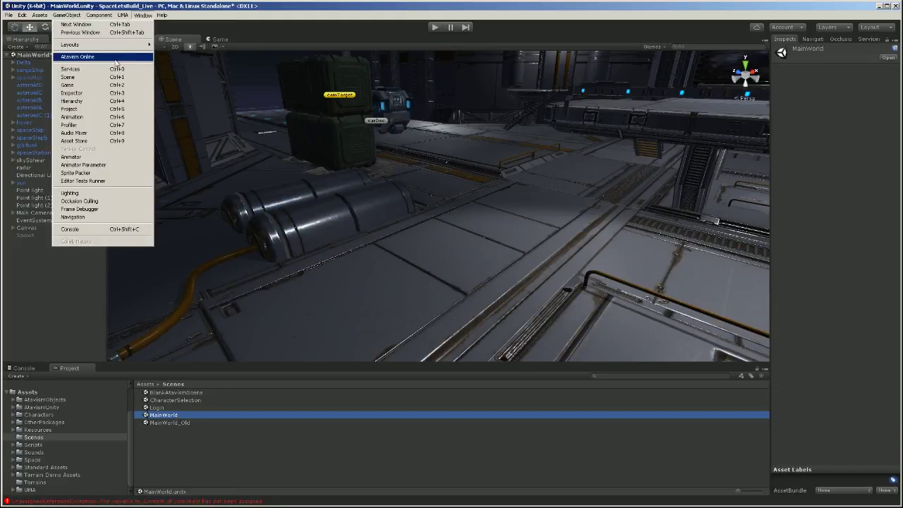
pyautogui.click(96, 193)
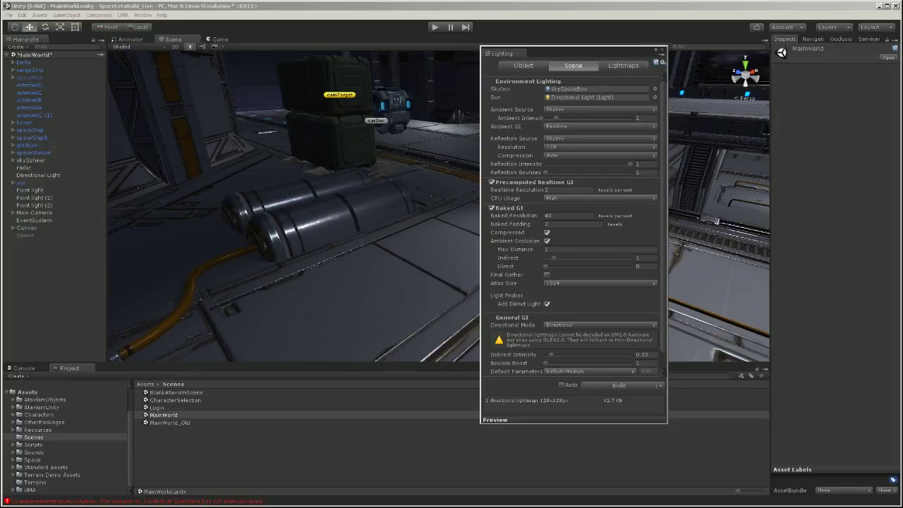
pyautogui.click(588, 98)
pyautogui.click(662, 50)
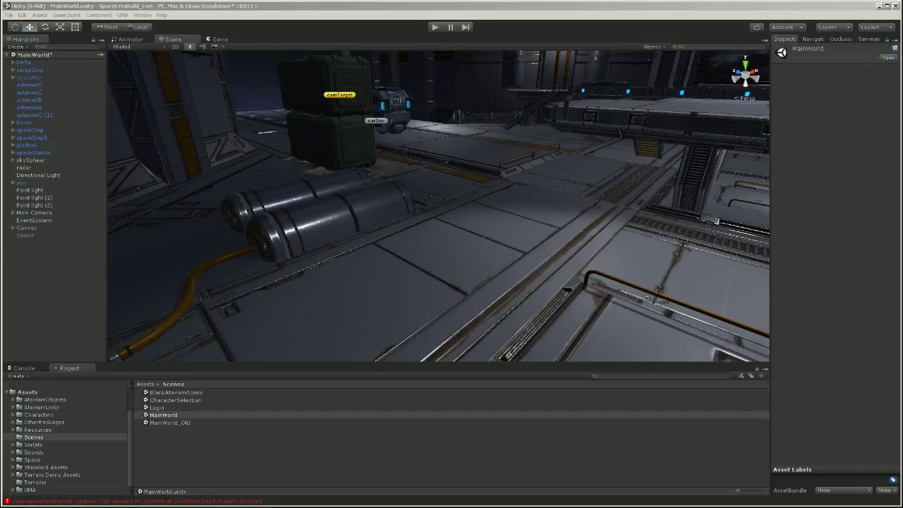
pyautogui.click(43, 160)
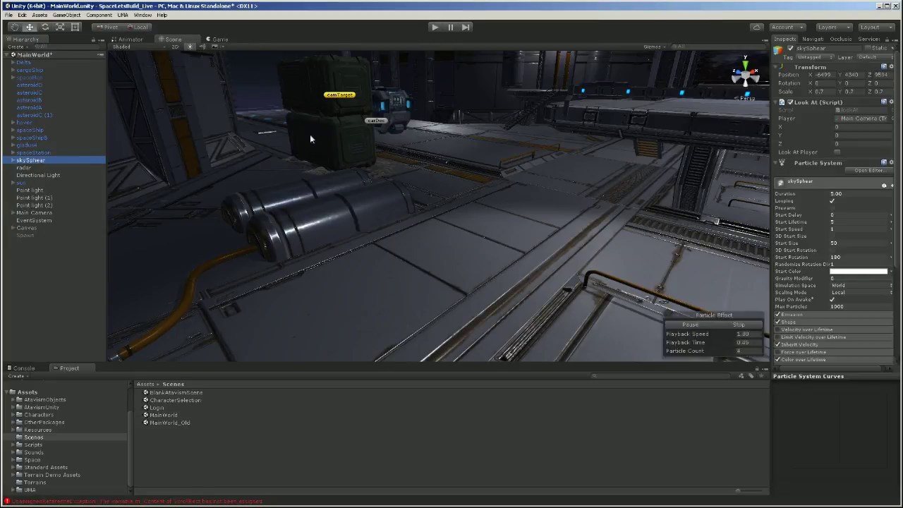
pyautogui.click(41, 177)
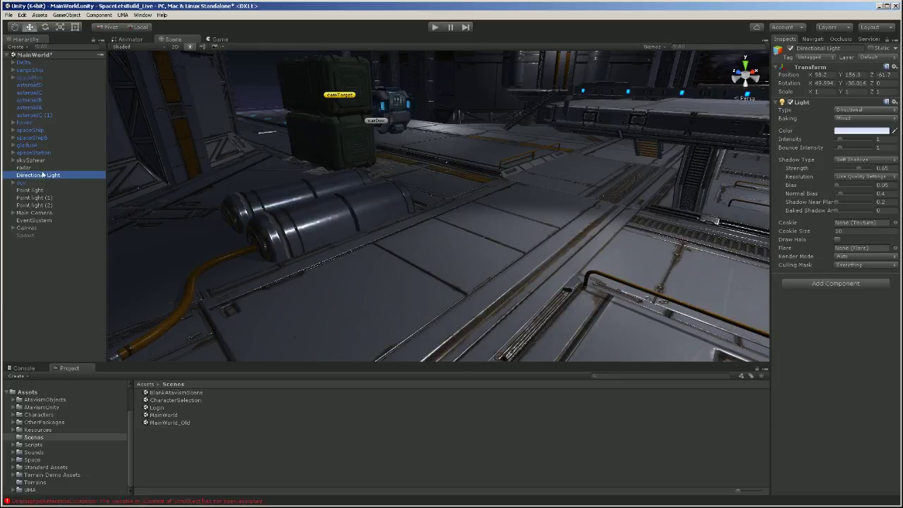
# Step: Save MainWorld and run the game from the Login scene, logging in with the account's username and password
pyautogui.doubleClick(157, 408)
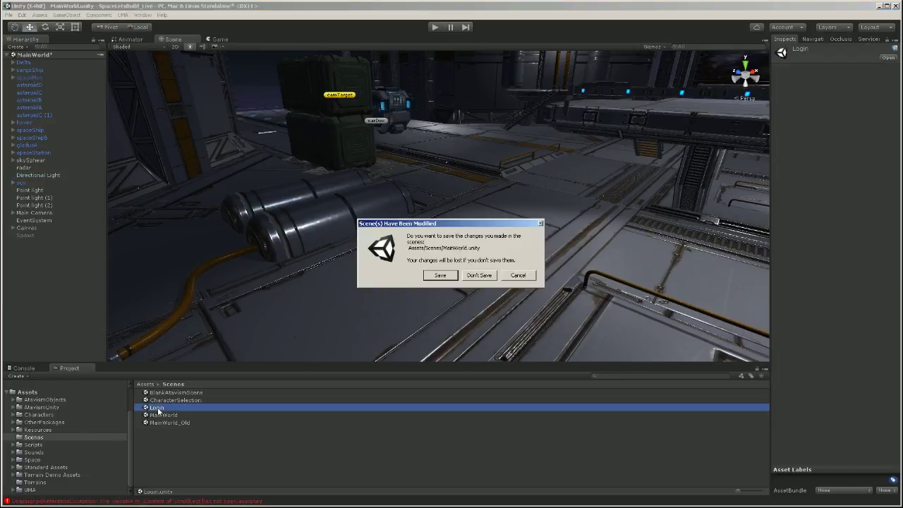
pyautogui.click(440, 275)
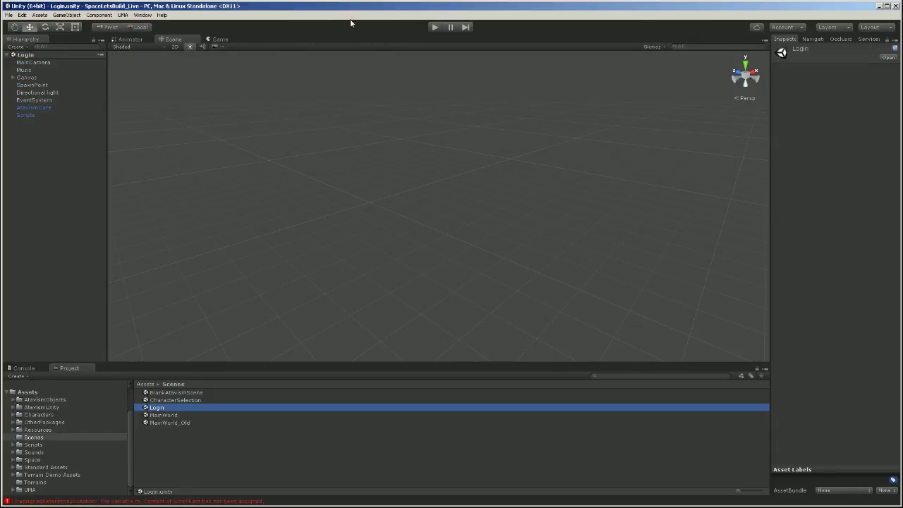
pyautogui.click(437, 27)
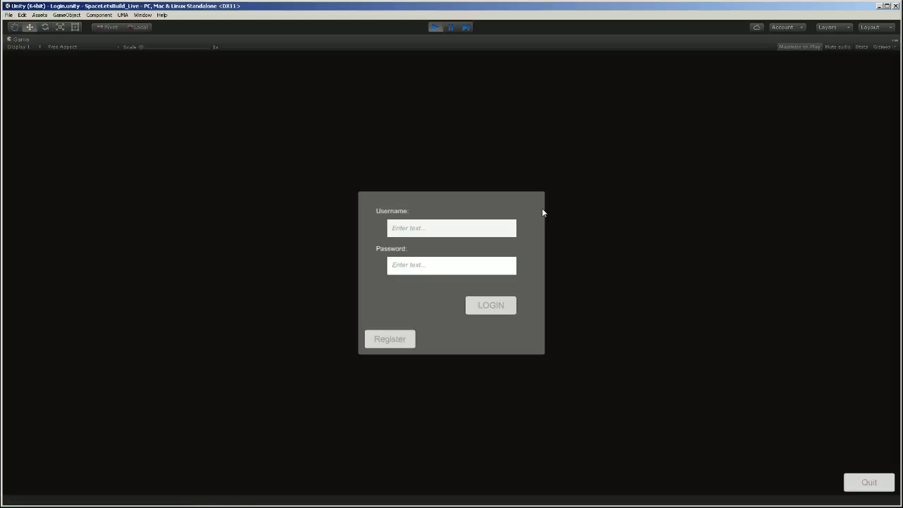
pyautogui.write('neojac')
pyautogui.click(409, 264)
pyautogui.write('******')
pyautogui.click(486, 304)
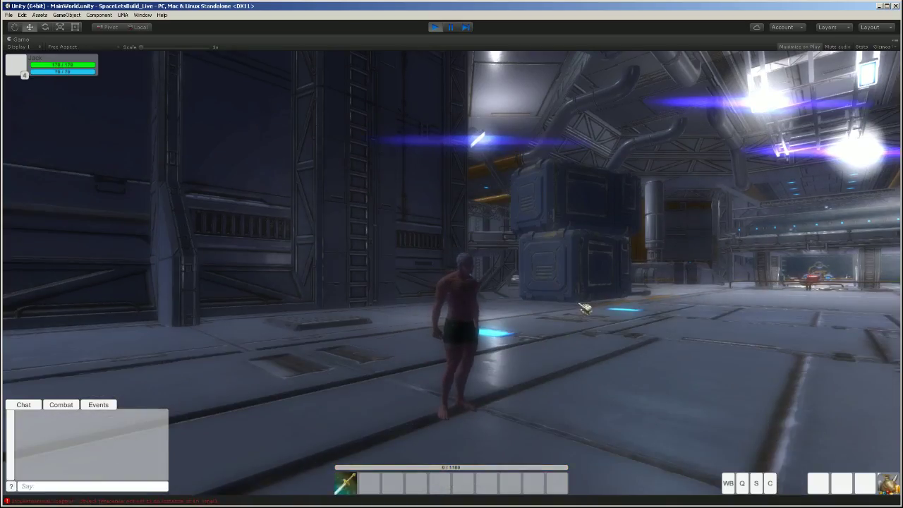
# Step: Run the character forward through the hangar to check movement and image effects, and pause the game
pyautogui.press('w')
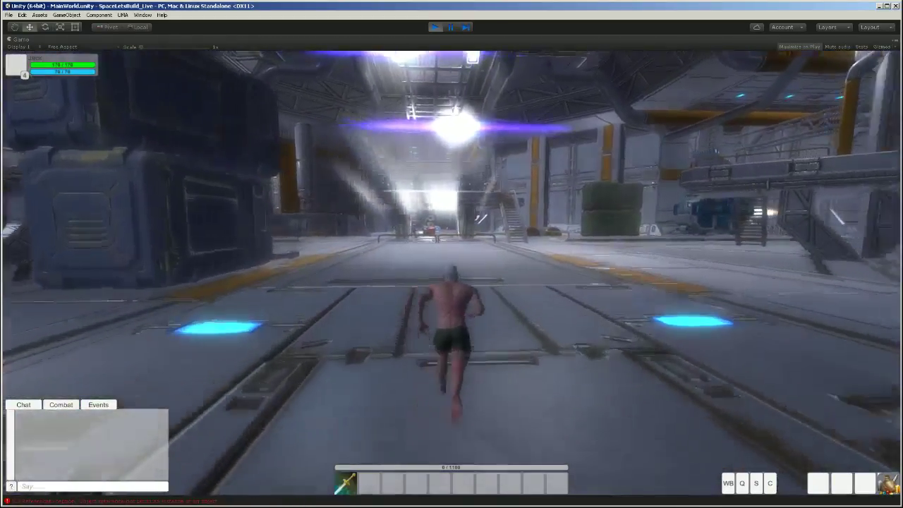
pyautogui.press('a')
pyautogui.press('w')
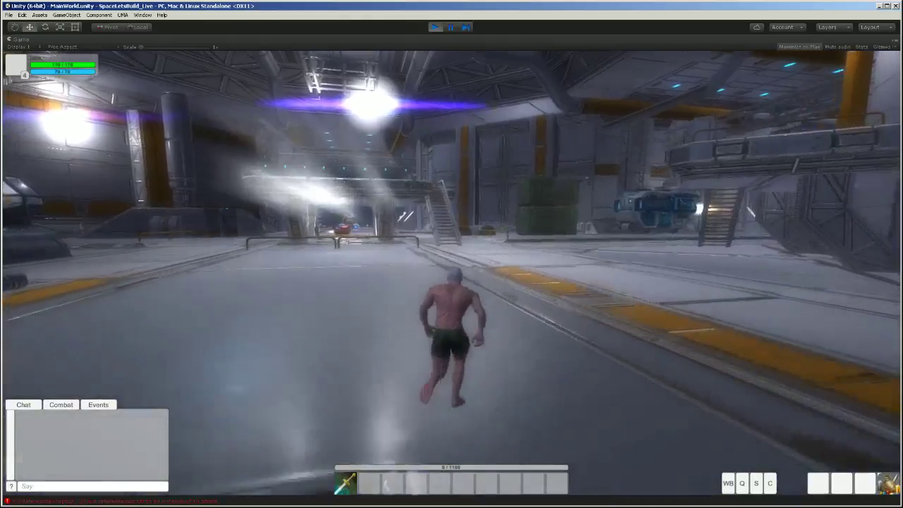
pyautogui.press('w')
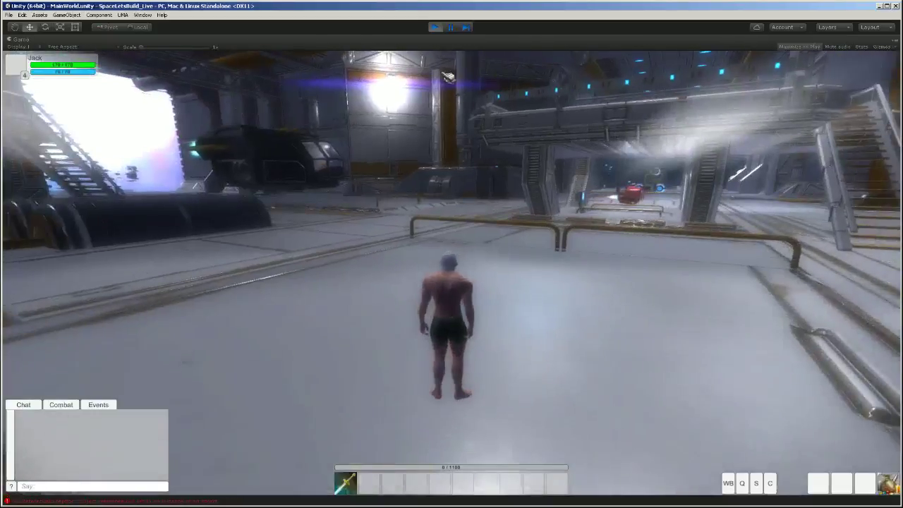
pyautogui.click(451, 28)
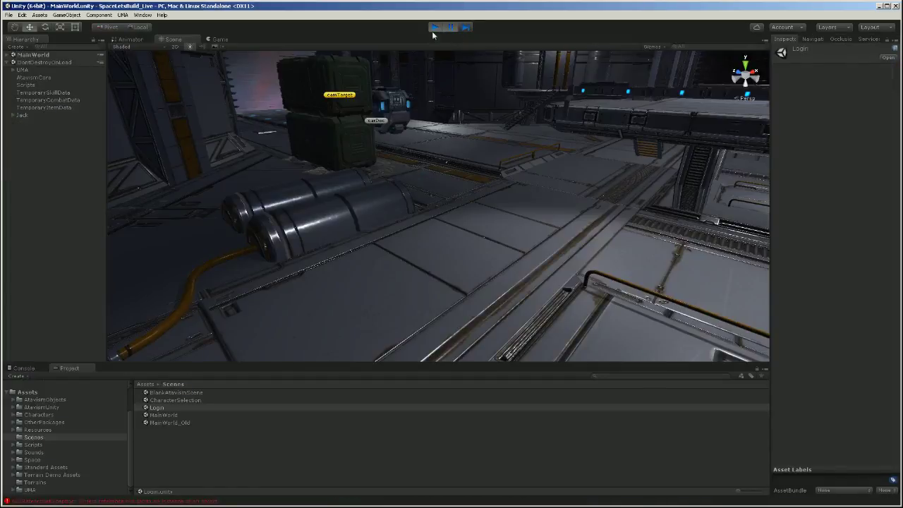
# Step: Resume the paused game in the Game view and turn the camera to look across the hangar
pyautogui.click(218, 39)
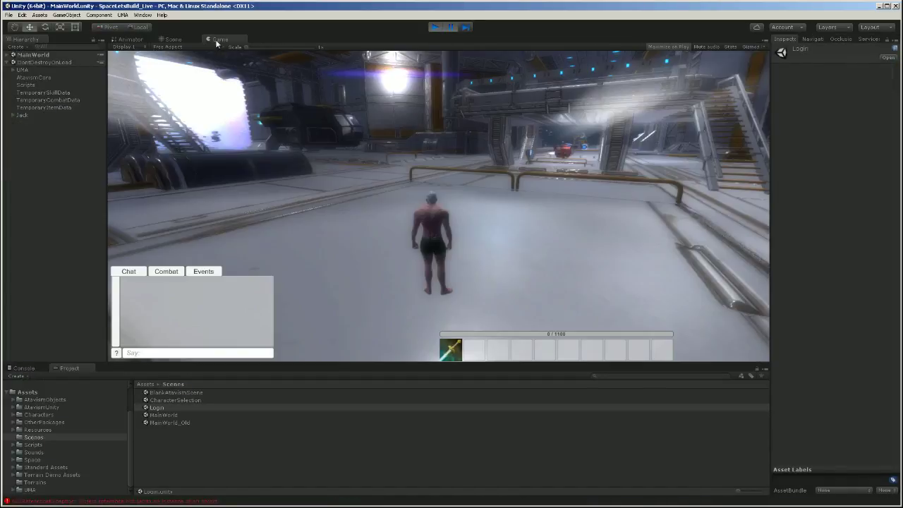
pyautogui.click(450, 27)
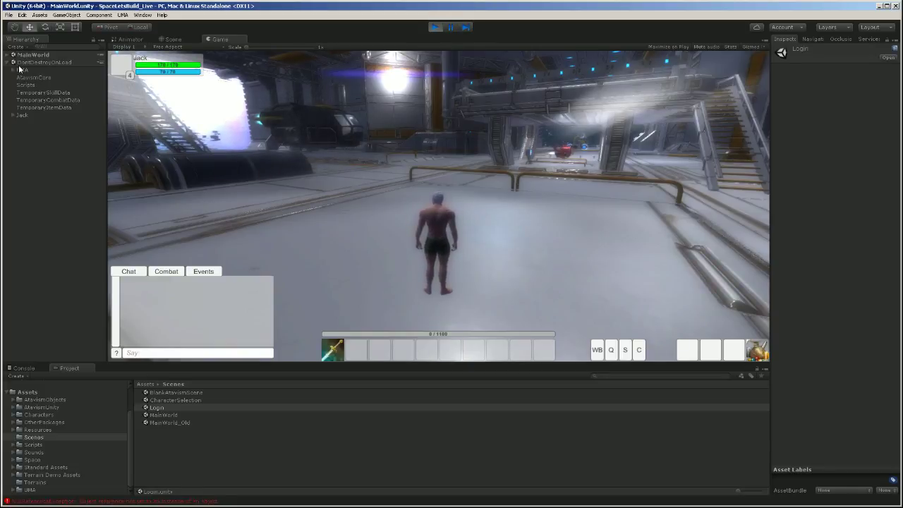
pyautogui.moveTo(602, 179); pyautogui.dragTo(678, 173, button='right')
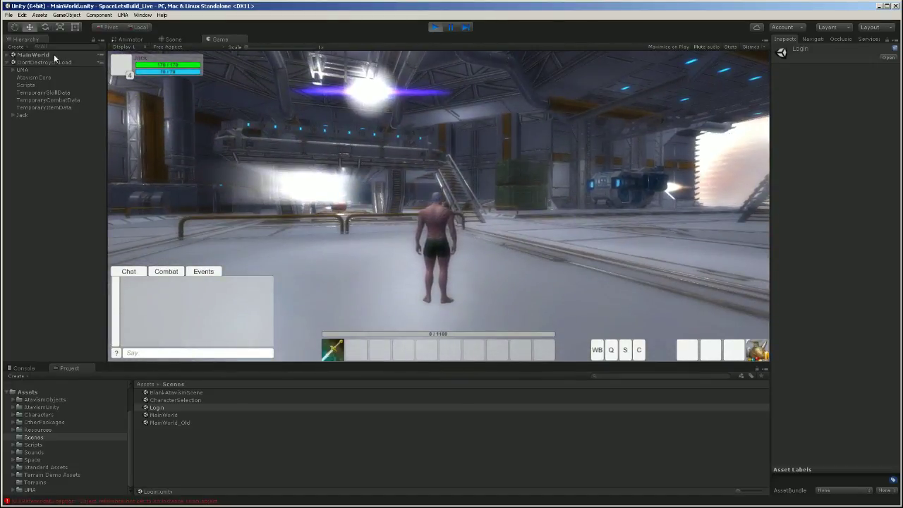
# Step: On the running scene's Main Camera, toggle Sun Shafts and Bloom And Flares to compare their effects, leaving Bloom And Flares off
pyautogui.click(9, 55)
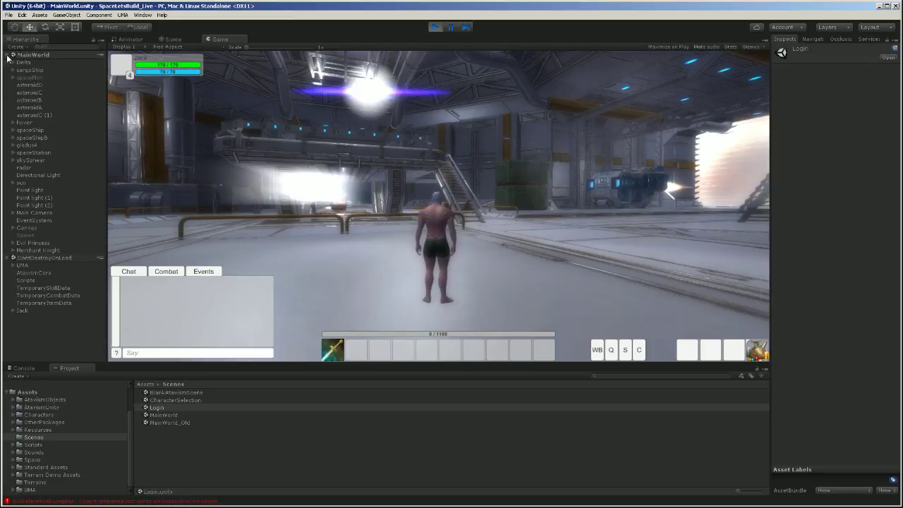
pyautogui.click(33, 213)
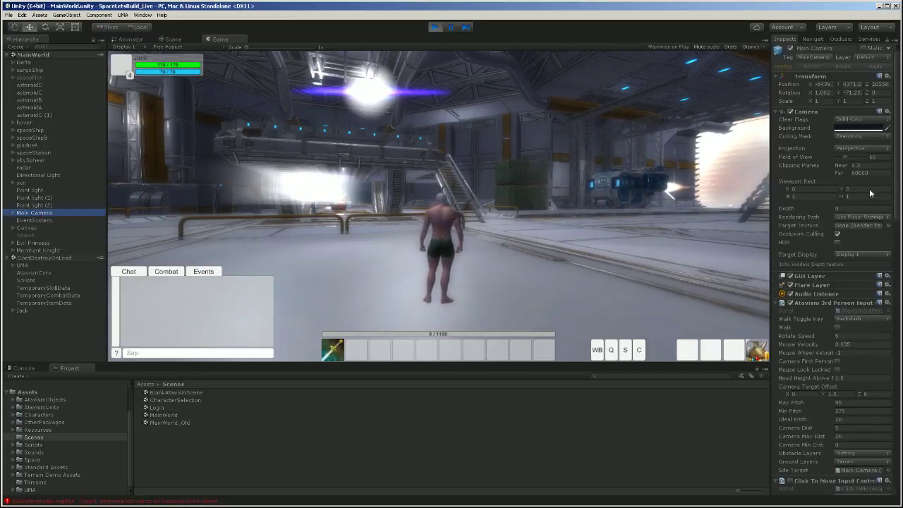
pyautogui.scroll(-15, 866, 210)
pyautogui.scroll(-9, 867, 224)
pyautogui.click(791, 139)
pyautogui.click(791, 139)
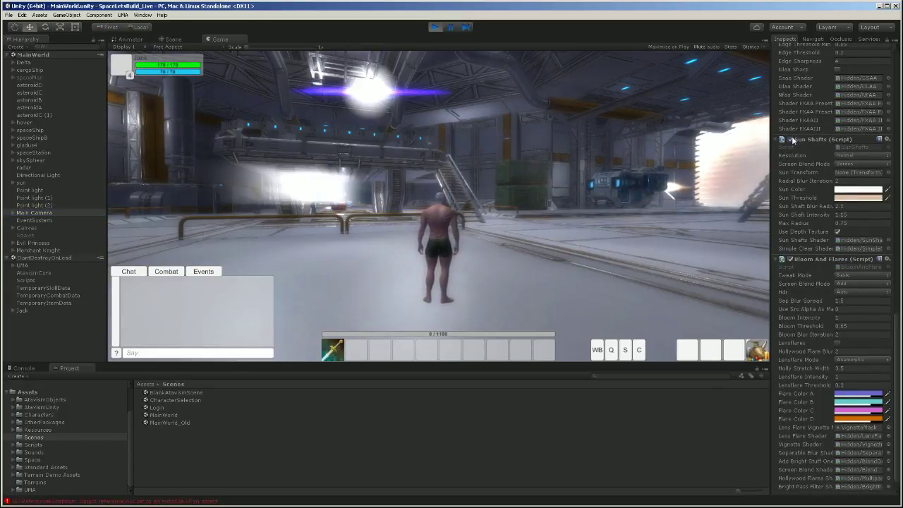
pyautogui.click(790, 259)
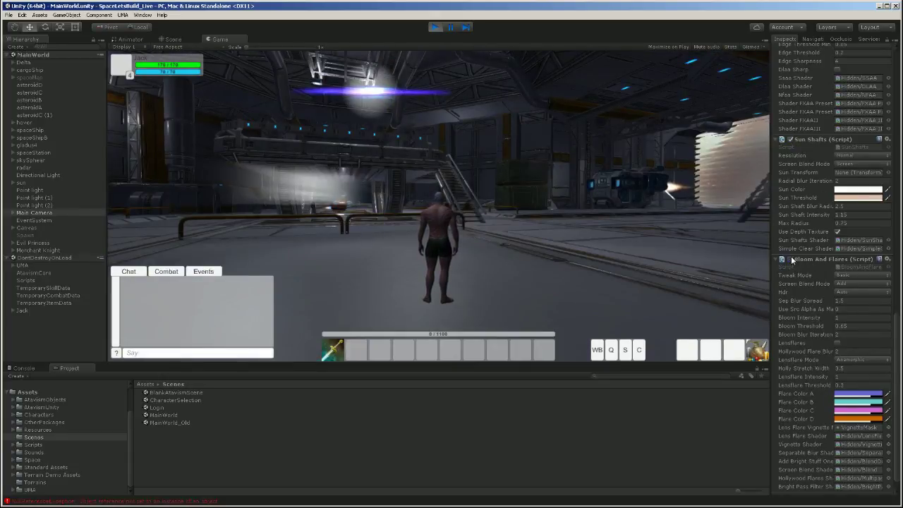
pyautogui.click(790, 260)
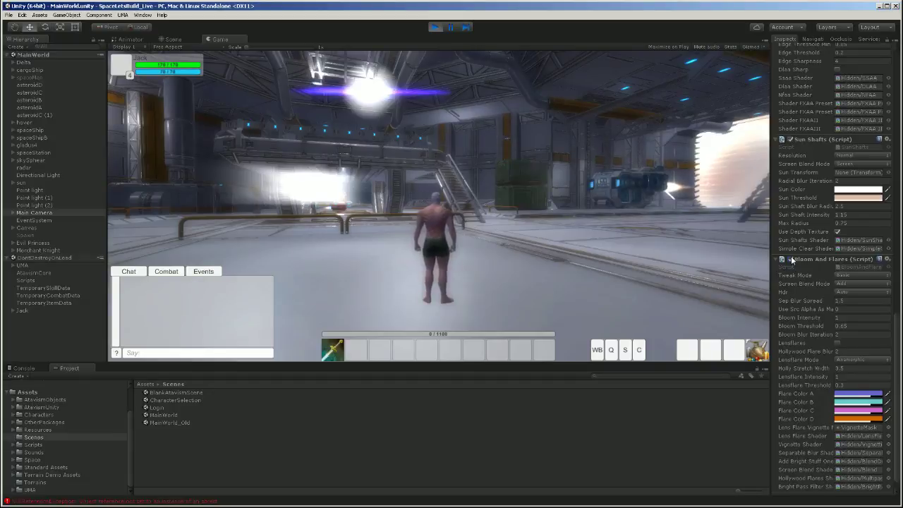
pyautogui.click(791, 260)
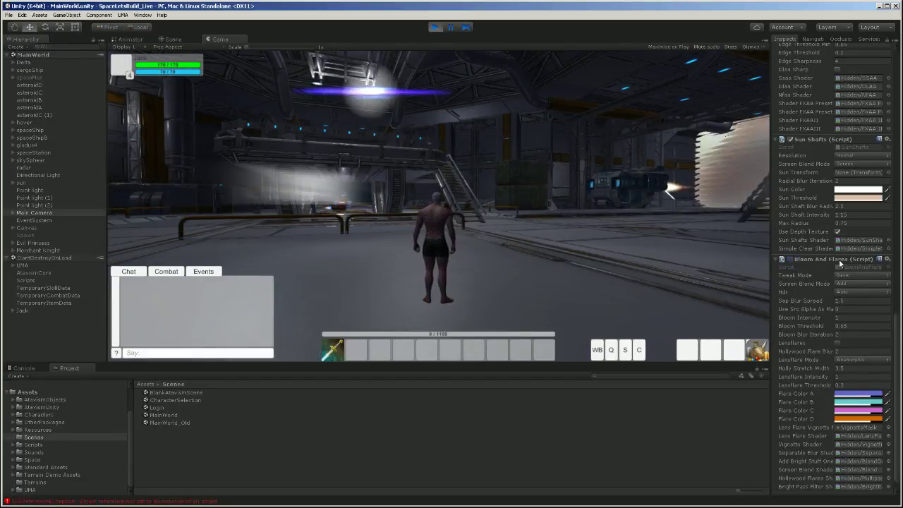
pyautogui.scroll(-1, 871, 258)
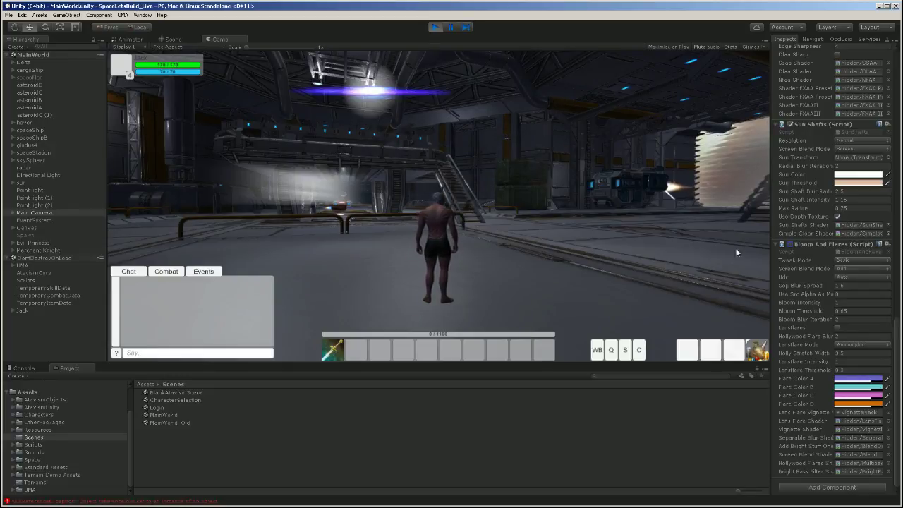
# Step: Disable Sun Shafts as well and move the character and view through the hangar to check the scene without both effects
pyautogui.moveTo(521, 188); pyautogui.dragTo(494, 177, button='right')
pyautogui.moveTo(439, 206); pyautogui.dragTo(443, 204, button='right')
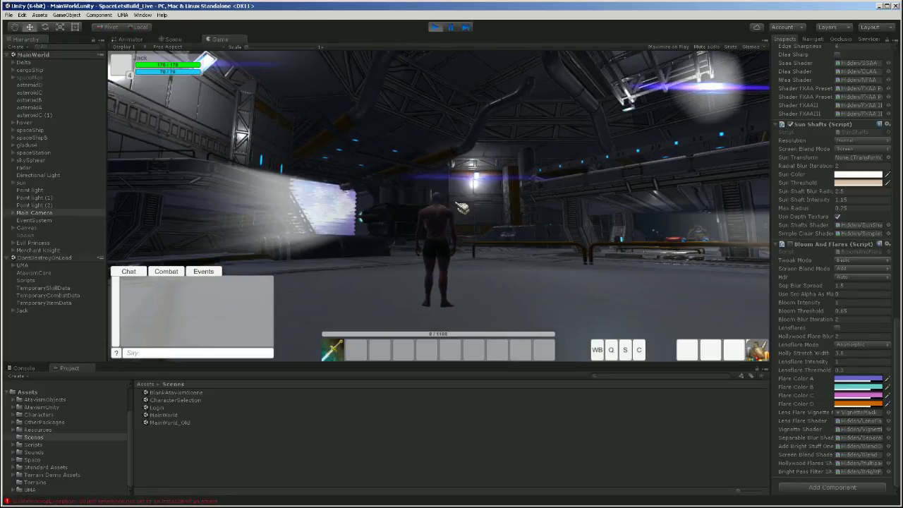
pyautogui.click(791, 124)
pyautogui.moveTo(586, 210); pyautogui.dragTo(558, 226, button='right')
pyautogui.press('w')
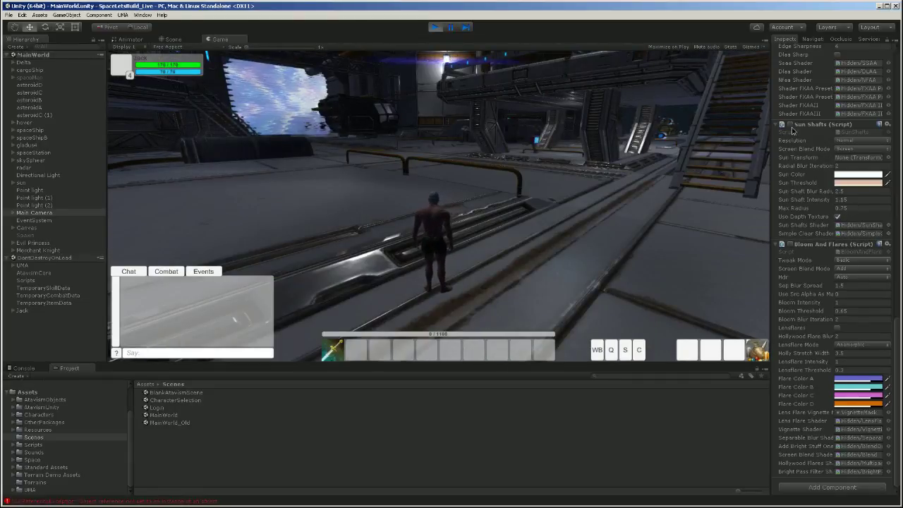
# Step: Turn Sun Shafts and Bloom And Flares back on and look around the hangar to compare
pyautogui.click(790, 124)
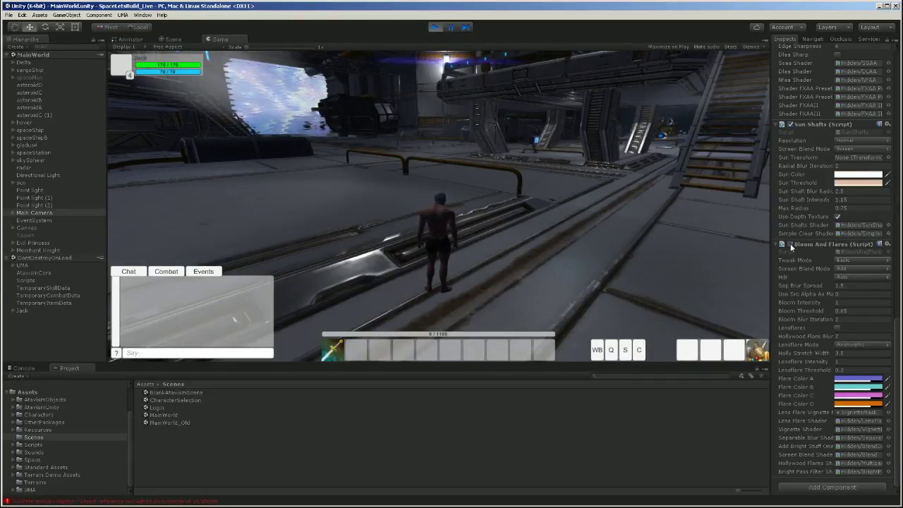
pyautogui.click(791, 243)
pyautogui.moveTo(545, 191); pyautogui.dragTo(705, 187, button='right')
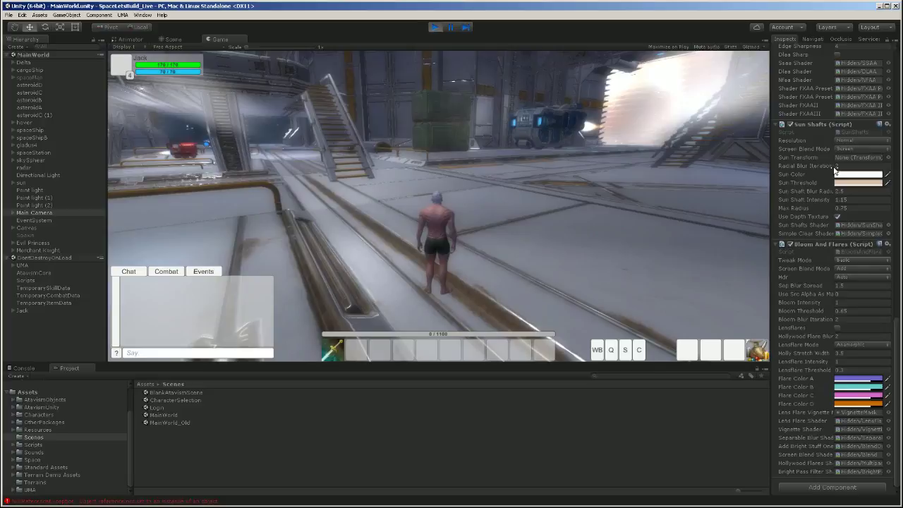
# Step: Try Radial Blur Iterations of 1 for Sun Shafts, and stop the game
pyautogui.moveTo(833, 167); pyautogui.dragTo(811, 166)
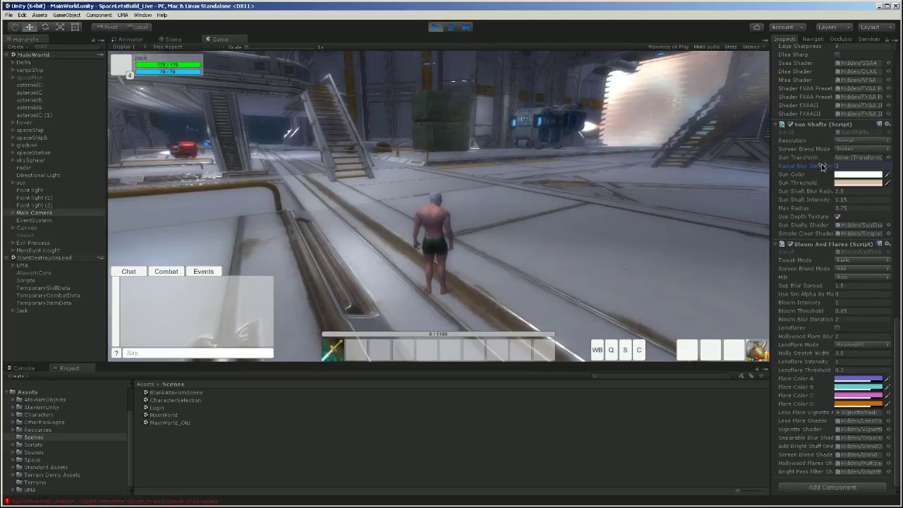
pyautogui.click(435, 28)
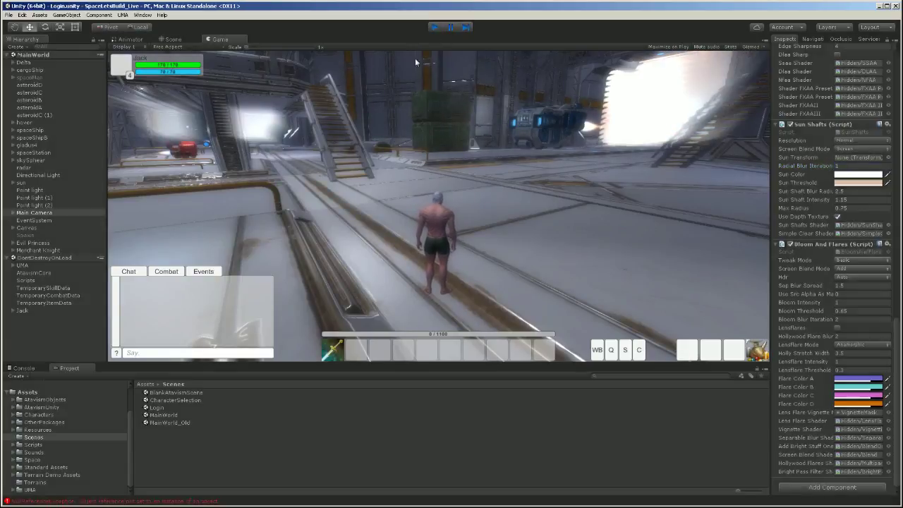
# Step: Reopen the MainWorld scene and disable the Sun Shafts and Bloom And Flares components on its Main Camera
pyautogui.doubleClick(163, 415)
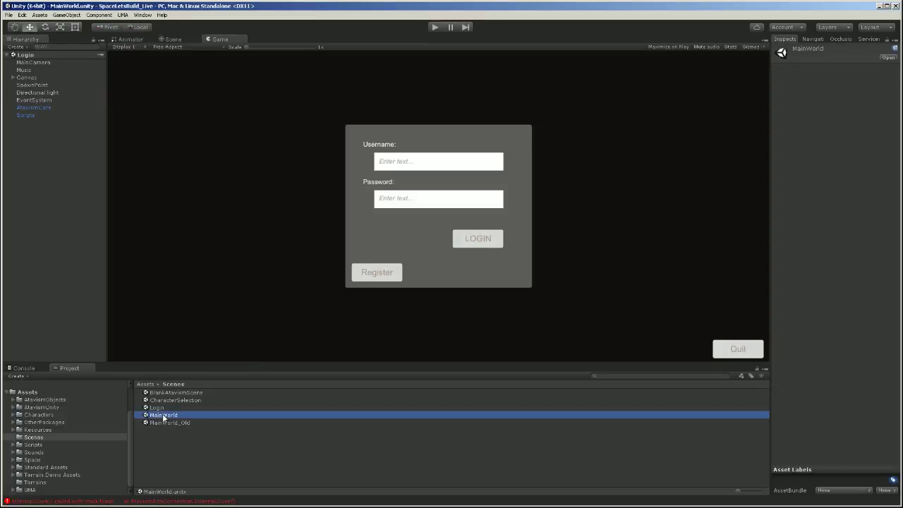
pyautogui.click(34, 213)
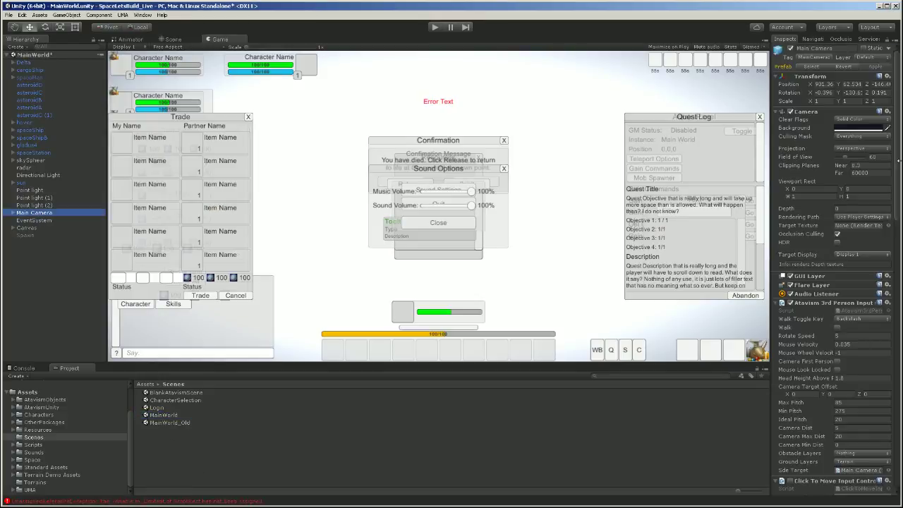
pyautogui.scroll(-15, 864, 298)
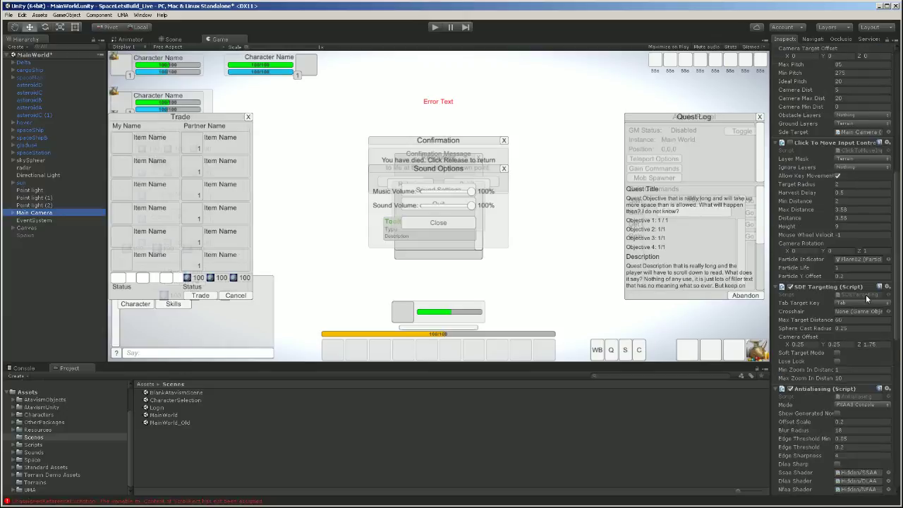
pyautogui.scroll(-5, 858, 295)
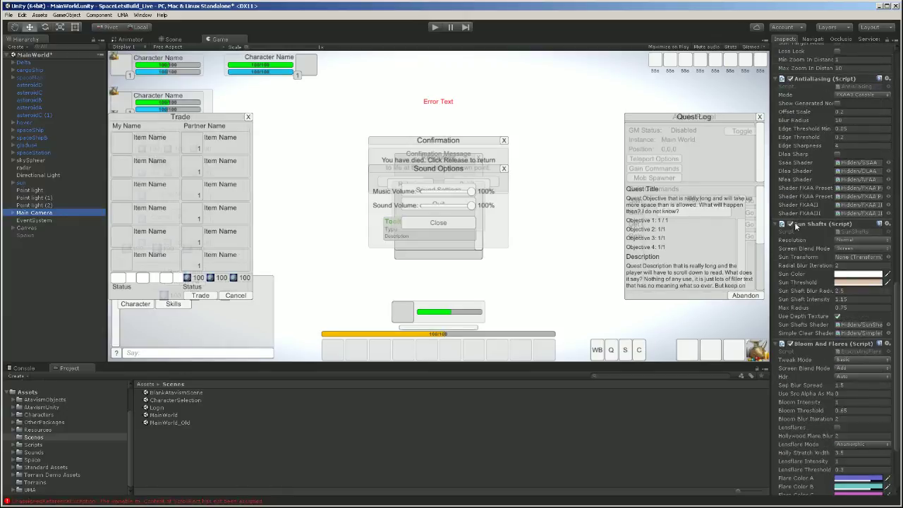
pyautogui.click(791, 224)
pyautogui.click(791, 343)
pyautogui.scroll(-3, 850, 330)
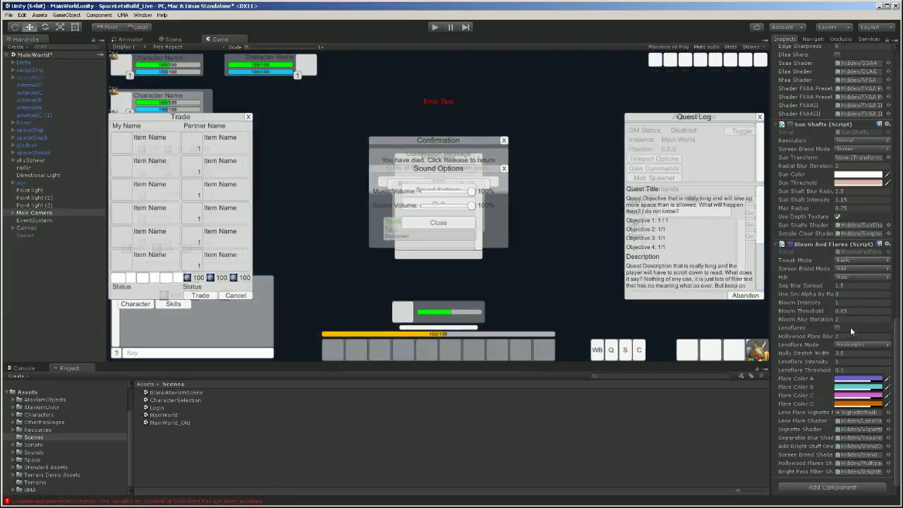
pyautogui.scroll(3, 844, 326)
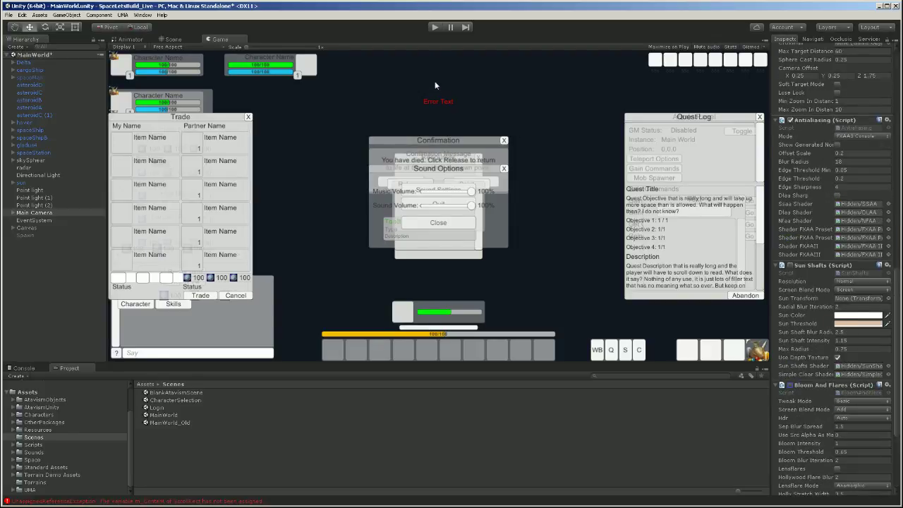
pyautogui.click(9, 15)
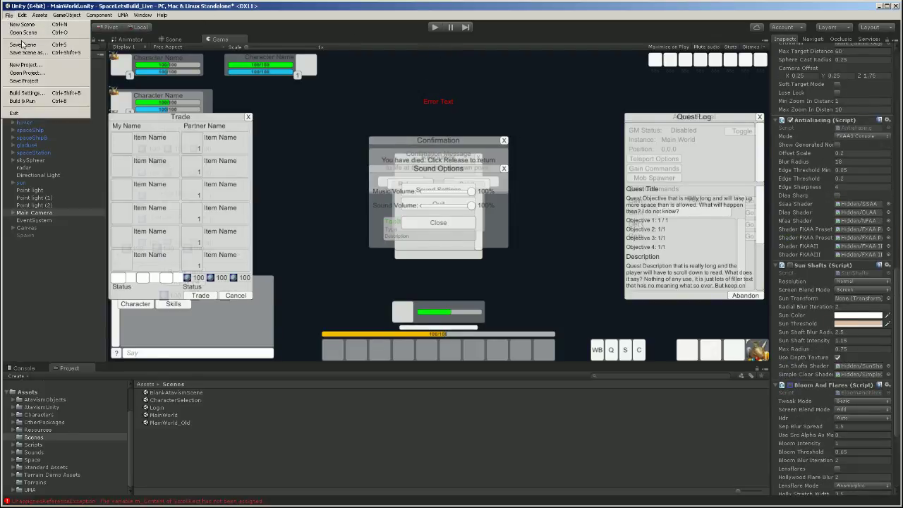
pyautogui.click(21, 33)
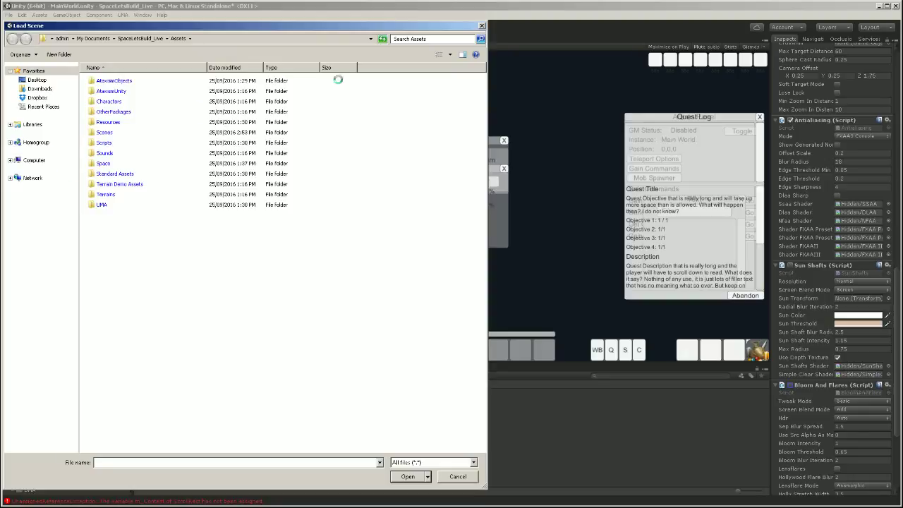
pyautogui.click(482, 27)
# Step: Save the MainWorld scene changes and open the Login scene
pyautogui.click(8, 15)
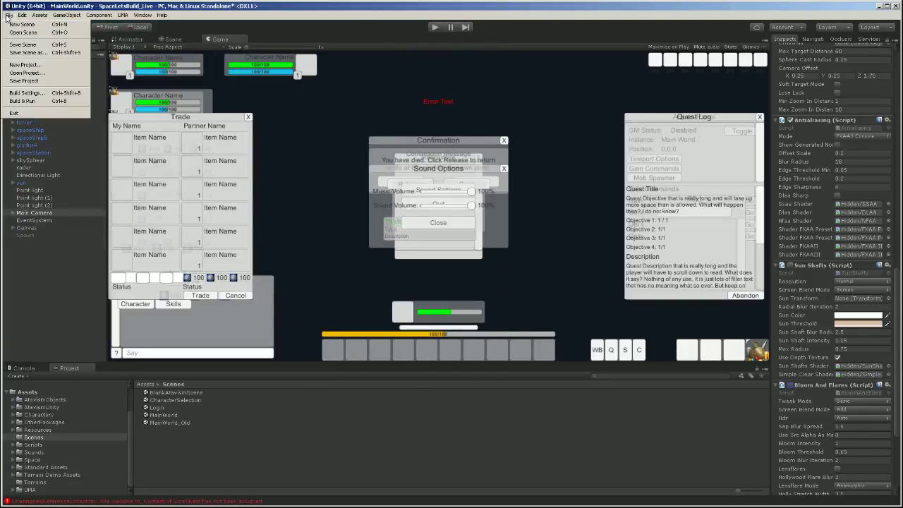
pyautogui.click(23, 43)
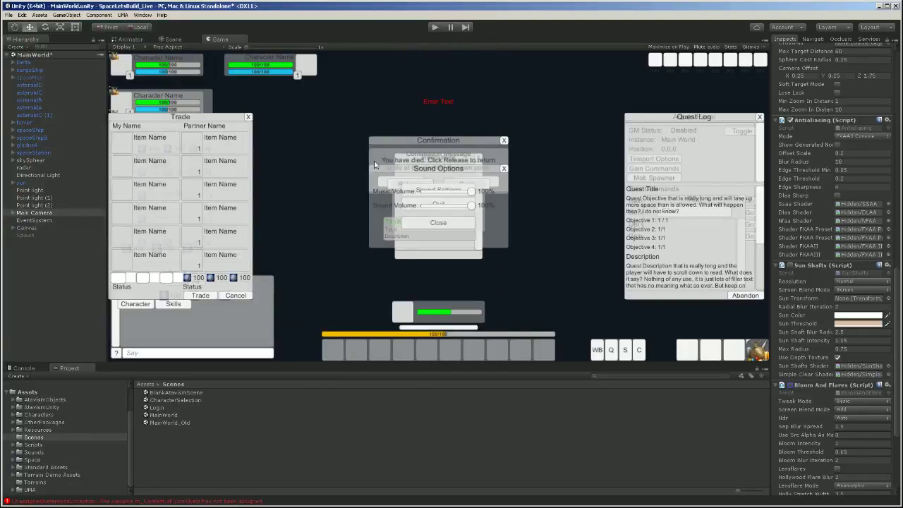
pyautogui.click(162, 400)
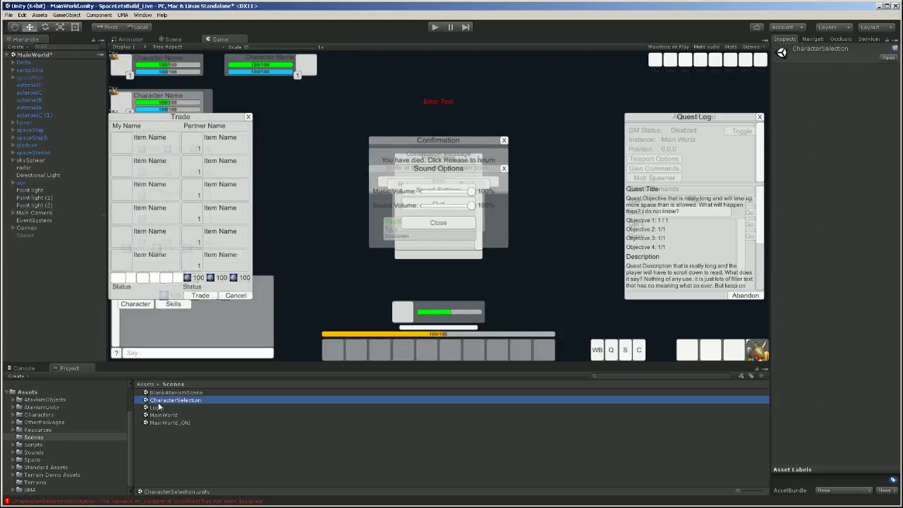
pyautogui.doubleClick(157, 407)
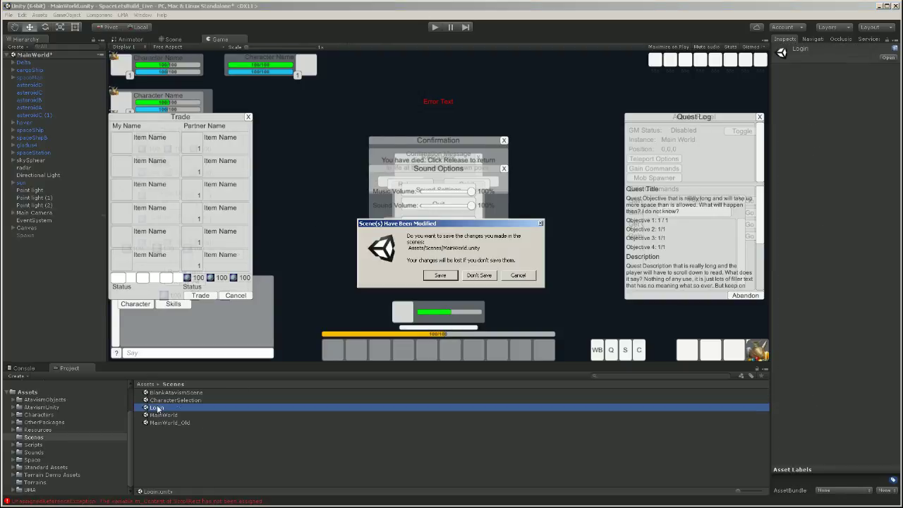
pyautogui.click(440, 275)
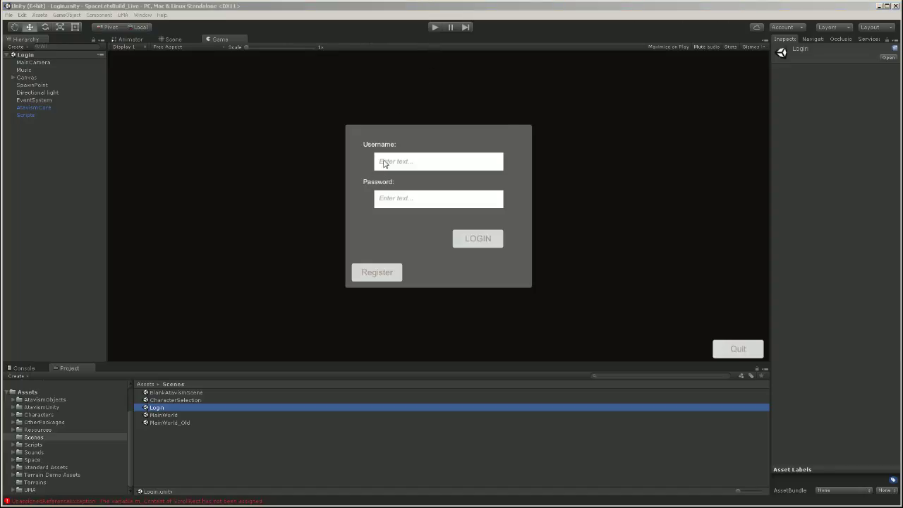
# Step: Run the game from the Login scene and log in with the account's username and password
pyautogui.click(434, 27)
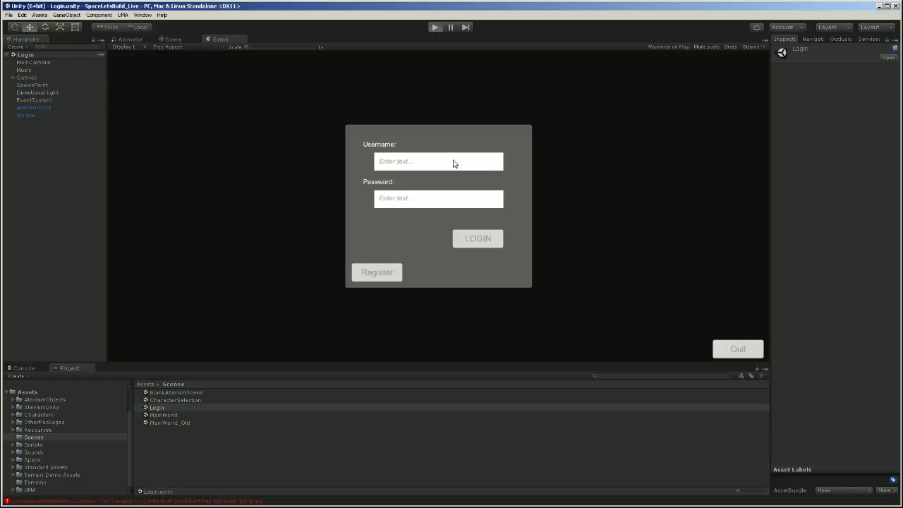
pyautogui.click(453, 164)
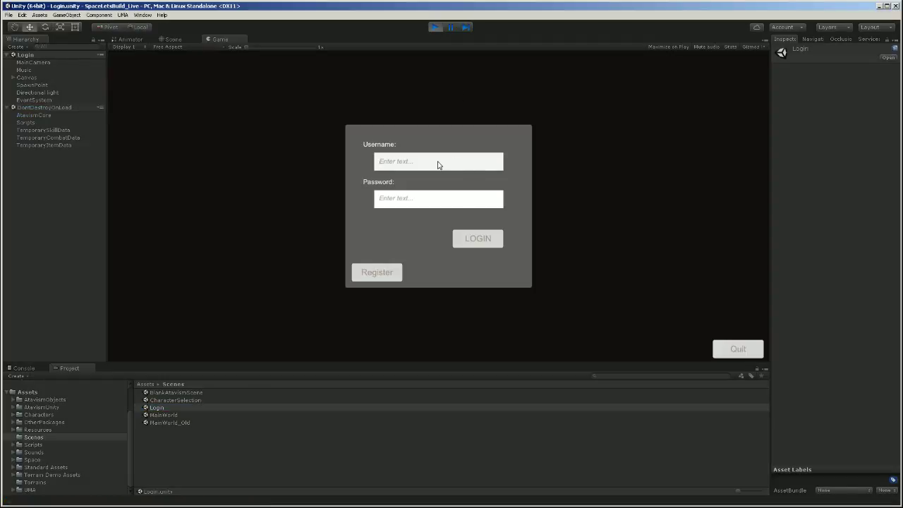
pyautogui.write('neojac')
pyautogui.click(406, 196)
pyautogui.write('1')
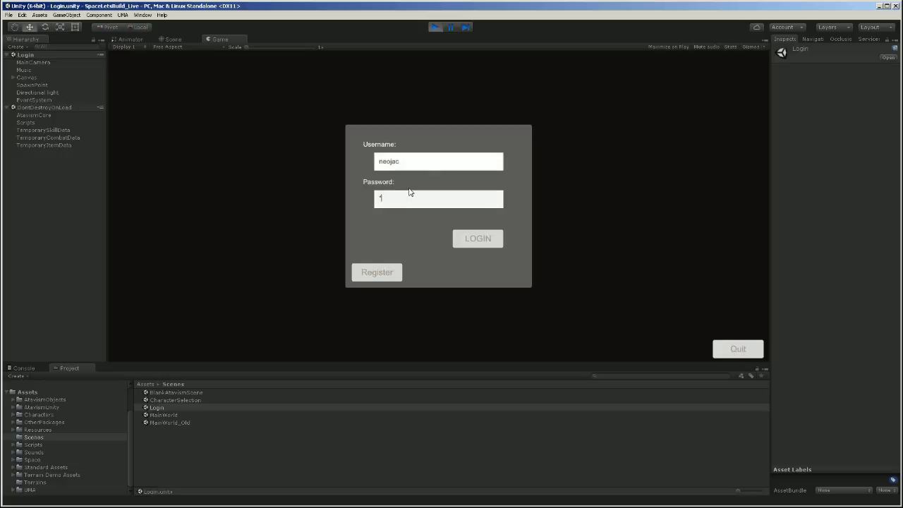
pyautogui.press('BackSpace')
pyautogui.press('BackSpace')
pyautogui.press('BackSpace')
pyautogui.write('1')
pyautogui.click(484, 238)
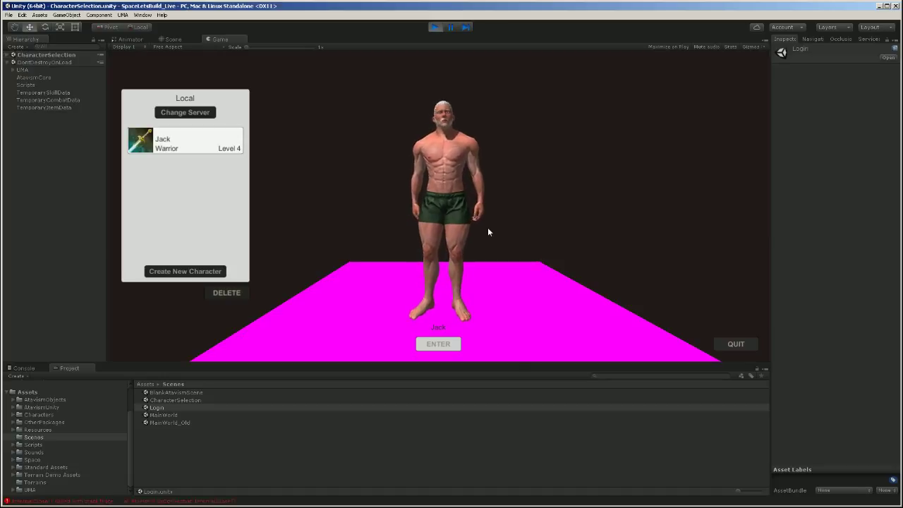
# Step: Enter the world with the existing Warrior character and run through the hangar to check the look without the disabled effects
pyautogui.click(438, 344)
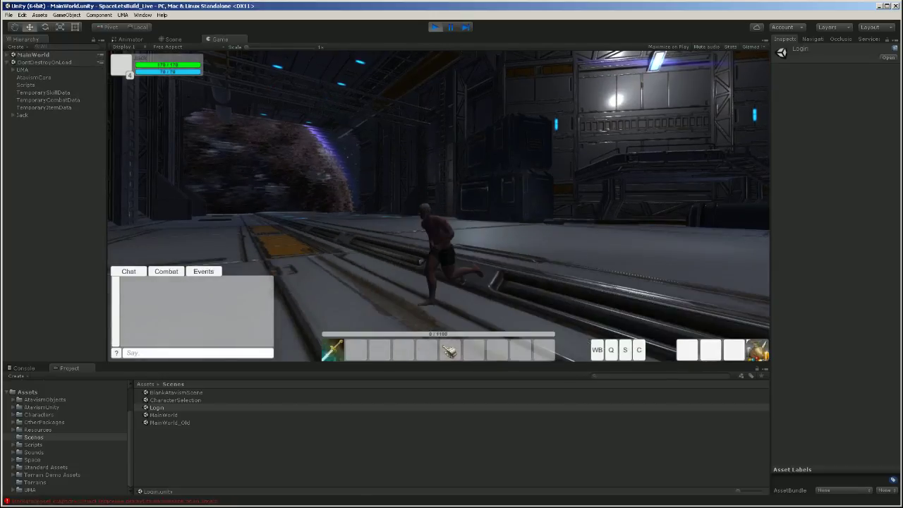
pyautogui.moveTo(506, 200); pyautogui.dragTo(328, 169, button='right')
pyautogui.press('w')
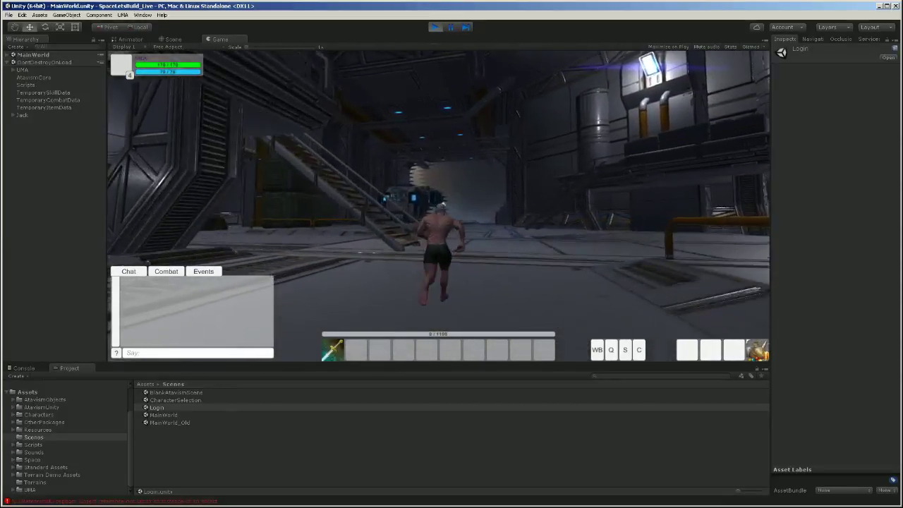
# Step: Run past the parked ship and along the runway to the hangar's open edge to examine the nebula sky
pyautogui.press('a')
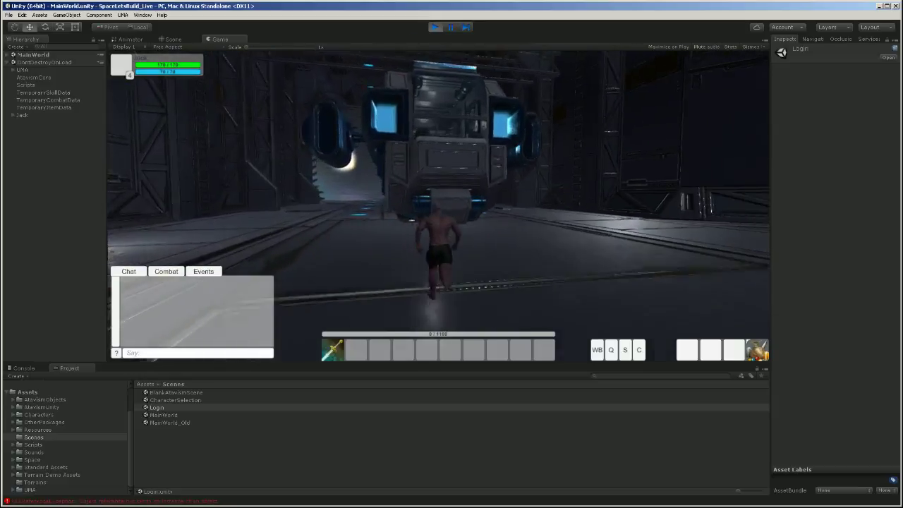
pyautogui.press('w')
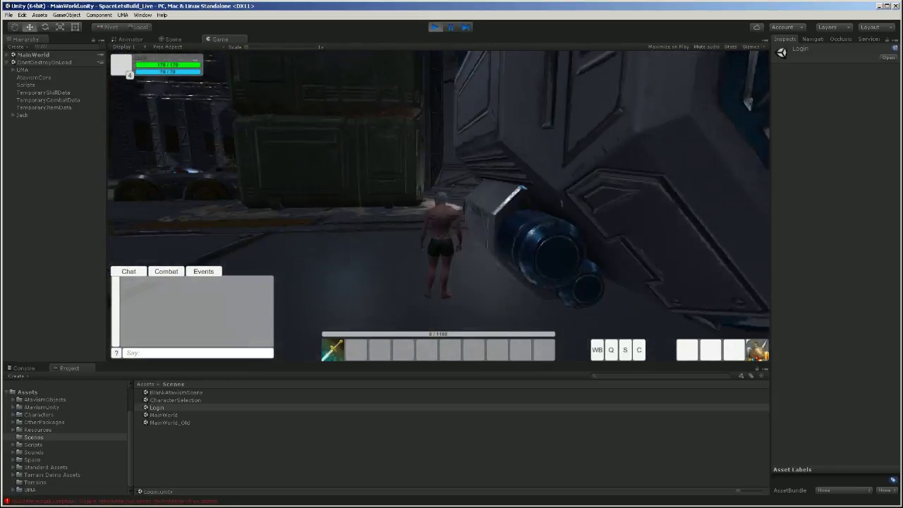
pyautogui.press('d')
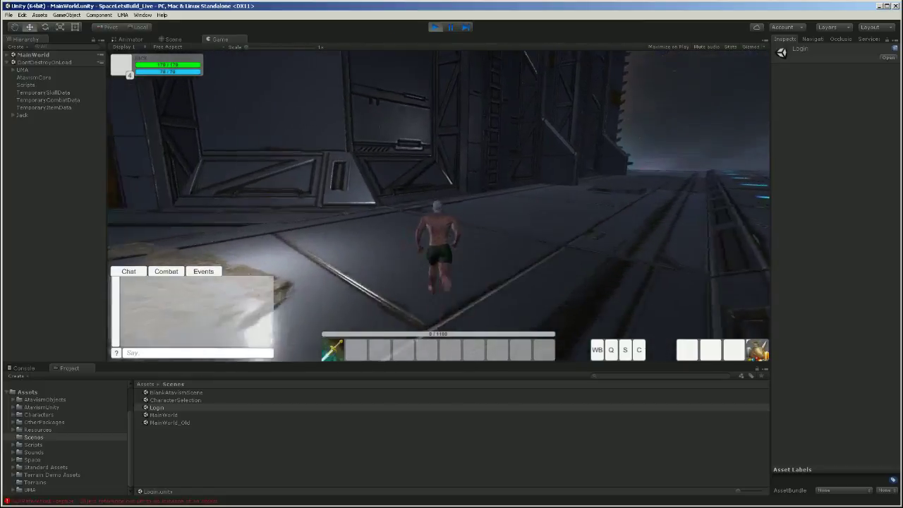
pyautogui.press('d')
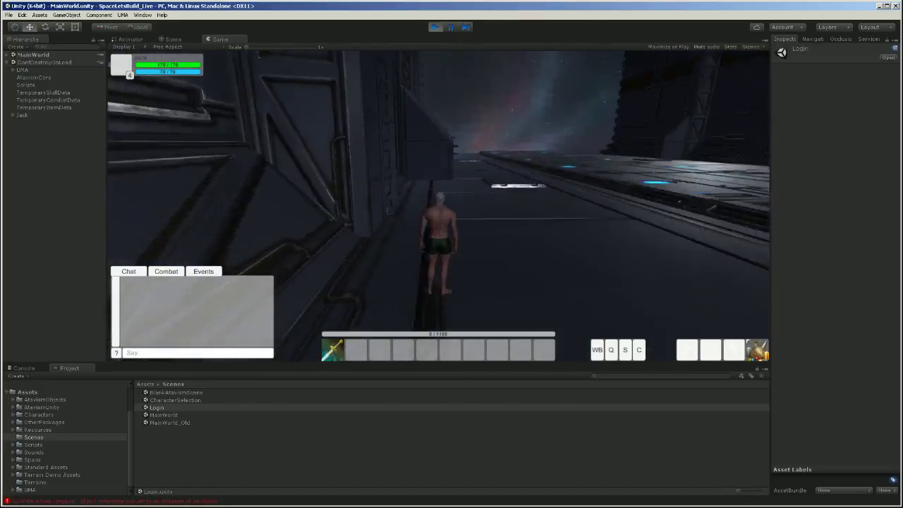
pyautogui.press('w')
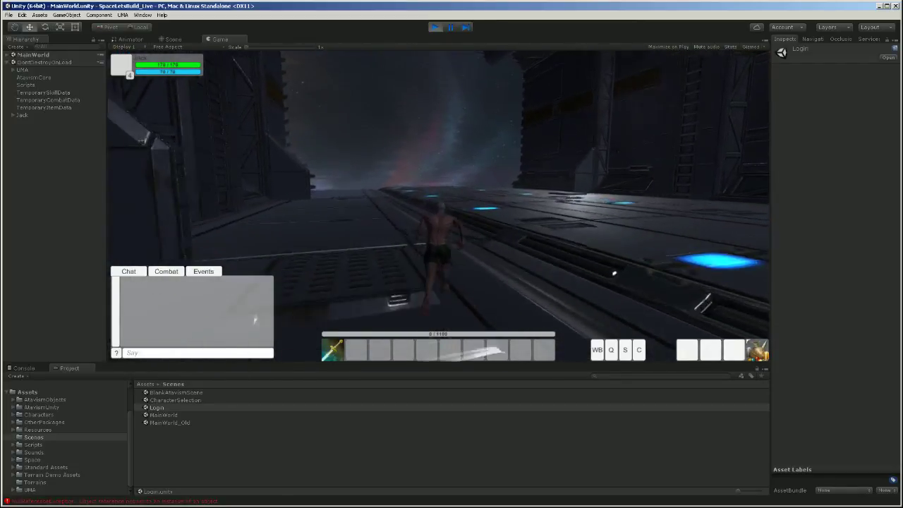
pyautogui.press('w')
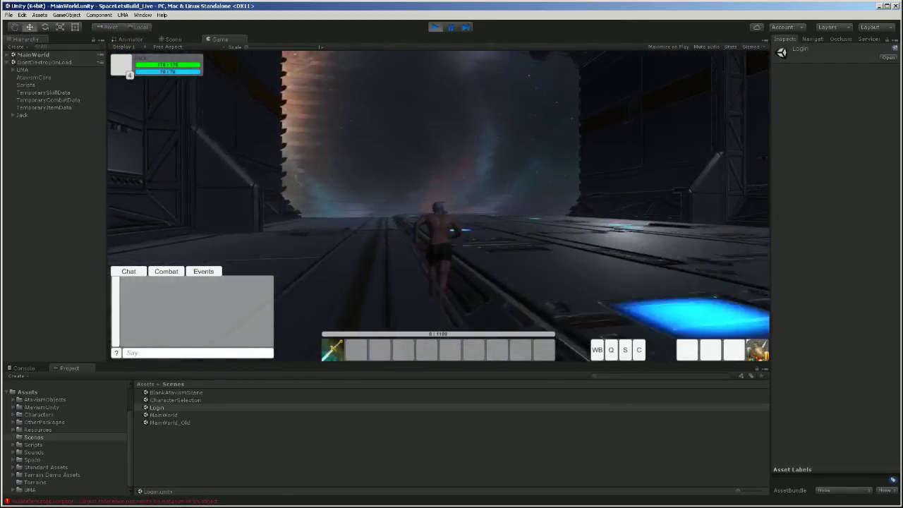
pyautogui.press('w')
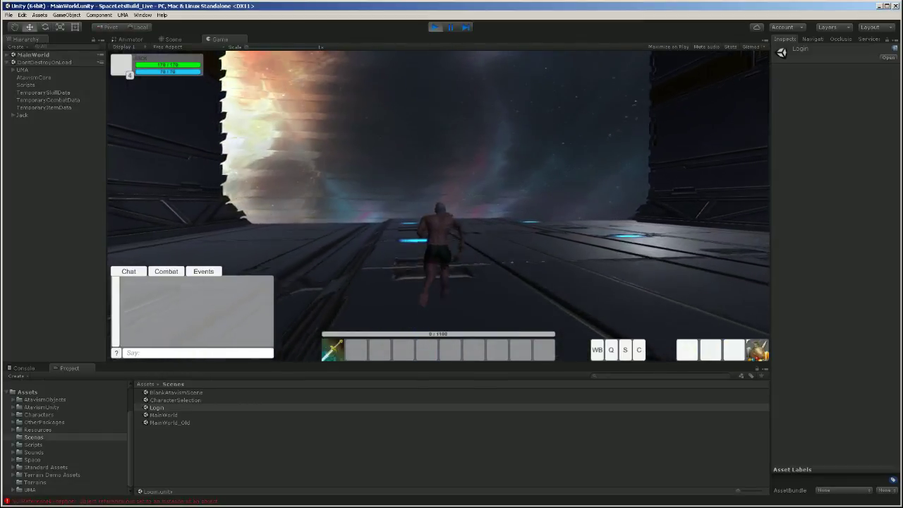
pyautogui.press('w')
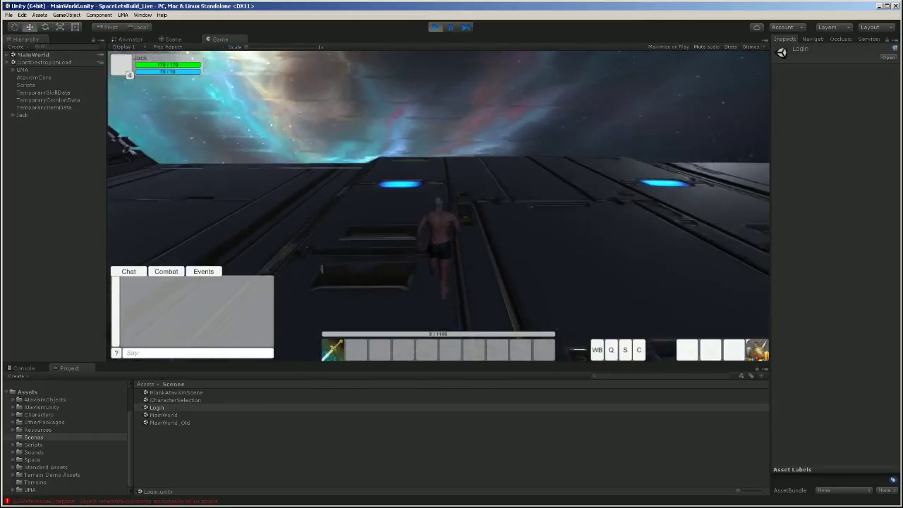
pyautogui.press('w')
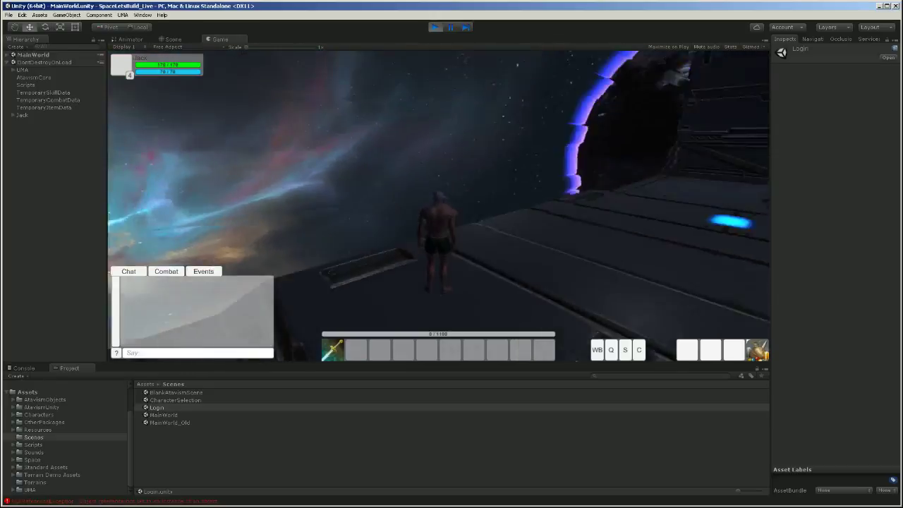
# Step: Turn the character around and run back along the lit runway past the parked ship to inspect the hangar lighting
pyautogui.press('w')
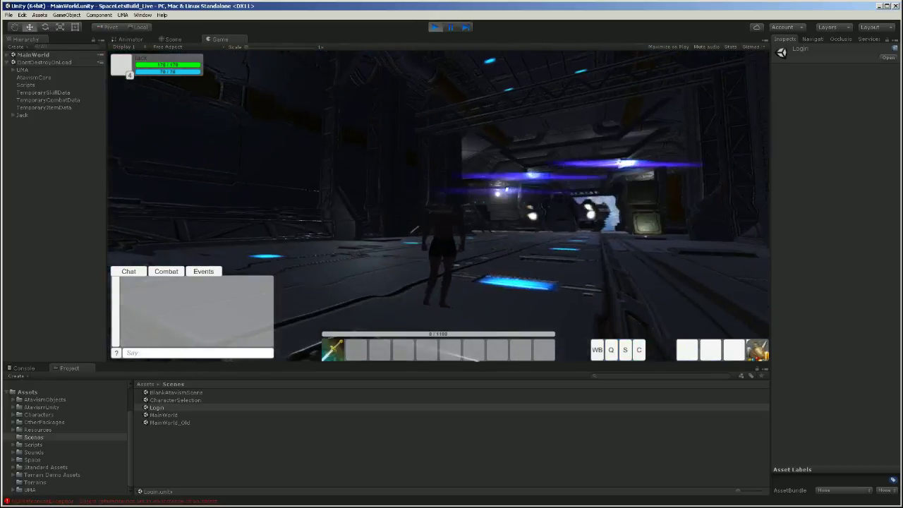
pyautogui.press('w')
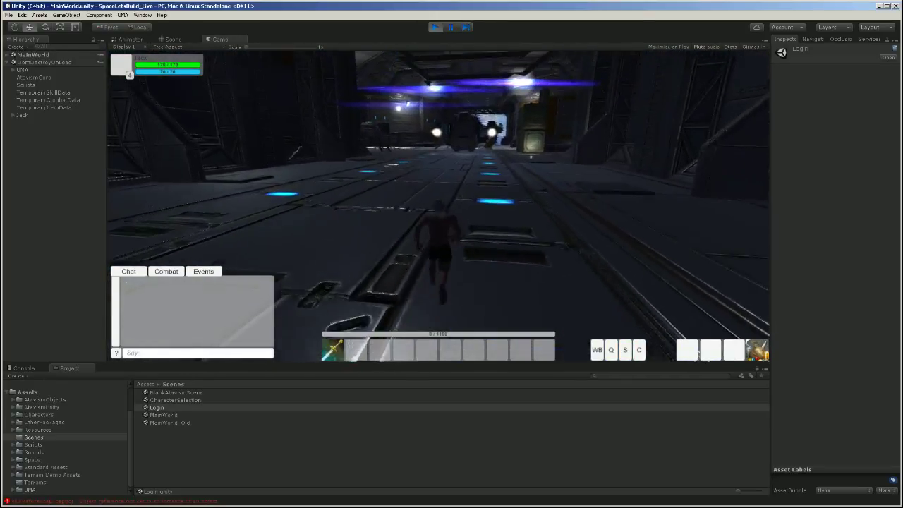
pyautogui.press('w')
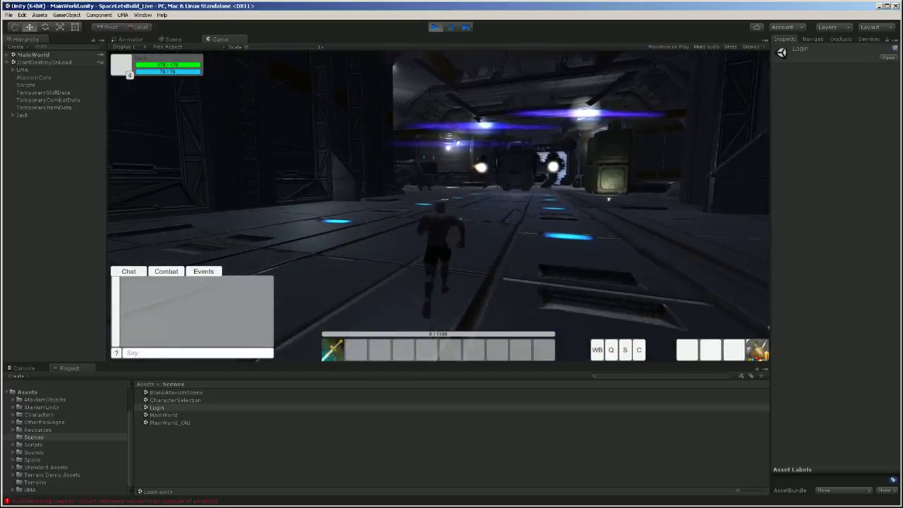
pyautogui.press('w')
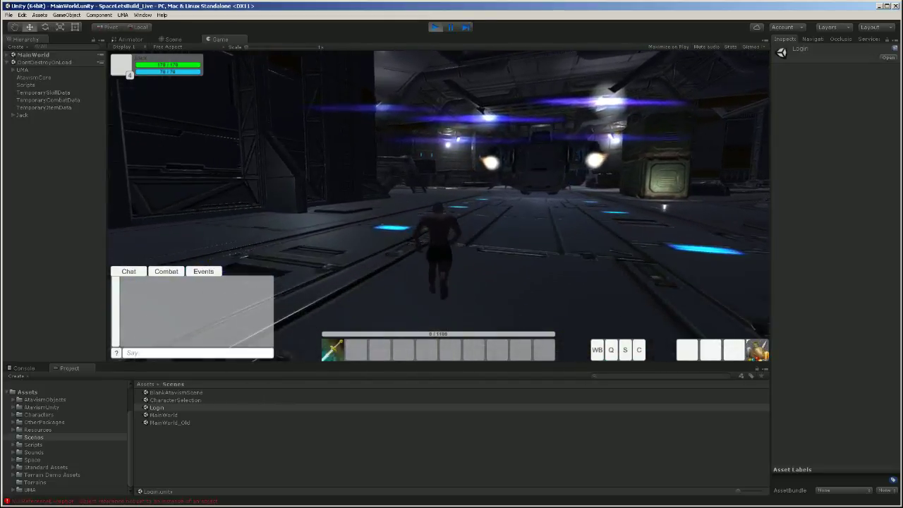
pyautogui.press('w')
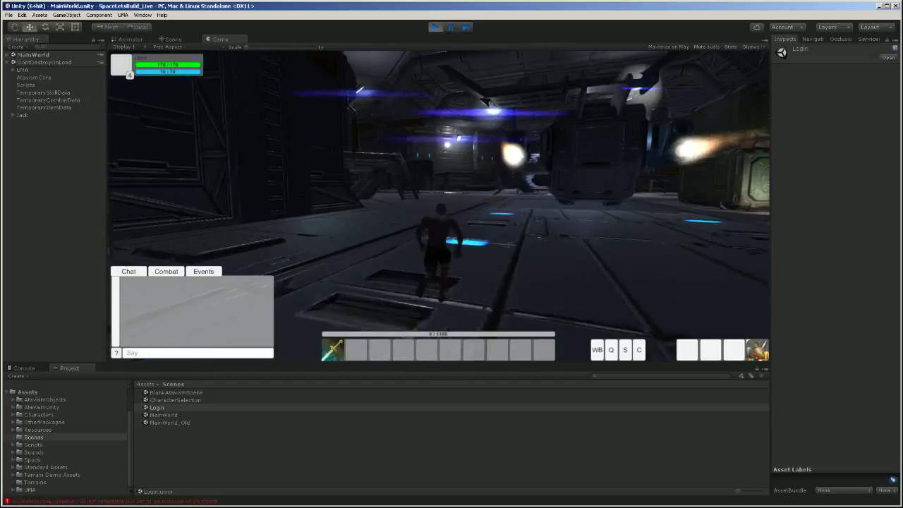
pyautogui.press('w')
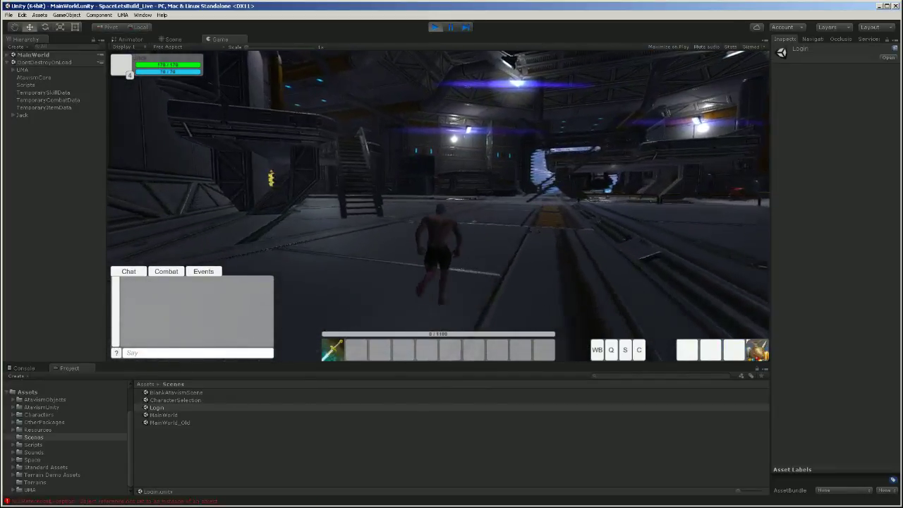
# Step: Climb the staircase in the hangar and run across the raised platform to check that it is walkable
pyautogui.press('w')
pyautogui.press('w')
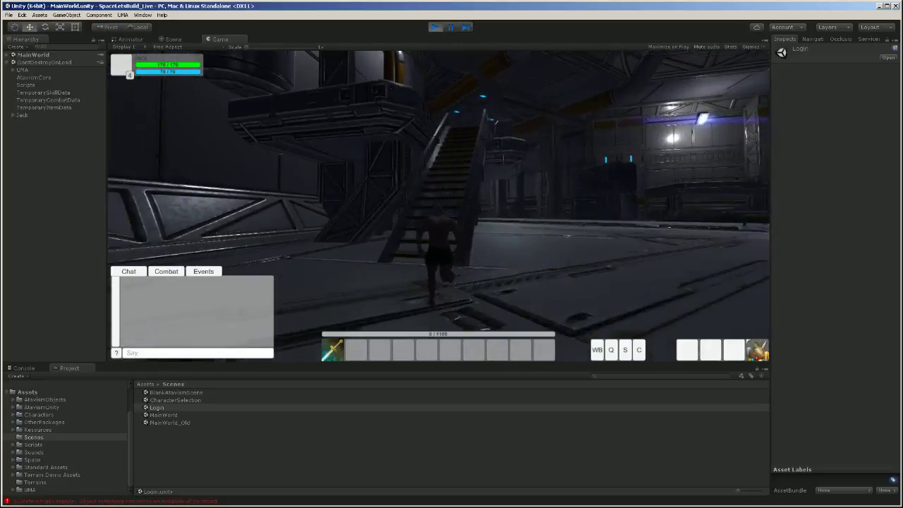
pyautogui.press('w')
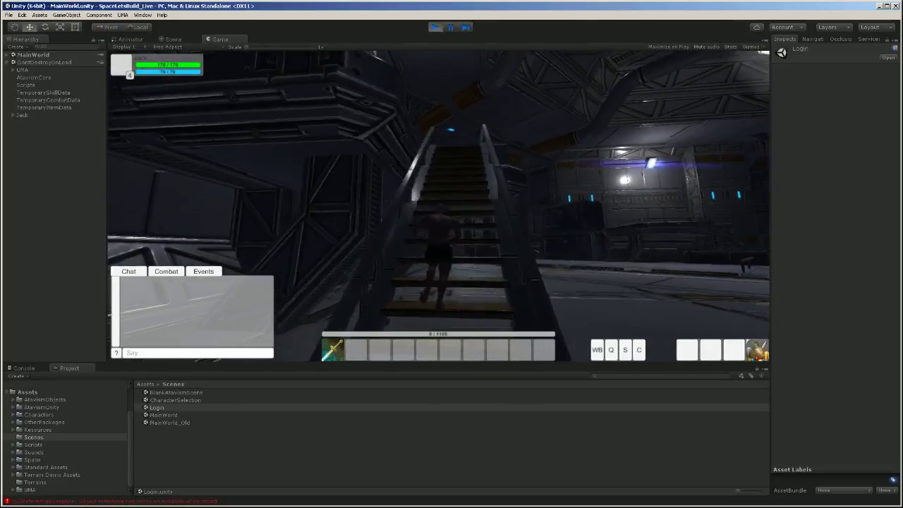
pyautogui.press('w')
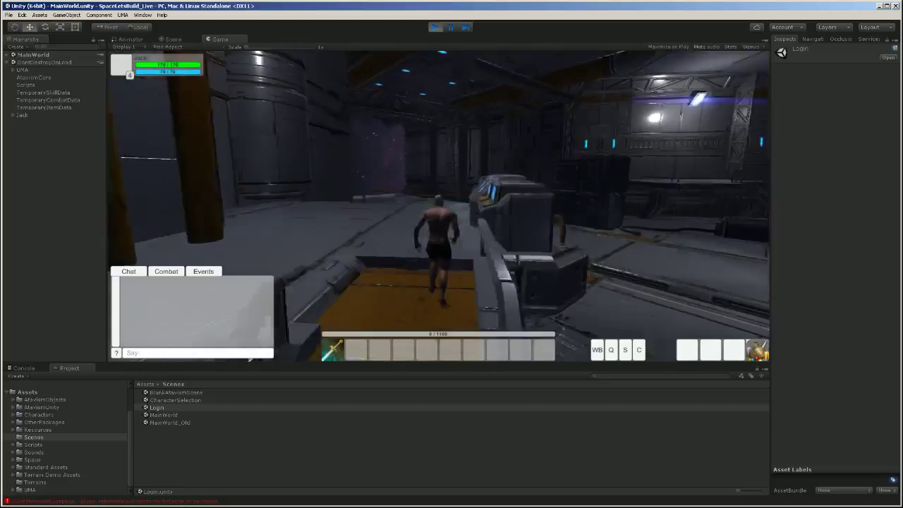
pyautogui.press('w')
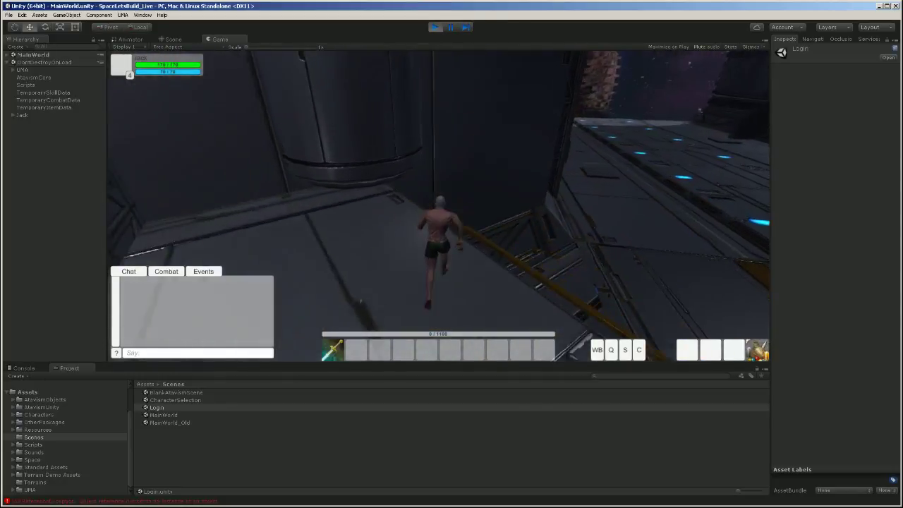
# Step: Run from the platform to the hangar opening facing the planet and inspect the view of the planet and sun
pyautogui.press('w')
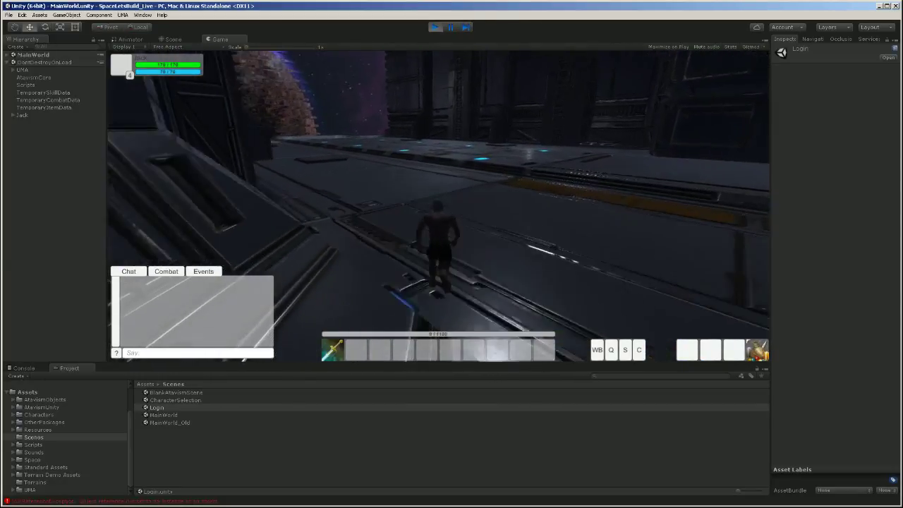
pyautogui.press('w')
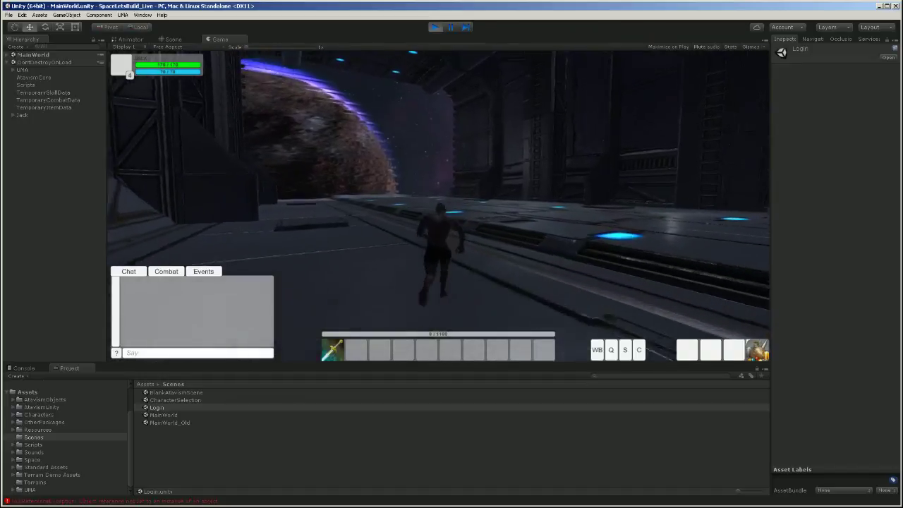
pyautogui.press('w')
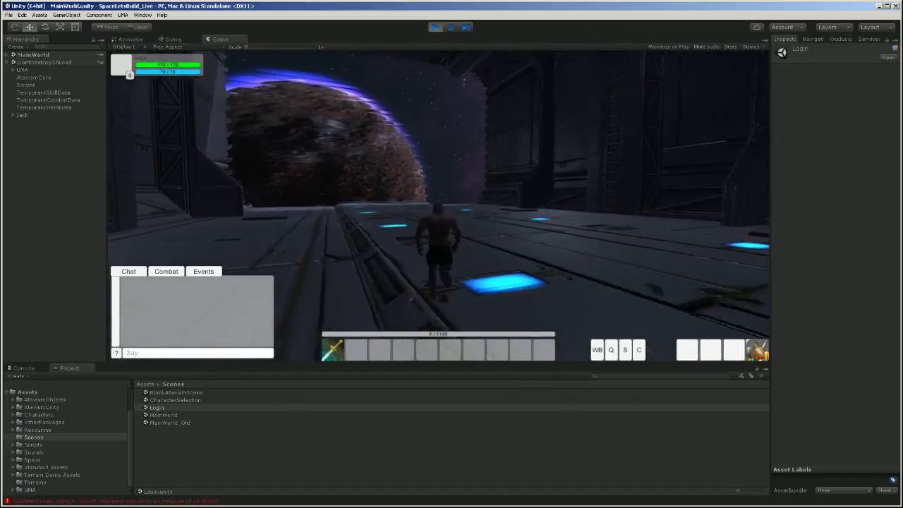
pyautogui.press('w')
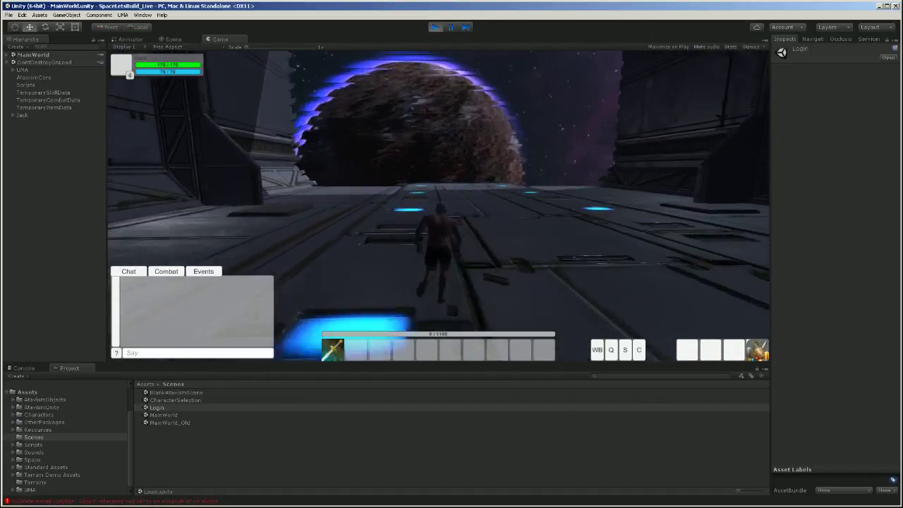
pyautogui.press('w')
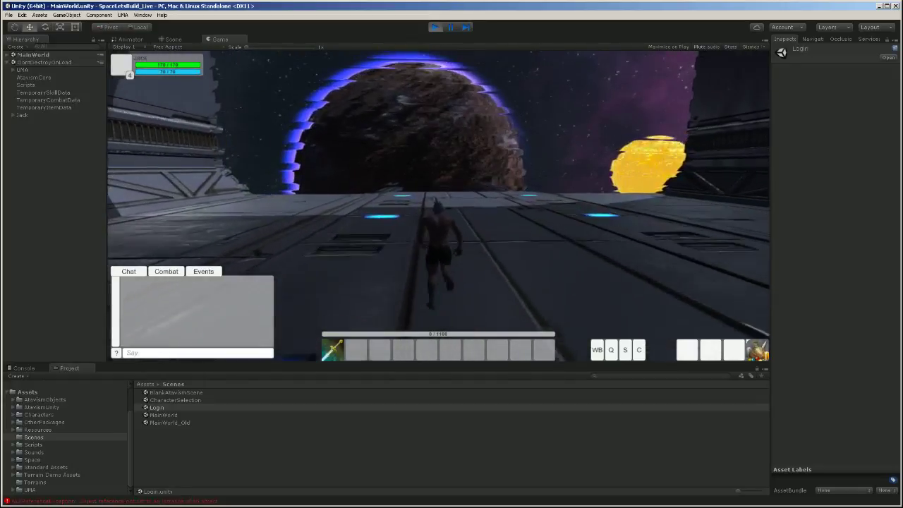
pyautogui.press('w')
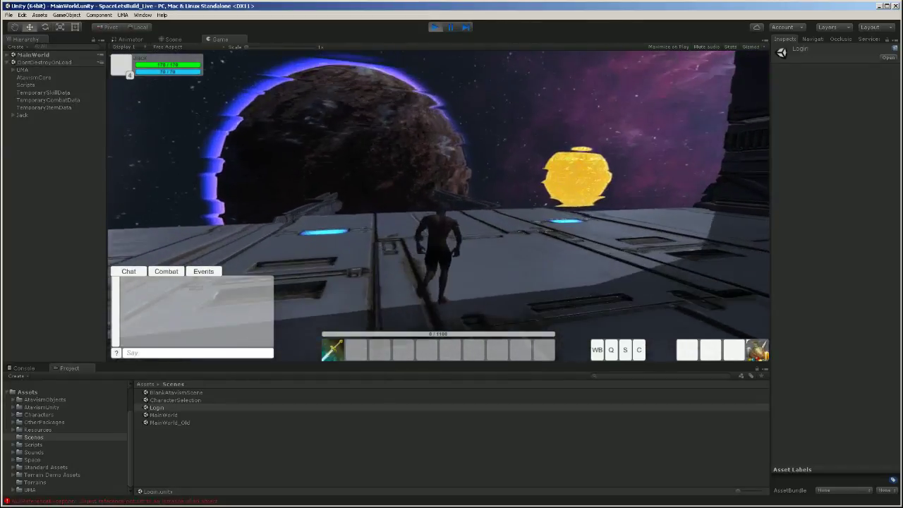
pyautogui.moveTo(474, 212); pyautogui.dragTo(395, 220, button='right')
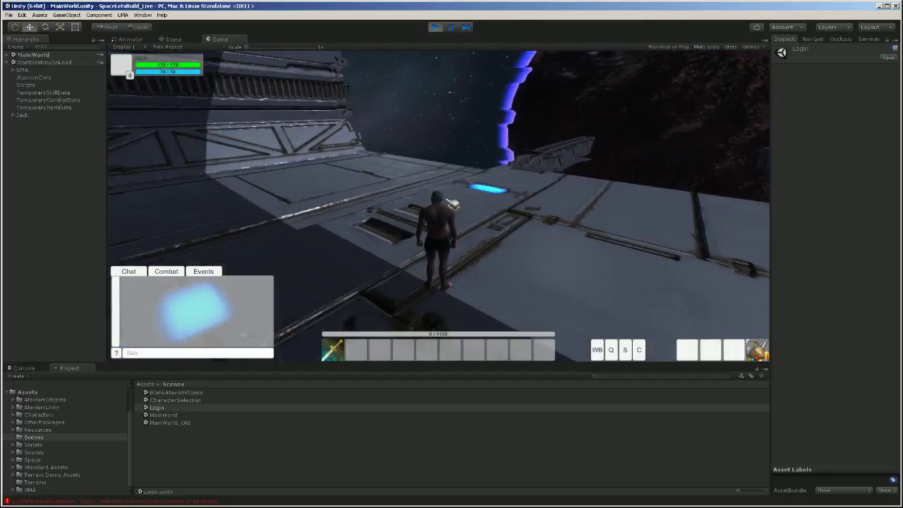
# Step: Enable flying with the /fly chat command and fly the character out of the hangar toward the planet
pyautogui.press('Return')
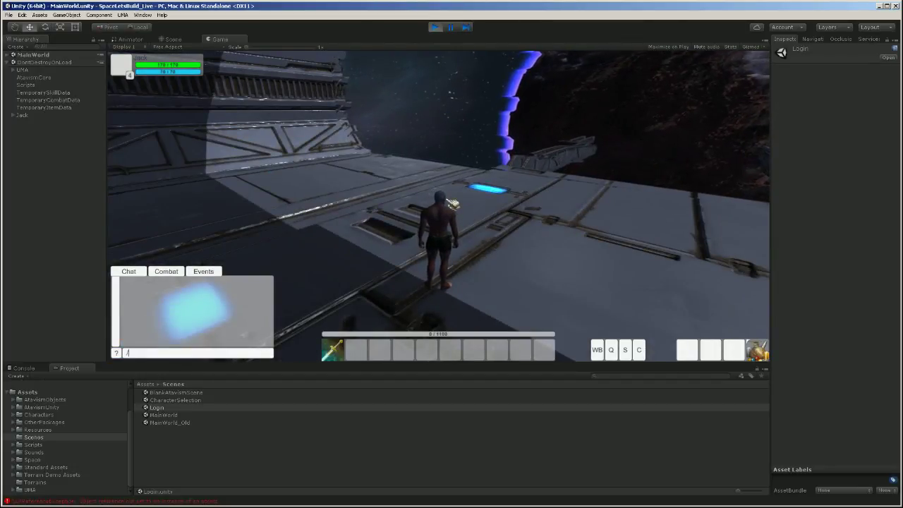
pyautogui.write('/fly')
pyautogui.press('Return')
pyautogui.press('w')
pyautogui.moveTo(556, 195); pyautogui.dragTo(595, 175, button='right')
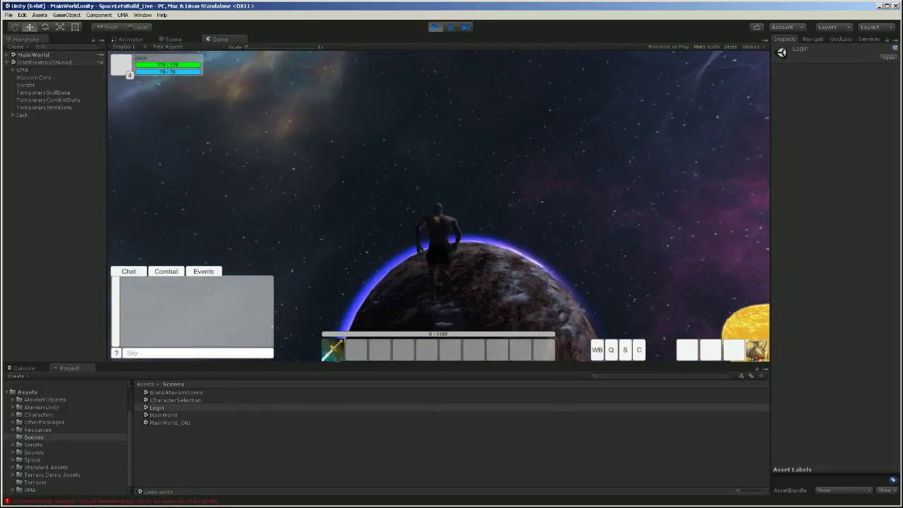
# Step: Fly around in open space and turn the view to examine the nebula skybox, the planet and the sun
pyautogui.moveTo(595, 174); pyautogui.dragTo(733, 174)
pyautogui.moveTo(734, 173); pyautogui.dragTo(727, 134, button='right')
pyautogui.press('w')
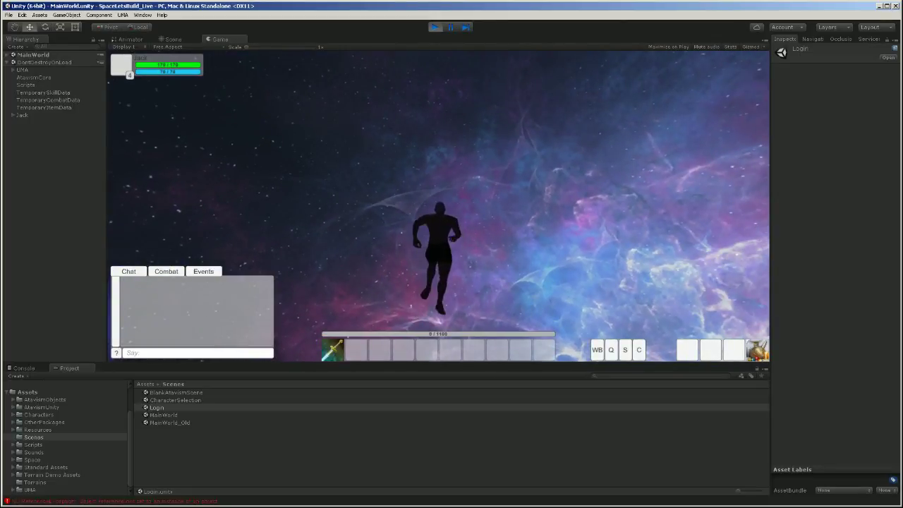
pyautogui.moveTo(702, 244); pyautogui.dragTo(815, 241)
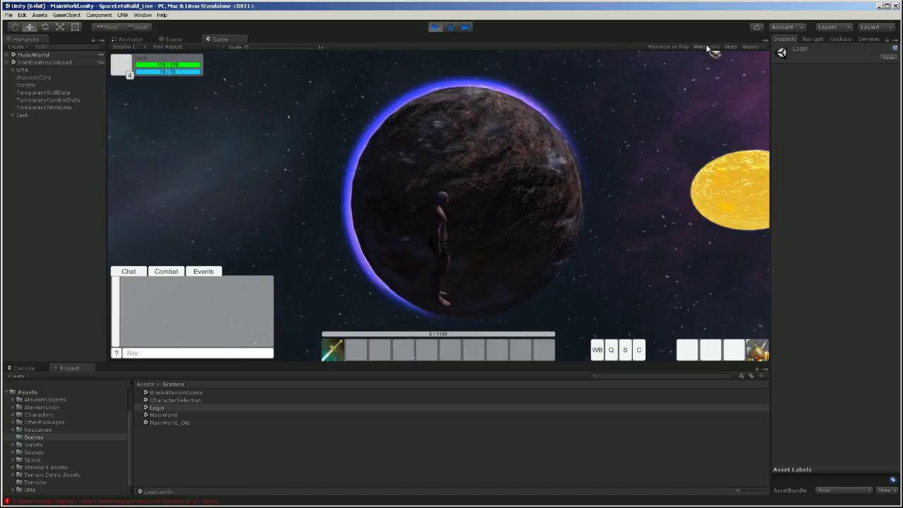
# Step: Show the game statistics to compare the rendering load in open space and at the hangar, and hide them again
pyautogui.click(728, 46)
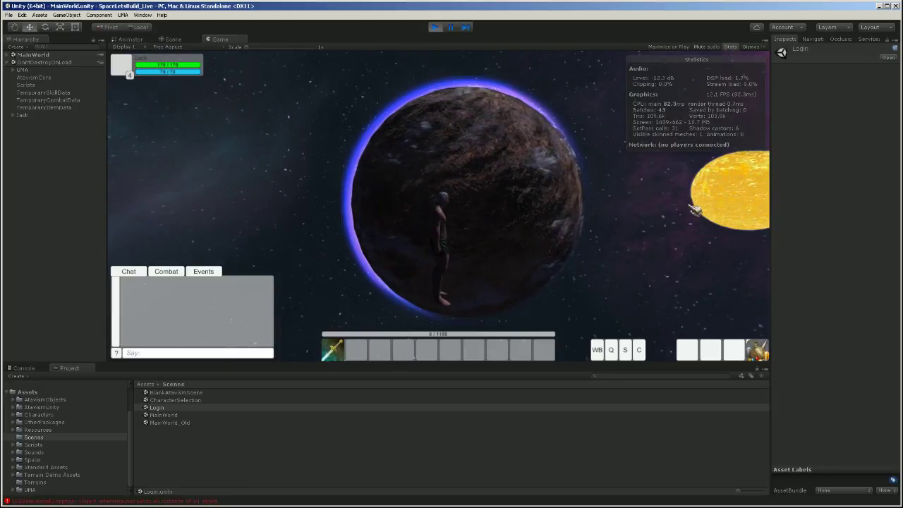
pyautogui.moveTo(598, 252)
pyautogui.mouseDown(button='right')
pyautogui.moveTo(374, 252)
pyautogui.moveTo(377, 300)
pyautogui.mouseUp(button='right')
pyautogui.press('w')
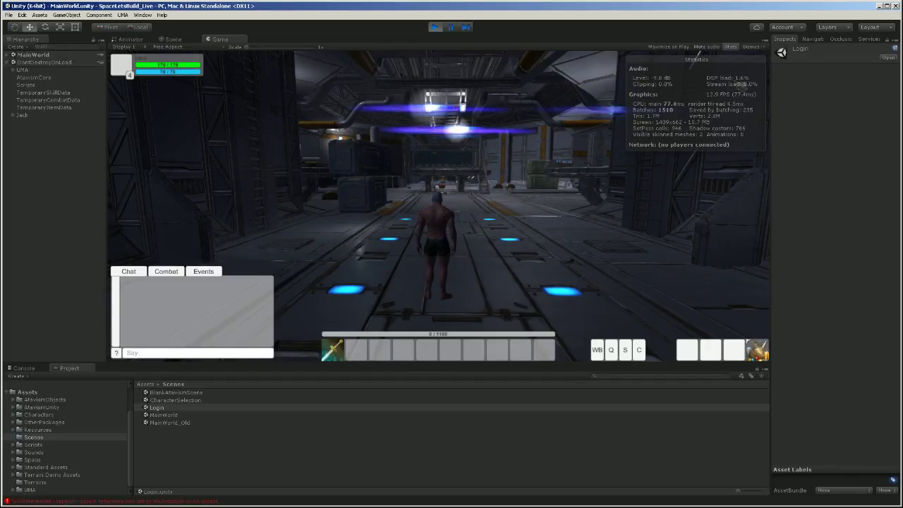
pyautogui.click(729, 48)
# Step: Fly through the hangar interior beneath the ceiling pipes toward the far opening to inspect its lights and structures
pyautogui.moveTo(616, 180); pyautogui.dragTo(573, 142, button='right')
pyautogui.press('w')
pyautogui.press('w')
pyautogui.press('w')
pyautogui.press('w')
pyautogui.press('w')
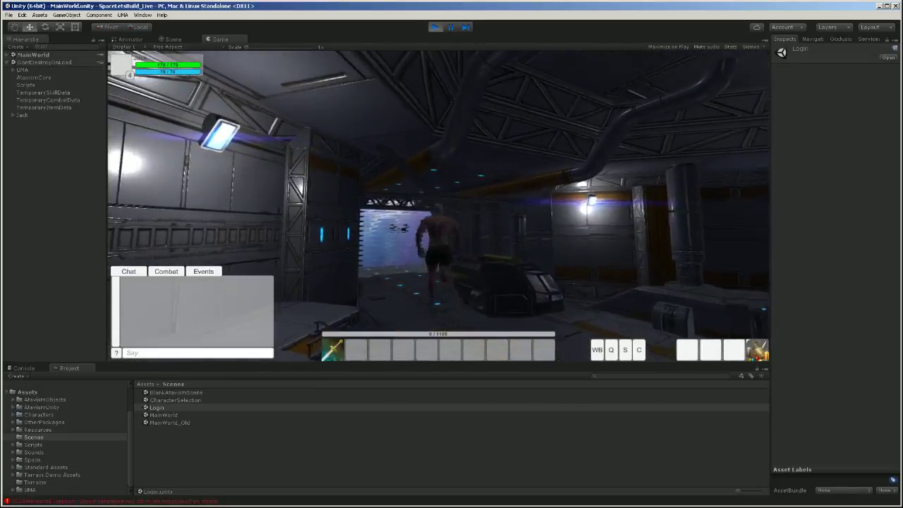
pyautogui.press('w')
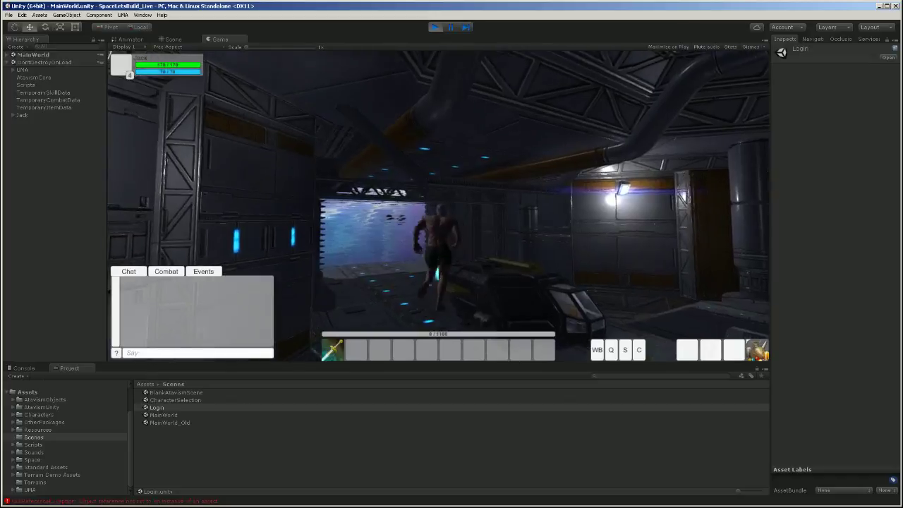
pyautogui.press('w')
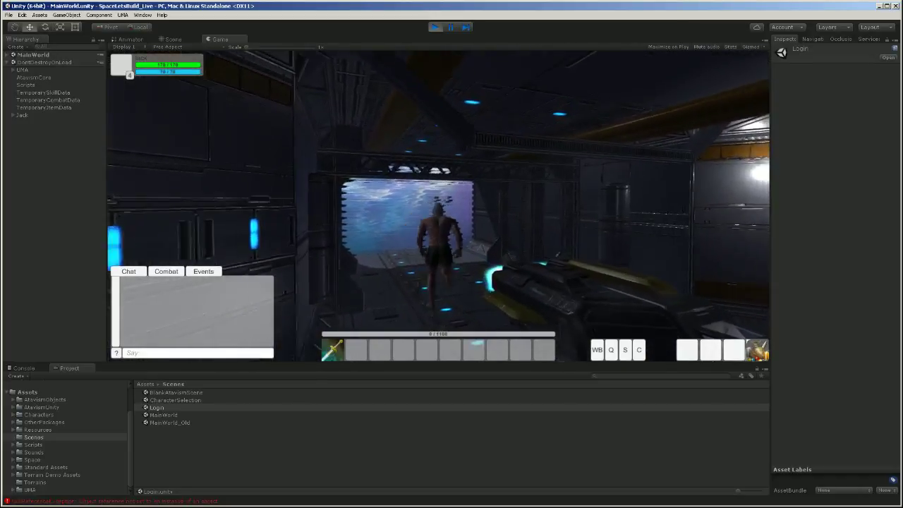
# Step: Fly along the hangar corridor to its open end to examine the nebula outside
pyautogui.press('w')
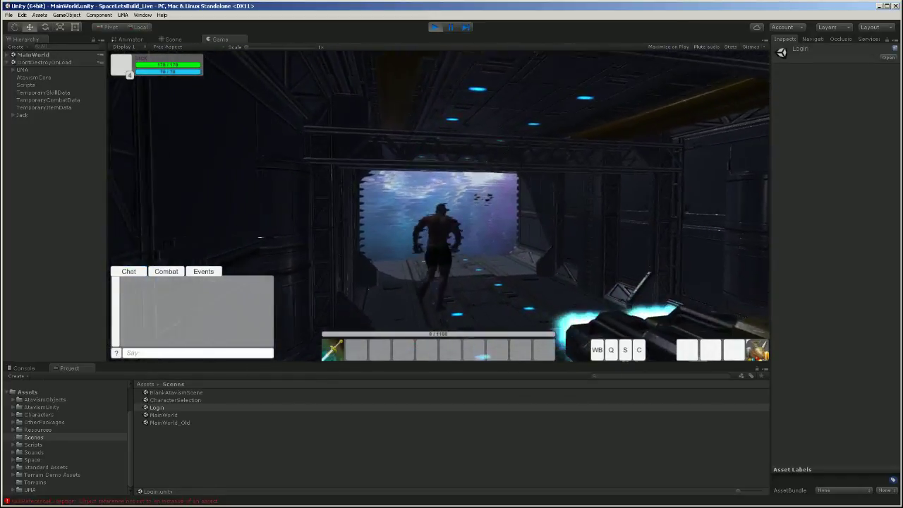
pyautogui.press('w')
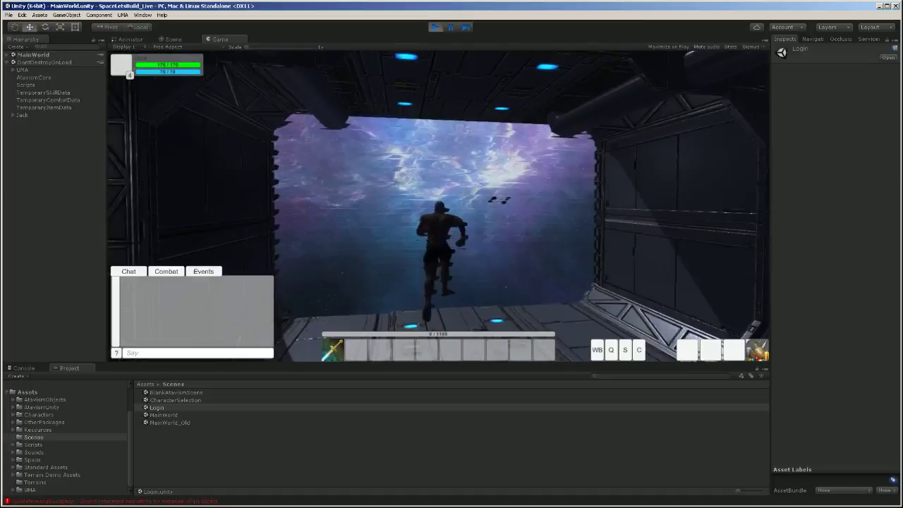
pyautogui.press('w')
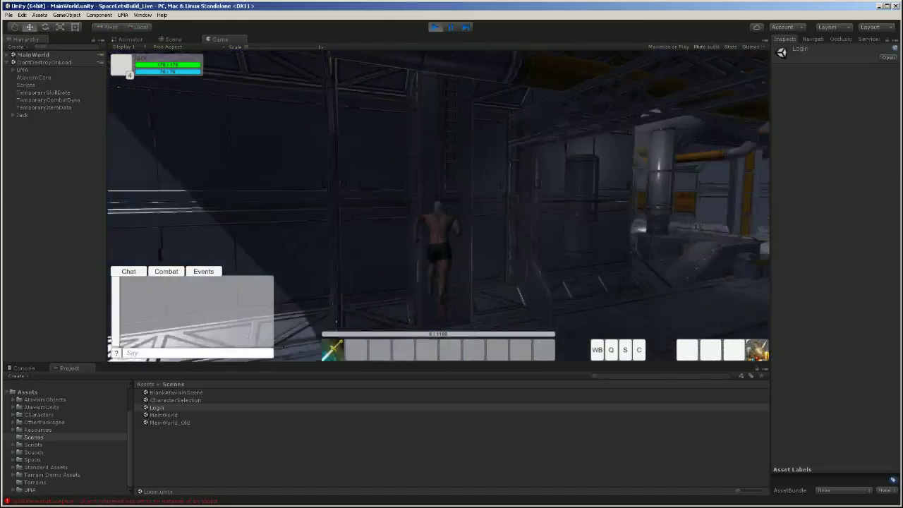
# Step: Turn around and fly back past the ship with glowing thrusters to the raised platform in the main hangar
pyautogui.press('w')
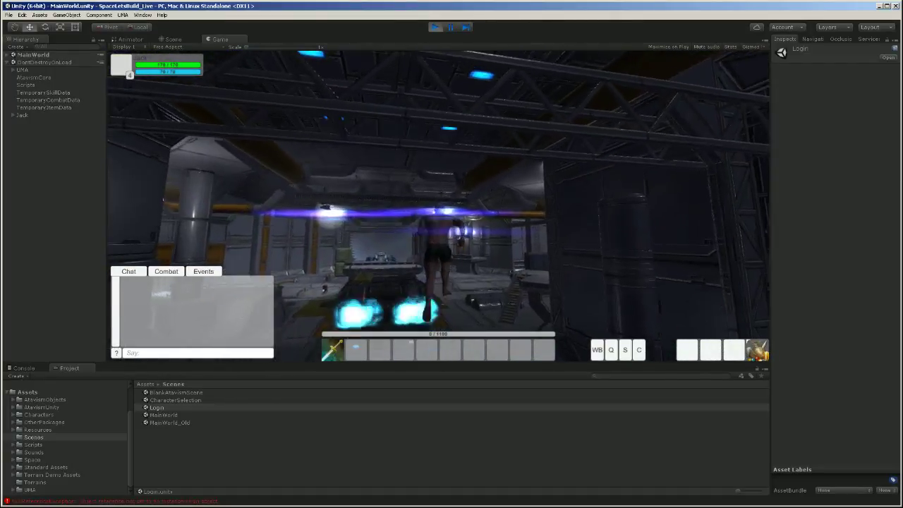
pyautogui.press('w')
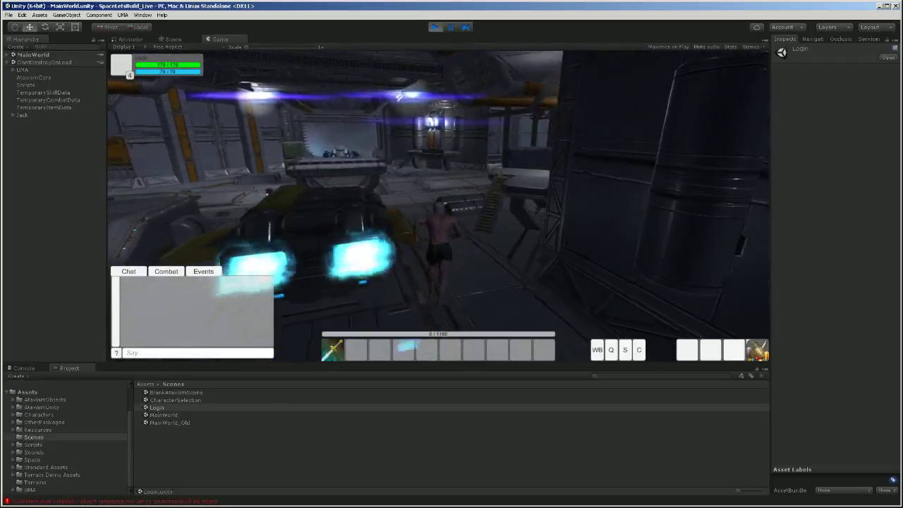
pyautogui.press('w')
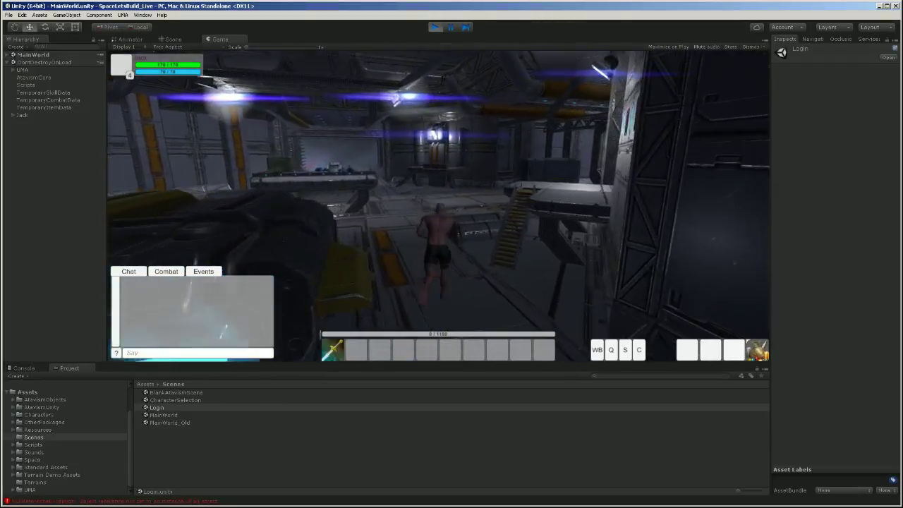
pyautogui.press('w')
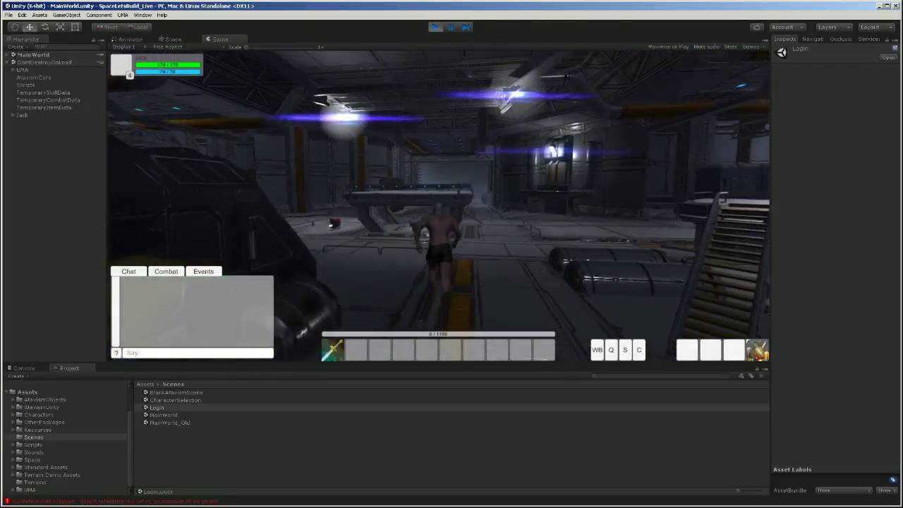
pyautogui.press('w')
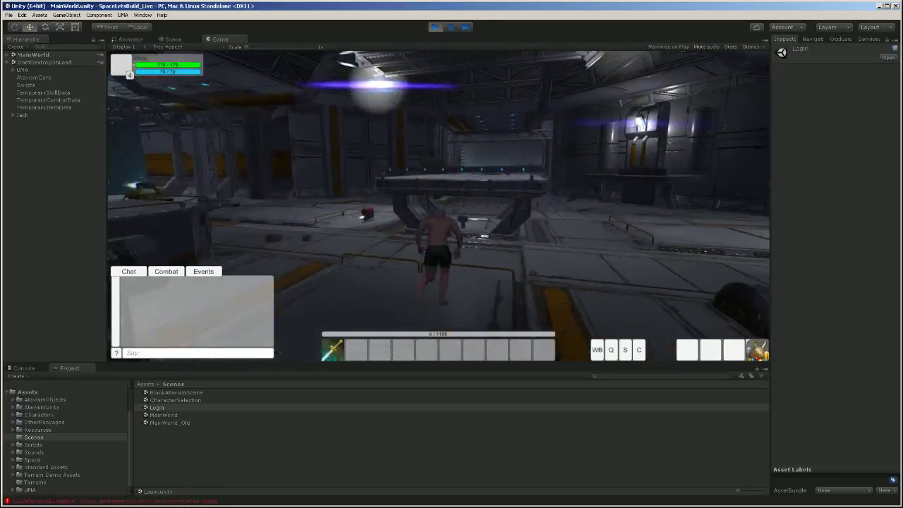
pyautogui.press('w')
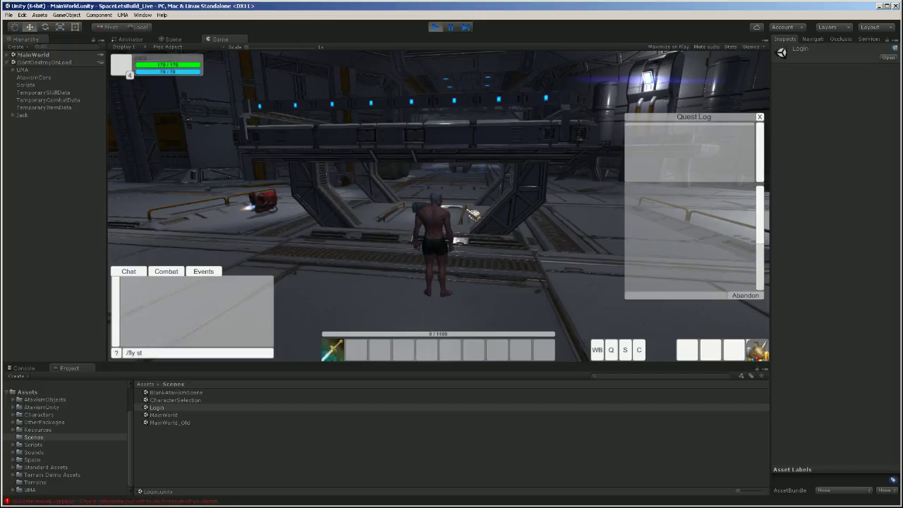
# Step: Stop flying with the /fly chat command and run beneath the raised platform toward the vehicle with blue lights
pyautogui.press('Return')
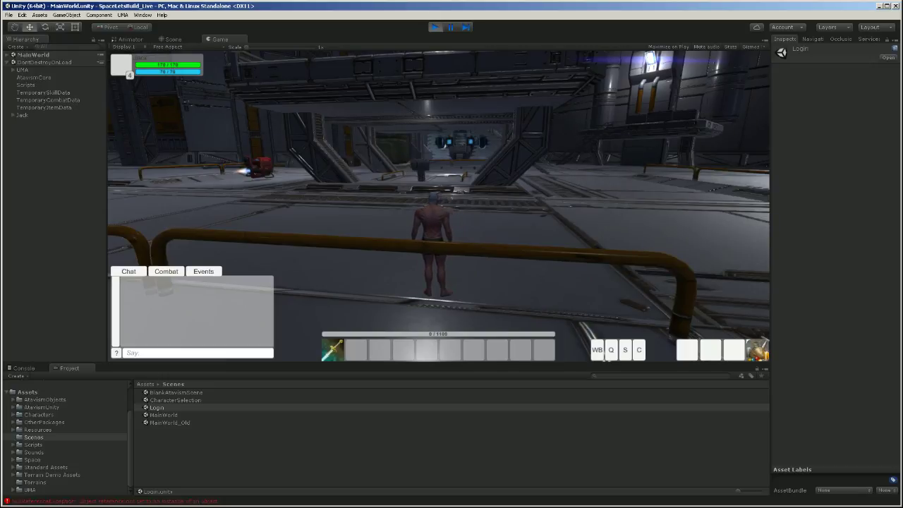
pyautogui.press('w')
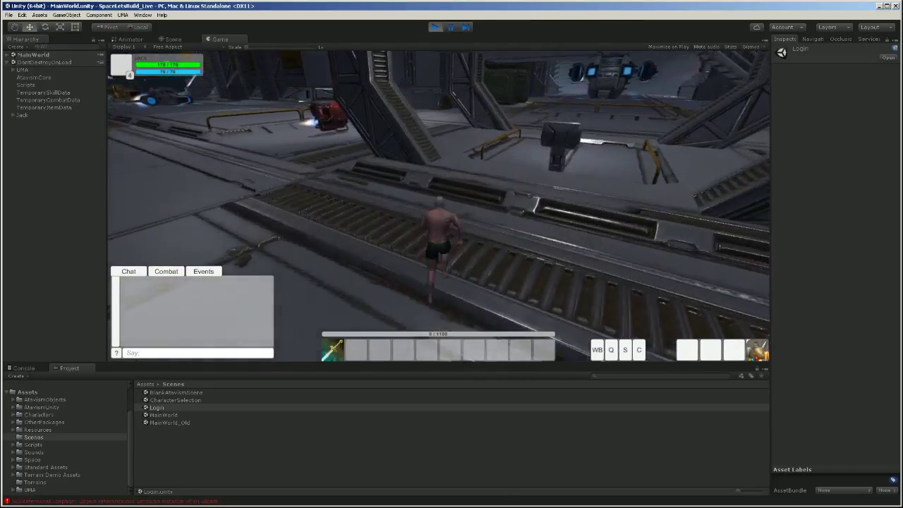
pyautogui.press('d')
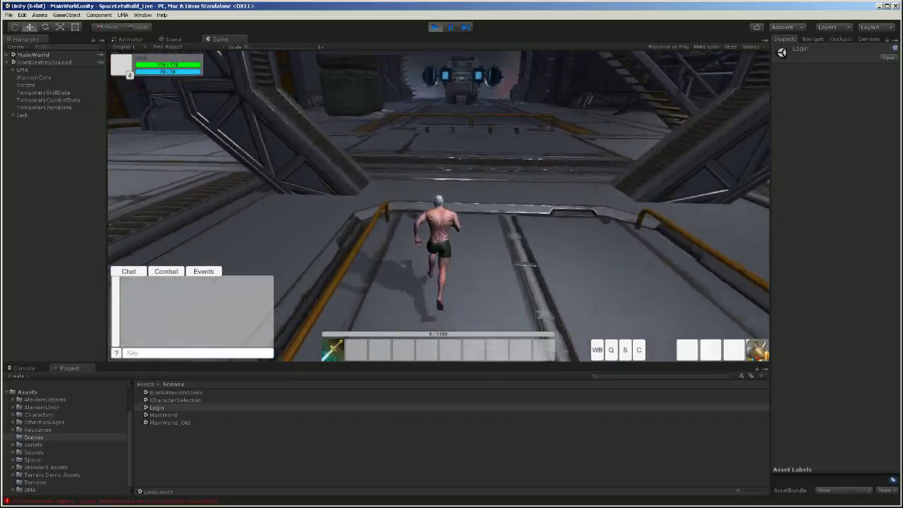
pyautogui.press('a')
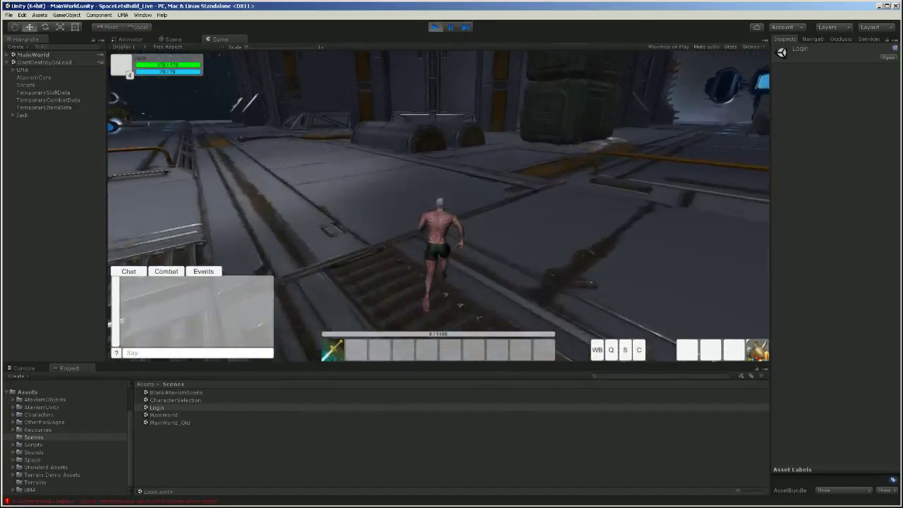
pyautogui.press('d')
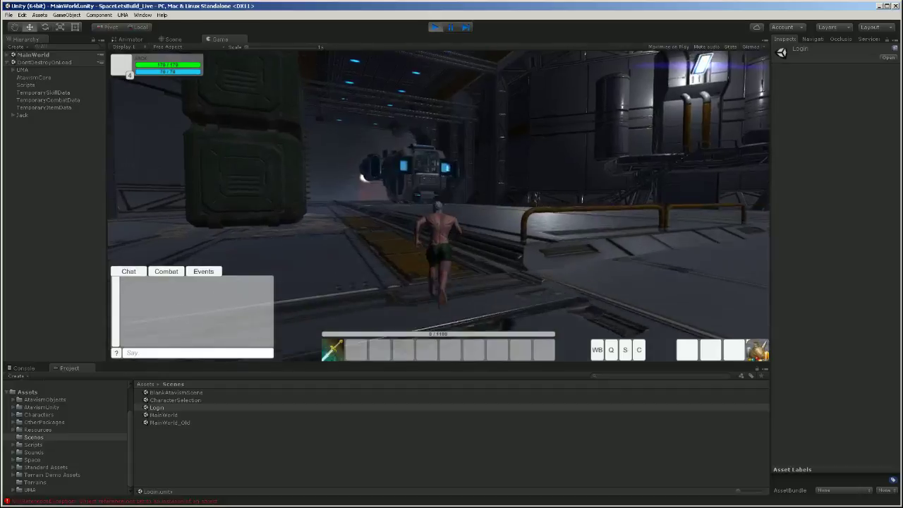
# Step: Run across the hangar floor back under the platform and view the blue-screened console up close
pyautogui.press('d')
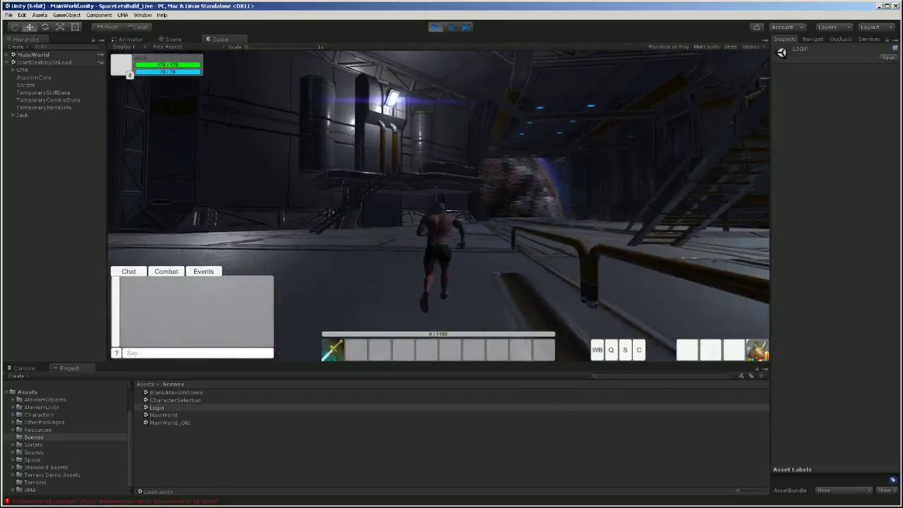
pyautogui.press('d')
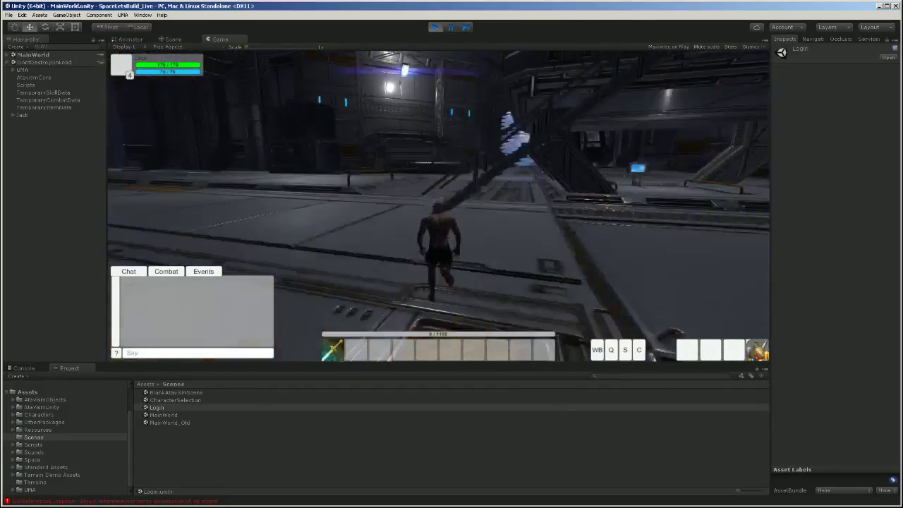
pyautogui.press('a')
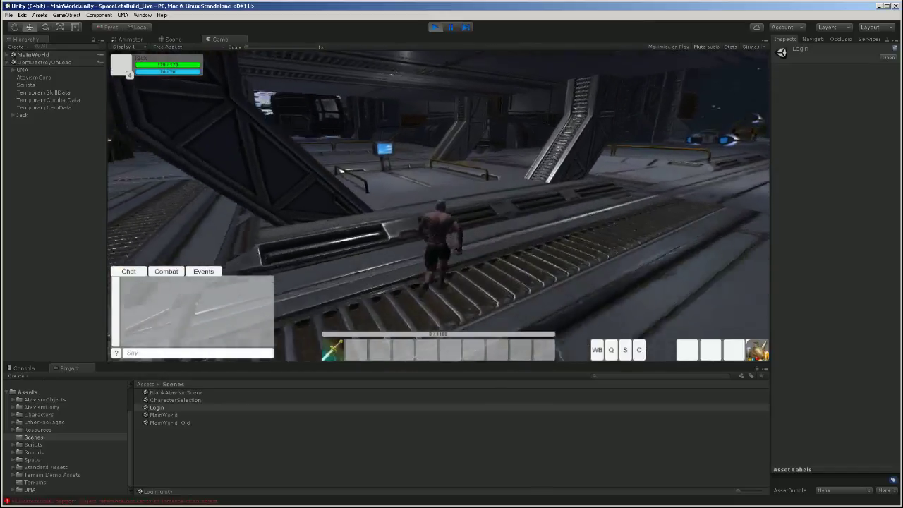
pyautogui.press('a')
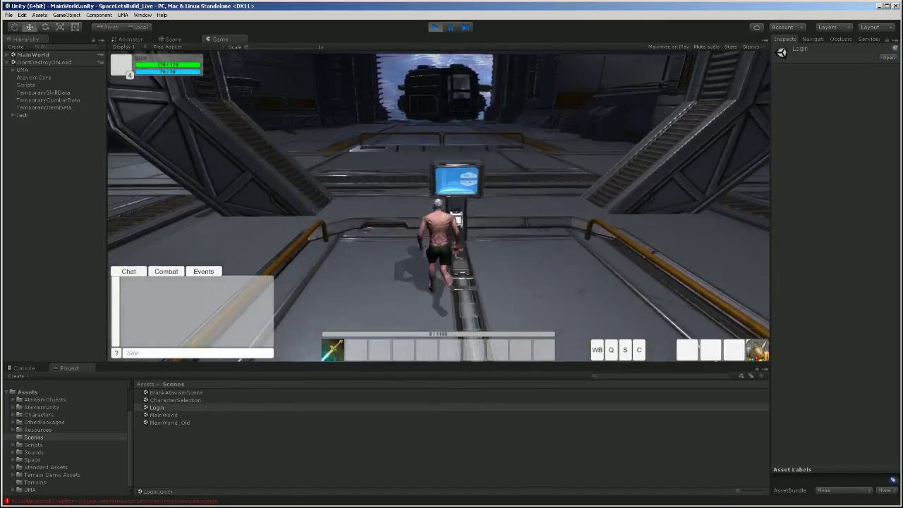
pyautogui.scroll(4, 438, 206)
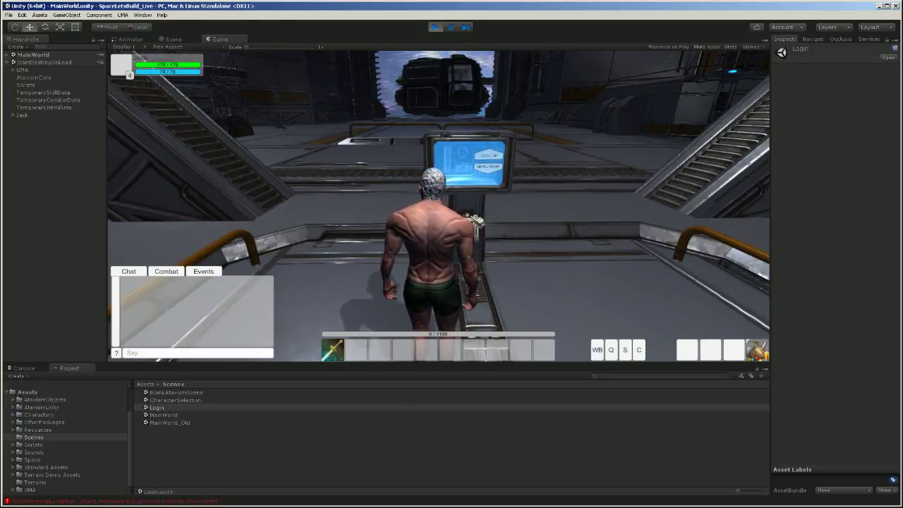
# Step: Run from the console to the blue-lit vehicle and the green crates to inspect them from close range
pyautogui.press('a')
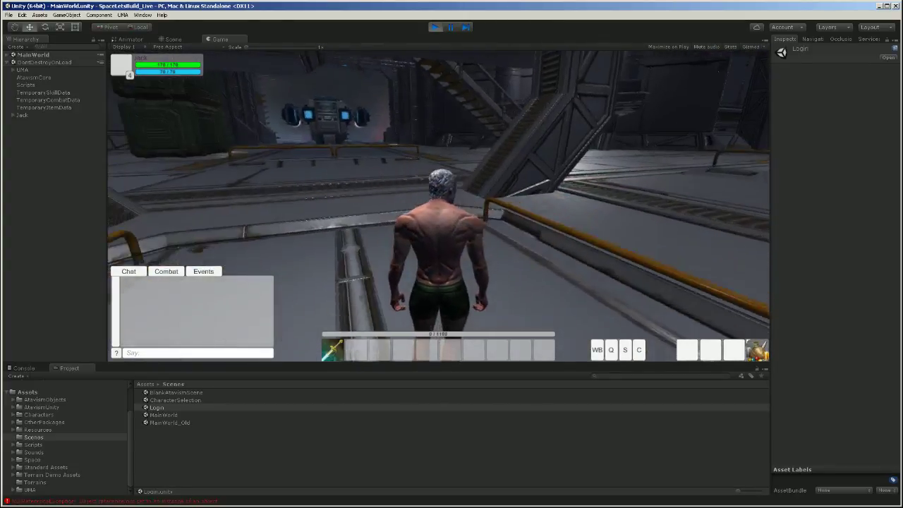
pyautogui.press('w')
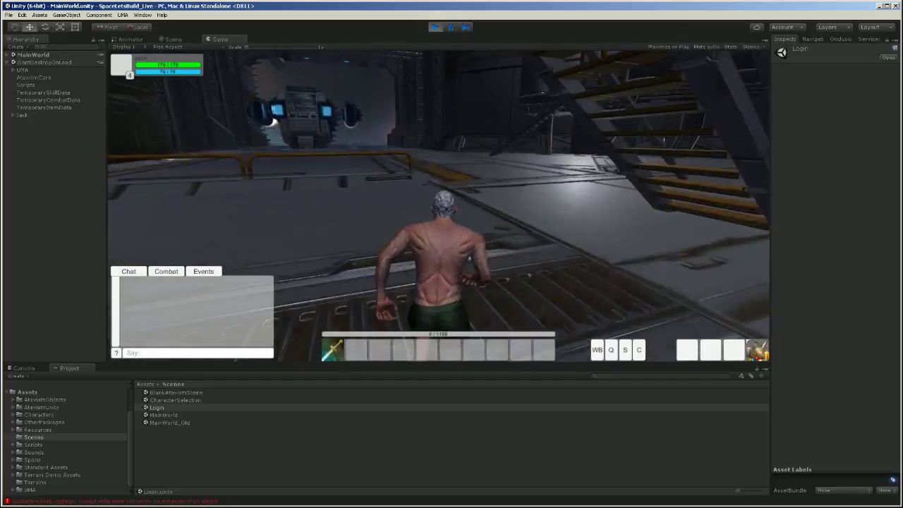
pyautogui.press('a')
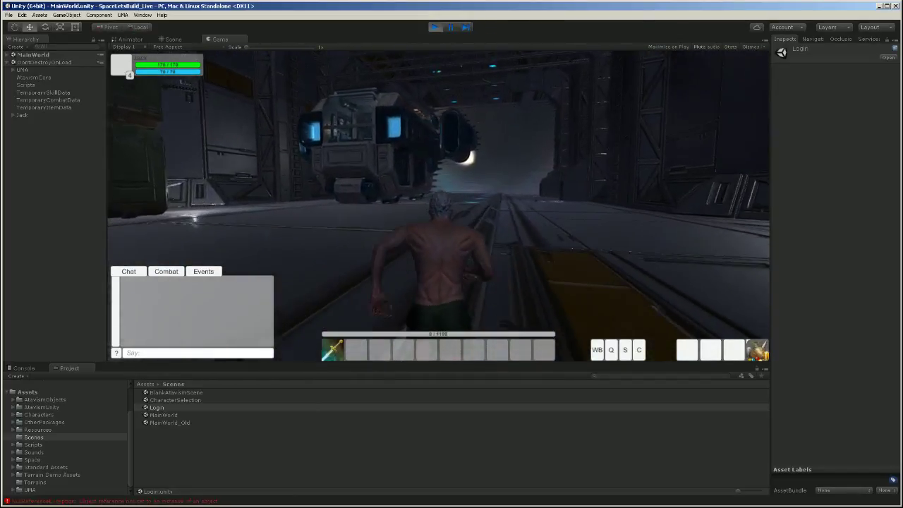
pyautogui.press('w')
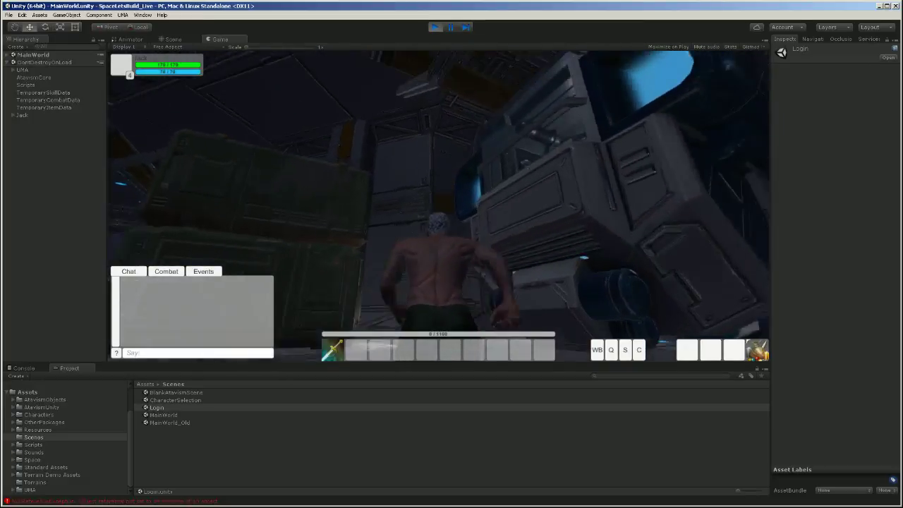
pyautogui.press('w')
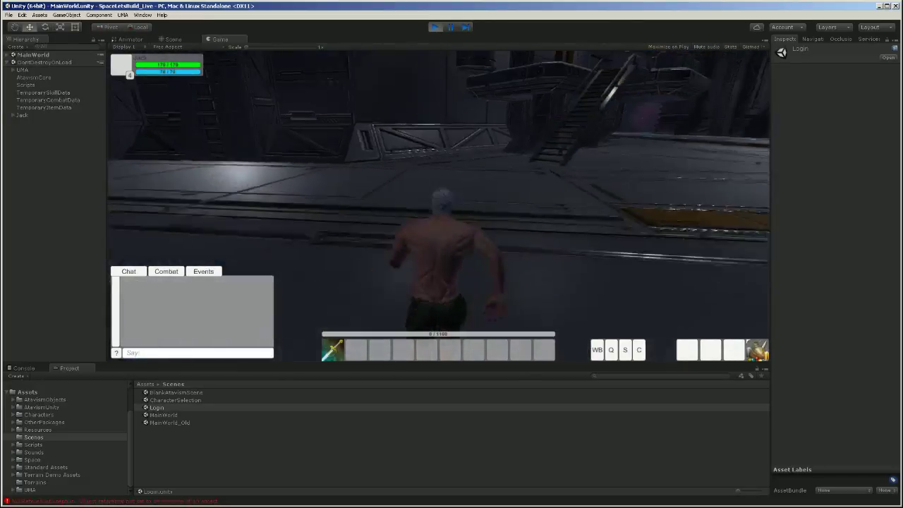
# Step: Run back across the open hangar floor for a last overview and stop the running game
pyautogui.press('w')
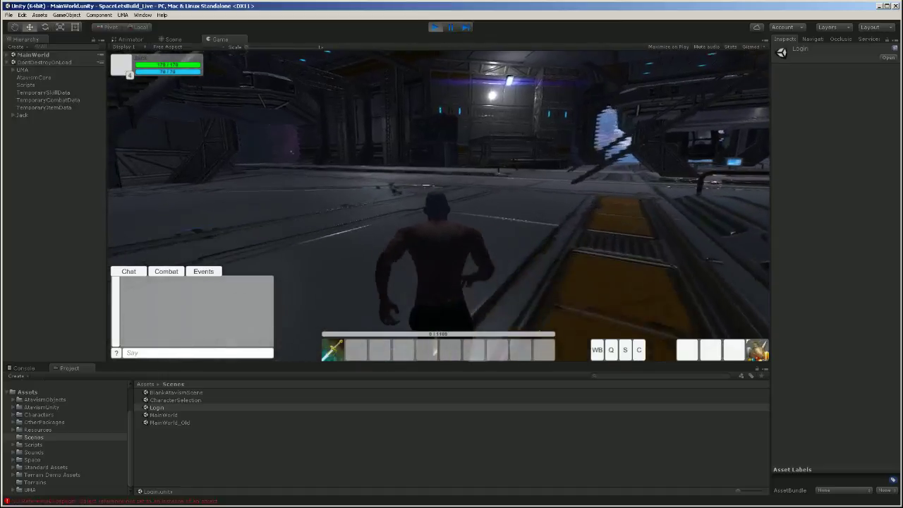
pyautogui.press('w')
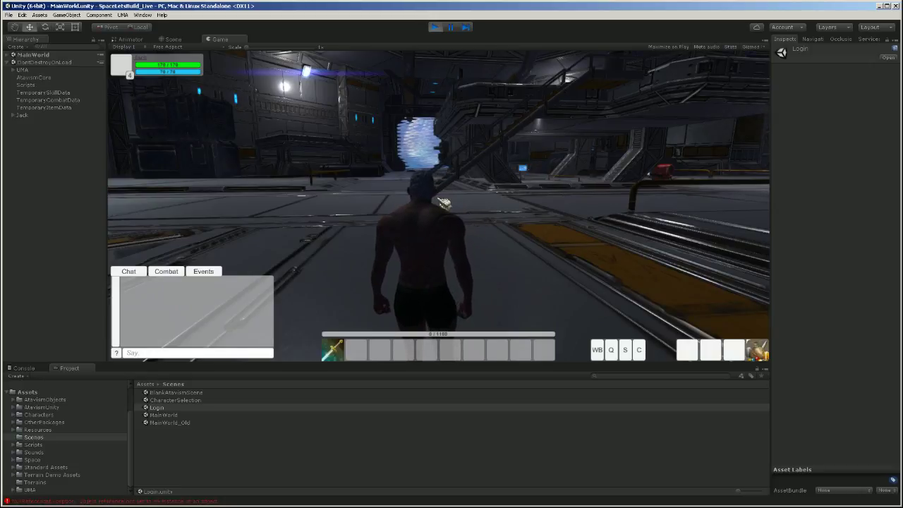
pyautogui.click(433, 27)
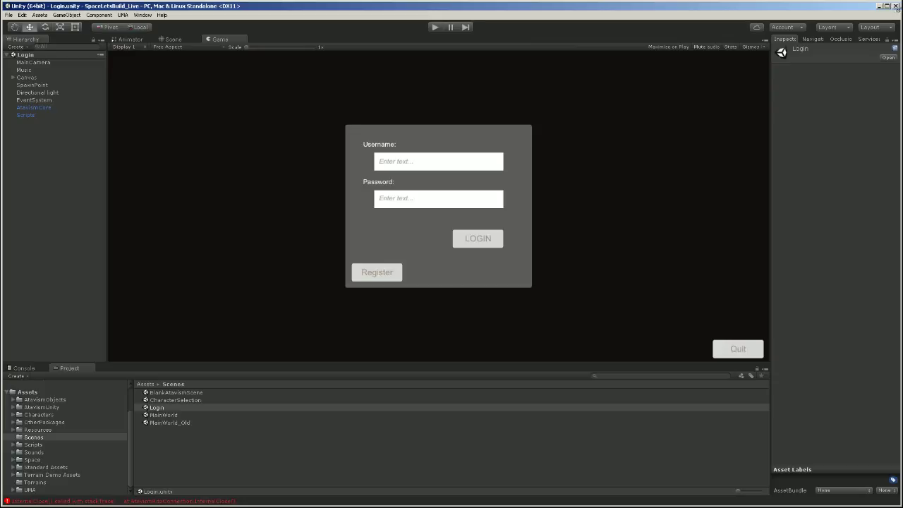